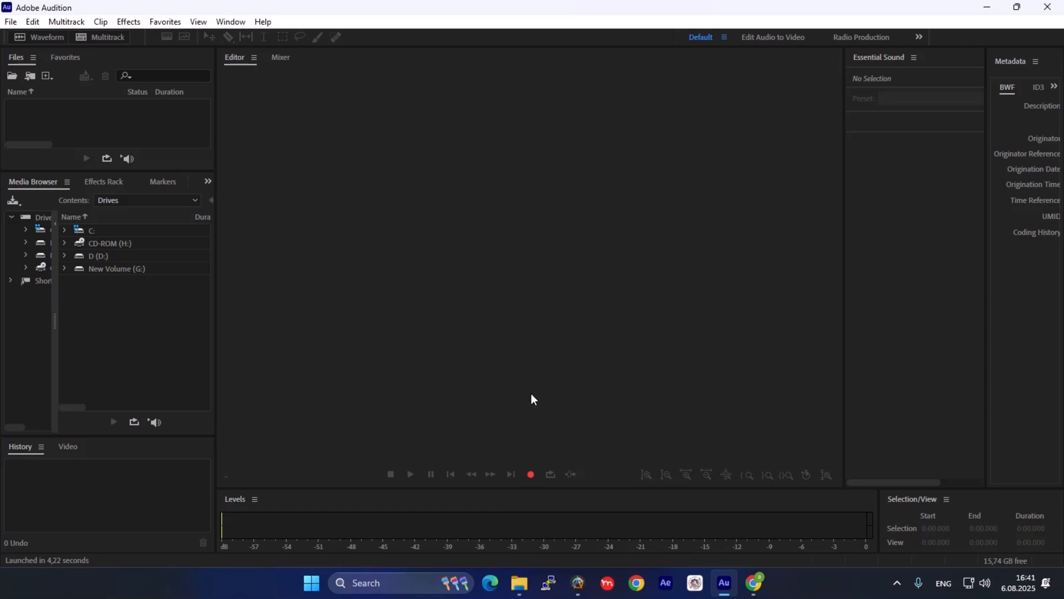
Switch to File Explorer, create a folder named "air plane motion" in the "7-air plane motion graphic e2" folder and open it
{"action": "mouse_move", "coordinate": [521, 594]}
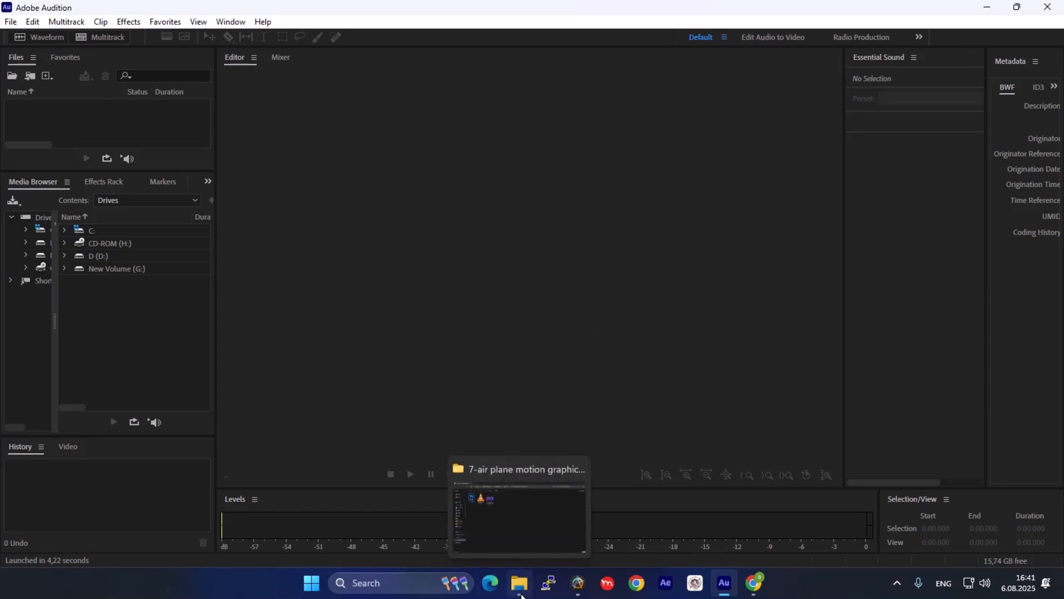
{"action": "left_click", "coordinate": [521, 534]}
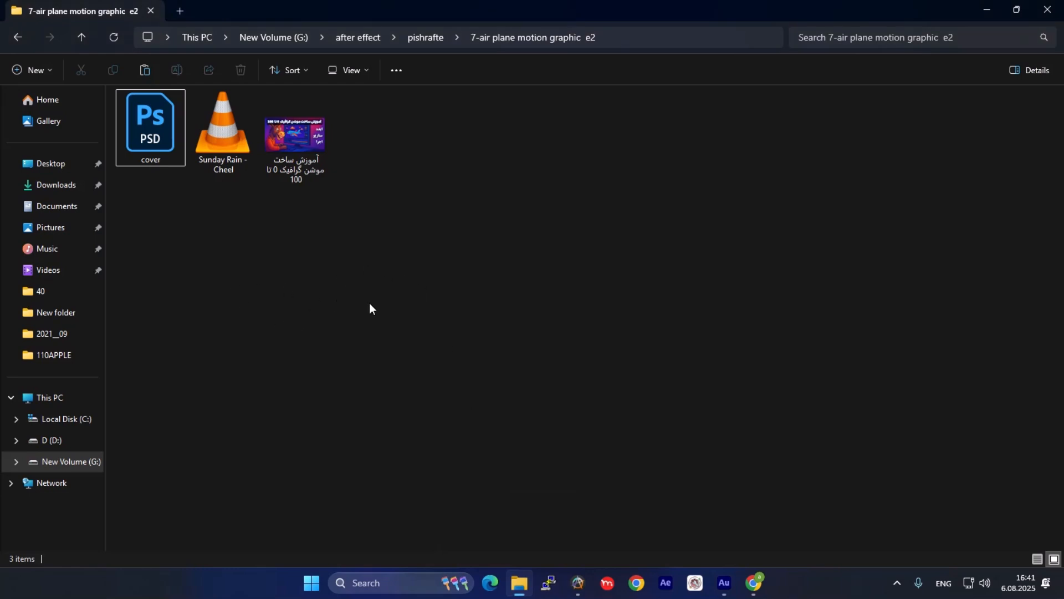
{"action": "left_click", "coordinate": [40, 72]}
{"action": "left_click", "coordinate": [91, 102]}
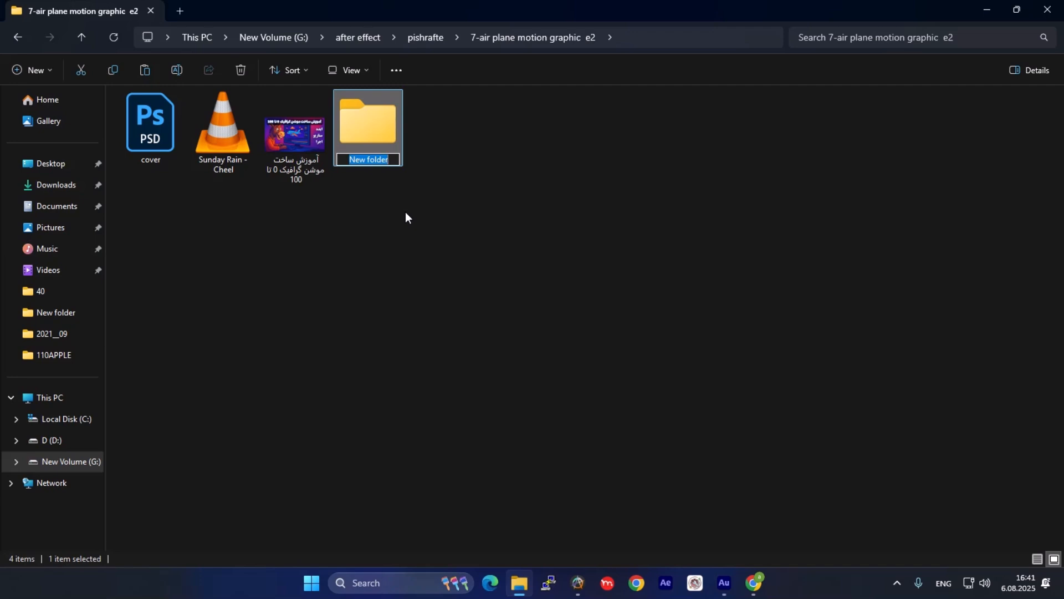
{"action": "type", "text": "a"}
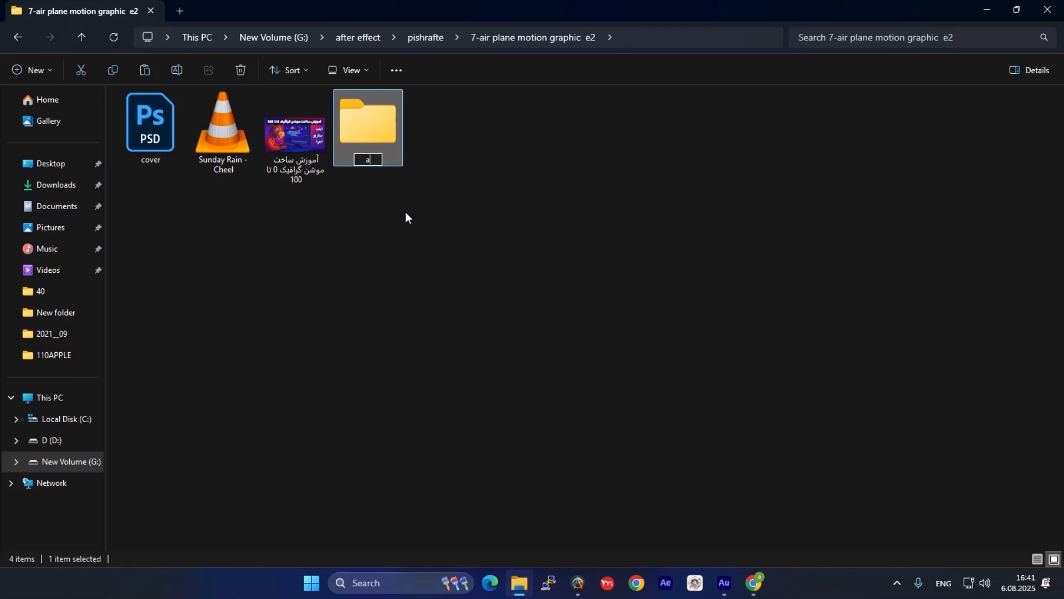
{"action": "type", "text": "ir plane mot"}
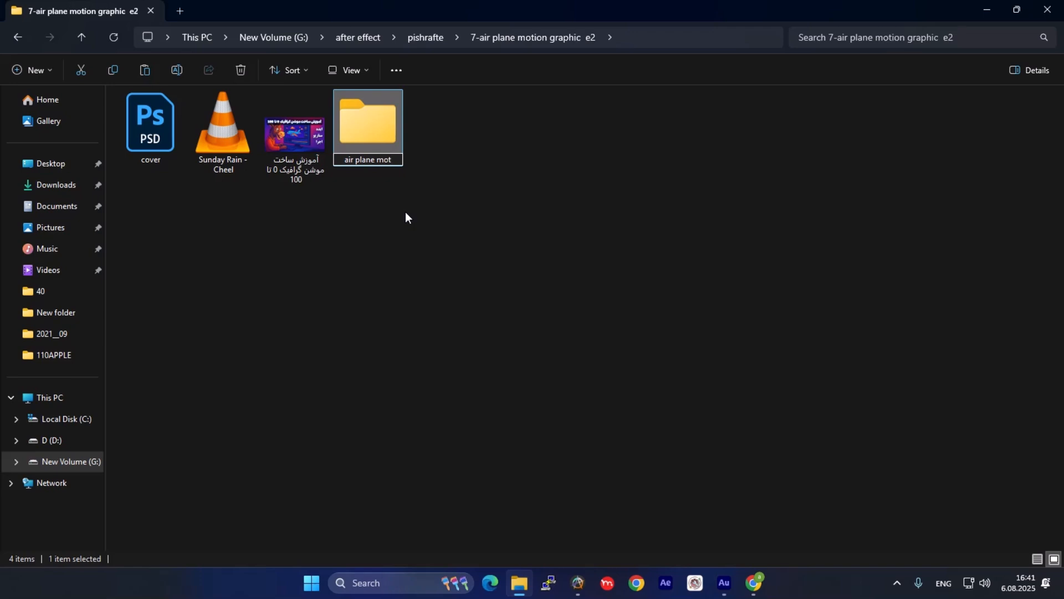
{"action": "type", "text": "ion"}
{"action": "key", "text": "Return"}
{"action": "key", "text": "Return"}
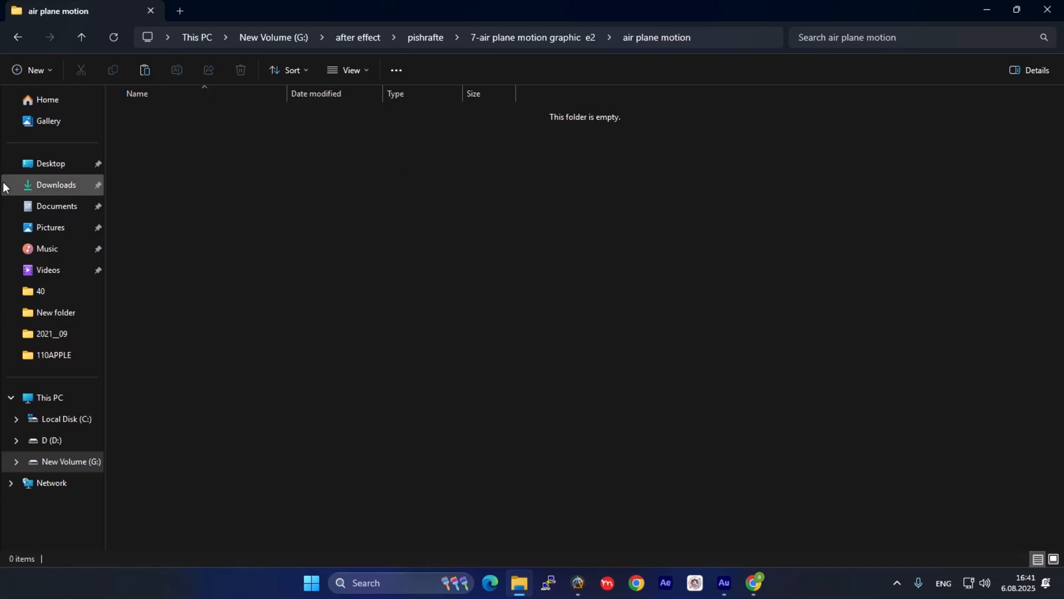
Create a subfolder named "sounds" inside the "air plane motion" folder
{"action": "left_click", "coordinate": [18, 71]}
{"action": "left_click", "coordinate": [111, 101]}
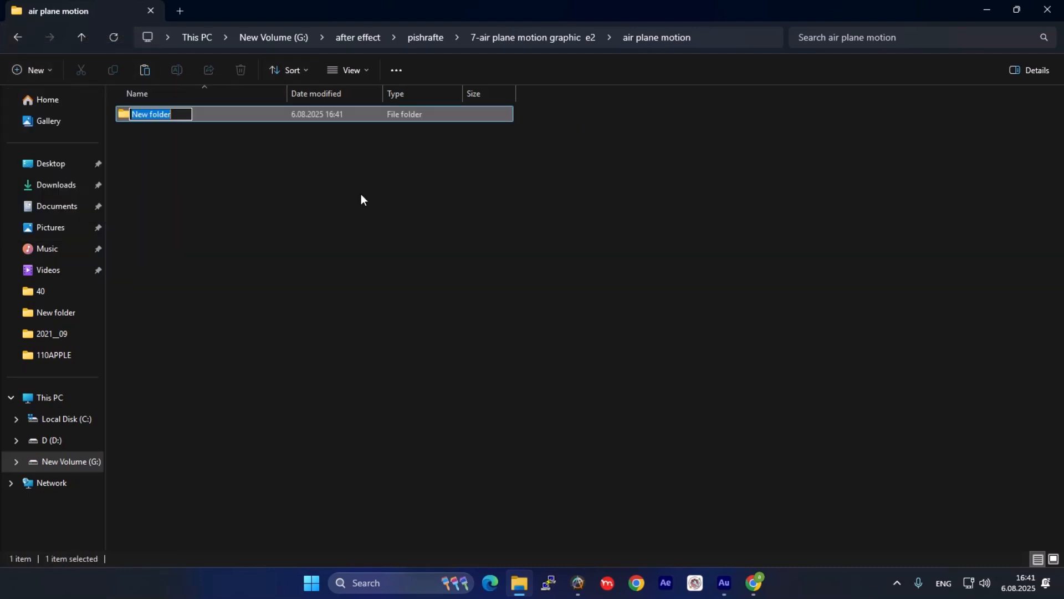
{"action": "type", "text": "sounds"}
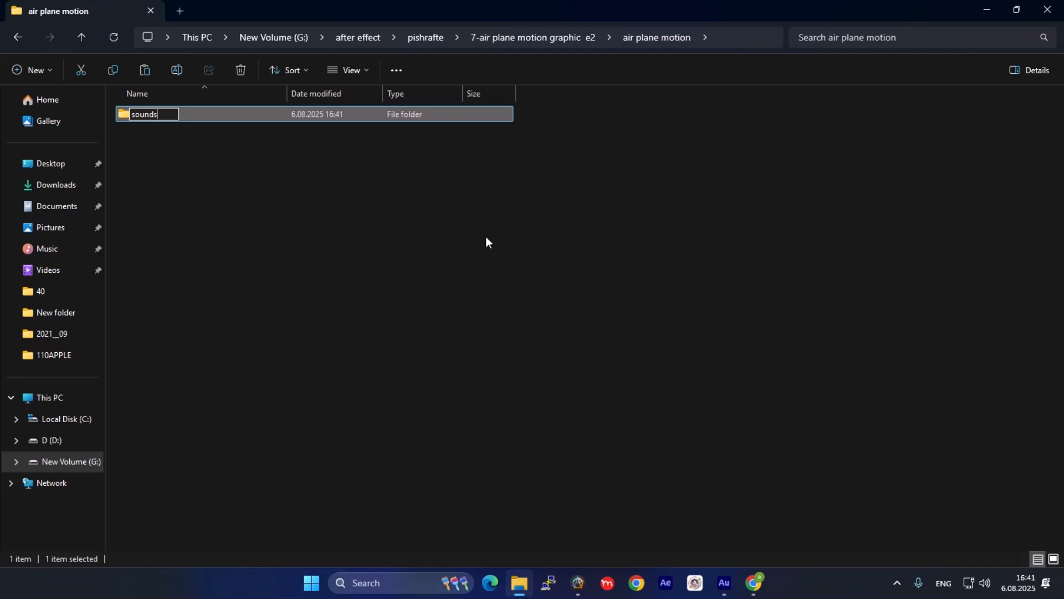
{"action": "key", "text": "Return"}
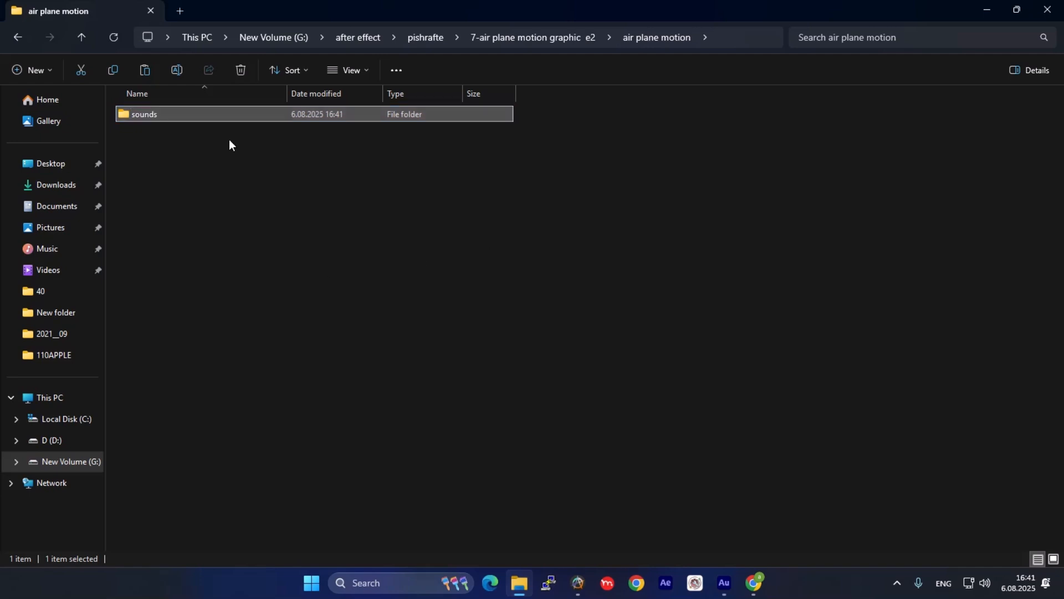
Add a subfolder named "ae project" to the "air plane motion" folder
{"action": "left_click", "coordinate": [42, 72]}
{"action": "left_click", "coordinate": [85, 102]}
{"action": "type", "text": "a"}
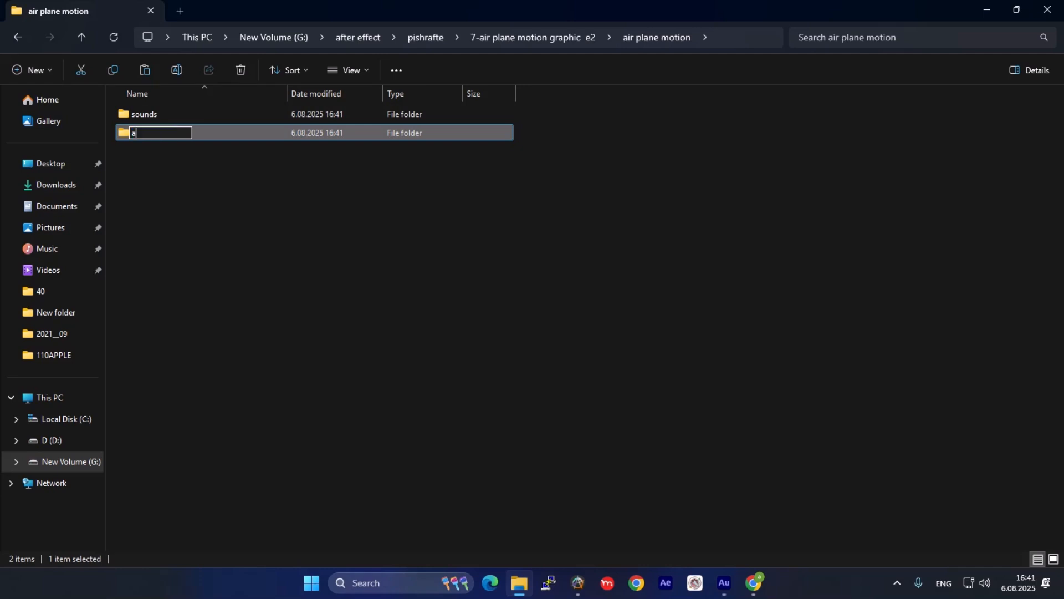
{"action": "type", "text": "e project"}
{"action": "key", "text": "Return"}
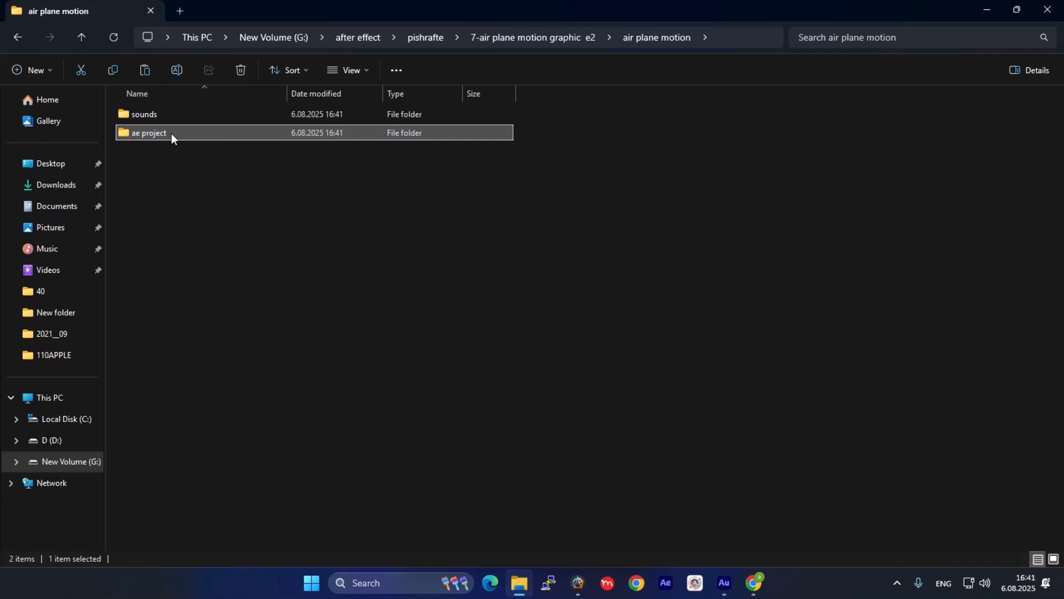
{"action": "left_click", "coordinate": [418, 268]}
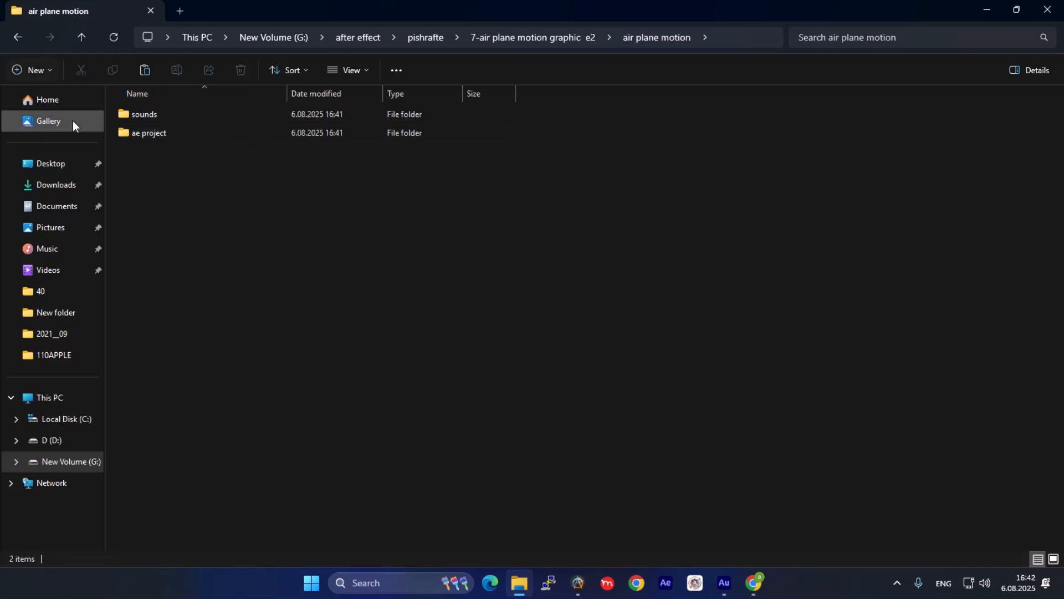
Add a subfolder named "pictures" to the "air plane motion" folder
{"action": "left_click", "coordinate": [17, 71]}
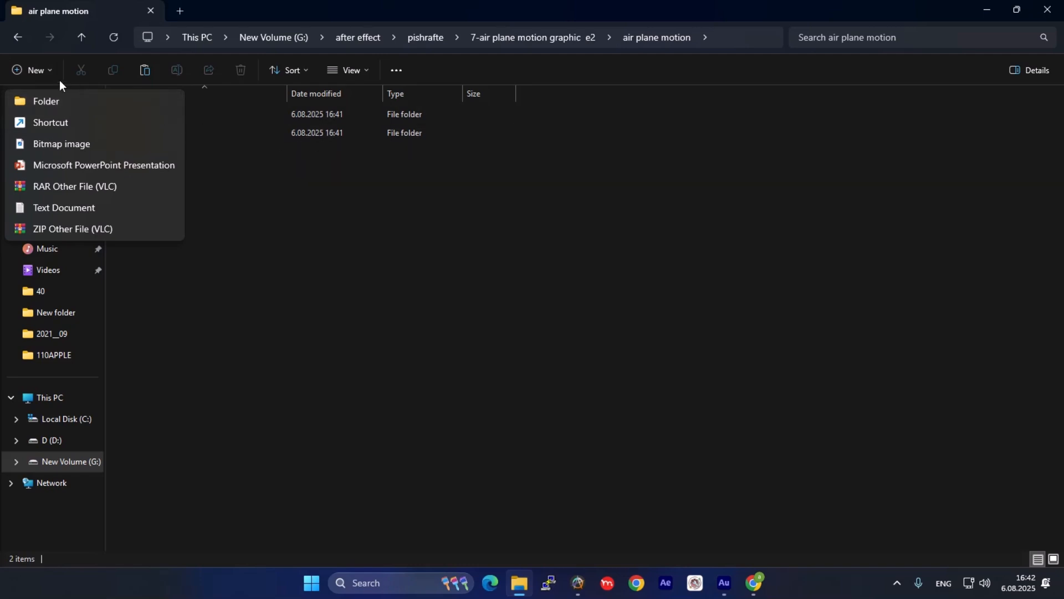
{"action": "left_click", "coordinate": [47, 105]}
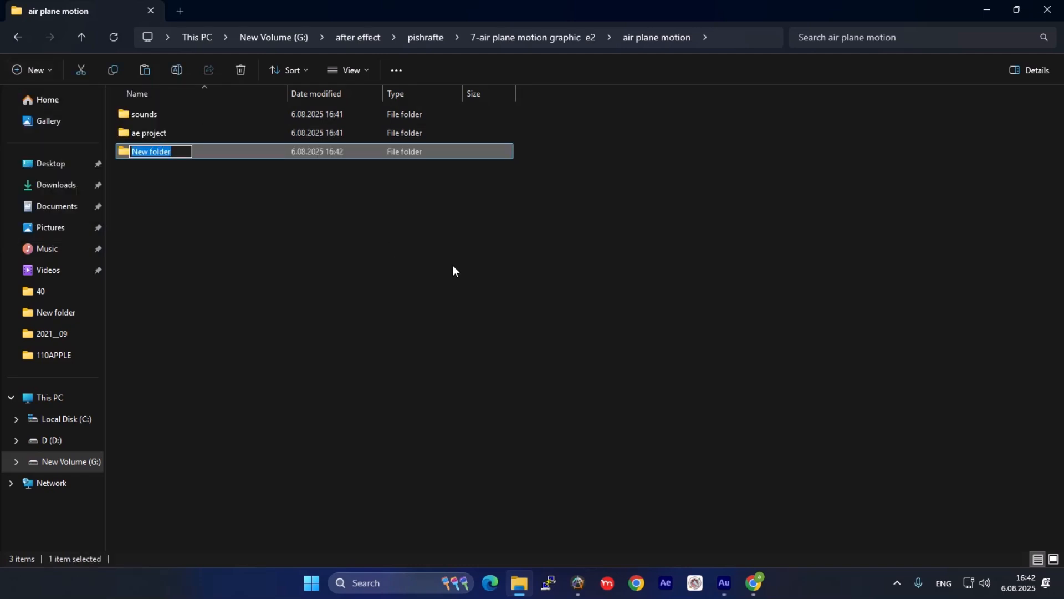
{"action": "type", "text": "pu"}
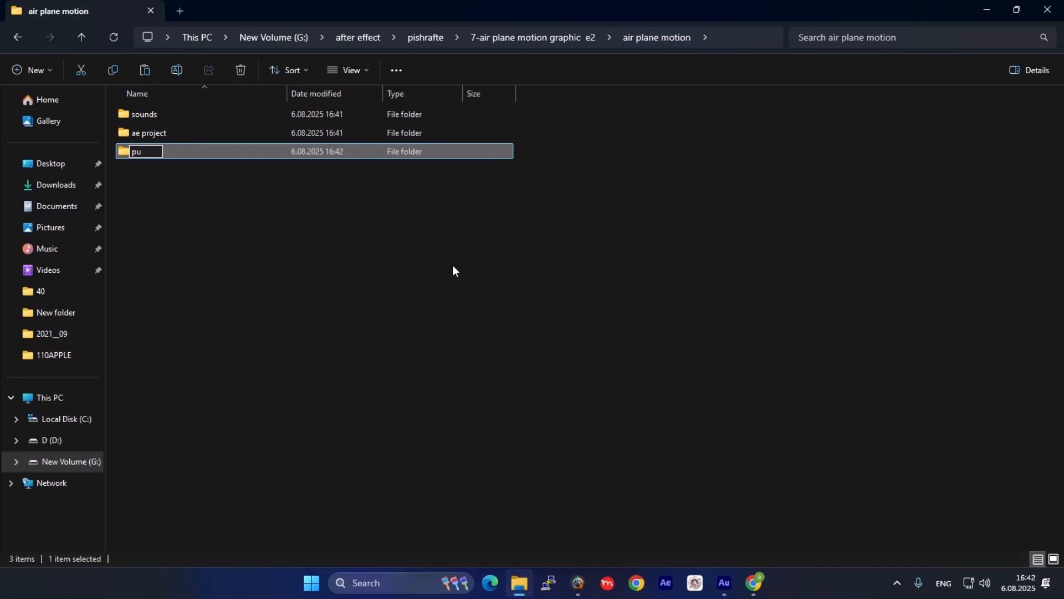
{"action": "key", "text": "BackSpace"}
{"action": "type", "text": "ictures"}
{"action": "key", "text": "Return"}
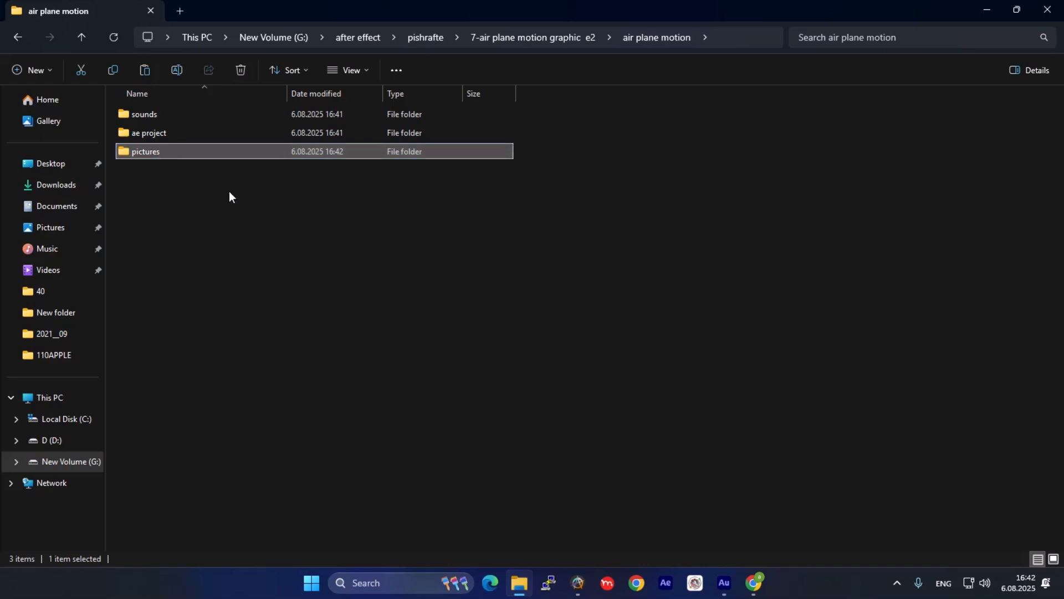
Add a subfolder named "vectors" to the "air plane motion" folder
{"action": "left_click", "coordinate": [32, 69]}
{"action": "left_click", "coordinate": [59, 98]}
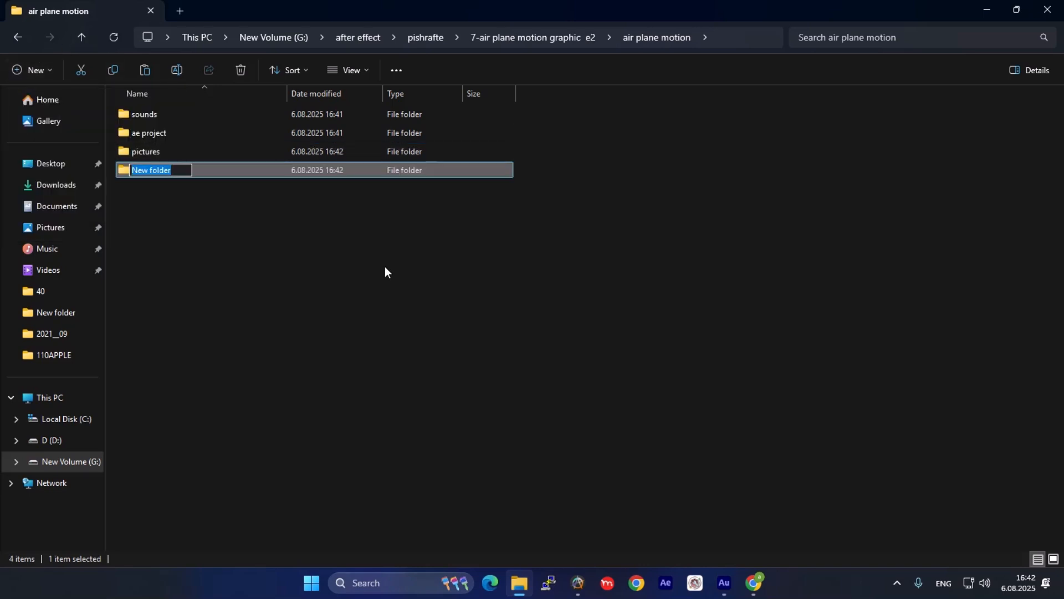
{"action": "type", "text": "vec"}
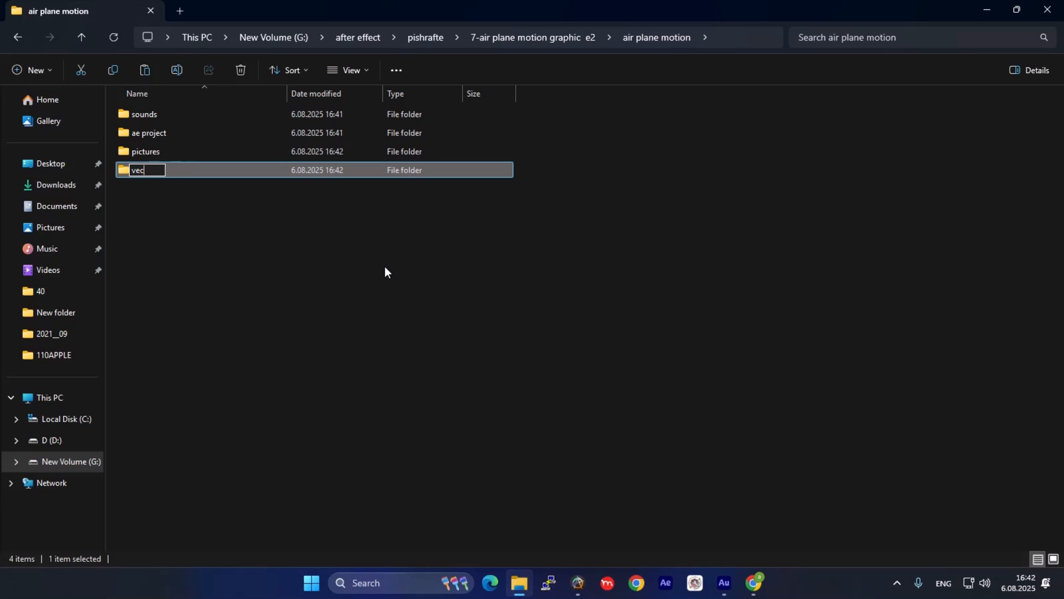
{"action": "type", "text": "tors"}
{"action": "key", "text": "Return"}
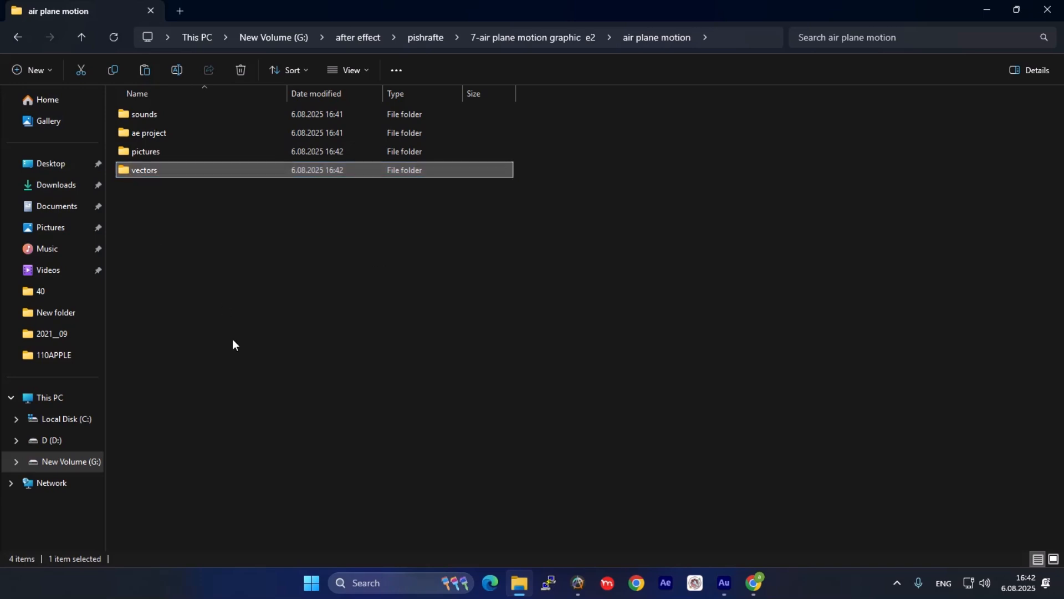
{"action": "left_click", "coordinate": [198, 288]}
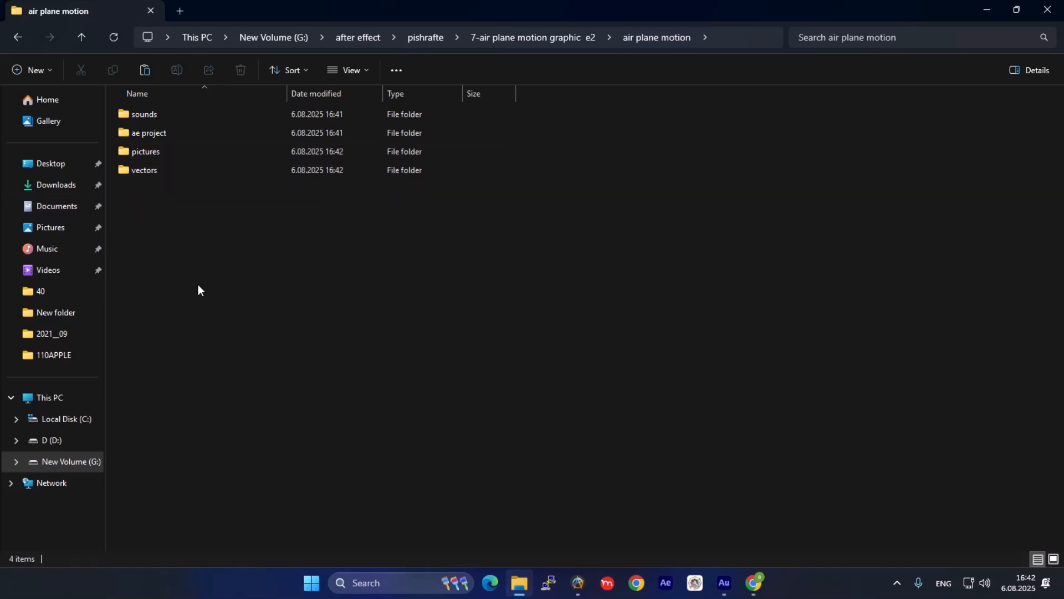
Add a subfolder named "videos" to the "air plane motion" folder
{"action": "left_click", "coordinate": [29, 75]}
{"action": "left_click", "coordinate": [106, 111]}
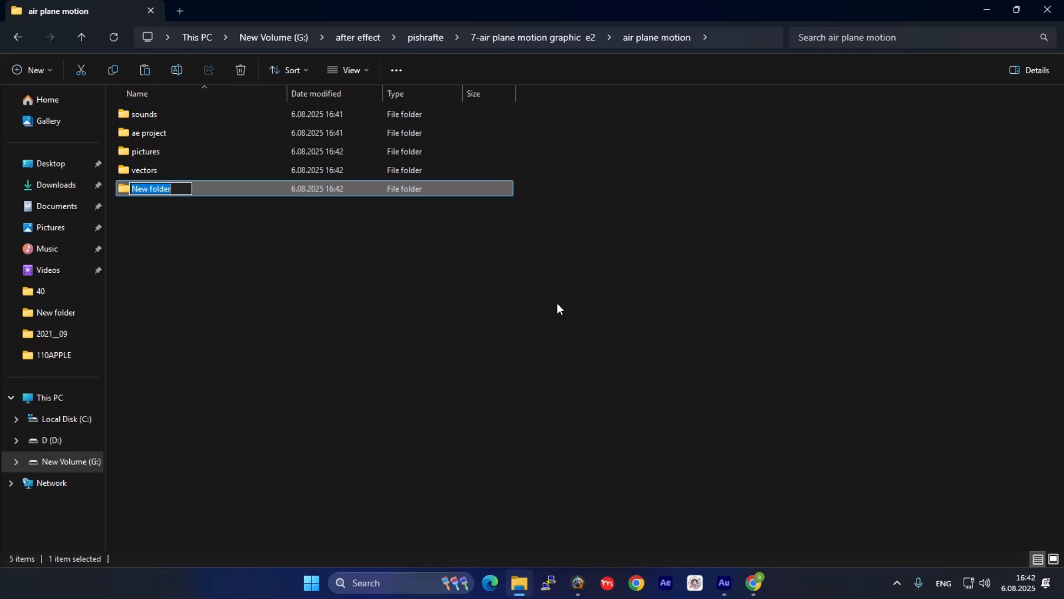
{"action": "type", "text": "vides"}
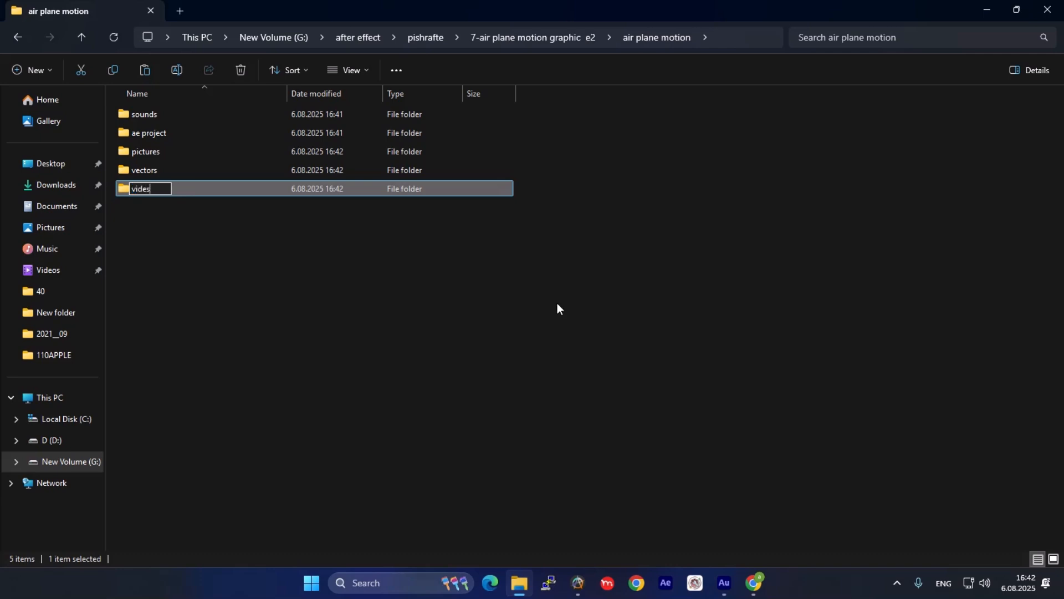
{"action": "key", "text": "BackSpace"}
{"action": "type", "text": "os"}
{"action": "key", "text": "Return"}
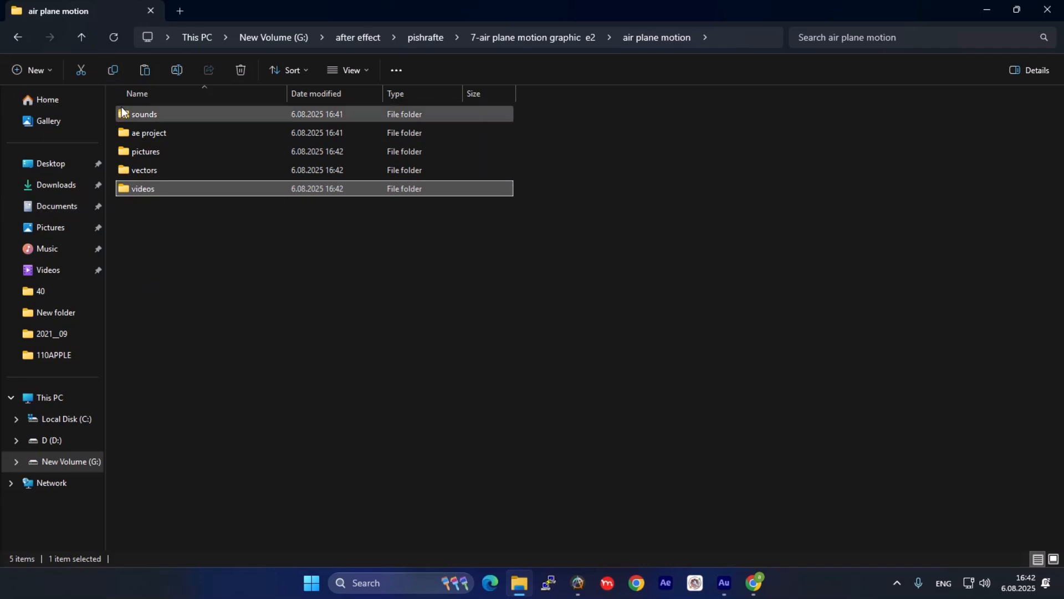
{"action": "left_click", "coordinate": [197, 289]}
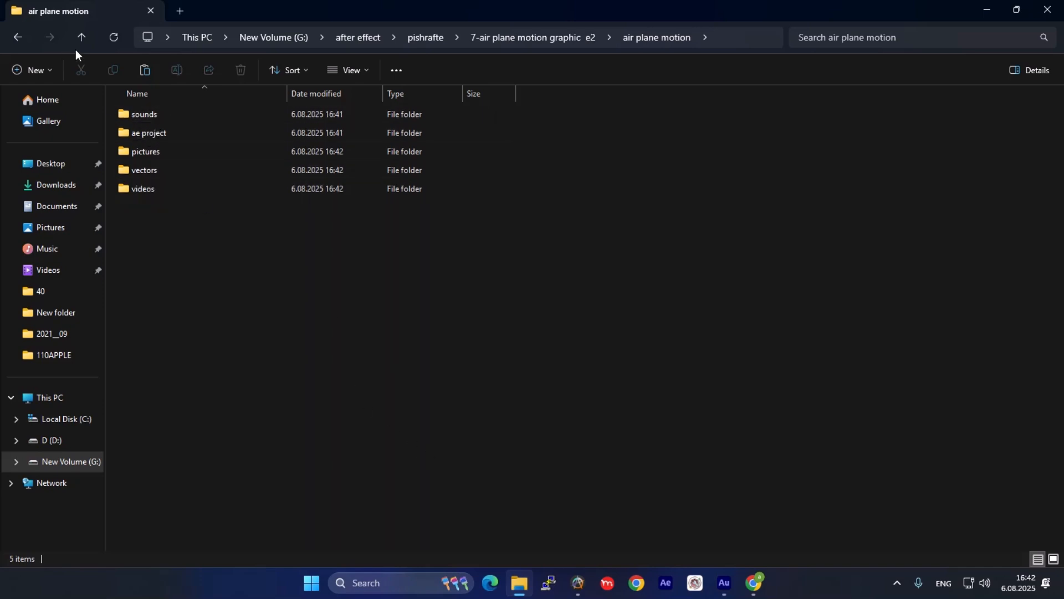
Add a subfolder named "sfx" to the "air plane motion" folder
{"action": "left_click", "coordinate": [33, 70]}
{"action": "left_click", "coordinate": [127, 107]}
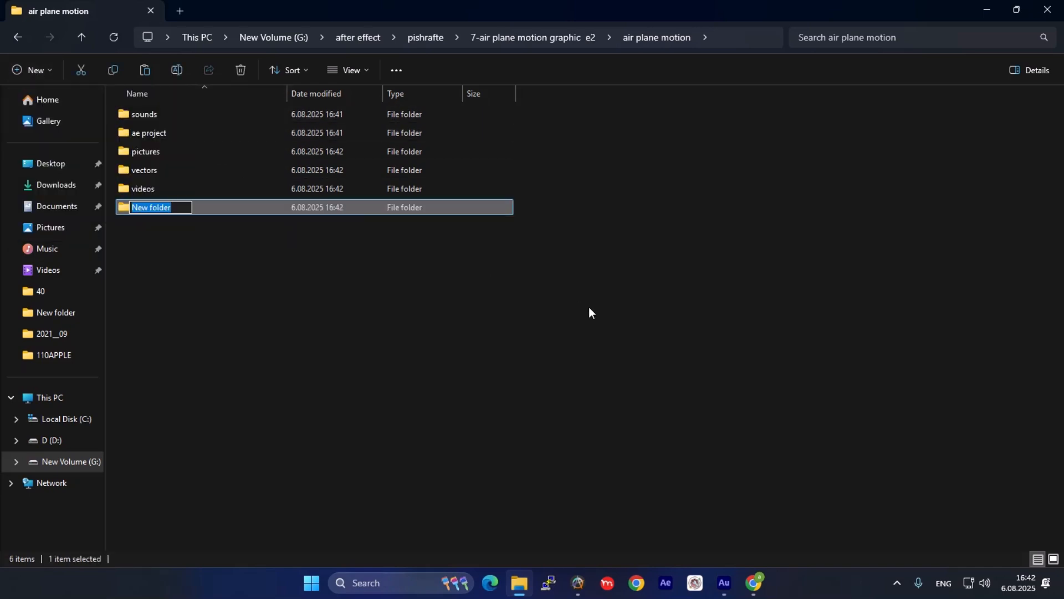
{"action": "type", "text": "sfx"}
{"action": "key", "text": "Return"}
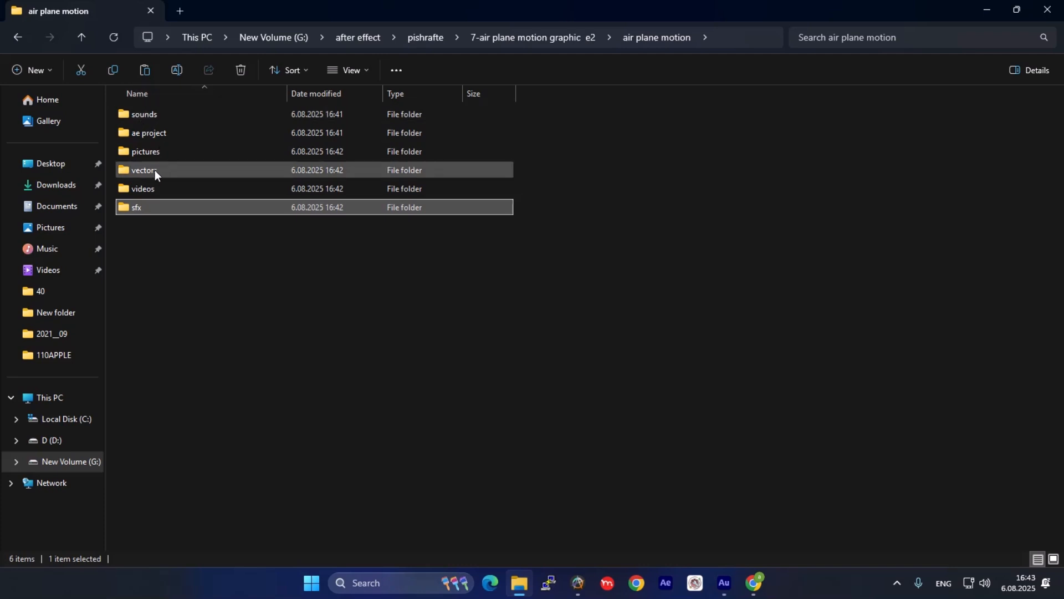
{"action": "left_click", "coordinate": [194, 255]}
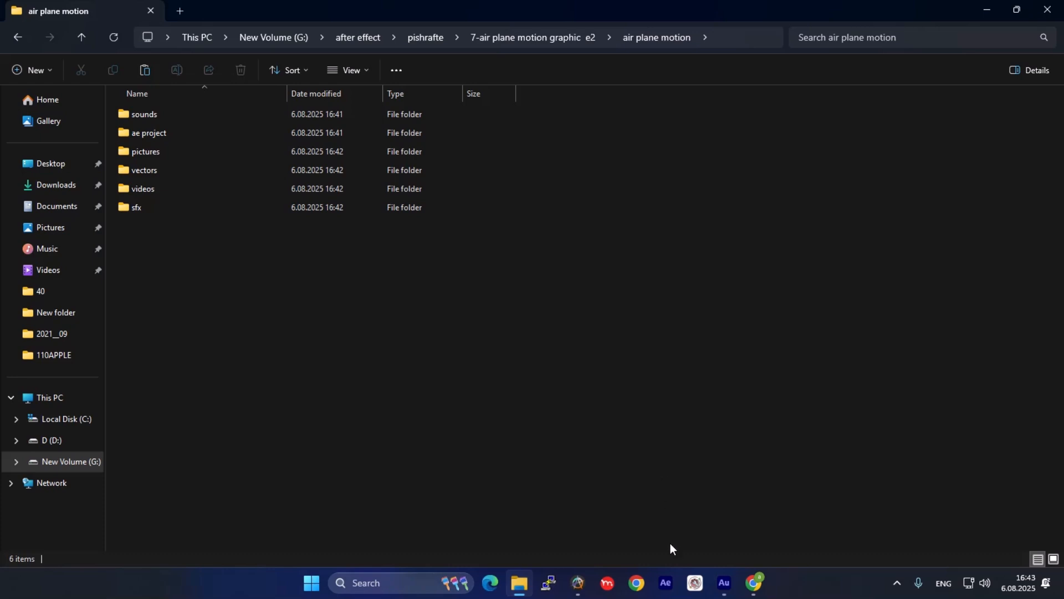
Launch Adobe After Effects and dismiss the disk cache warning at startup
{"action": "left_click", "coordinate": [671, 580]}
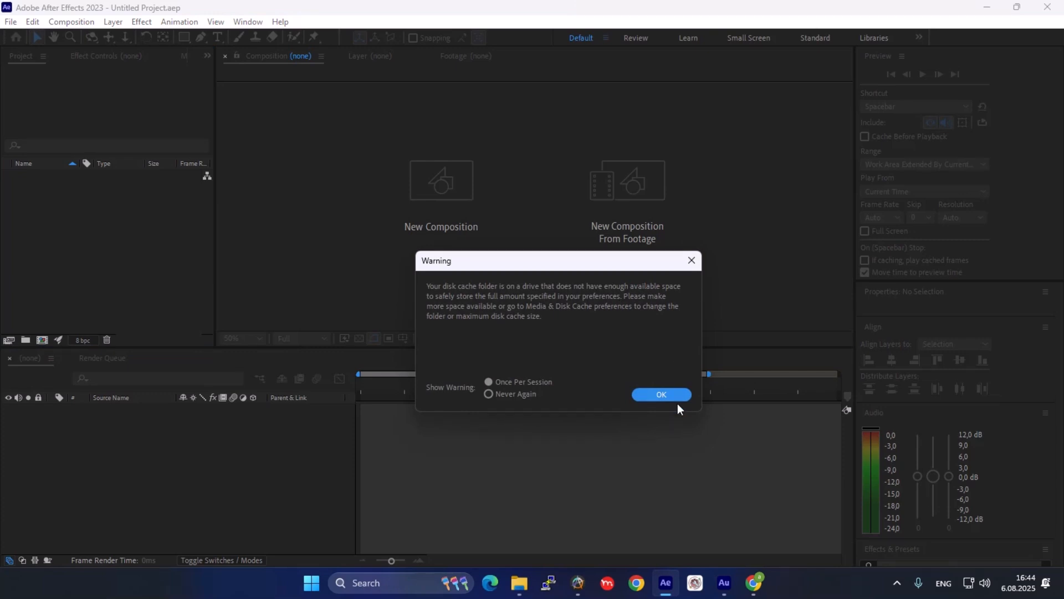
{"action": "left_click", "coordinate": [671, 394]}
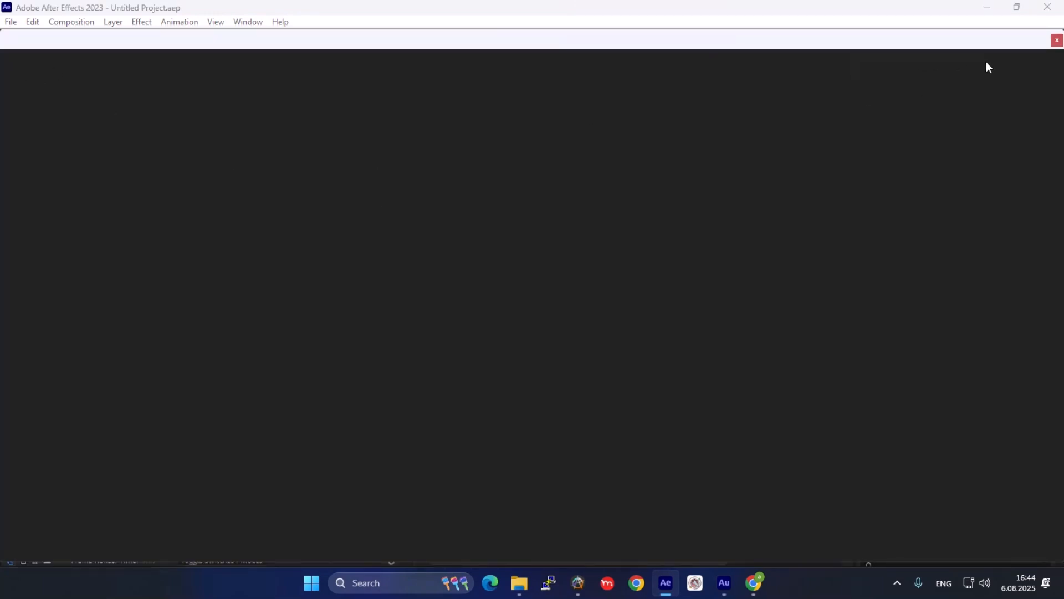
Purge all of After Effects' memory and disk cache
{"action": "left_click", "coordinate": [33, 22]}
{"action": "mouse_move", "coordinate": [174, 328]}
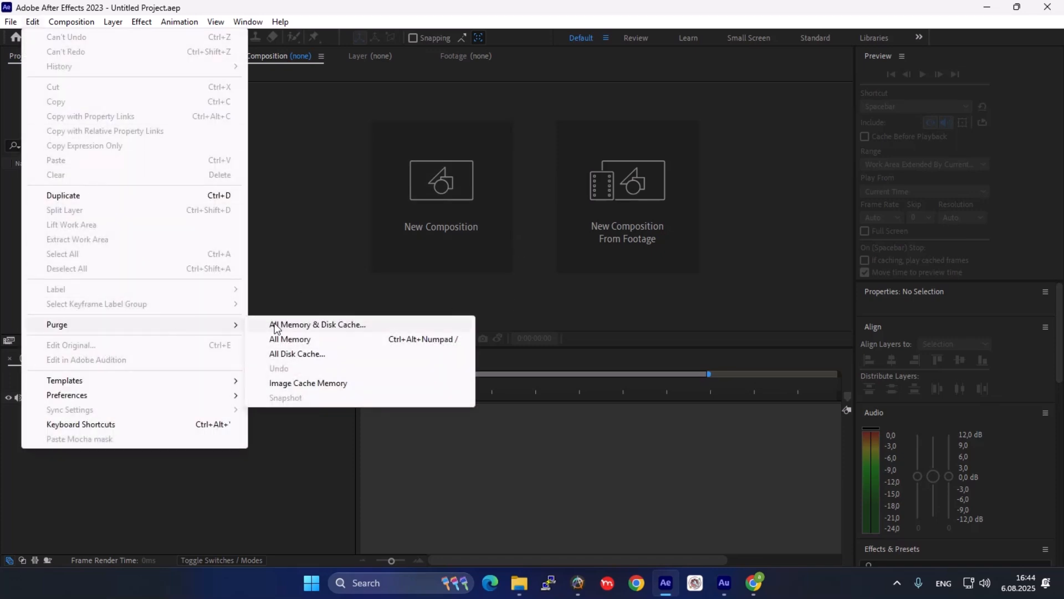
{"action": "left_click", "coordinate": [276, 326]}
{"action": "left_click", "coordinate": [371, 227]}
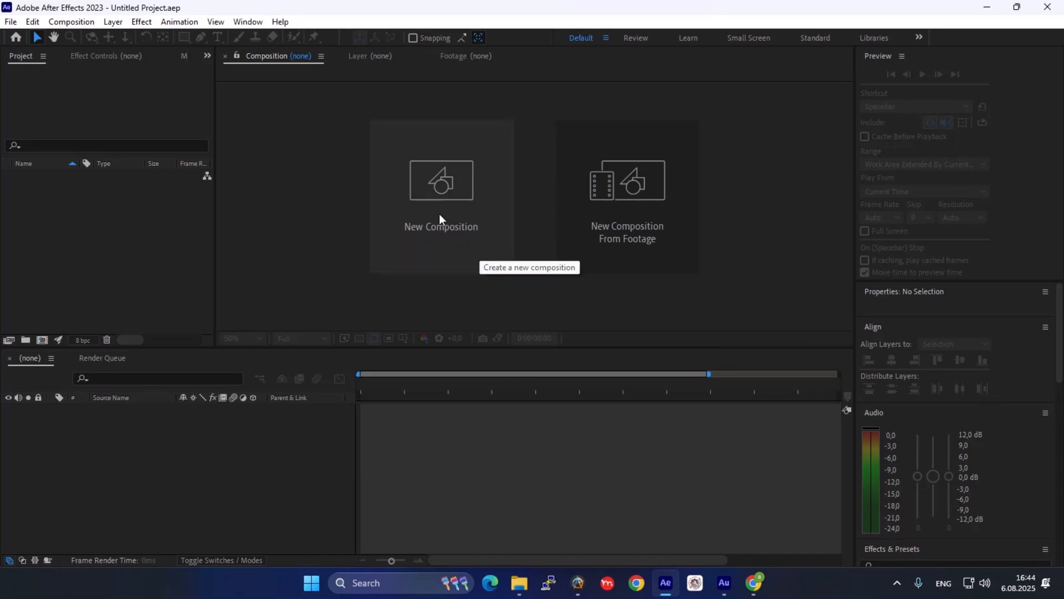
{"action": "left_click", "coordinate": [55, 21]}
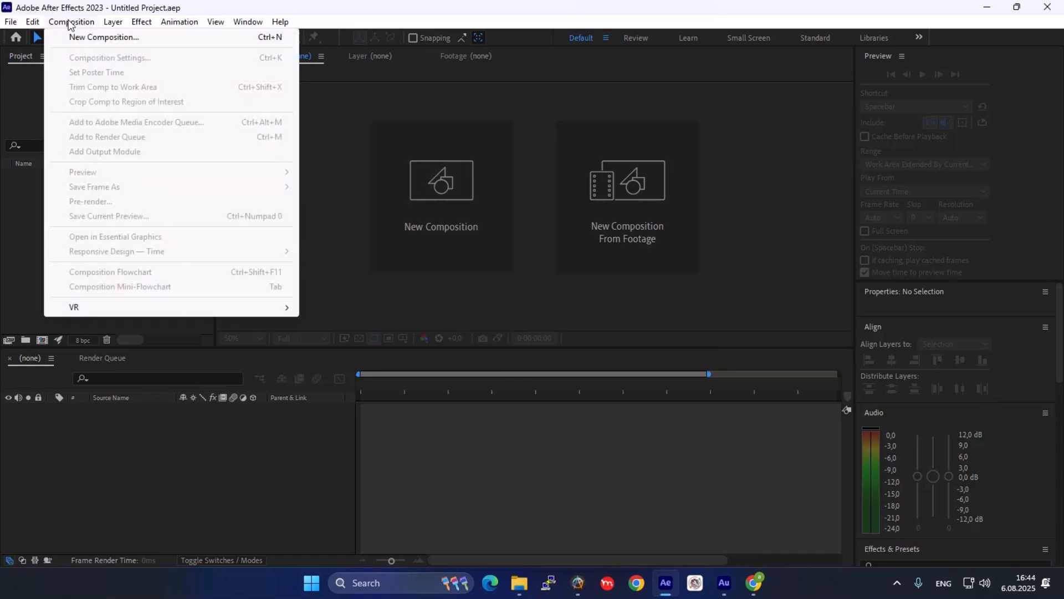
{"action": "mouse_move", "coordinate": [16, 22]}
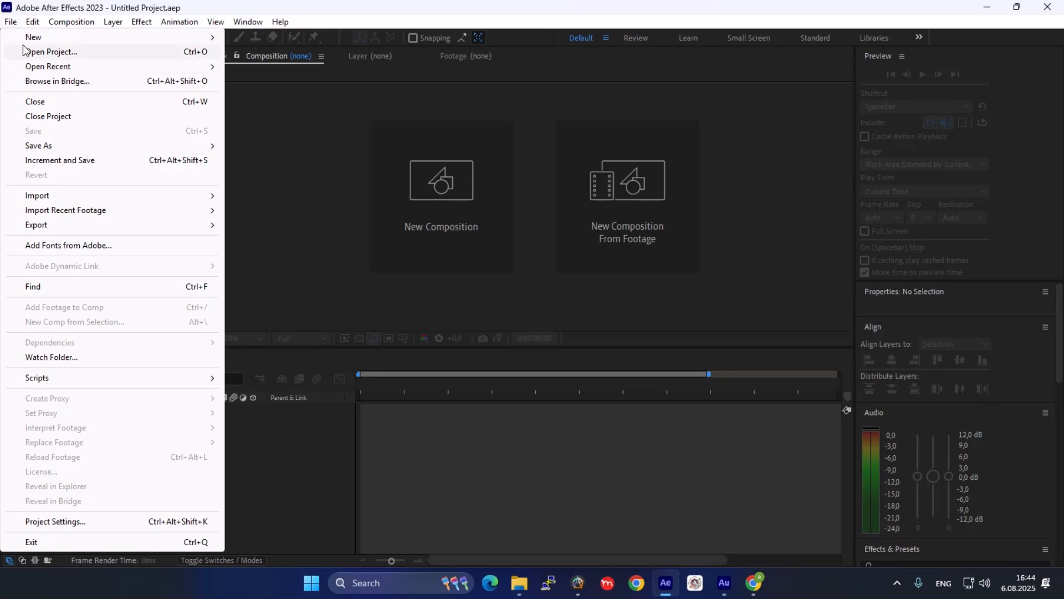
{"action": "mouse_move", "coordinate": [24, 43]}
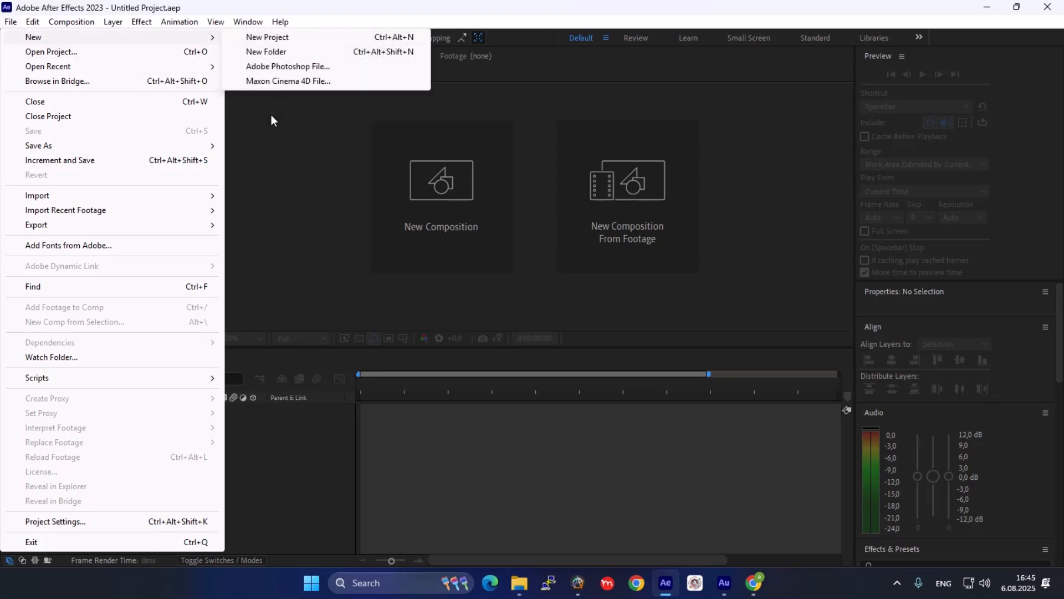
{"action": "left_click", "coordinate": [402, 316]}
Start a new composition named Comp 1, keeping the HDV/HDTV 1280x720, 29,97 fps preset
{"action": "left_click", "coordinate": [431, 212]}
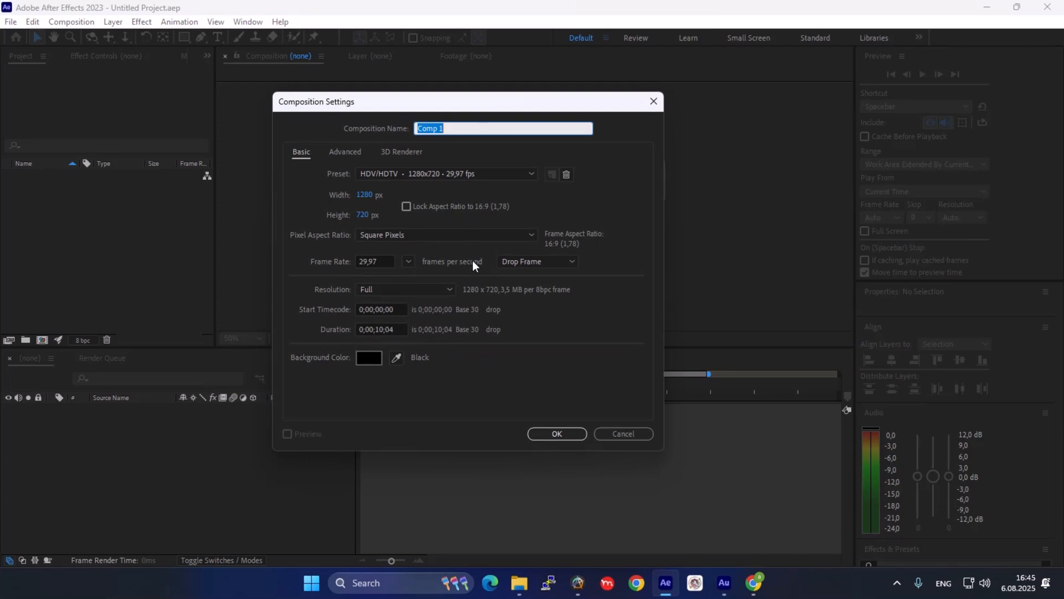
{"action": "left_click", "coordinate": [511, 179]}
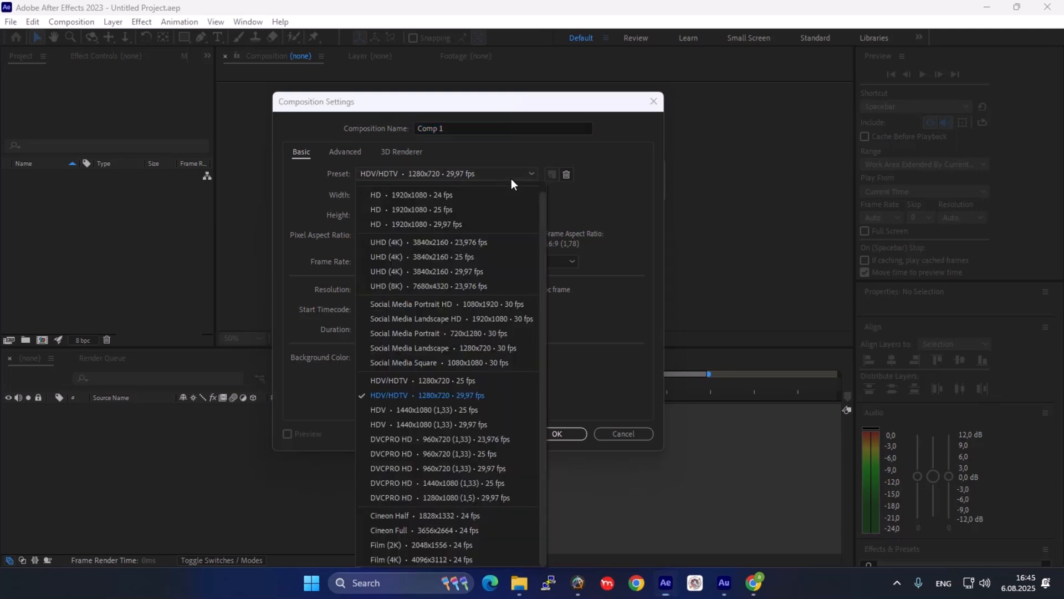
{"action": "left_click", "coordinate": [511, 179]}
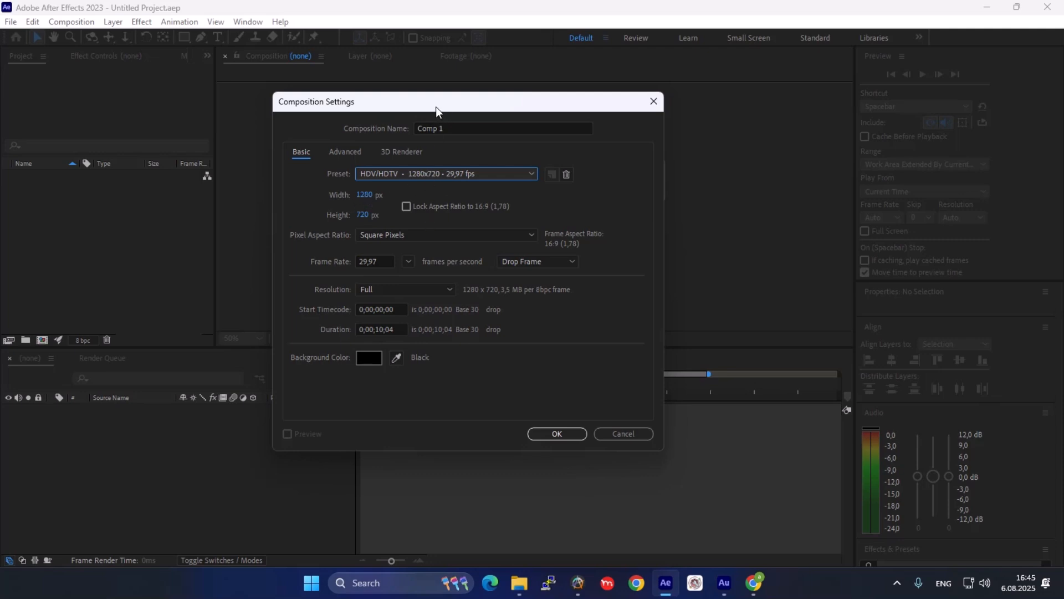
{"action": "left_click_drag", "start_coordinate": [435, 107], "coordinate": [435, 79]}
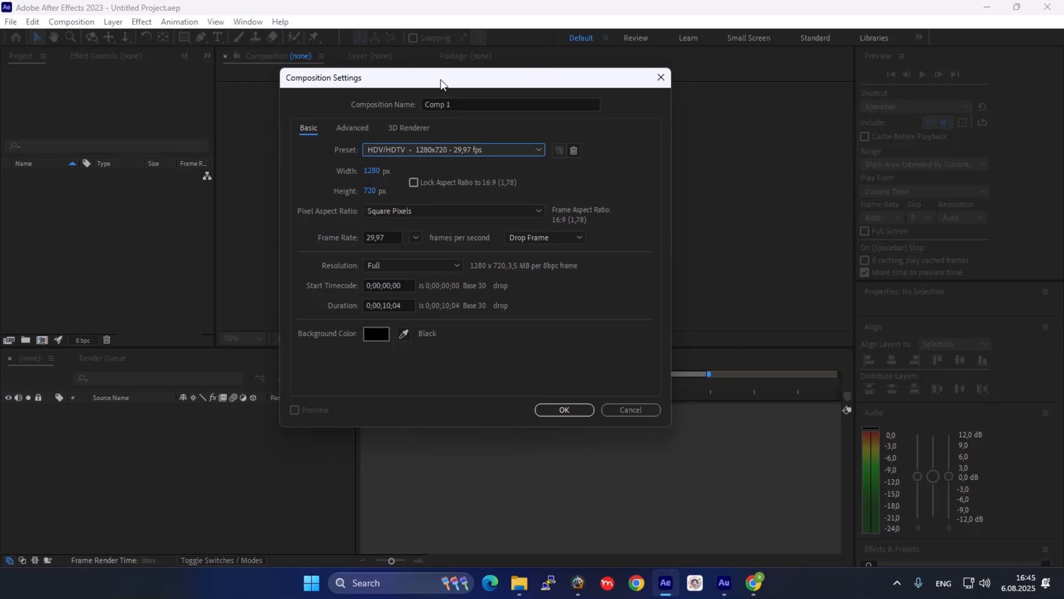
{"action": "left_click_drag", "start_coordinate": [438, 84], "coordinate": [403, 82]}
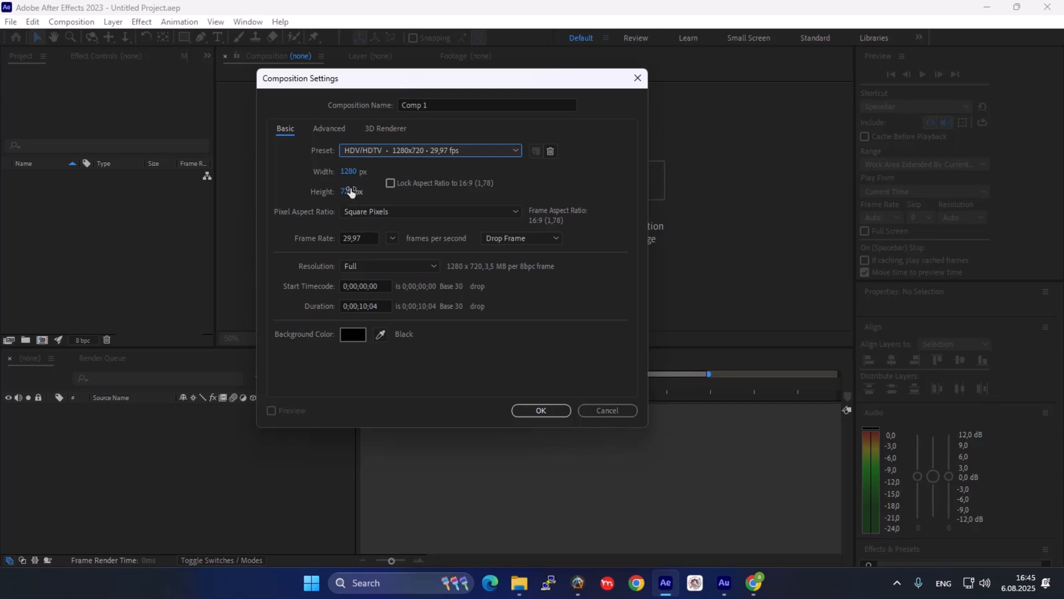
{"action": "left_click_drag", "start_coordinate": [374, 79], "coordinate": [395, 81]}
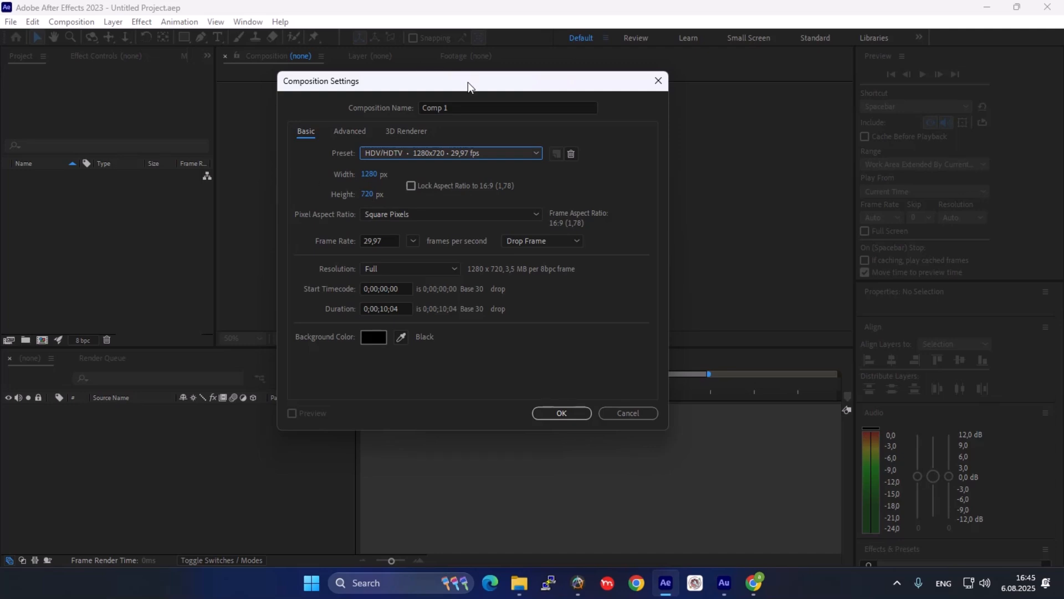
{"action": "left_click_drag", "start_coordinate": [468, 82], "coordinate": [429, 77]}
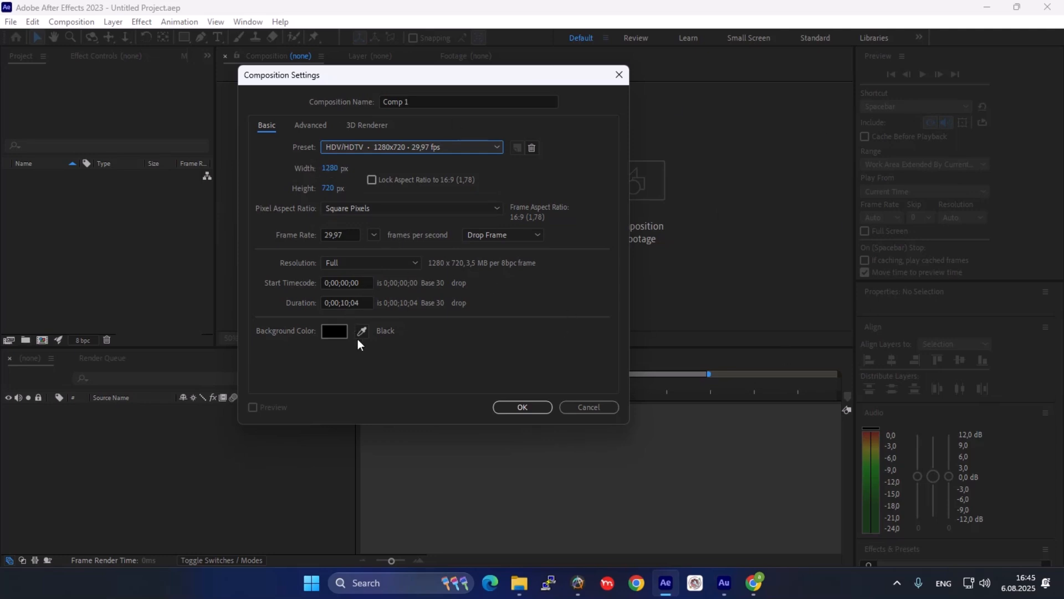
Set the composition's duration to 0;00;59;04 and create it
{"action": "left_click_drag", "start_coordinate": [351, 304], "coordinate": [342, 306]}
{"action": "left_click", "coordinate": [348, 303]}
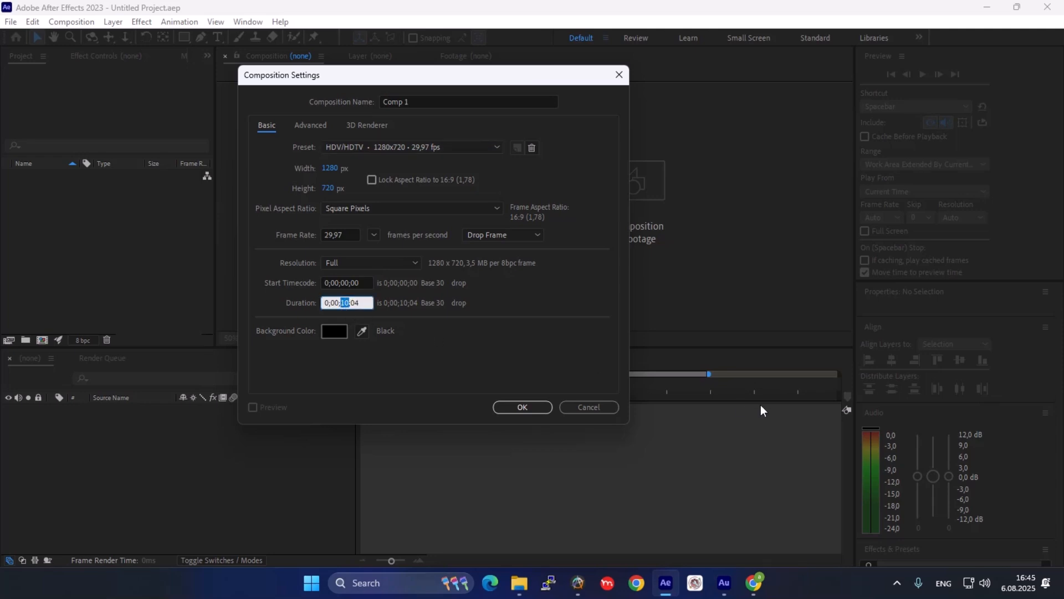
{"action": "type", "text": "59"}
{"action": "left_click_drag", "start_coordinate": [340, 302], "coordinate": [334, 303]}
{"action": "left_click", "coordinate": [438, 374]}
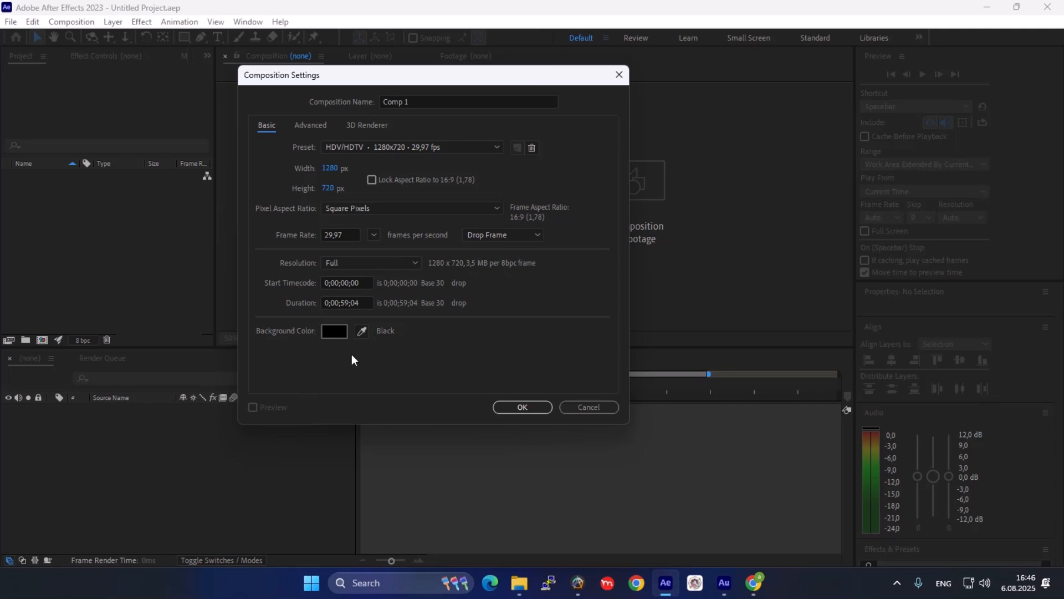
{"action": "left_click", "coordinate": [499, 406]}
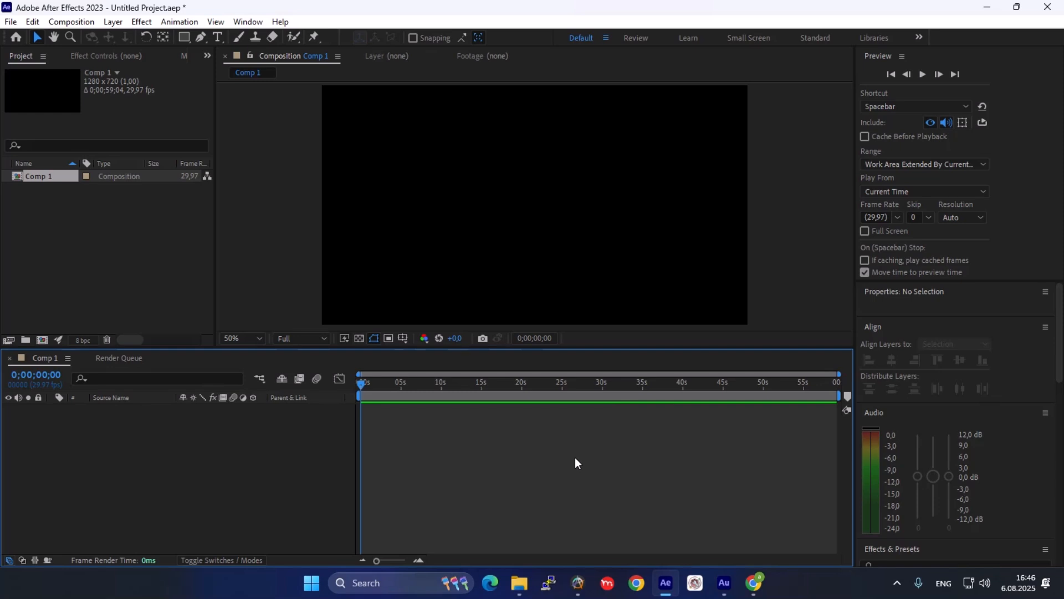
Save the project as "air plane motion" in the "ae project" subfolder of the "7-air plane motion graphic e2" project's "air plane motion" folder
{"action": "key", "text": "ctrl+s"}
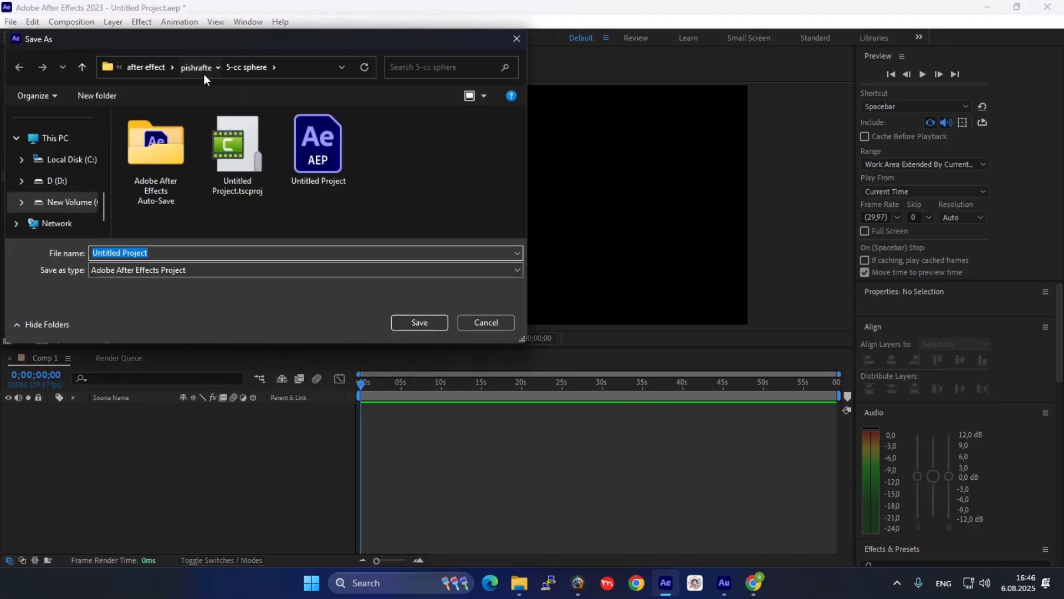
{"action": "left_click", "coordinate": [199, 69]}
{"action": "left_click", "coordinate": [201, 217]}
{"action": "double_click", "coordinate": [202, 218]}
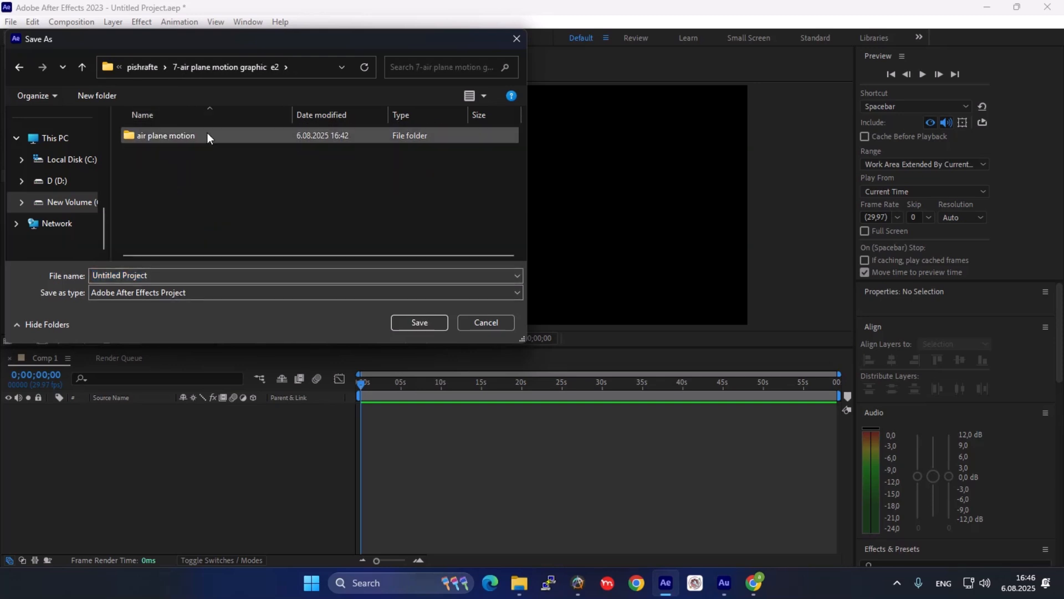
{"action": "left_click", "coordinate": [152, 139]}
{"action": "double_click", "coordinate": [152, 138]}
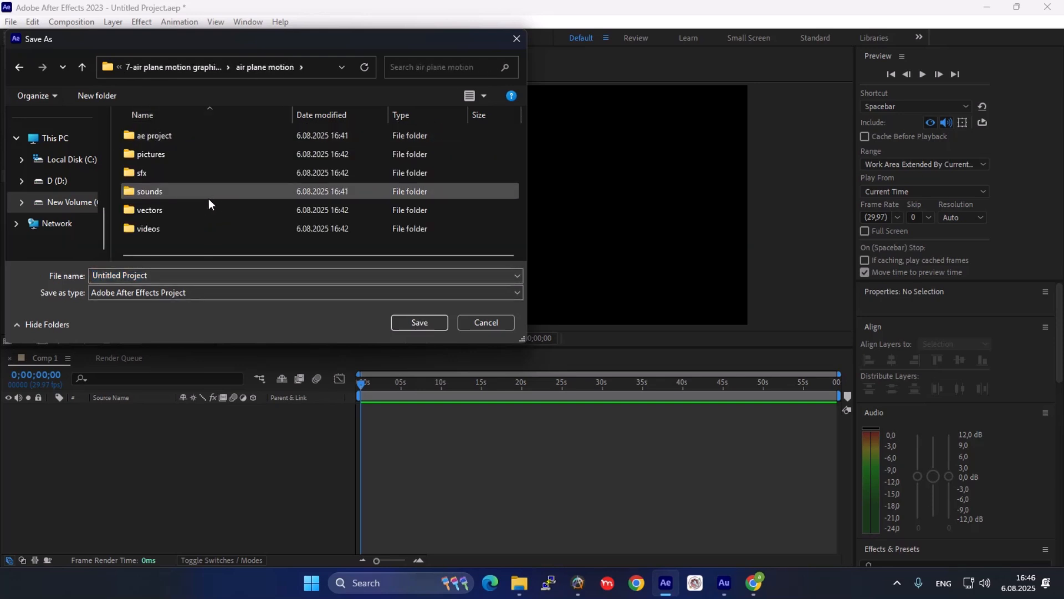
{"action": "left_click", "coordinate": [164, 135]}
{"action": "double_click", "coordinate": [164, 136]}
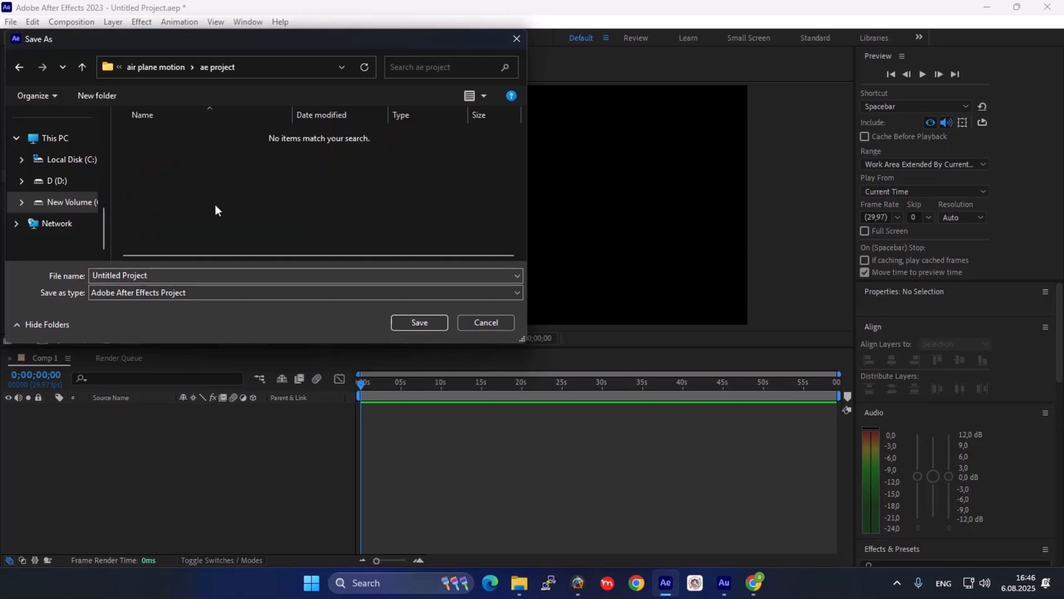
{"action": "left_click", "coordinate": [259, 275]}
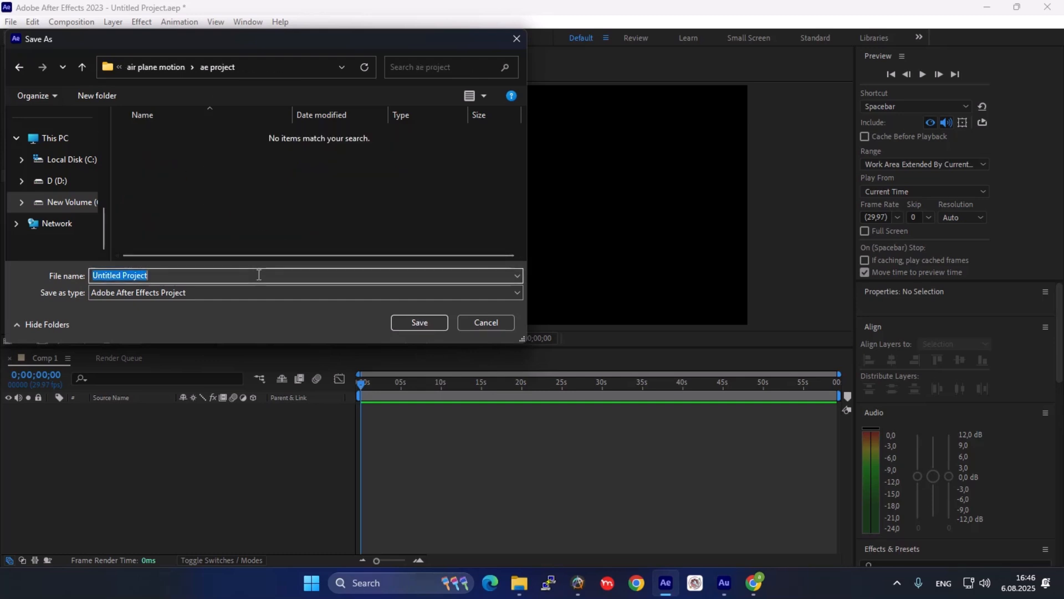
{"action": "type", "text": "air p"}
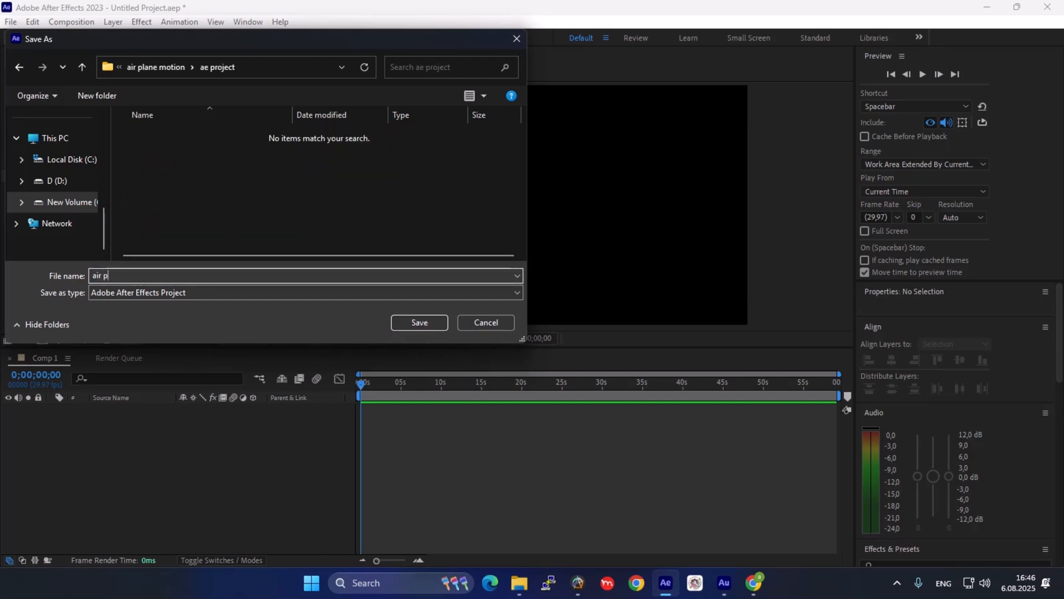
{"action": "type", "text": "lane motion"}
{"action": "left_click", "coordinate": [440, 323]}
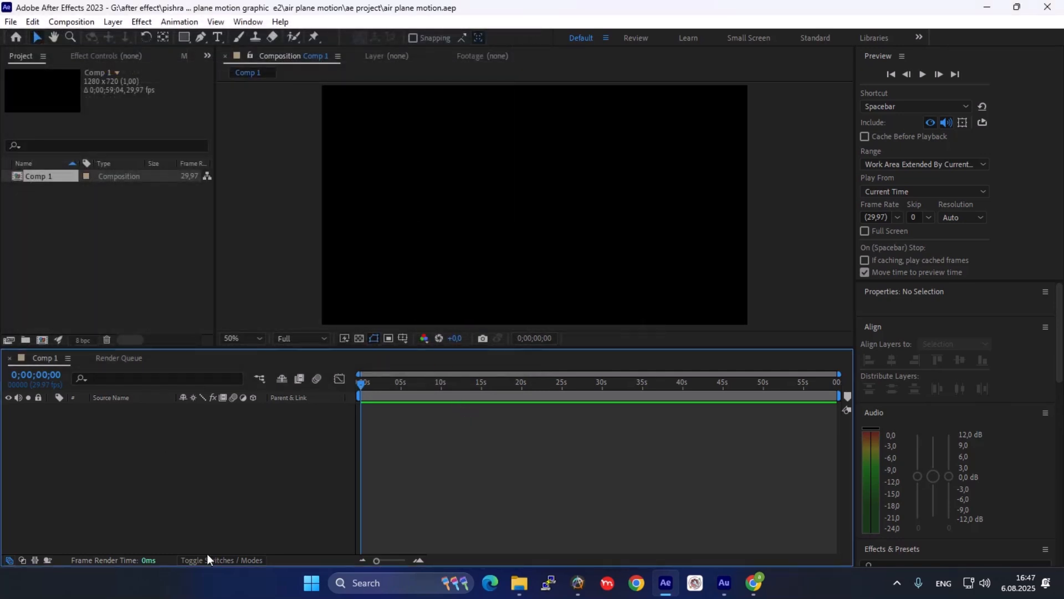
Close After Effects, check the "ae project" folder for the saved project file, and return to the "air plane motion" folder
{"action": "left_click", "coordinate": [1048, 8]}
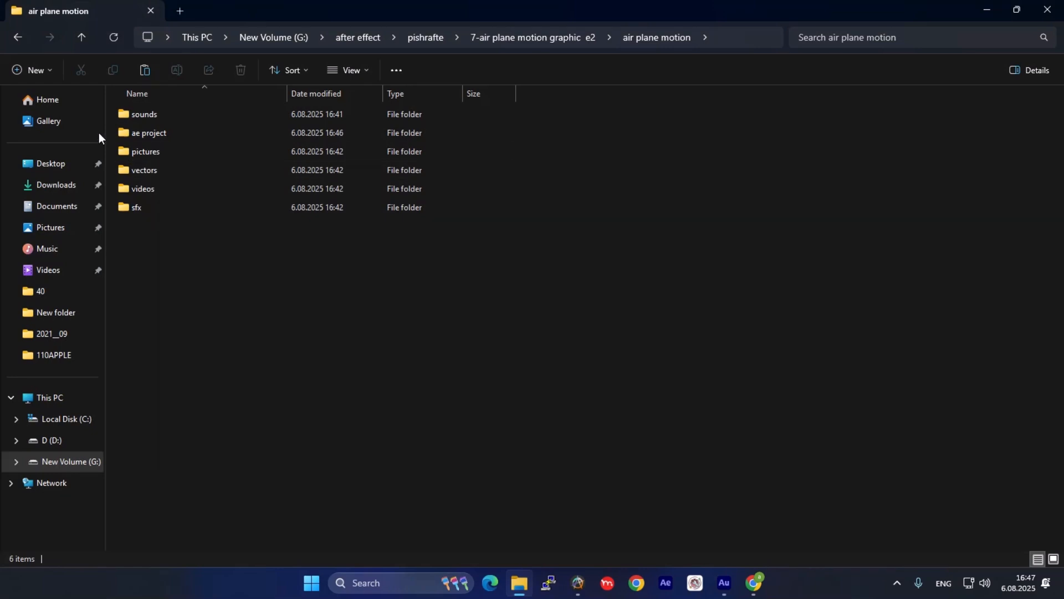
{"action": "double_click", "coordinate": [160, 136]}
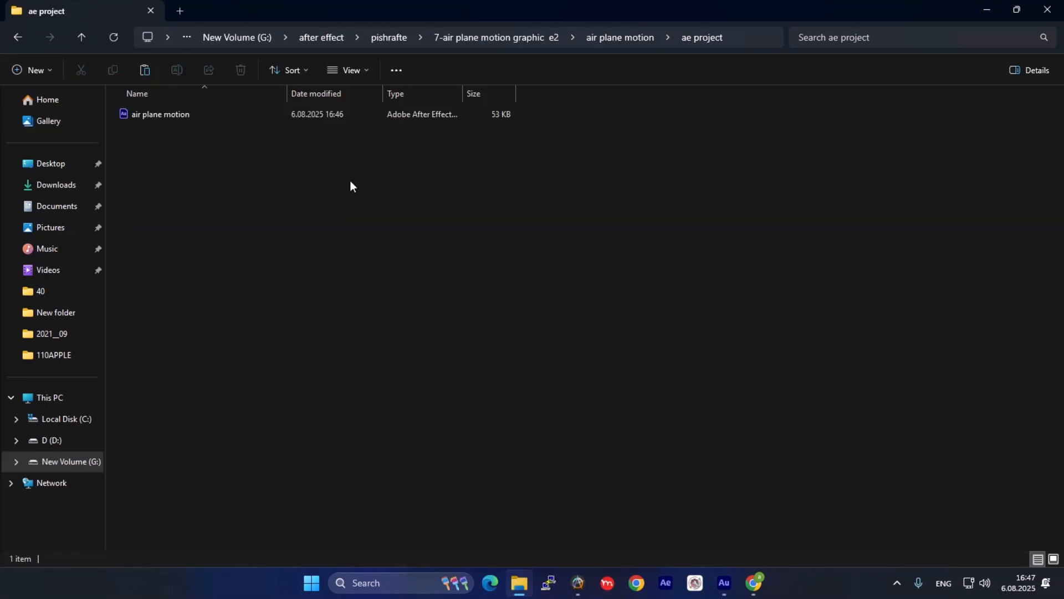
{"action": "left_click", "coordinate": [14, 43]}
{"action": "left_click", "coordinate": [433, 394]}
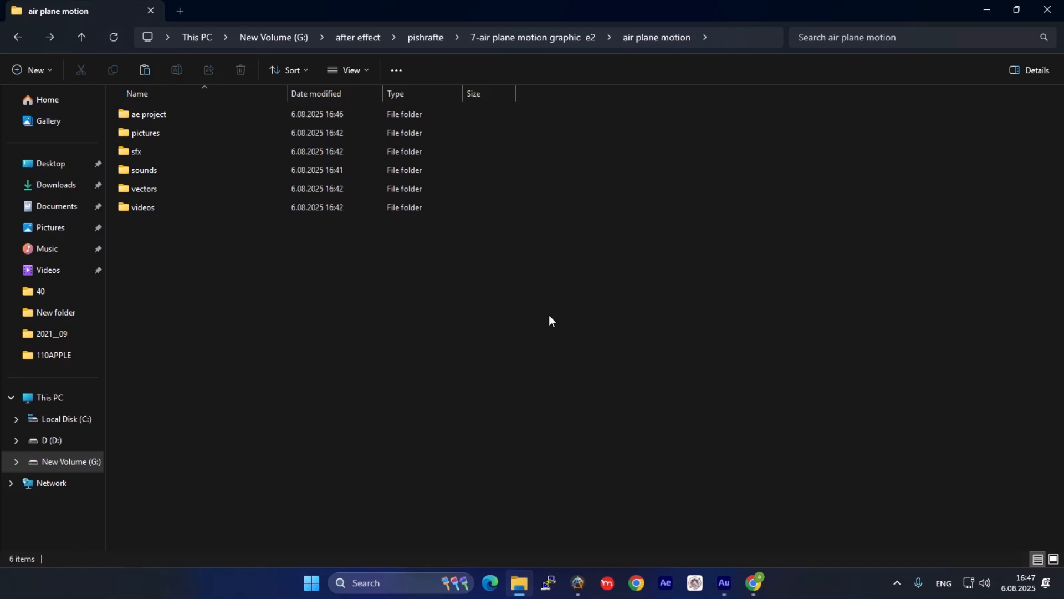
Switch to ChatGPT in the browser and find the final Mahan travel agency script in the "سناریو موشن گرافیک" chat
{"action": "left_click", "coordinate": [762, 571]}
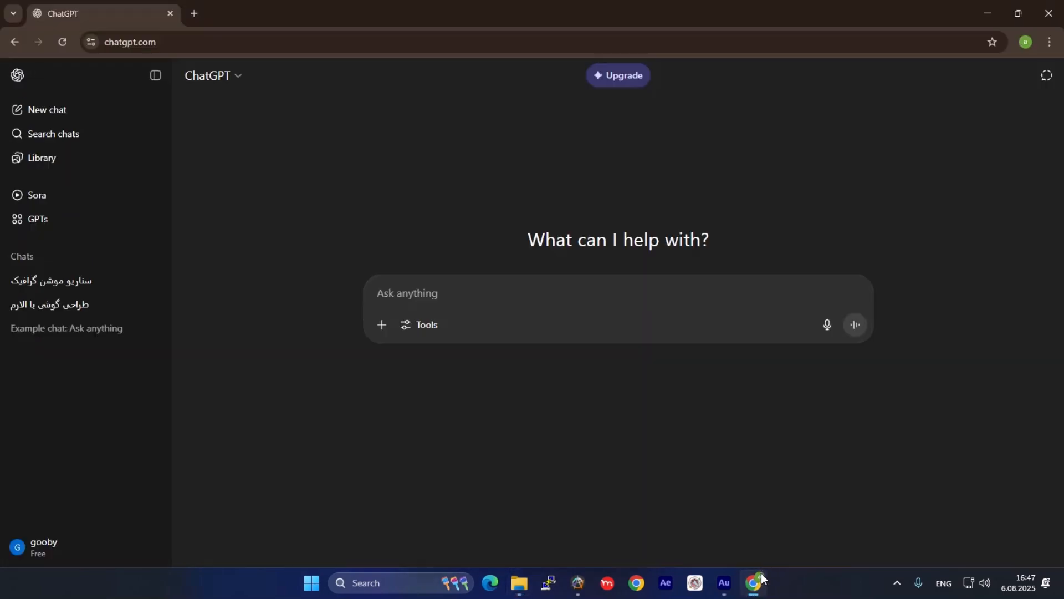
{"action": "left_click", "coordinate": [59, 287]}
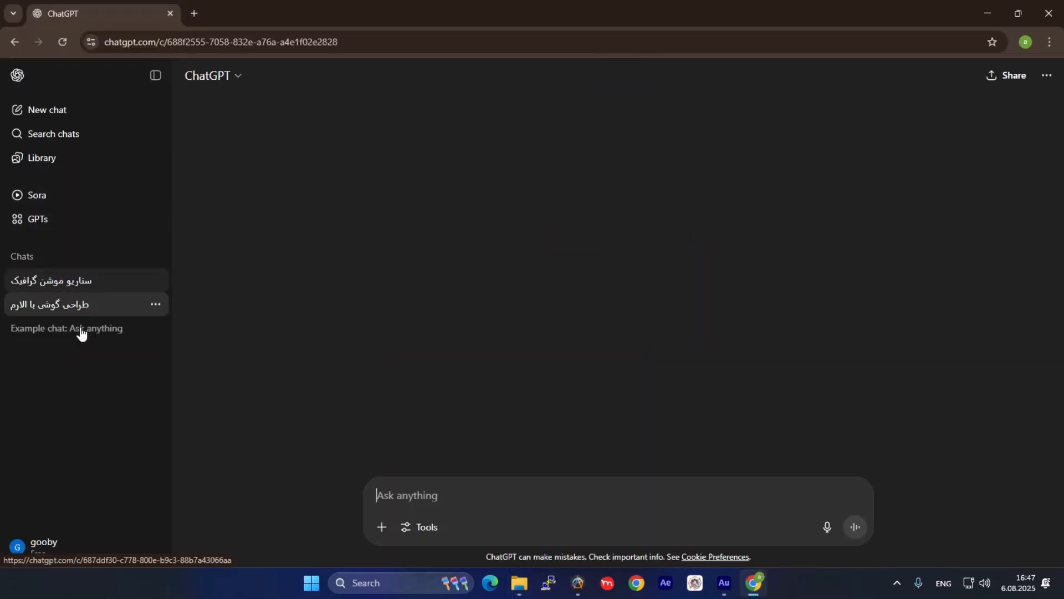
{"action": "scroll", "coordinate": [682, 308], "scroll_direction": "up", "scroll_amount": 5}
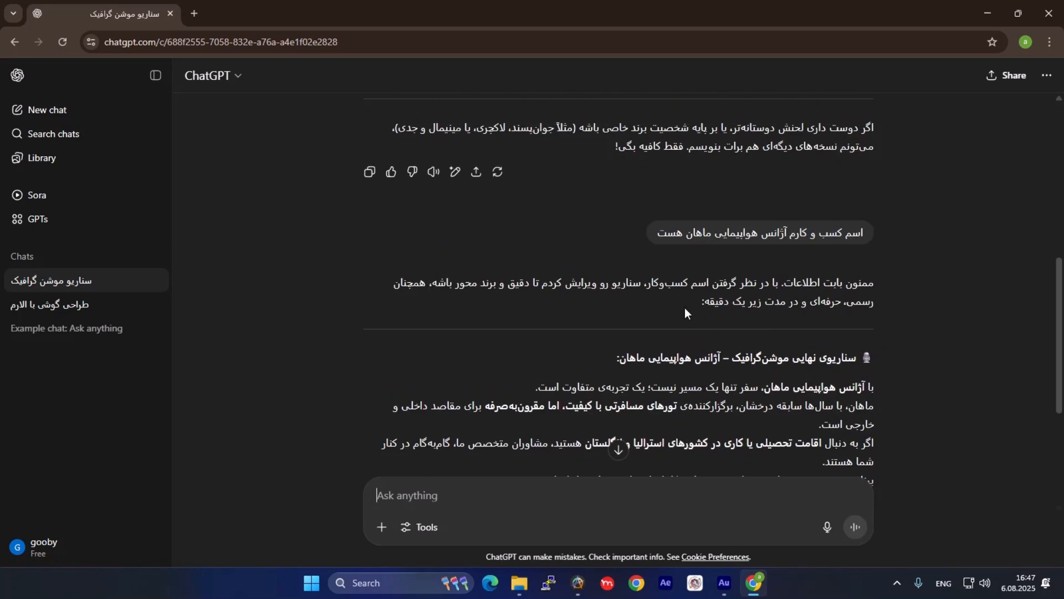
{"action": "scroll", "coordinate": [682, 314], "scroll_direction": "down", "scroll_amount": 3}
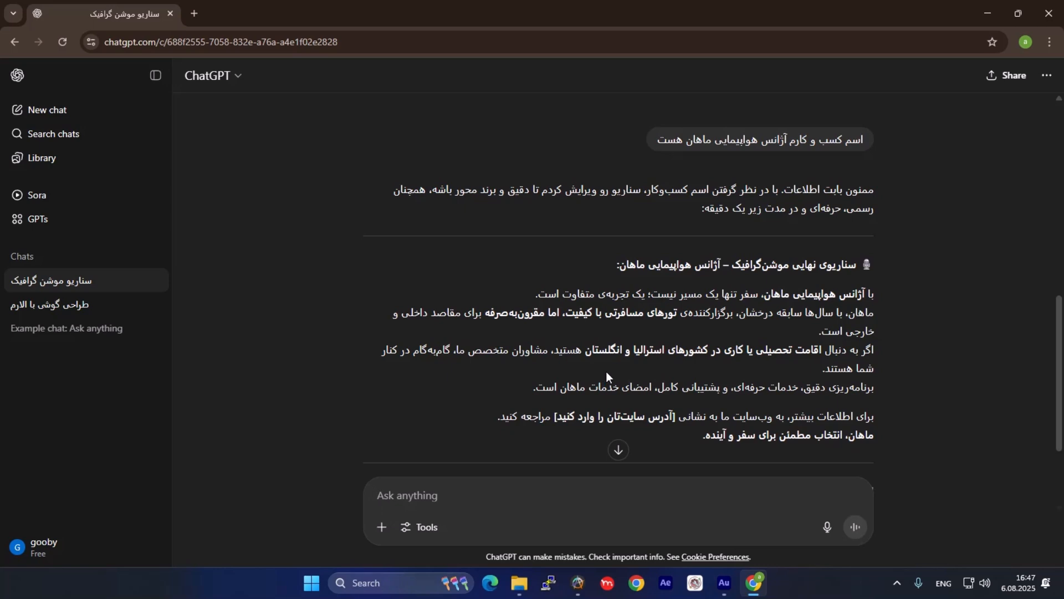
Read through the final motion graphic script for the Mahan agency, from its opening line to the closing slogan
{"action": "double_click", "coordinate": [622, 349]}
{"action": "left_click", "coordinate": [488, 365]}
{"action": "left_click_drag", "start_coordinate": [523, 297], "coordinate": [863, 293]}
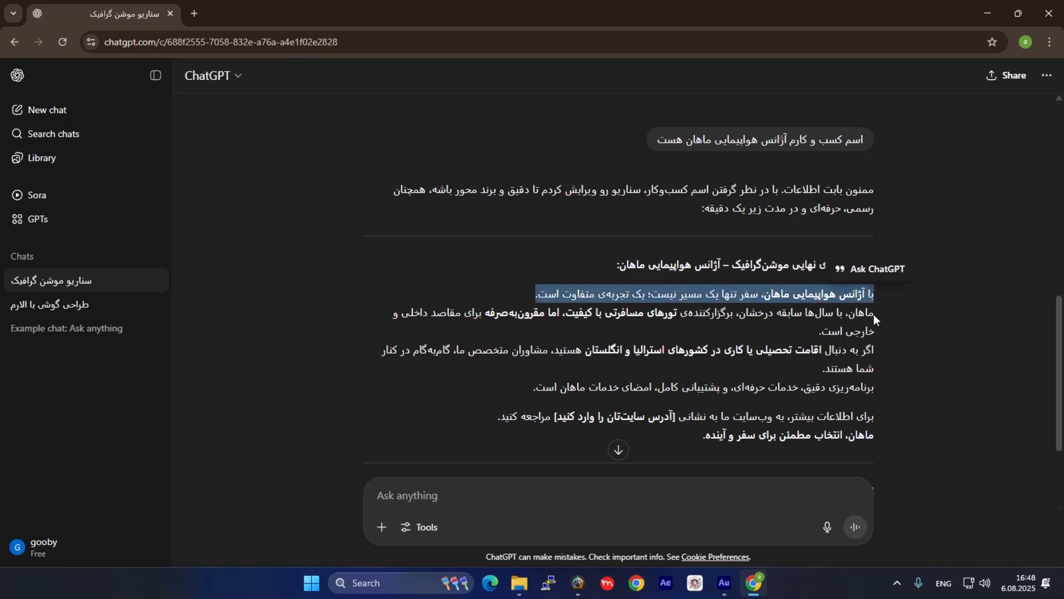
{"action": "left_click", "coordinate": [883, 300]}
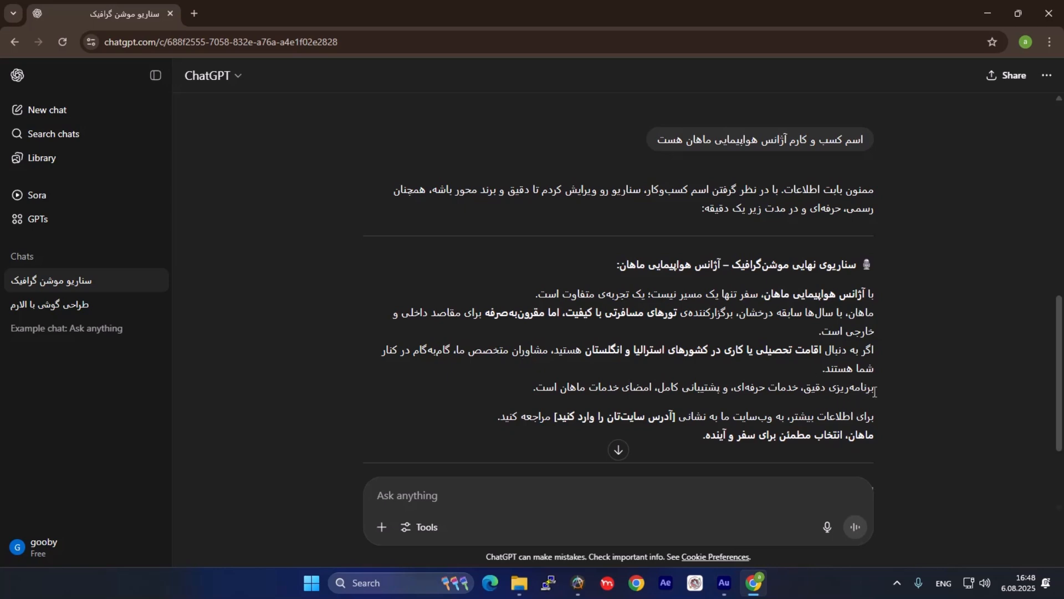
{"action": "left_click_drag", "start_coordinate": [874, 388], "coordinate": [810, 390]}
{"action": "double_click", "coordinate": [779, 387]}
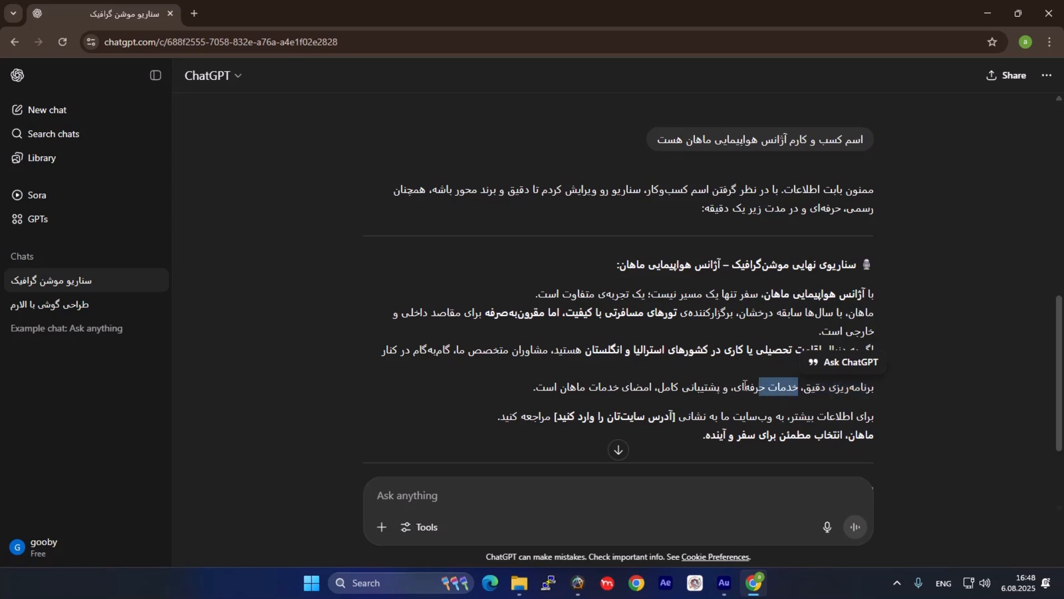
{"action": "left_click", "coordinate": [728, 391]}
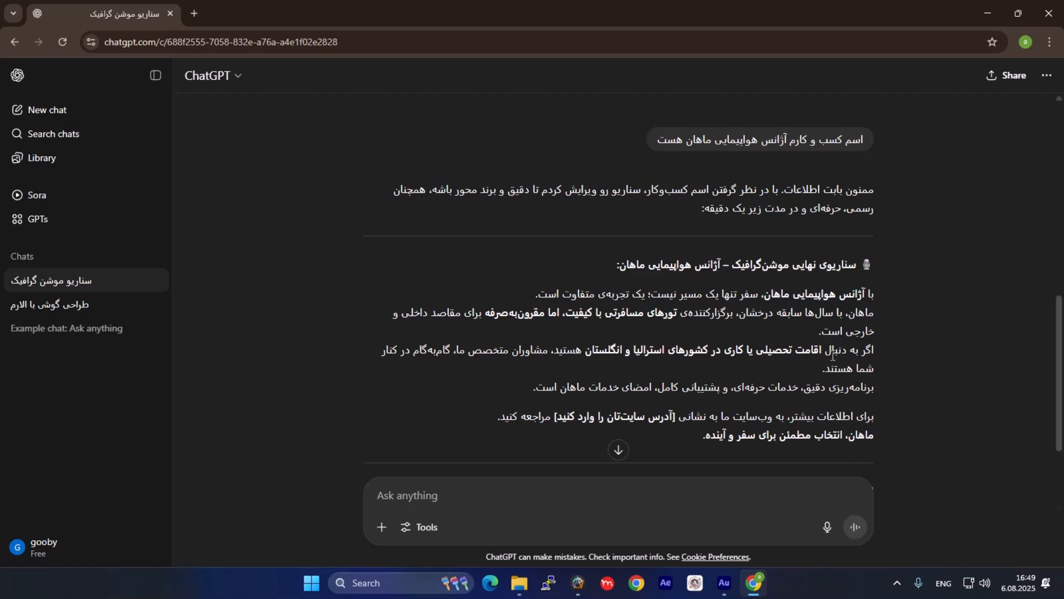
{"action": "scroll", "coordinate": [843, 404], "scroll_direction": "down", "scroll_amount": 3}
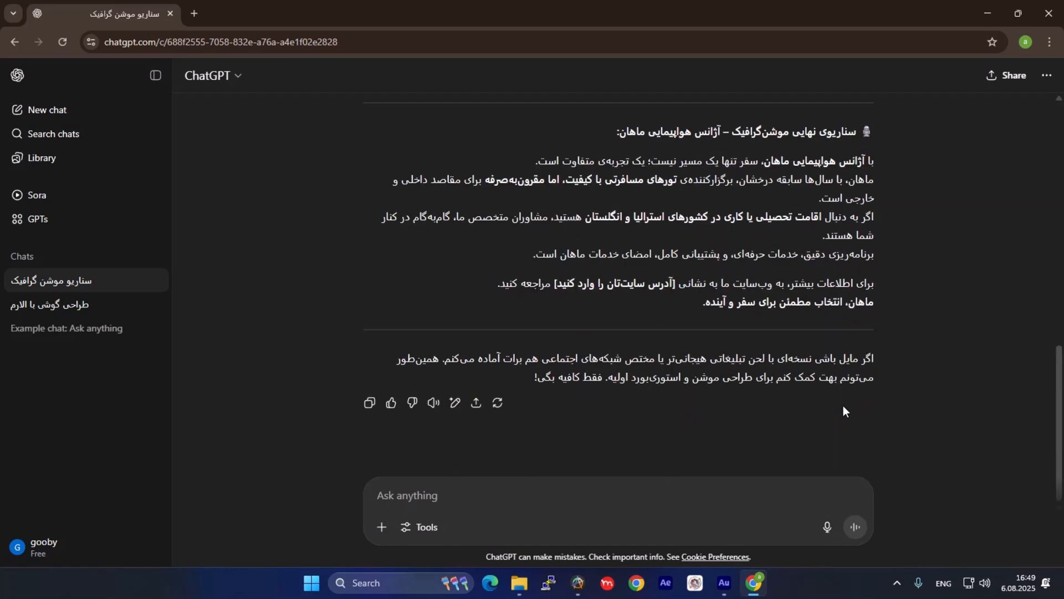
{"action": "scroll", "coordinate": [843, 404], "scroll_direction": "up", "scroll_amount": 6}
{"action": "scroll", "coordinate": [843, 402], "scroll_direction": "down", "scroll_amount": 3}
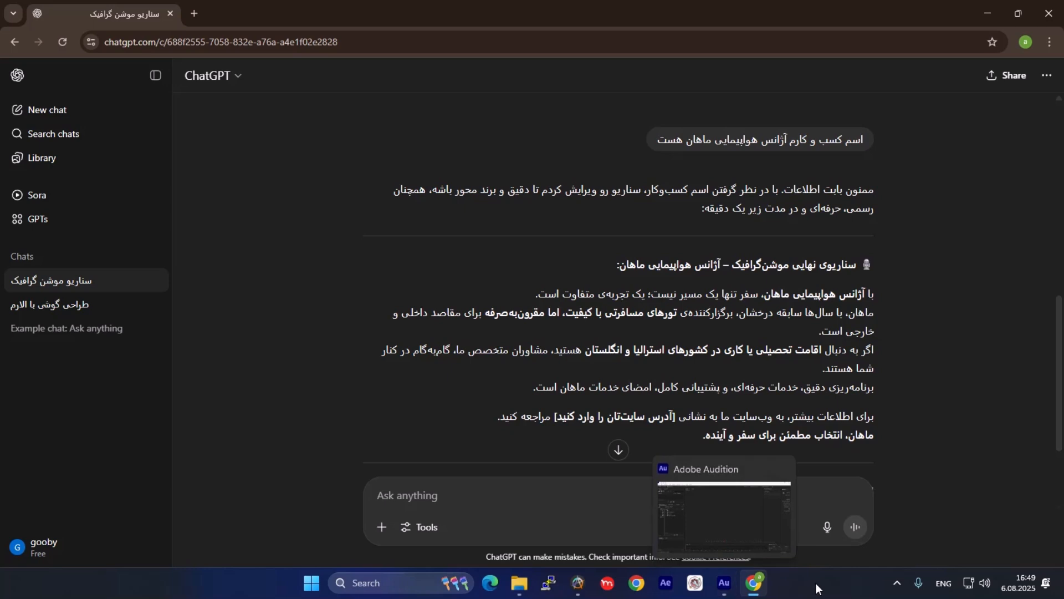
Switch to Adobe Audition and record a voice clip of about 4.4 seconds in a new 48000 Hz, stereo, 32-bit float audio file
{"action": "left_click", "coordinate": [724, 582]}
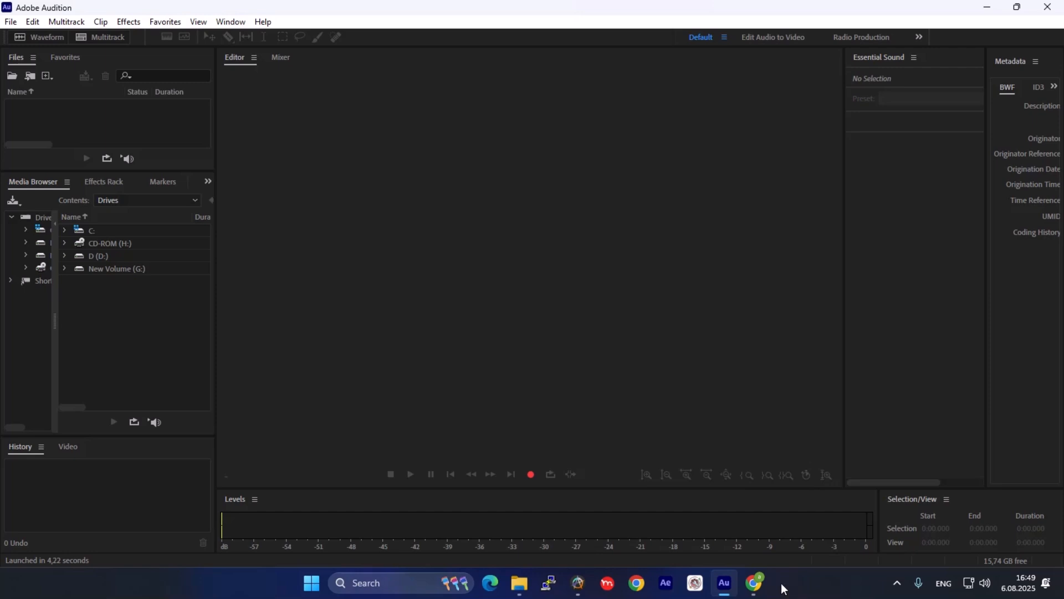
{"action": "mouse_move", "coordinate": [769, 586]}
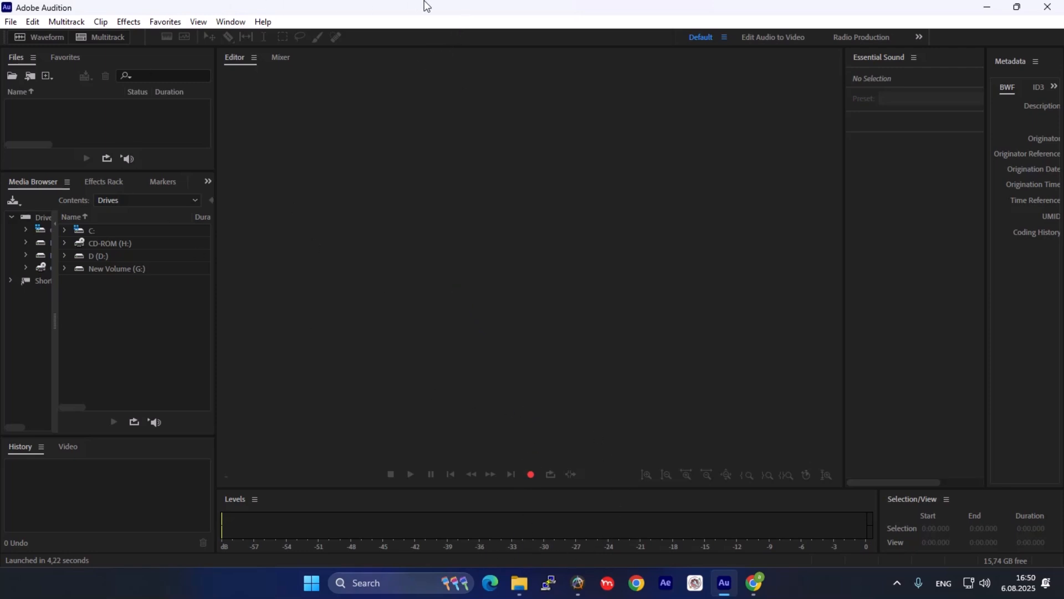
{"action": "left_click", "coordinate": [527, 475]}
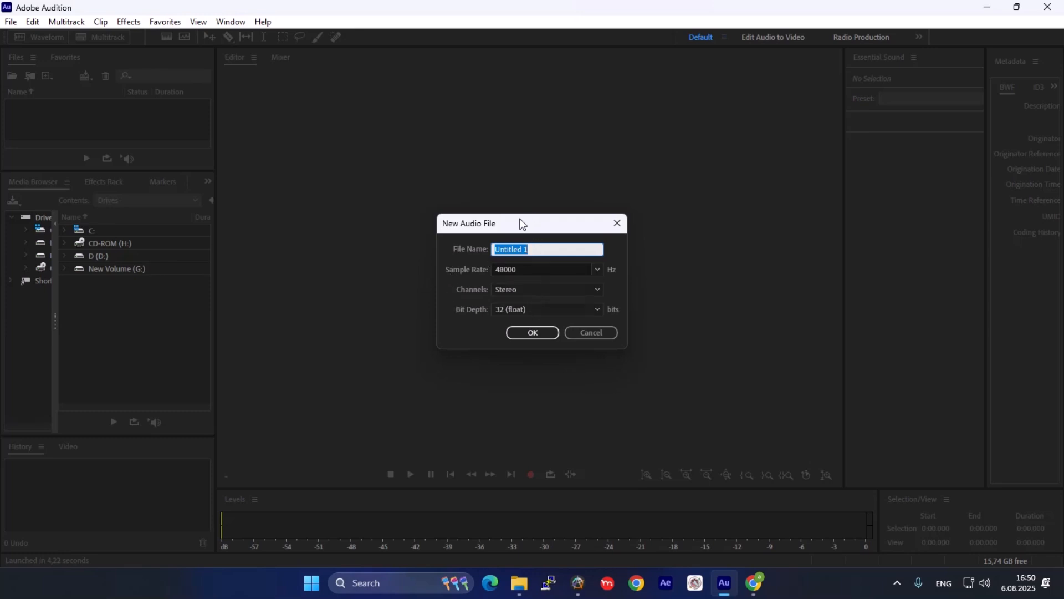
{"action": "left_click", "coordinate": [533, 333]}
{"action": "key", "text": "shift+space"}
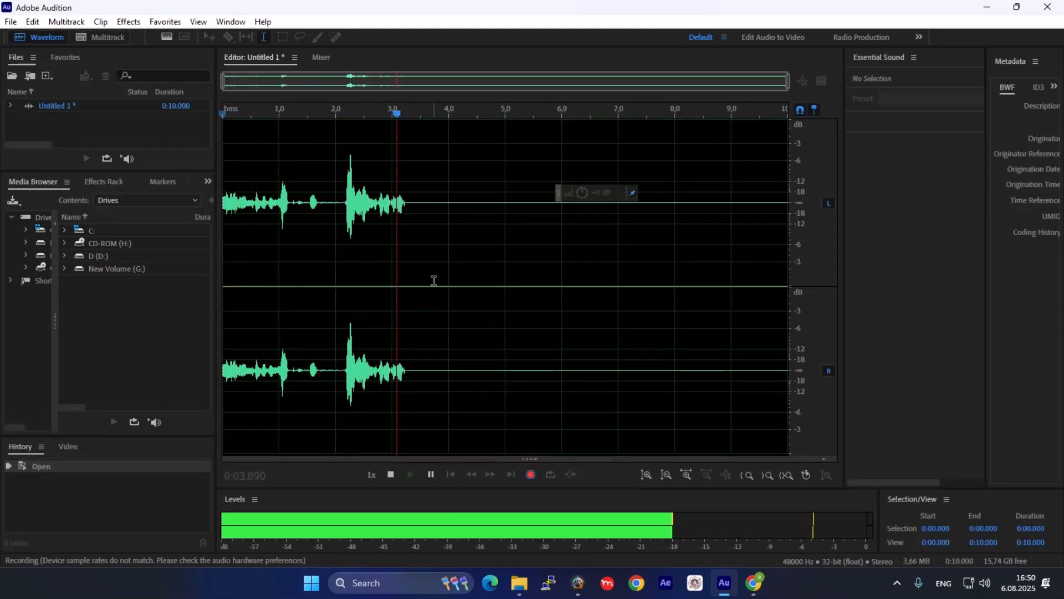
{"action": "key", "text": "space"}
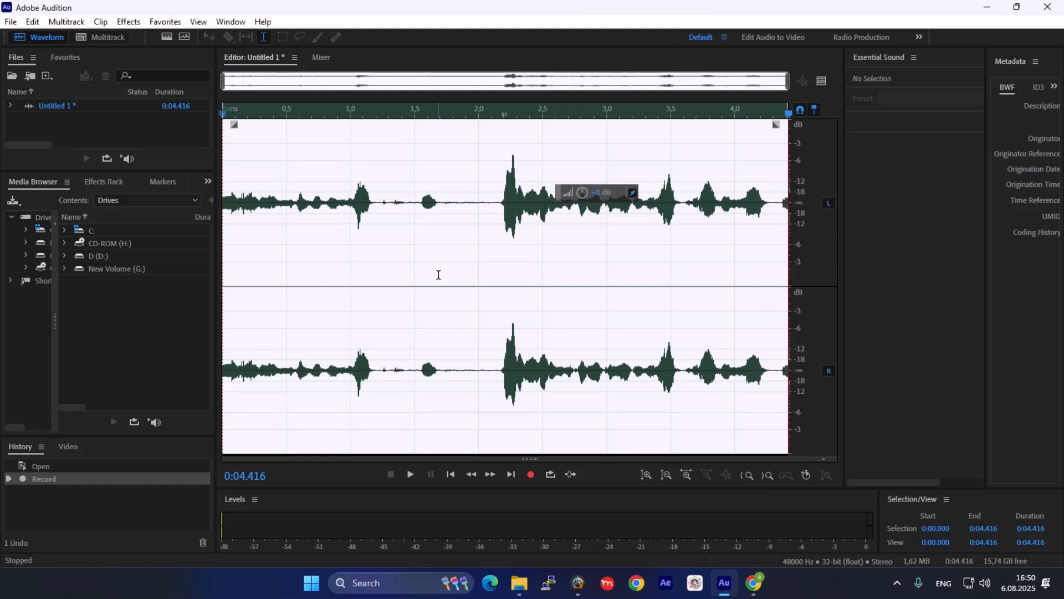
Delete the 4.4-second test recording, check the final Mahan script in ChatGPT, and return to Audition
{"action": "key", "text": "Delete"}
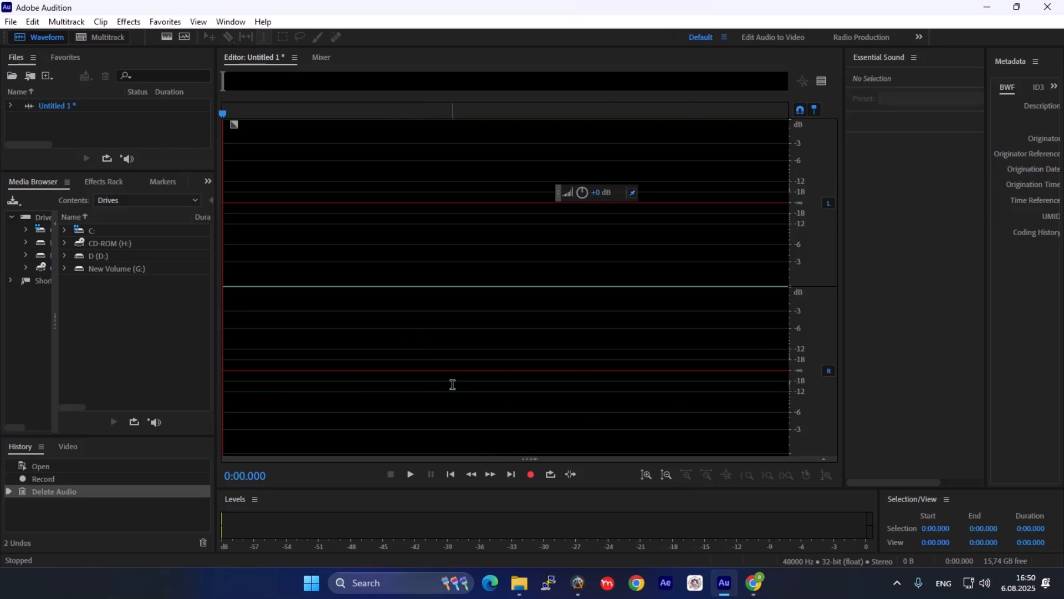
{"action": "left_click", "coordinate": [758, 585]}
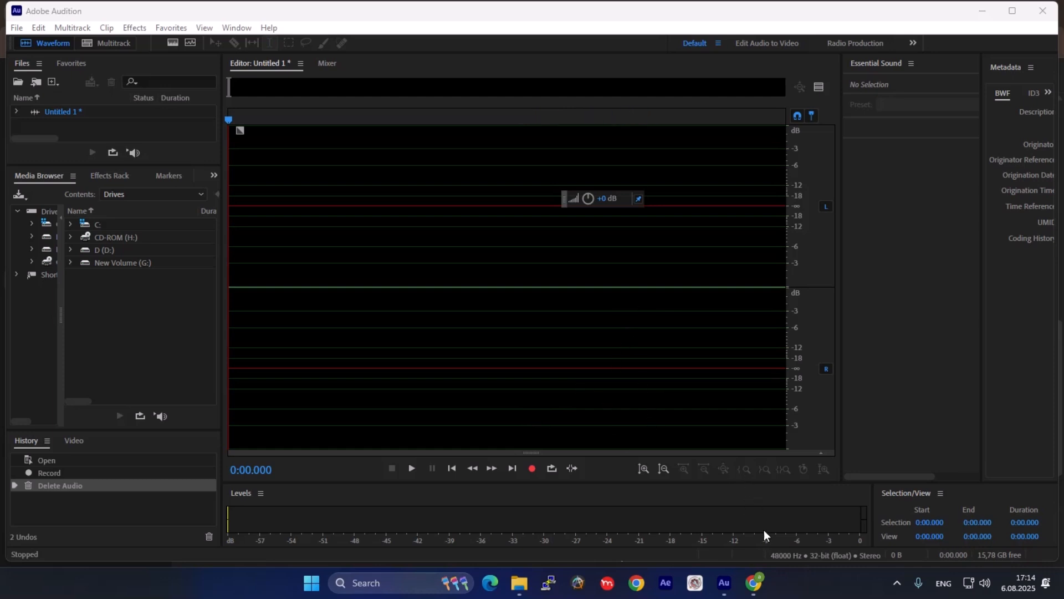
{"action": "left_click", "coordinate": [755, 582]}
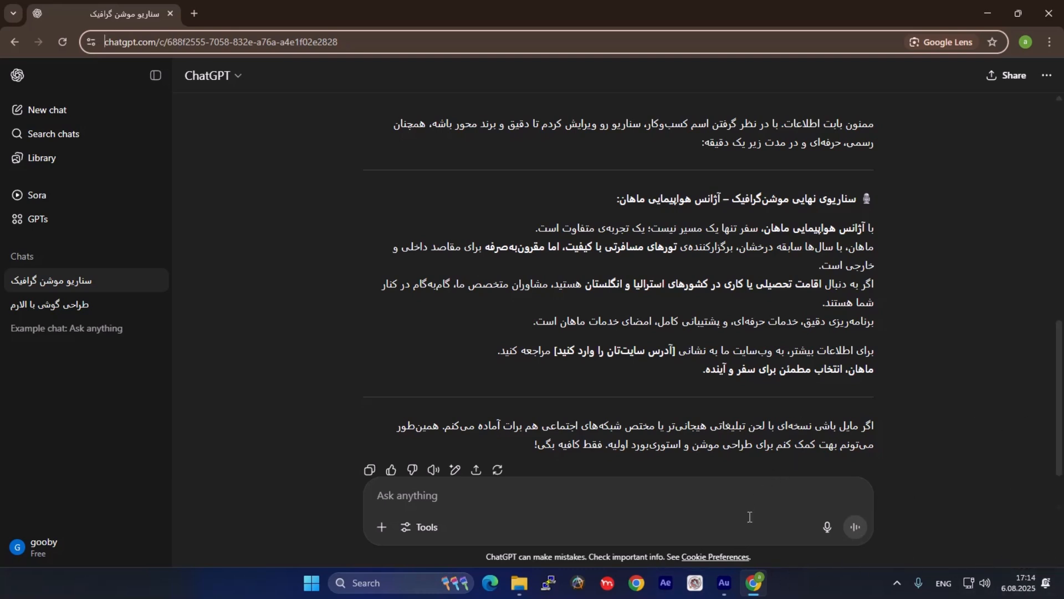
{"action": "left_click", "coordinate": [735, 584]}
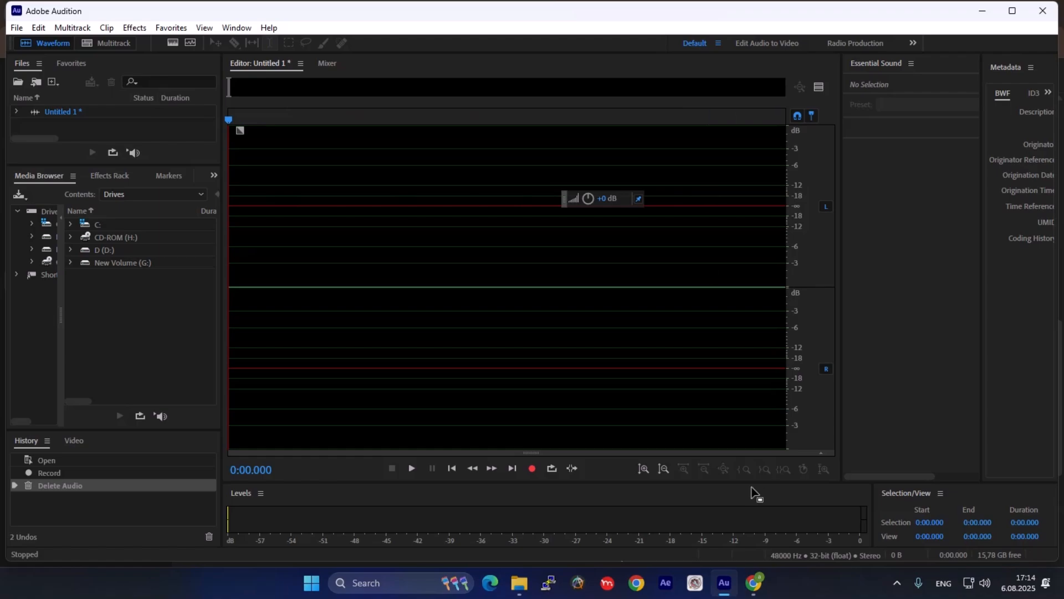
{"action": "left_click", "coordinate": [755, 584]}
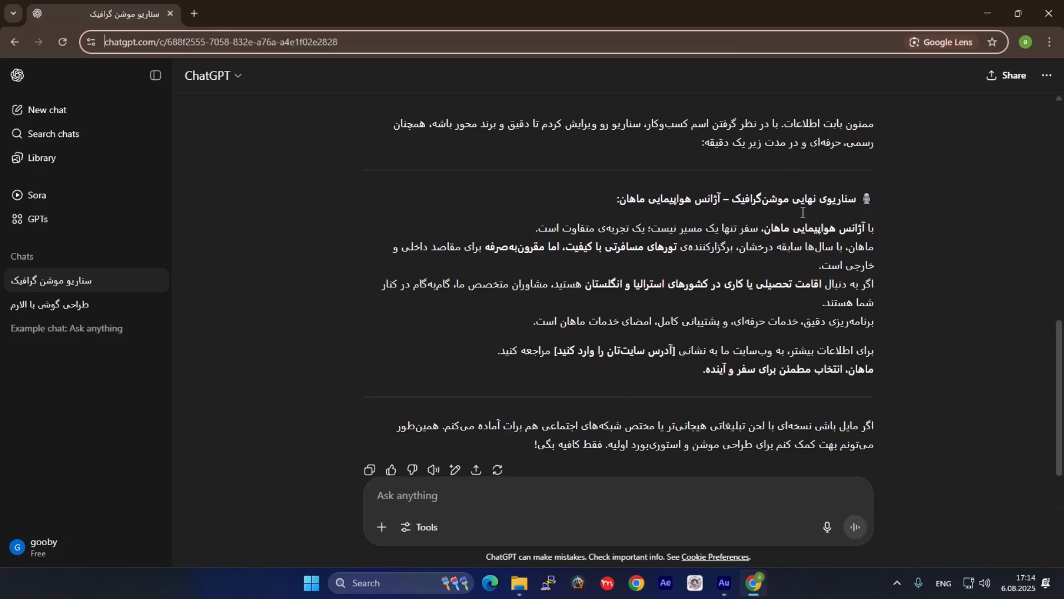
{"action": "left_click", "coordinate": [724, 582]}
{"action": "left_click", "coordinate": [531, 468]}
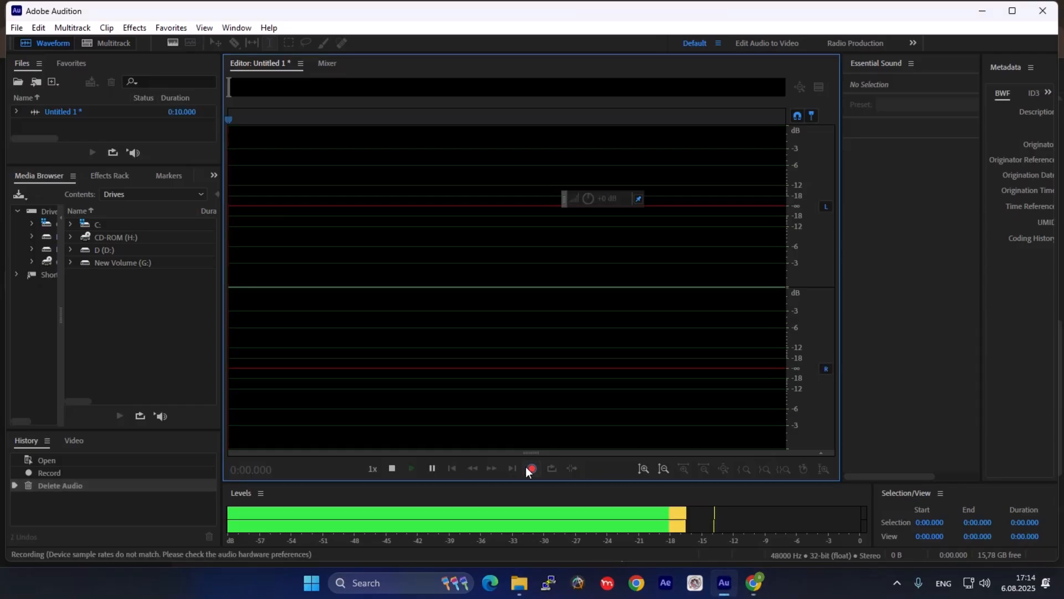
{"action": "left_click", "coordinate": [534, 468]}
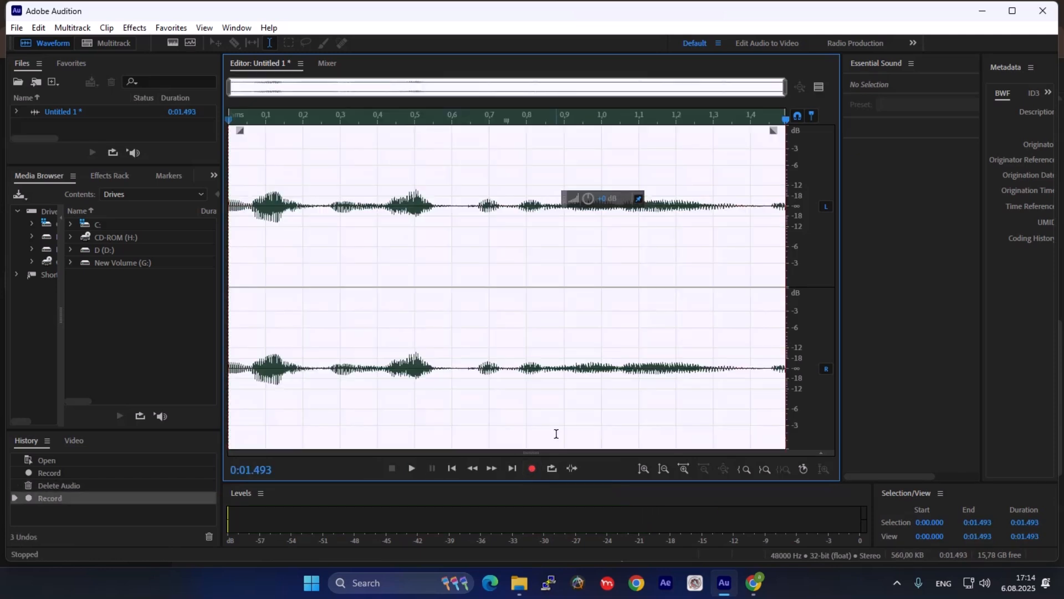
{"action": "key", "text": "Delete"}
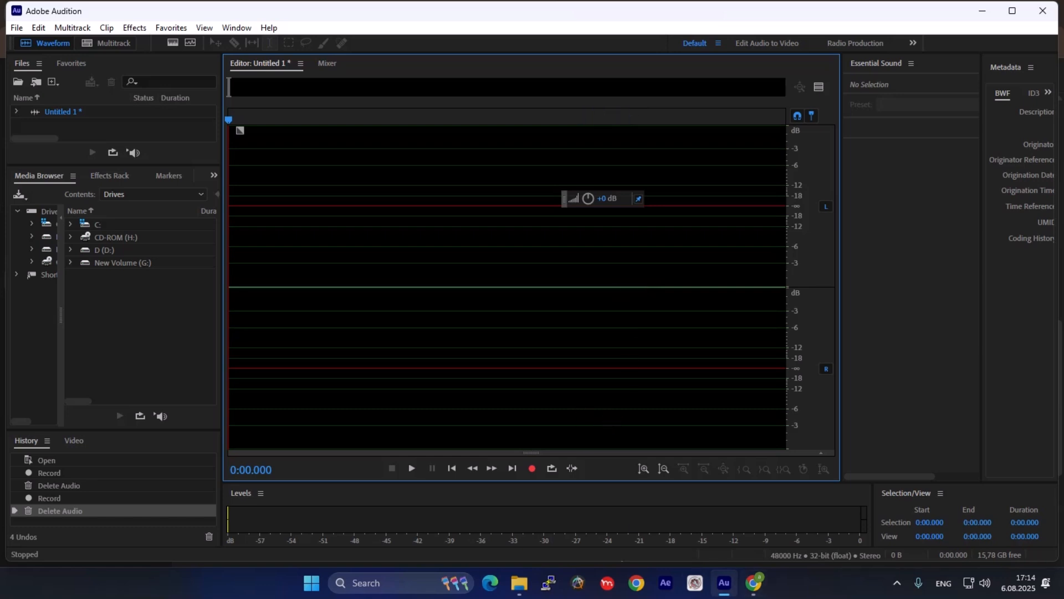
{"action": "mouse_move", "coordinate": [723, 583]}
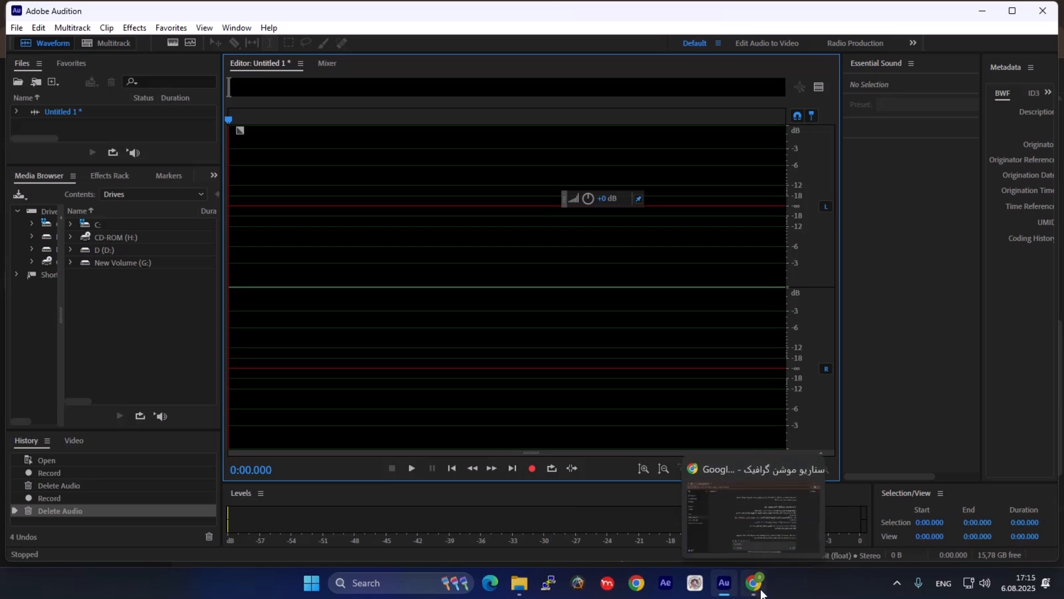
{"action": "left_click", "coordinate": [531, 470]}
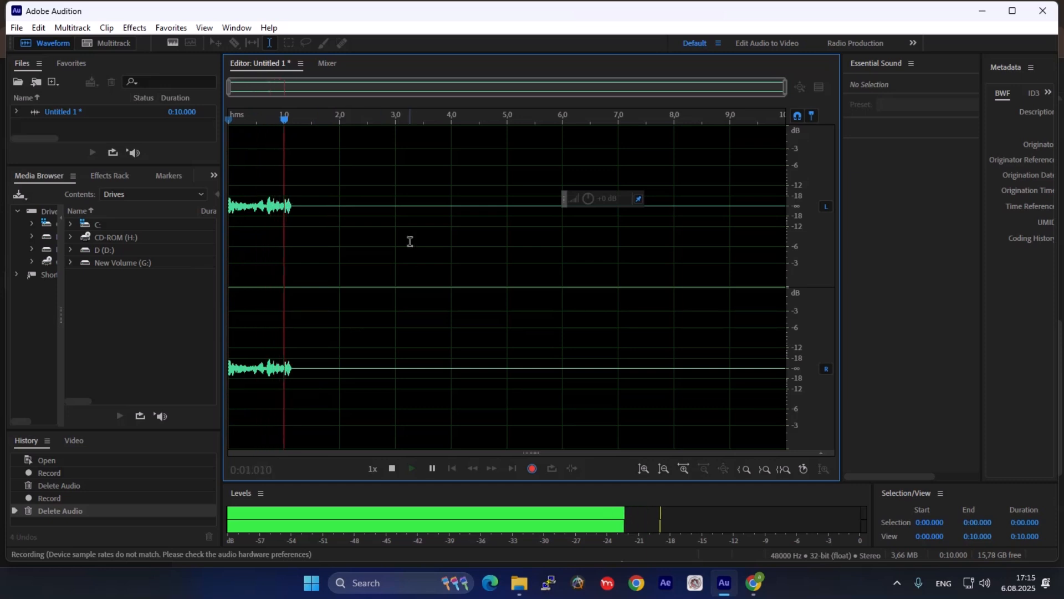
{"action": "key", "text": "space"}
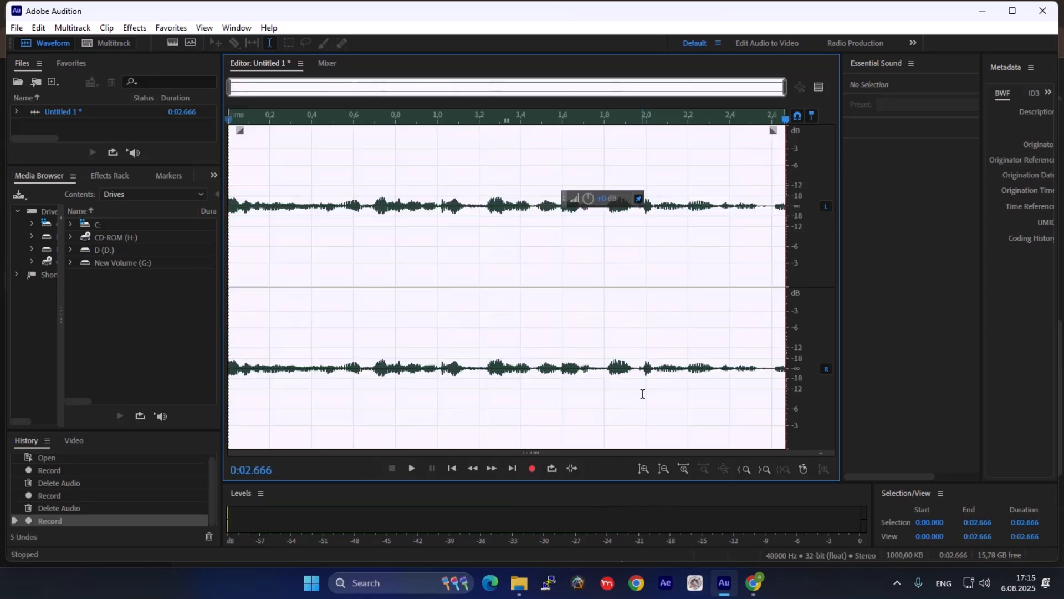
{"action": "key", "text": "Delete"}
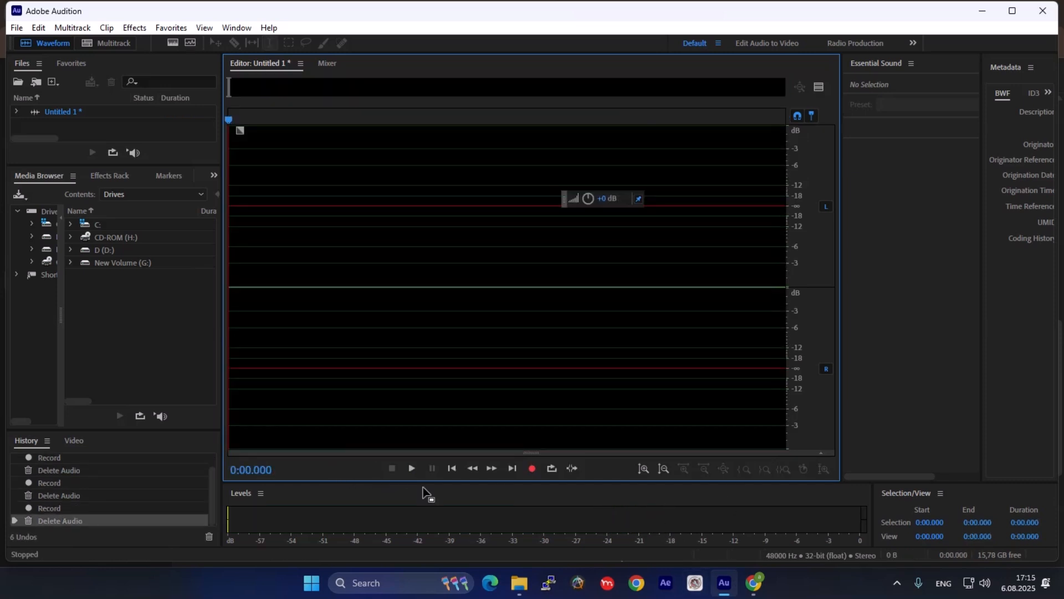
{"action": "left_click", "coordinate": [533, 470]}
{"action": "left_click", "coordinate": [754, 583]}
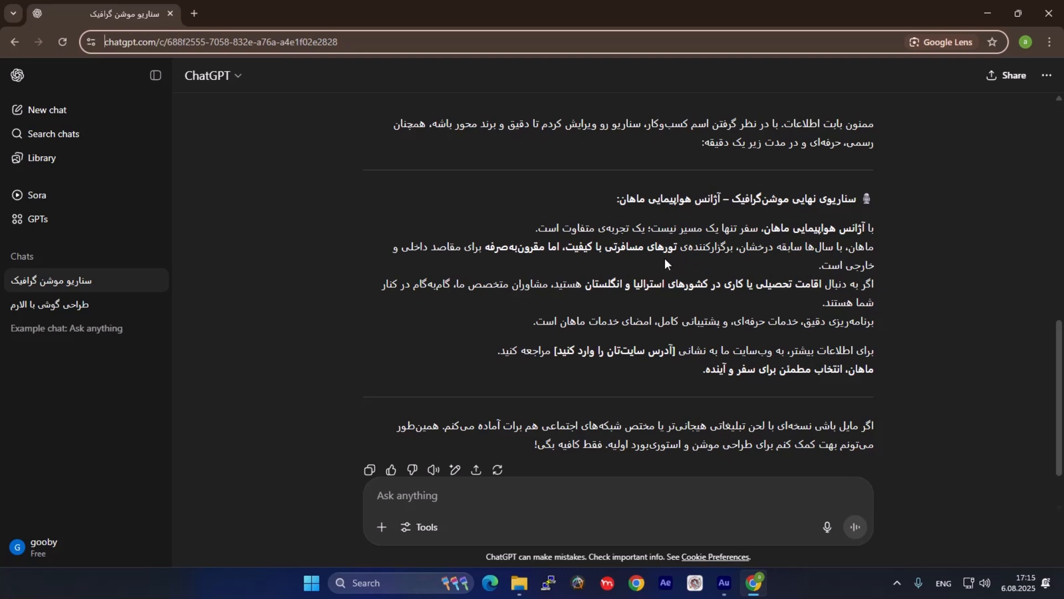
{"action": "left_click", "coordinate": [724, 583]}
{"action": "key", "text": "space"}
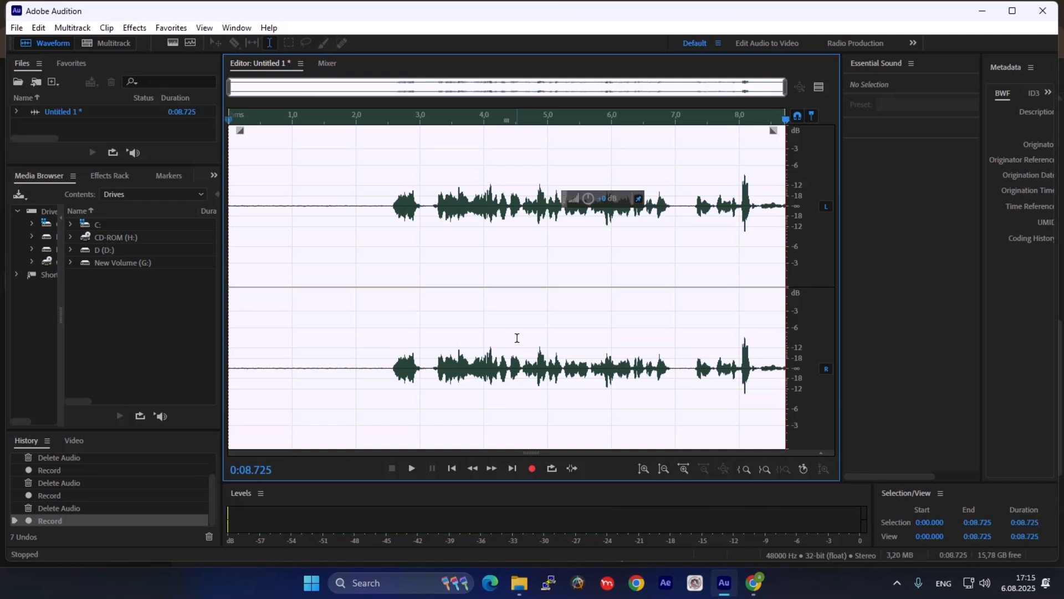
{"action": "key", "text": "Delete"}
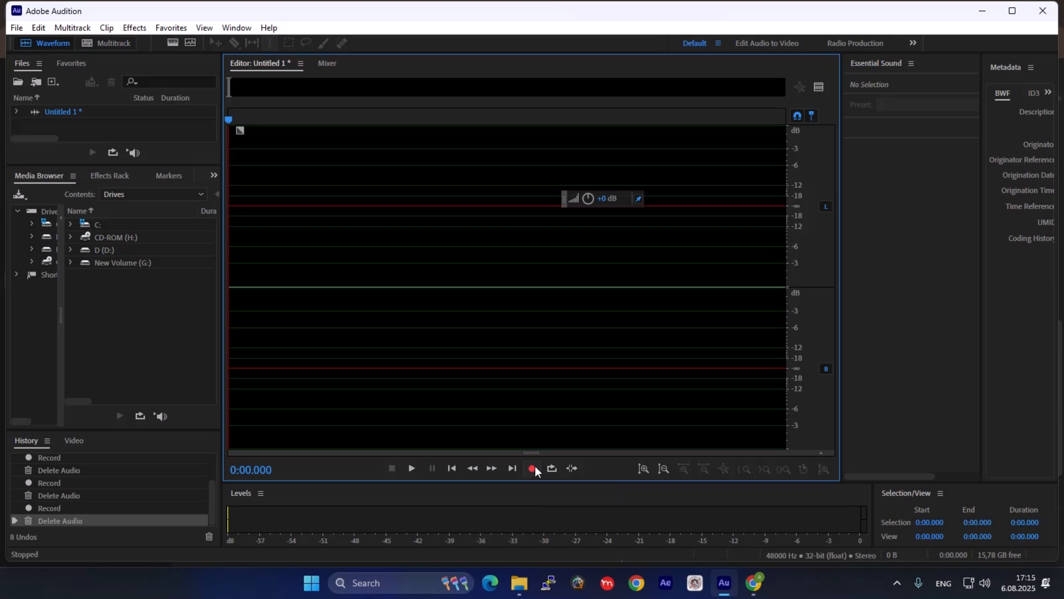
Record a voice-over take of about 11.9 seconds while reading the Mahan script from ChatGPT
{"action": "left_click", "coordinate": [533, 469]}
{"action": "key", "text": "alt+Tab"}
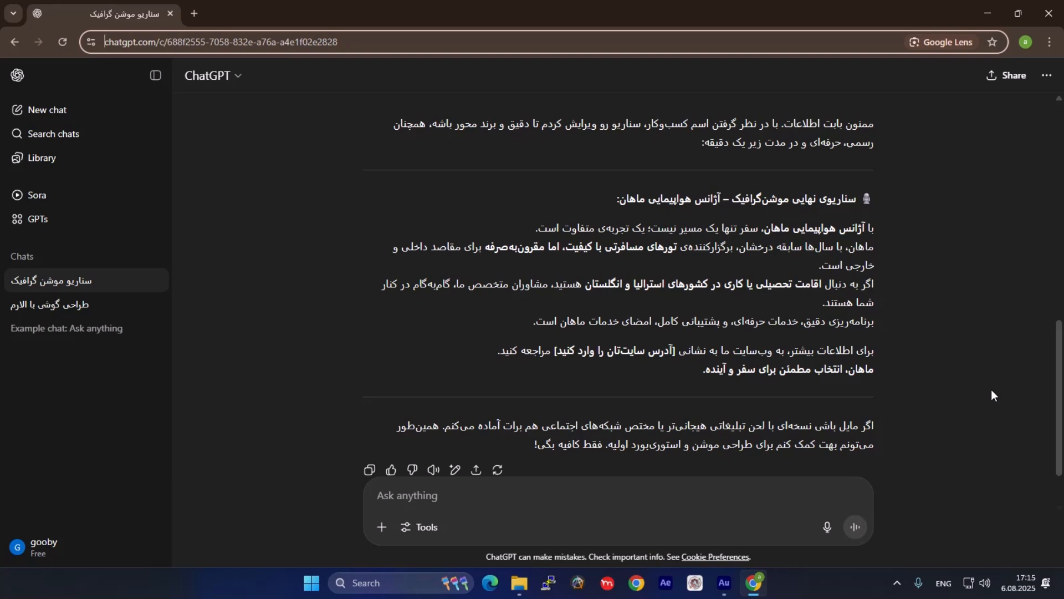
{"action": "left_click", "coordinate": [723, 582]}
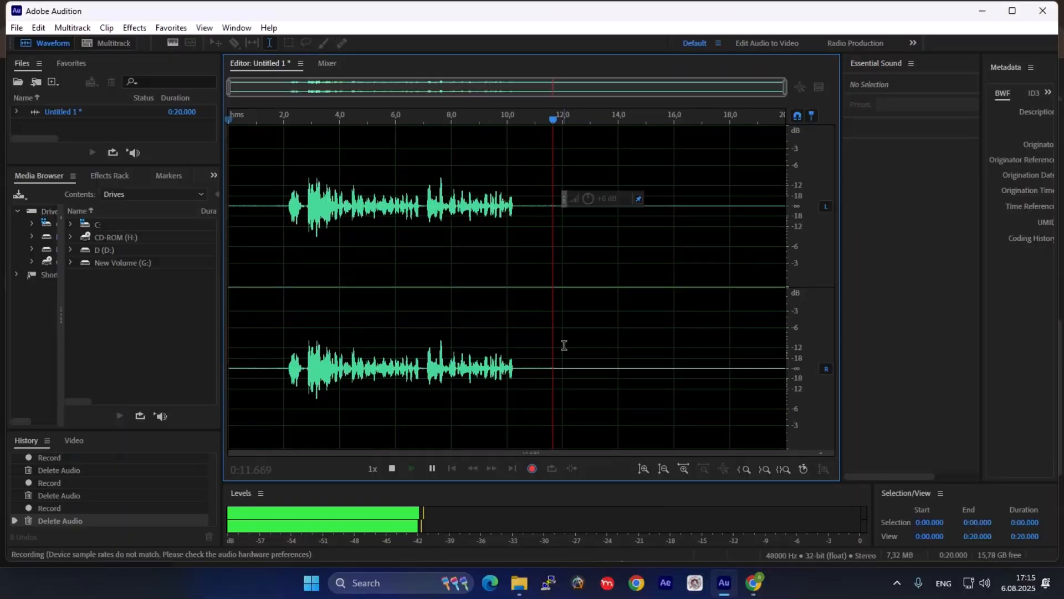
{"action": "key", "text": "space"}
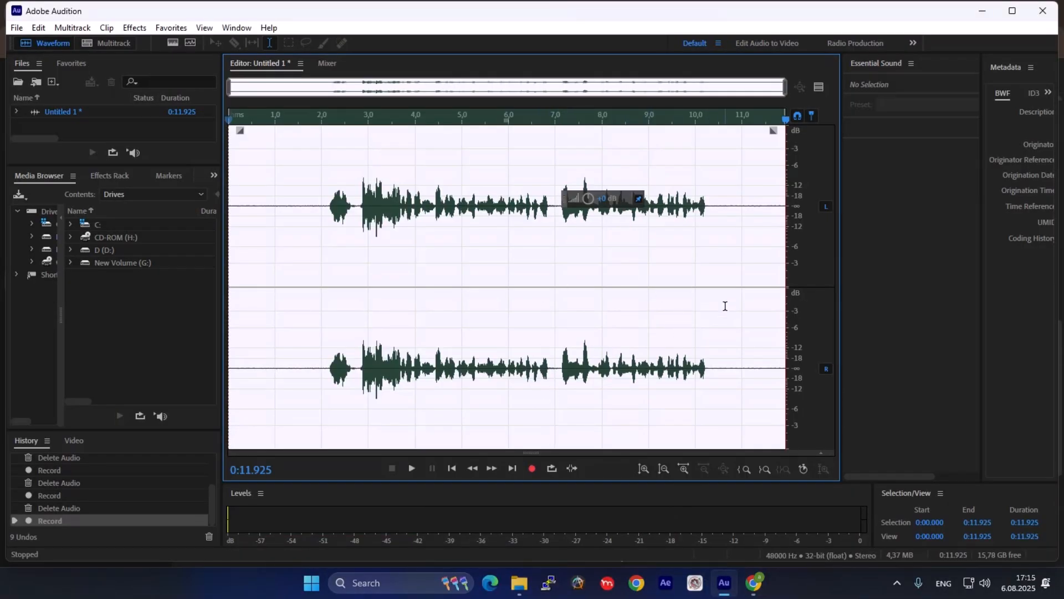
Amplify the quieter speech in the recording between about 4.4 and 10.3 seconds
{"action": "left_click_drag", "start_coordinate": [725, 306], "coordinate": [434, 348]}
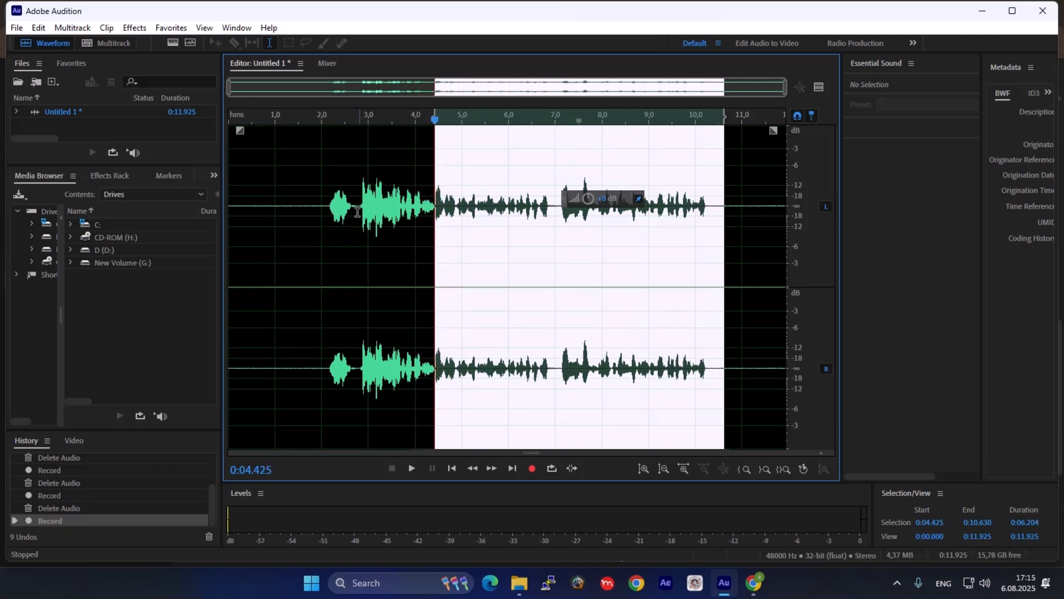
{"action": "left_click", "coordinate": [414, 207]}
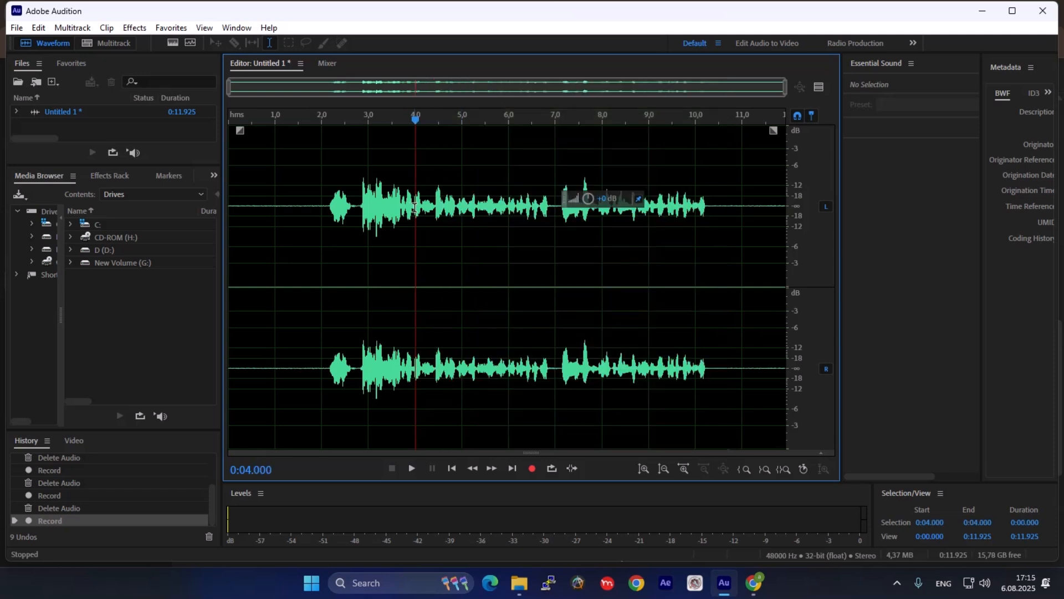
{"action": "left_click_drag", "start_coordinate": [422, 208], "coordinate": [710, 264]}
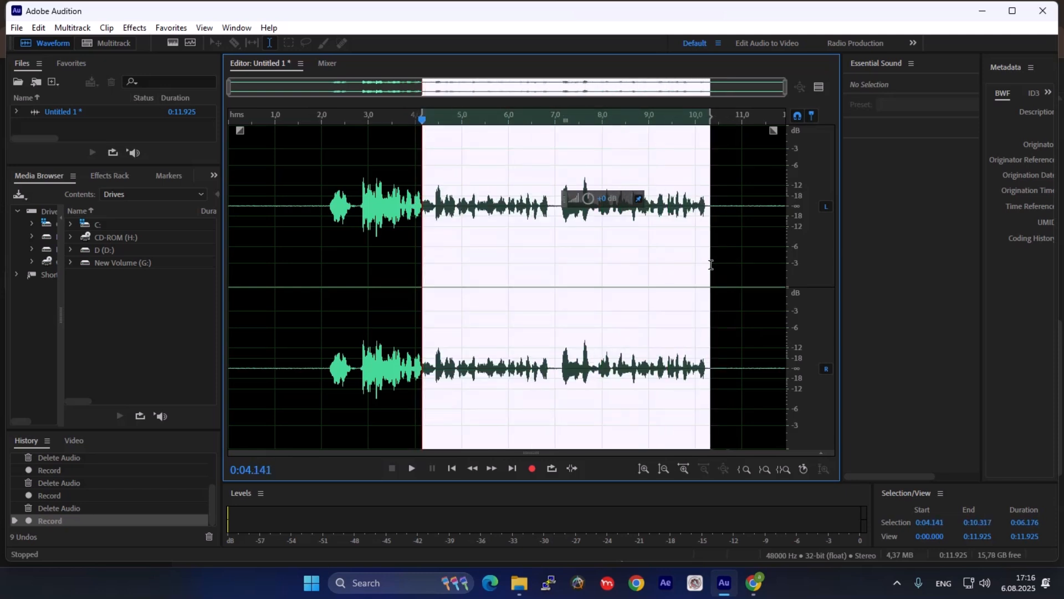
{"action": "left_click_drag", "start_coordinate": [434, 215], "coordinate": [710, 269]}
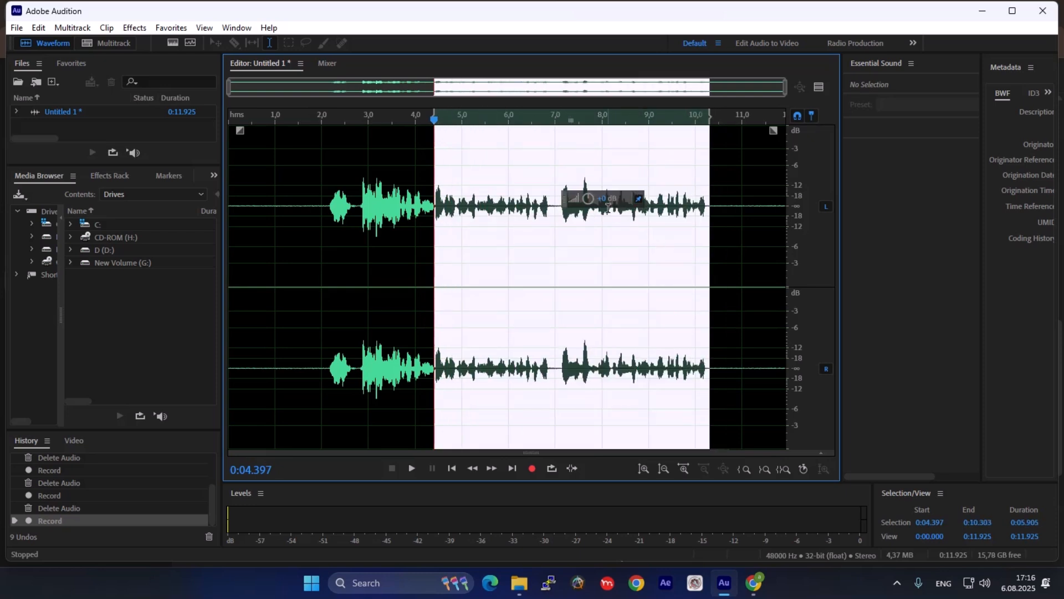
{"action": "left_click_drag", "start_coordinate": [609, 204], "coordinate": [615, 208]}
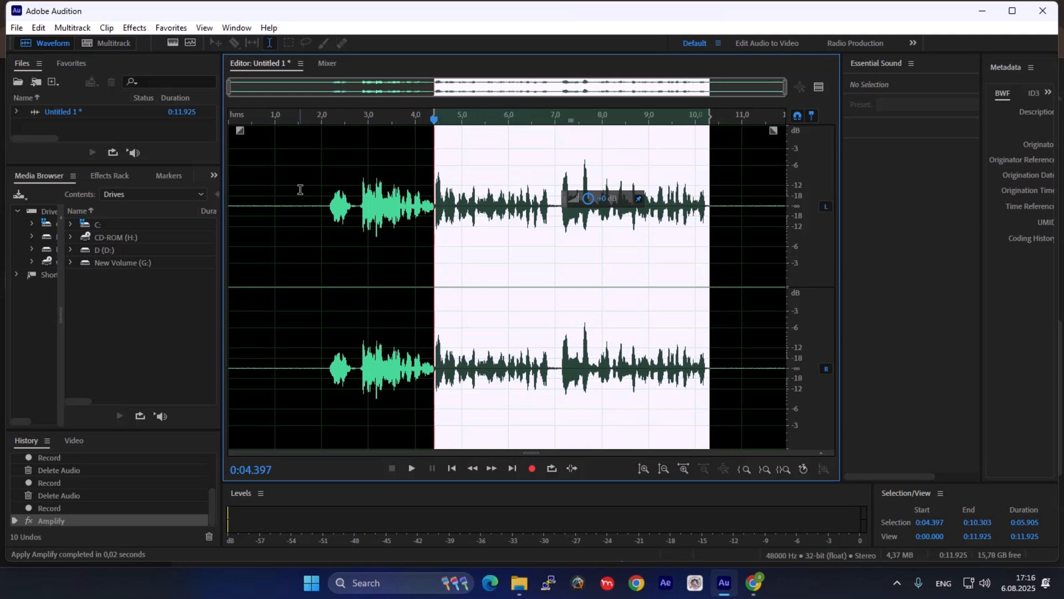
Play back the voice-over from the 2-second mark to just past the end of the speech
{"action": "left_click", "coordinate": [299, 190]}
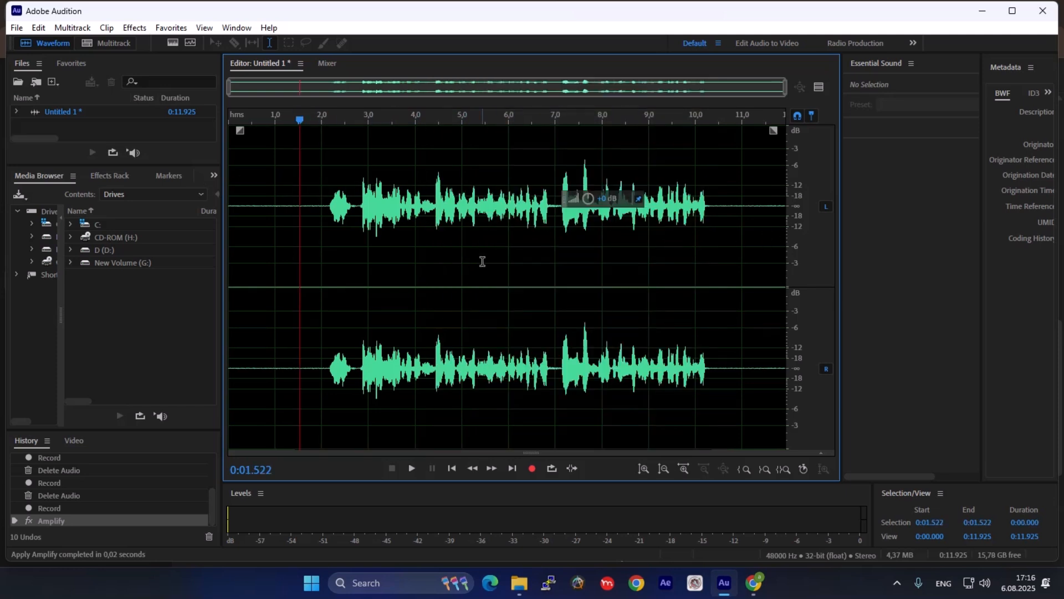
{"action": "left_click", "coordinate": [322, 288]}
{"action": "key", "text": "space"}
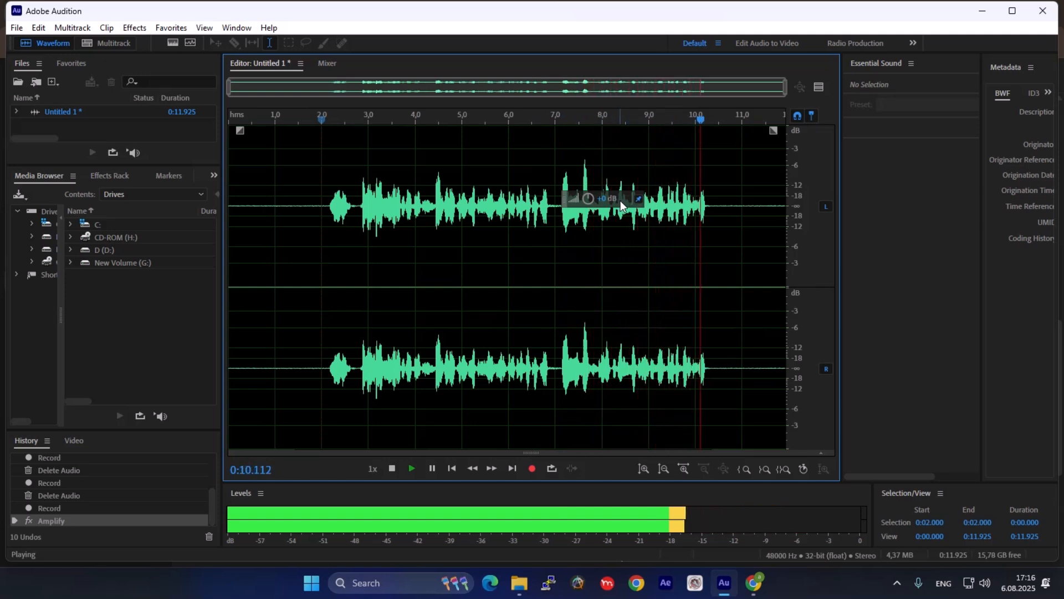
{"action": "key", "text": "space"}
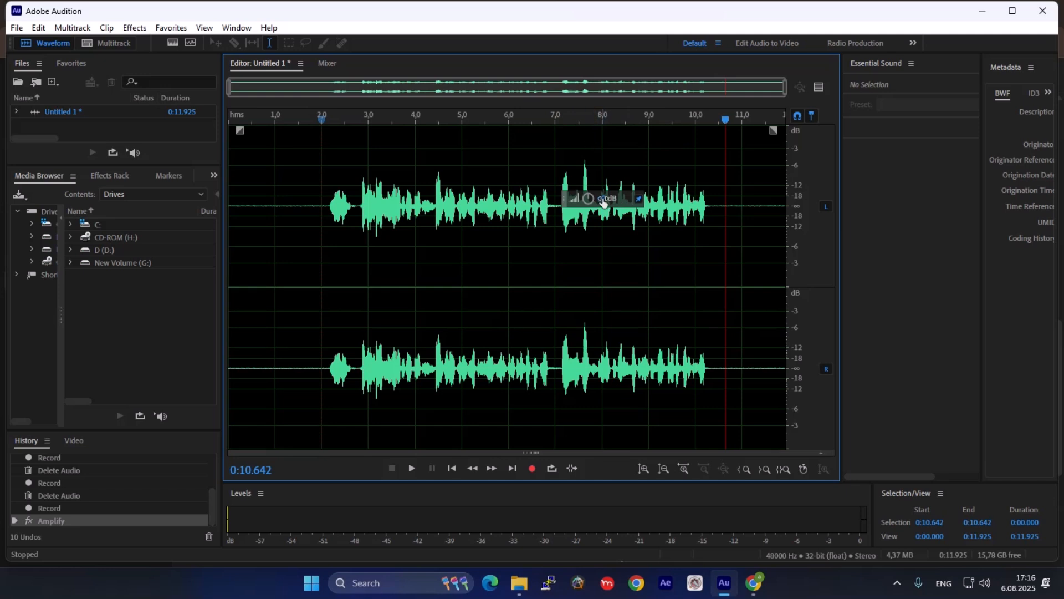
Amplify the whole recording and listen to its opening words from about 0.5 seconds
{"action": "left_click_drag", "start_coordinate": [604, 202], "coordinate": [628, 209]}
{"action": "left_click", "coordinate": [251, 261]}
{"action": "key", "text": "space"}
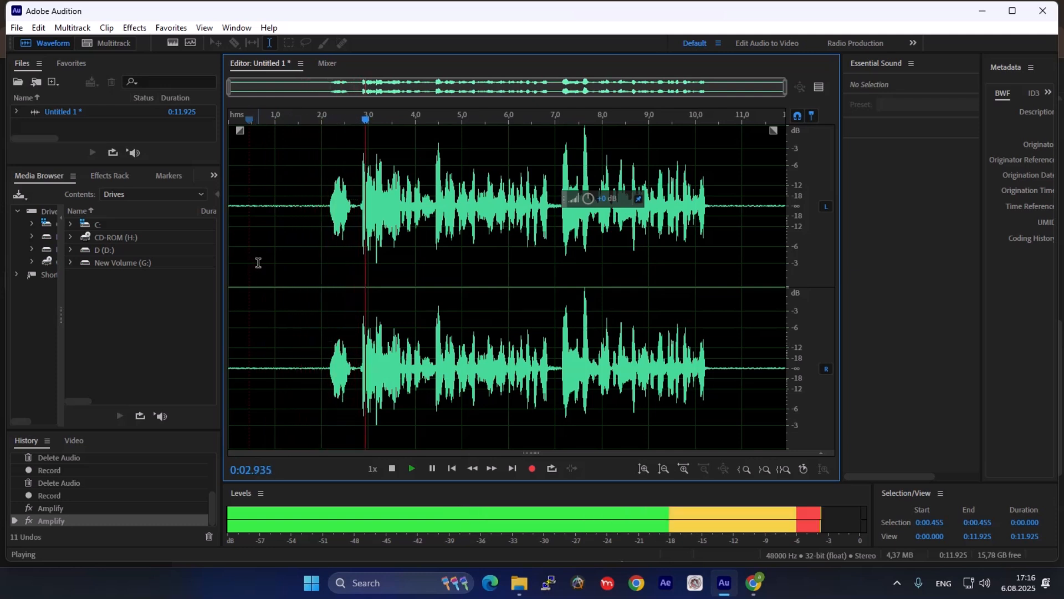
{"action": "key", "text": "space"}
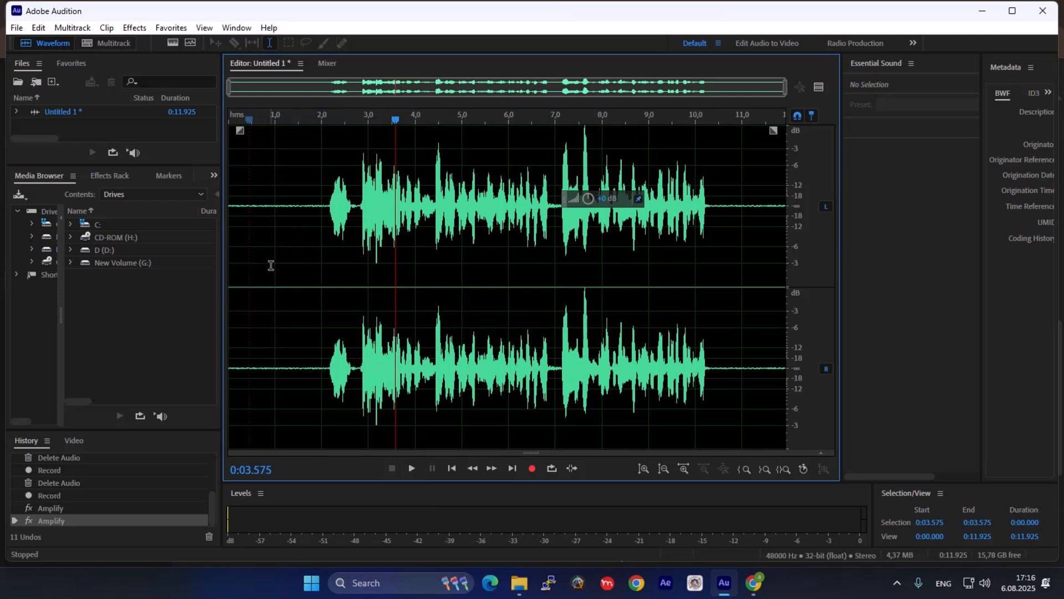
Capture a noise print from the silent stretch between about 0.6 and 2.0 seconds, before the speech starts
{"action": "left_click", "coordinate": [415, 265]}
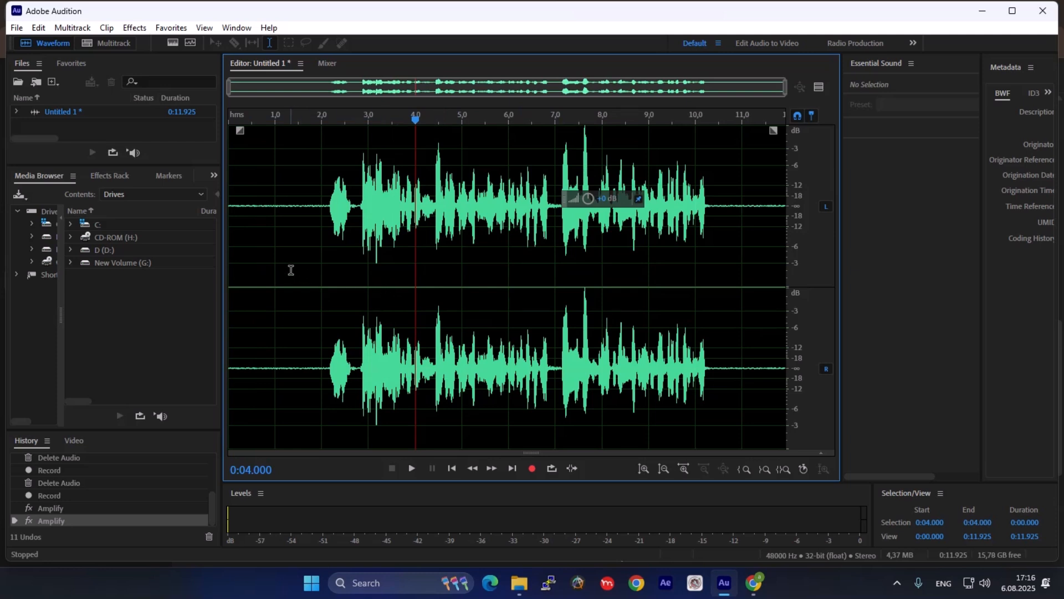
{"action": "left_click", "coordinate": [321, 270]}
{"action": "left_click_drag", "start_coordinate": [320, 290], "coordinate": [257, 300]}
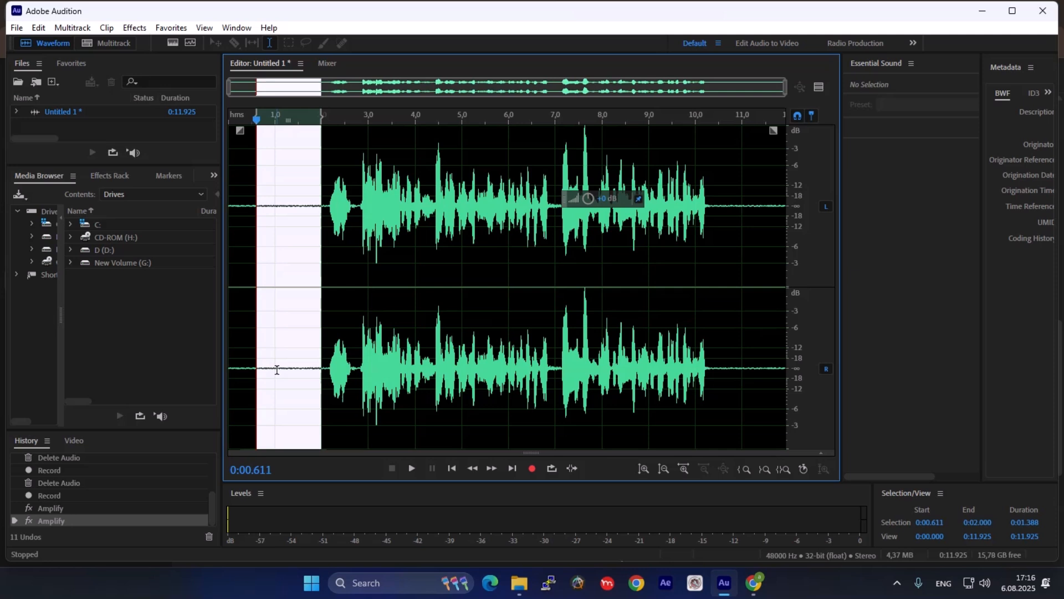
{"action": "key", "text": "shift+p"}
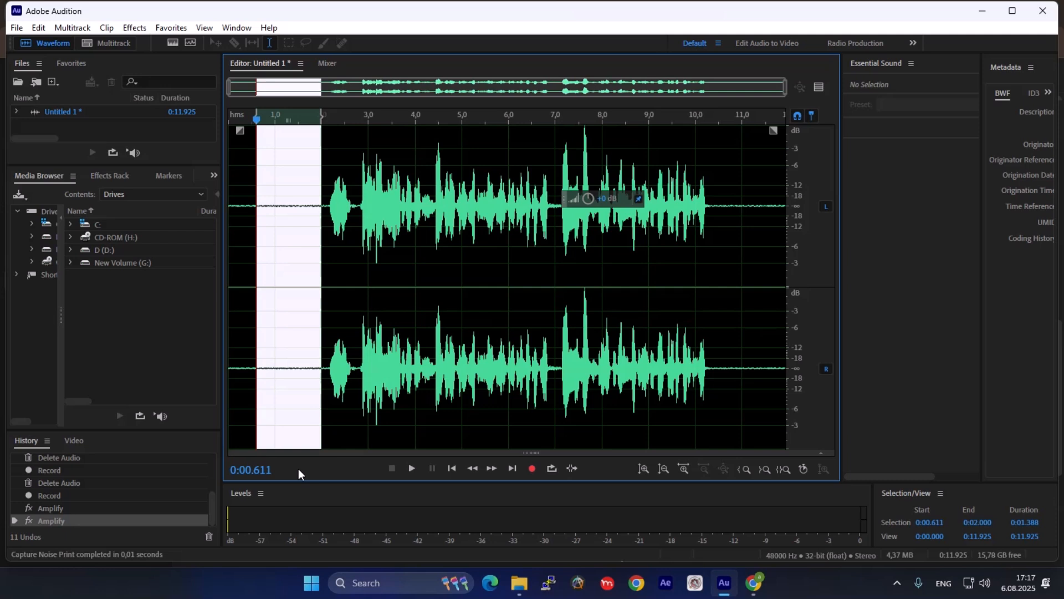
Apply Noise Reduction to the whole recording at 47% with a 16.7 dB reduction
{"action": "key", "text": "ctrl+a"}
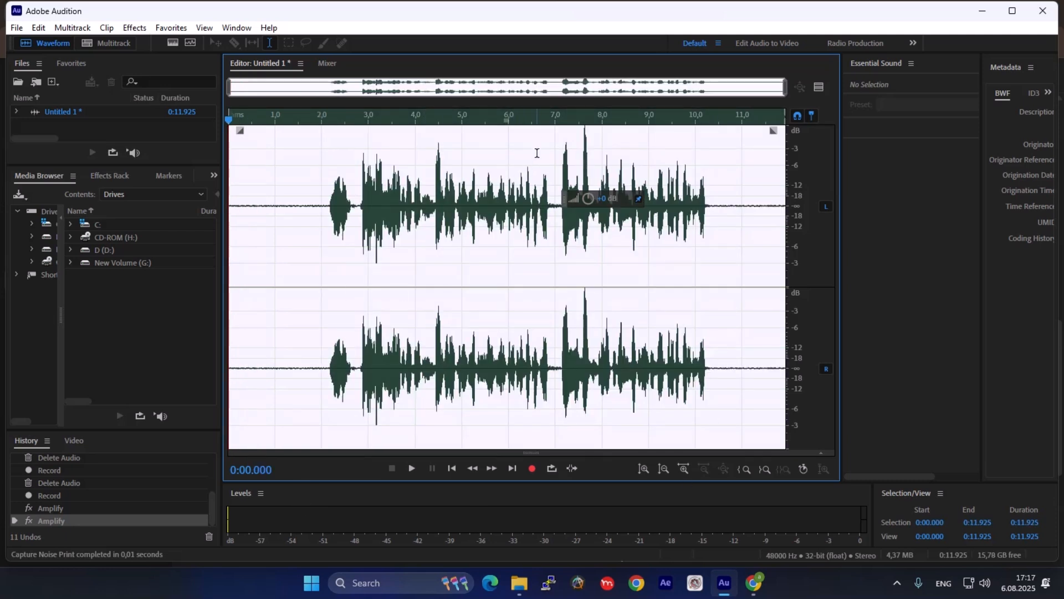
{"action": "key", "text": "ctrl+shift+p"}
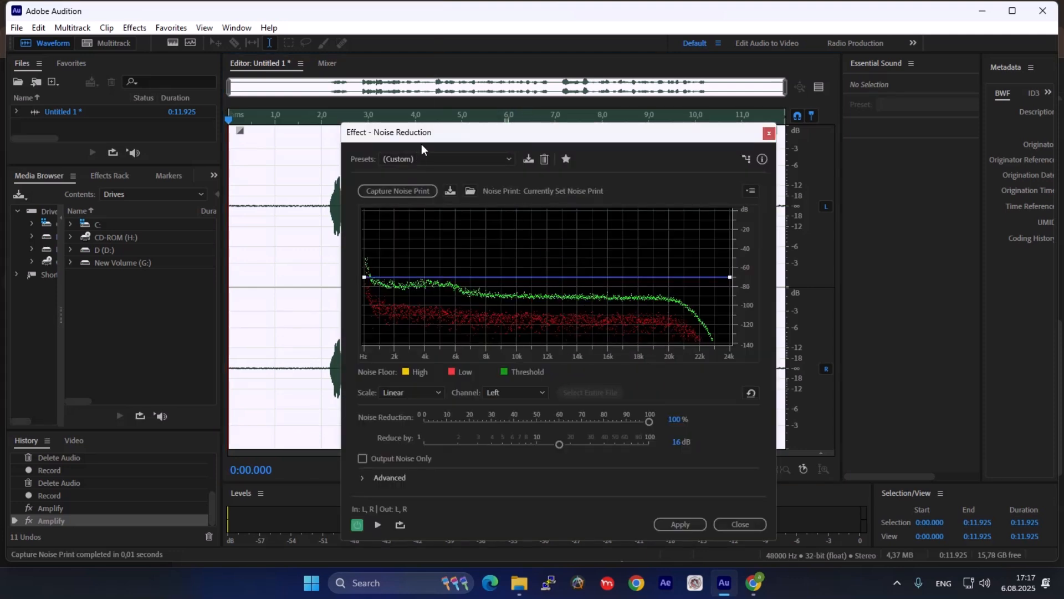
{"action": "left_click_drag", "start_coordinate": [421, 143], "coordinate": [582, 43]}
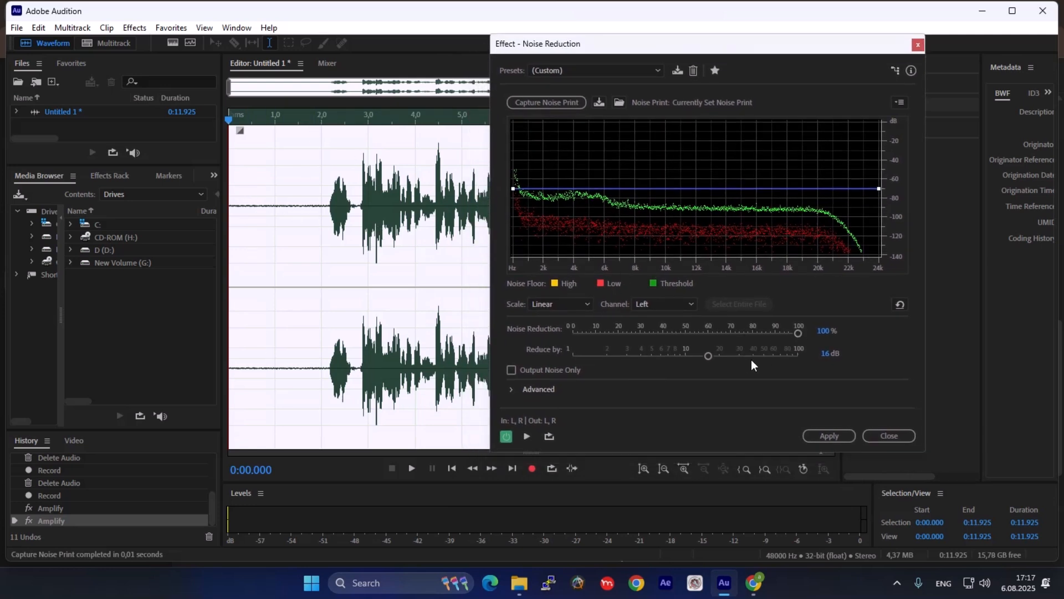
{"action": "left_click_drag", "start_coordinate": [708, 355], "coordinate": [710, 356]}
{"action": "left_click_drag", "start_coordinate": [797, 333], "coordinate": [678, 335]}
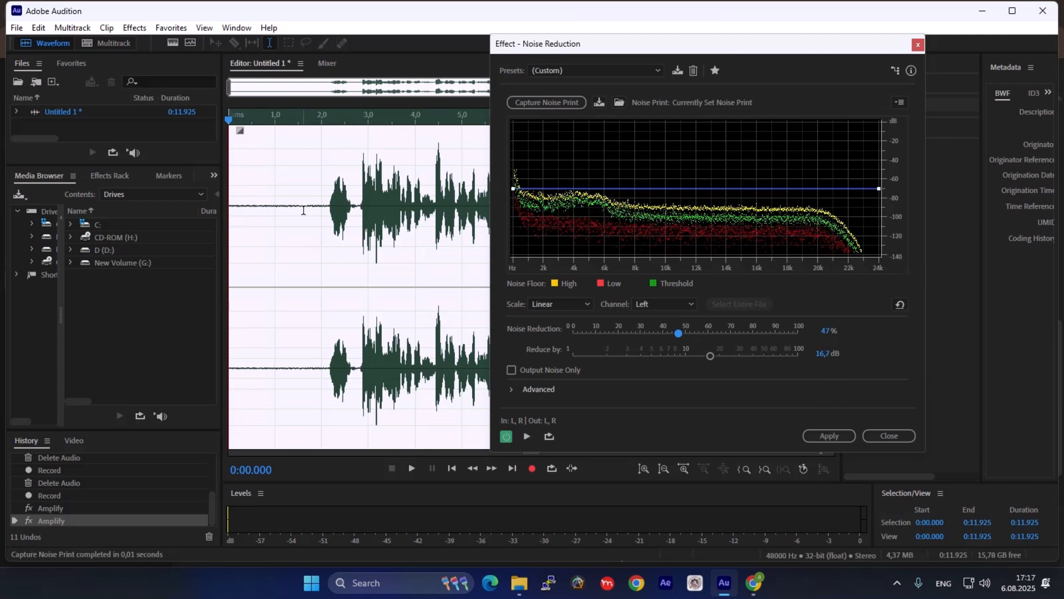
{"action": "left_click", "coordinate": [822, 436]}
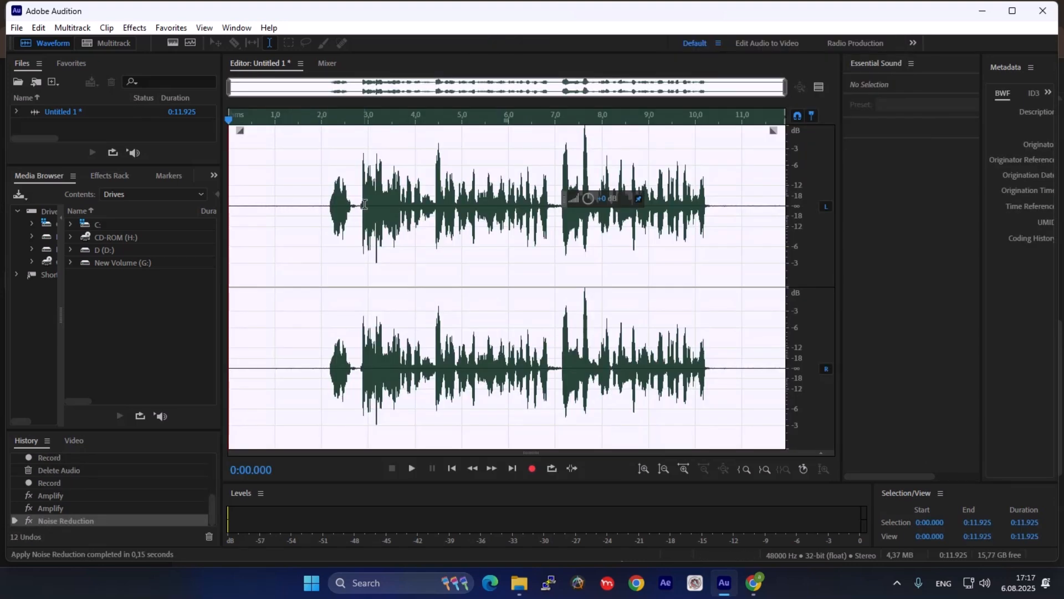
Listen to the denoised recording from about 0.7 seconds through the opening words
{"action": "left_click", "coordinate": [331, 228]}
{"action": "left_click", "coordinate": [260, 228]}
{"action": "key", "text": "space"}
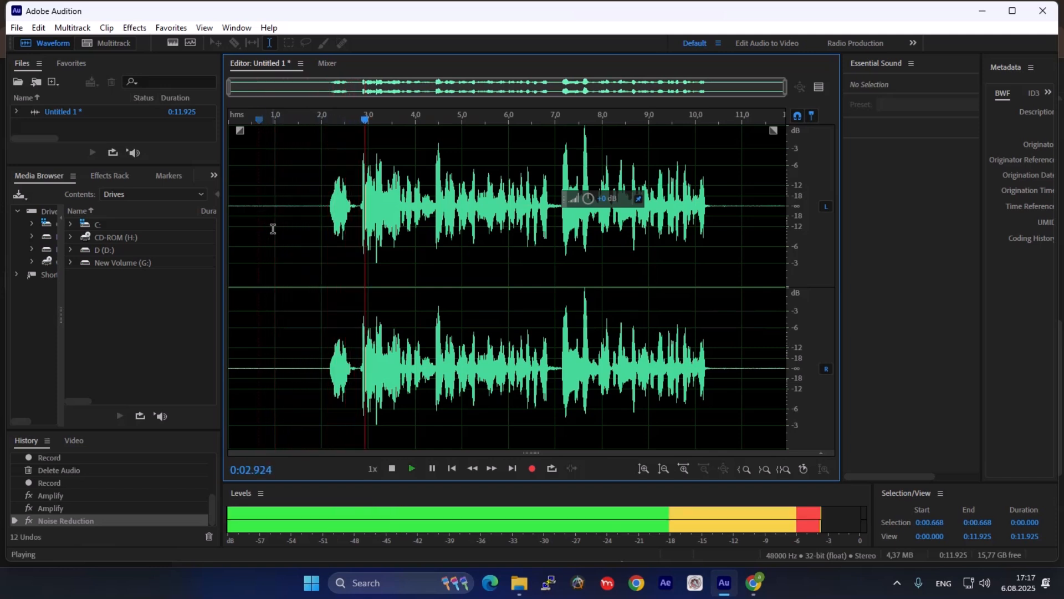
{"action": "key", "text": "space"}
Delete the silent first 2 seconds of the recording and the silent tail after the speech, from about 8.5 seconds onward
{"action": "left_click_drag", "start_coordinate": [323, 245], "coordinate": [80, 287]}
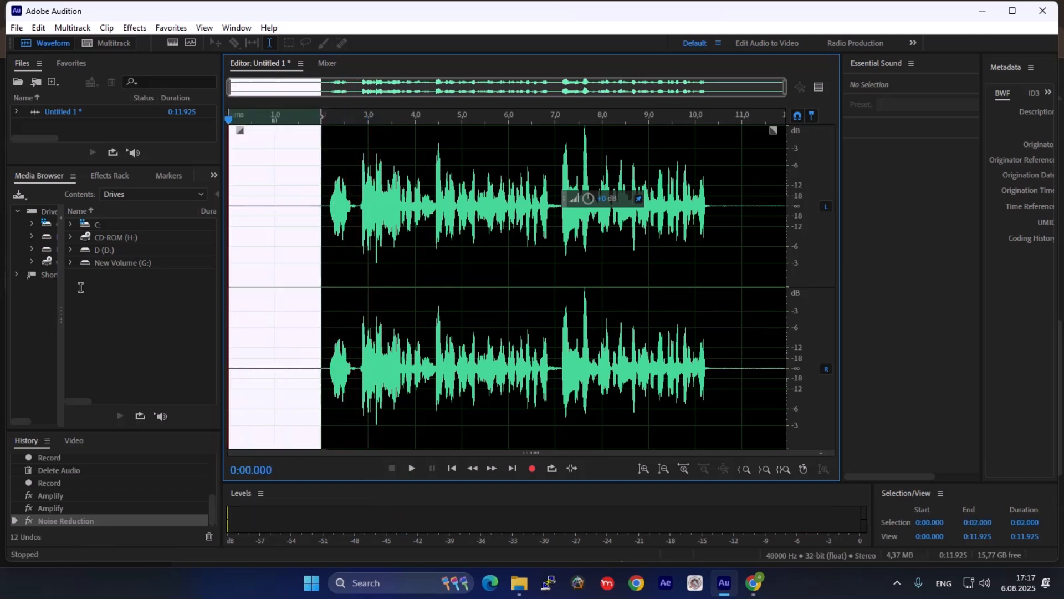
{"action": "key", "text": "Delete"}
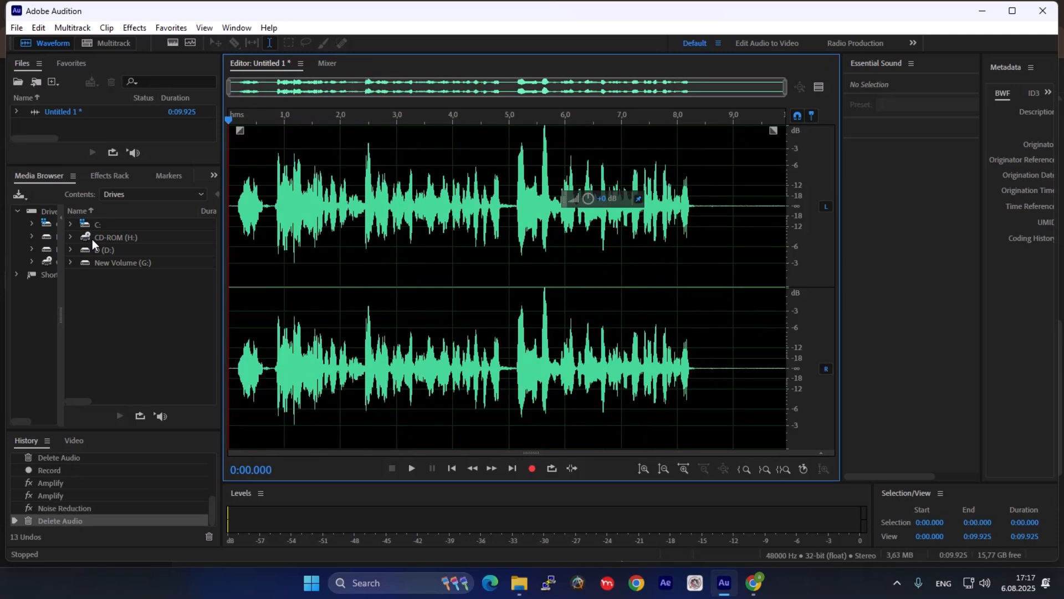
{"action": "left_click_drag", "start_coordinate": [706, 261], "coordinate": [1062, 263]}
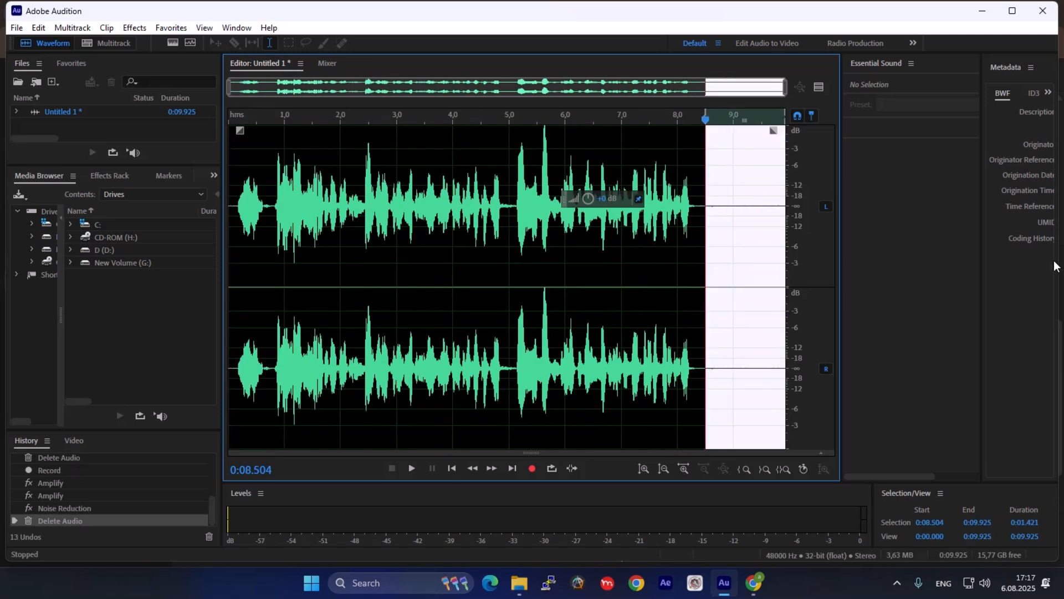
{"action": "key", "text": "Delete"}
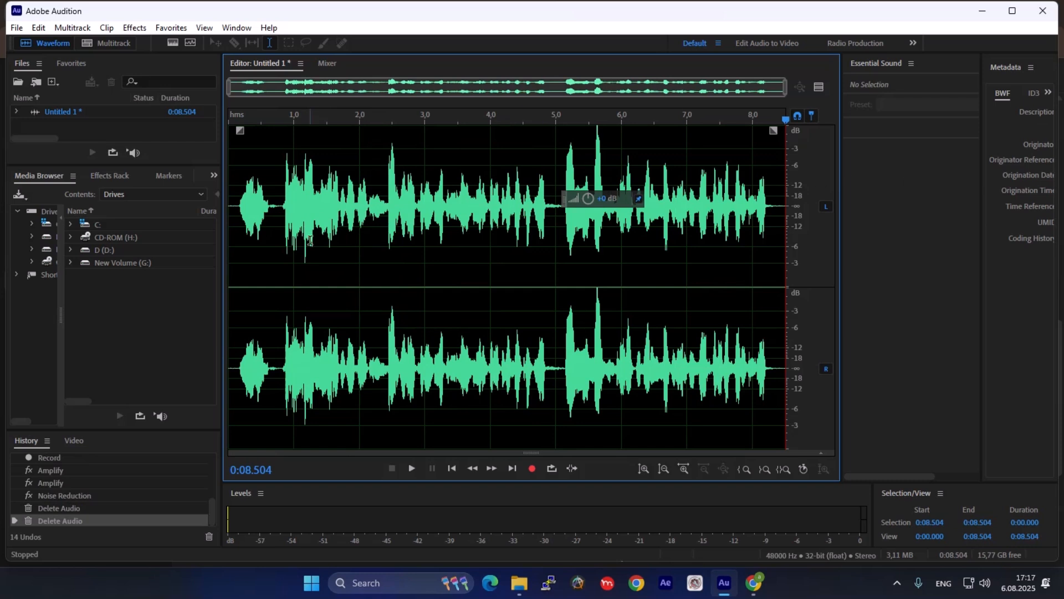
Play back the trimmed voice-over from the start, and replay it from about 2.7 seconds in short stretches to check the loud peaks
{"action": "left_click", "coordinate": [233, 267]}
{"action": "key", "text": "space"}
{"action": "left_click", "coordinate": [610, 234]}
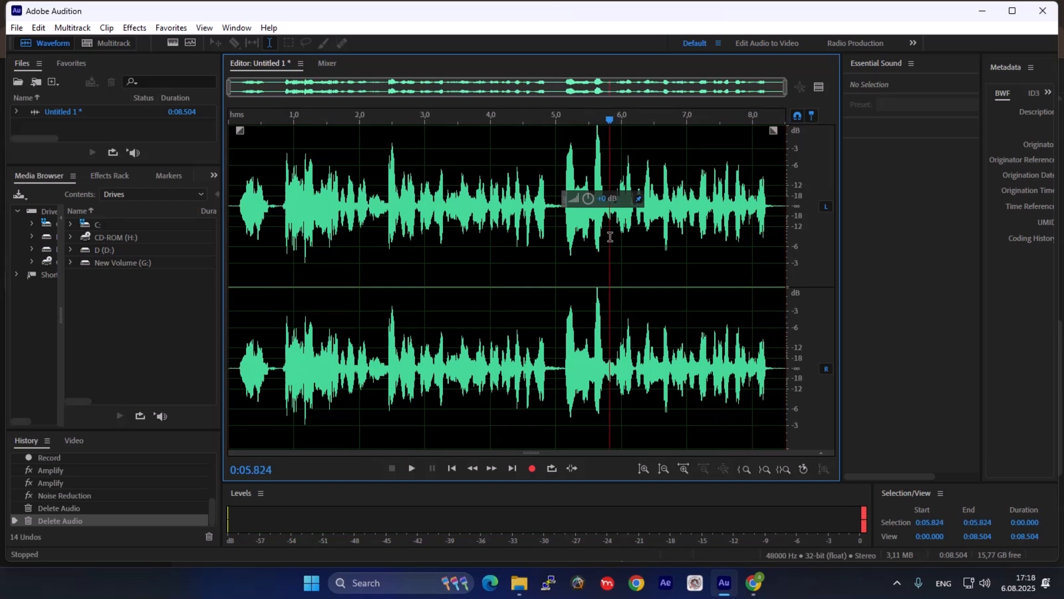
{"action": "left_click", "coordinate": [405, 251]}
{"action": "key", "text": "space"}
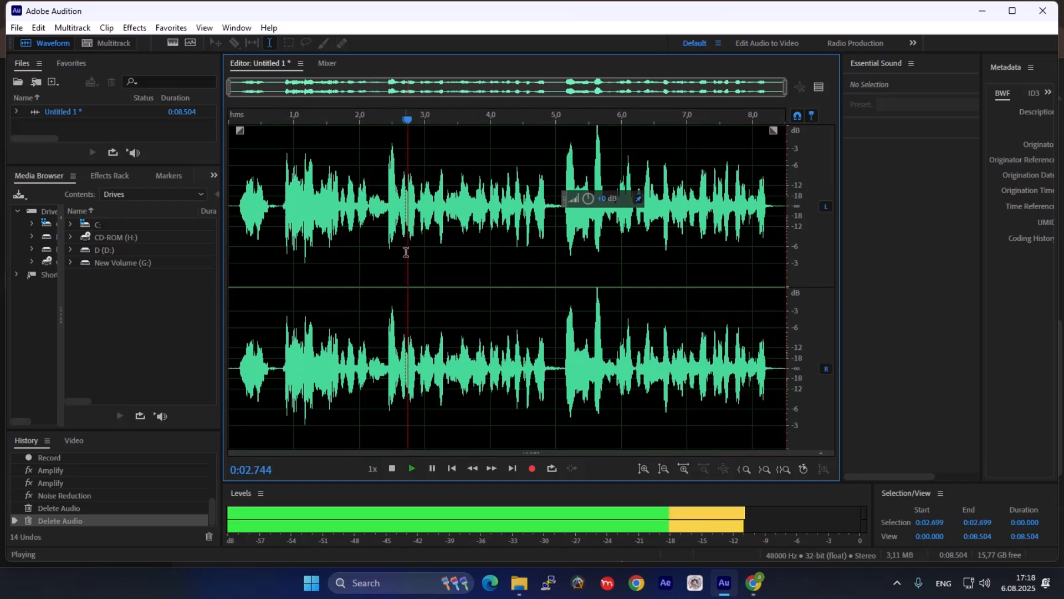
{"action": "key", "text": "space"}
{"action": "key", "text": "space"}
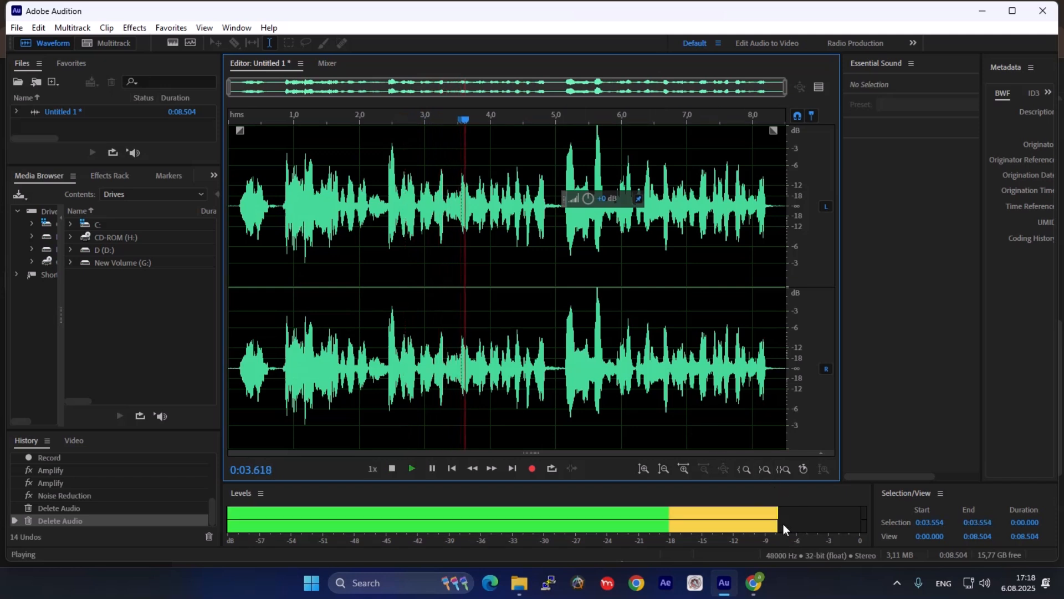
{"action": "key", "text": "space"}
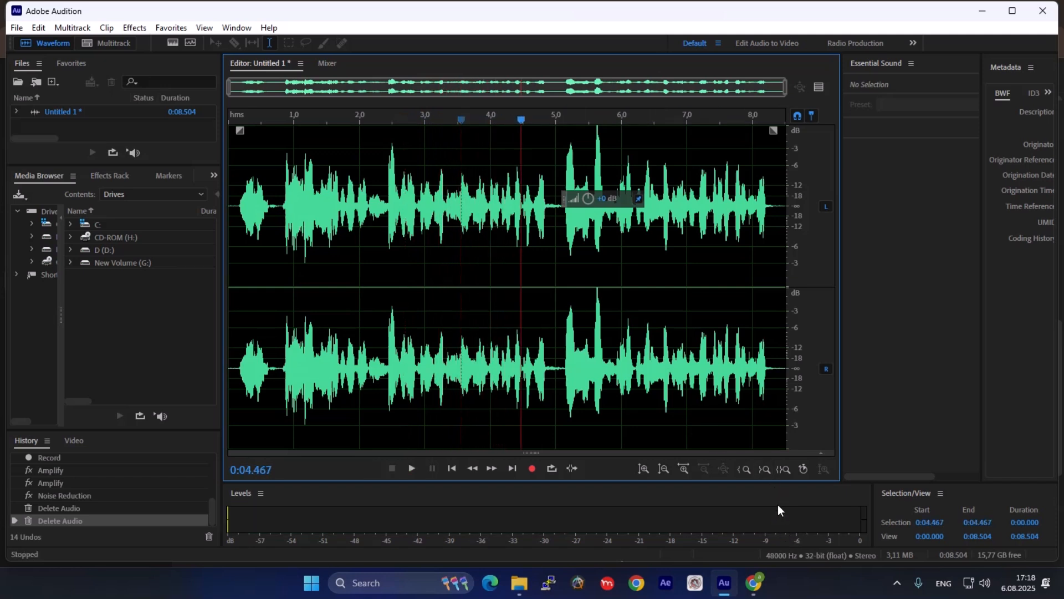
{"action": "key", "text": "space"}
{"action": "key", "text": "space"}
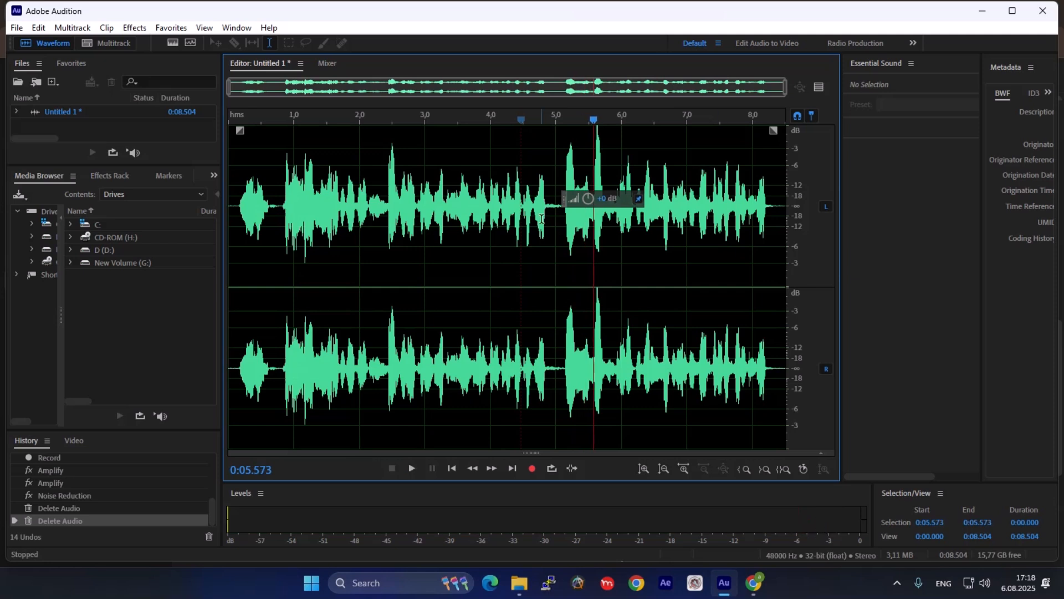
{"action": "key", "text": "space"}
{"action": "key", "text": "space"}
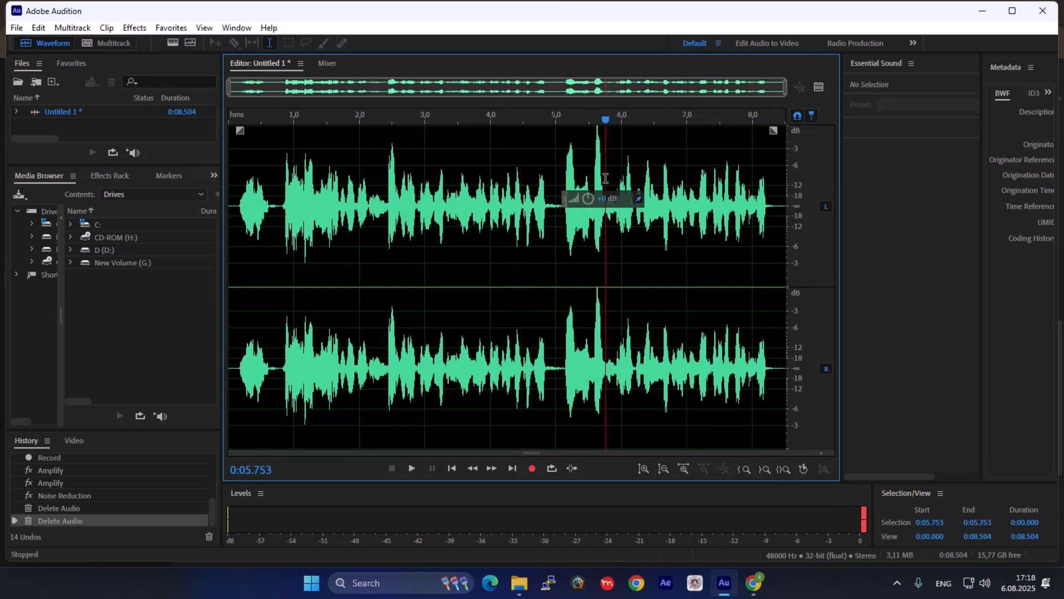
Lower the volume of the peaks at about 5.57–5.75 and 5.16–5.32 seconds and play the voice-over through from about 0.1 seconds
{"action": "left_click_drag", "start_coordinate": [605, 177], "coordinate": [586, 192]}
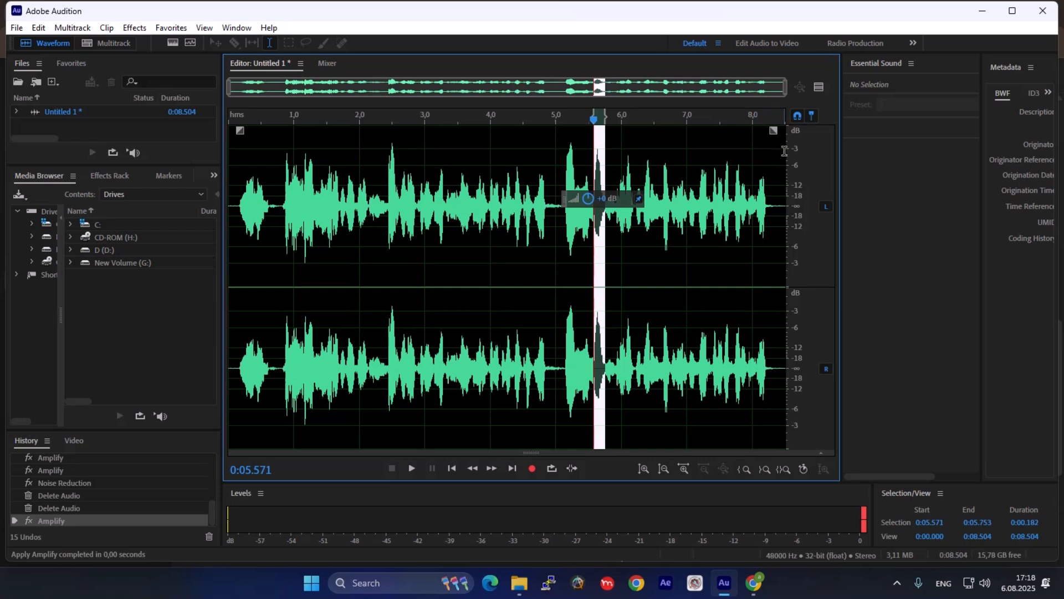
{"action": "left_click_drag", "start_coordinate": [566, 211], "coordinate": [518, 204]}
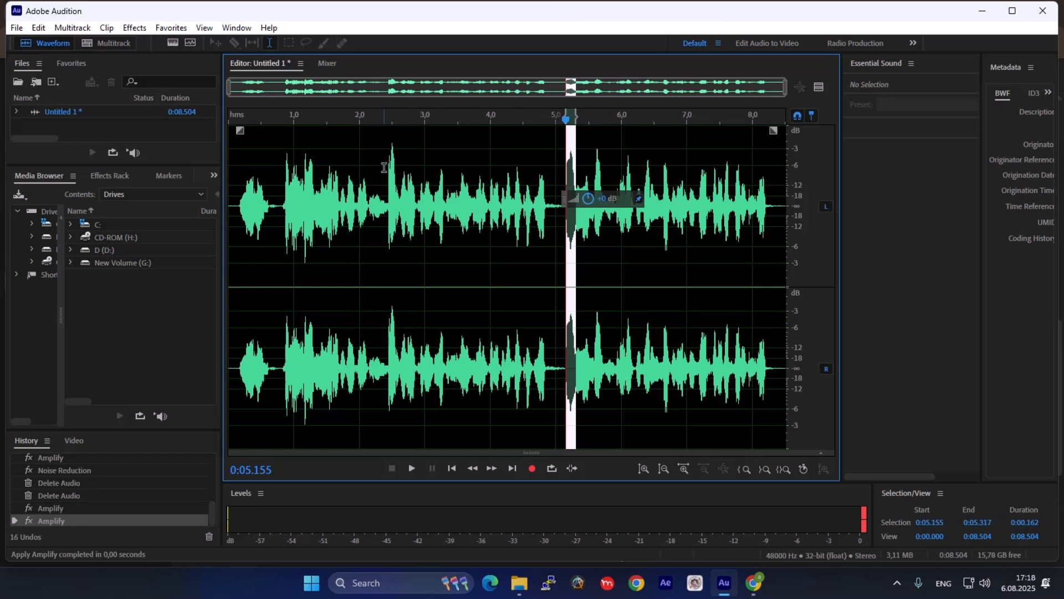
{"action": "left_click", "coordinate": [236, 209]}
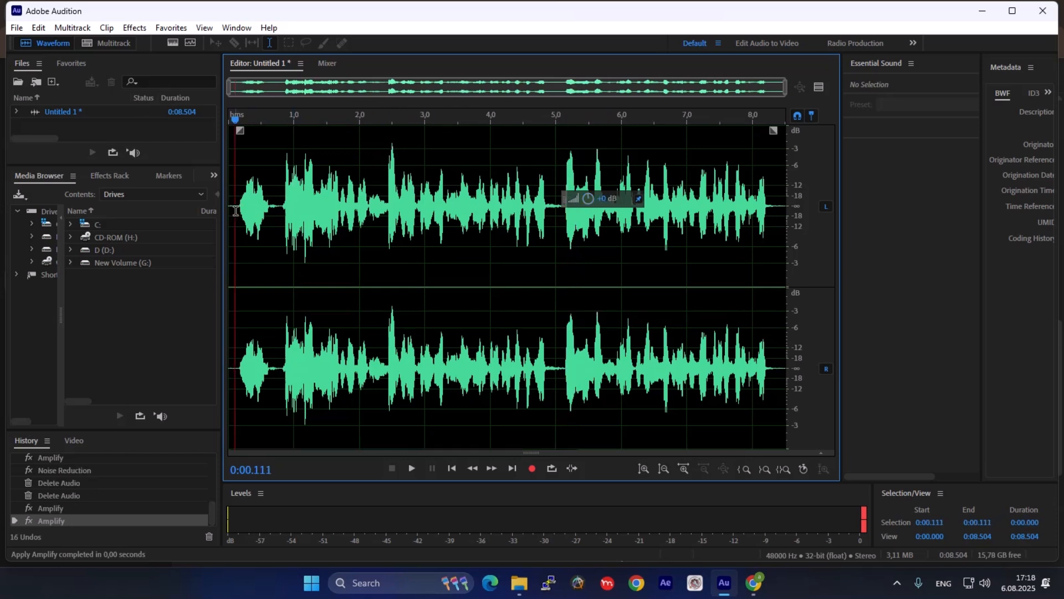
{"action": "key", "text": "space"}
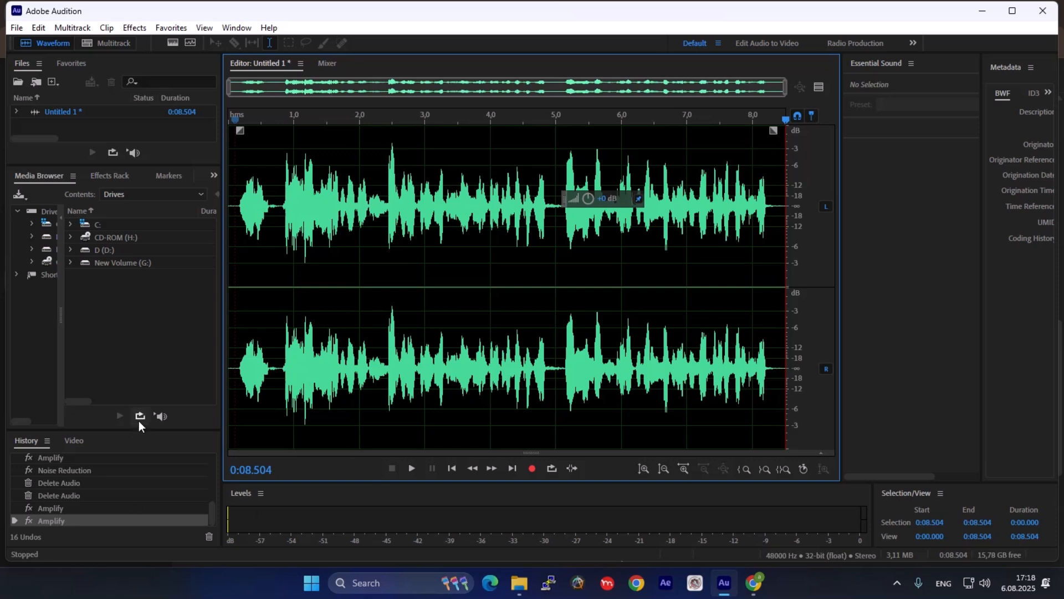
Lower the volume of the loud peak at about 2.46–2.57 seconds and play the whole voice-over from the start
{"action": "left_click", "coordinate": [371, 250]}
{"action": "key", "text": "space"}
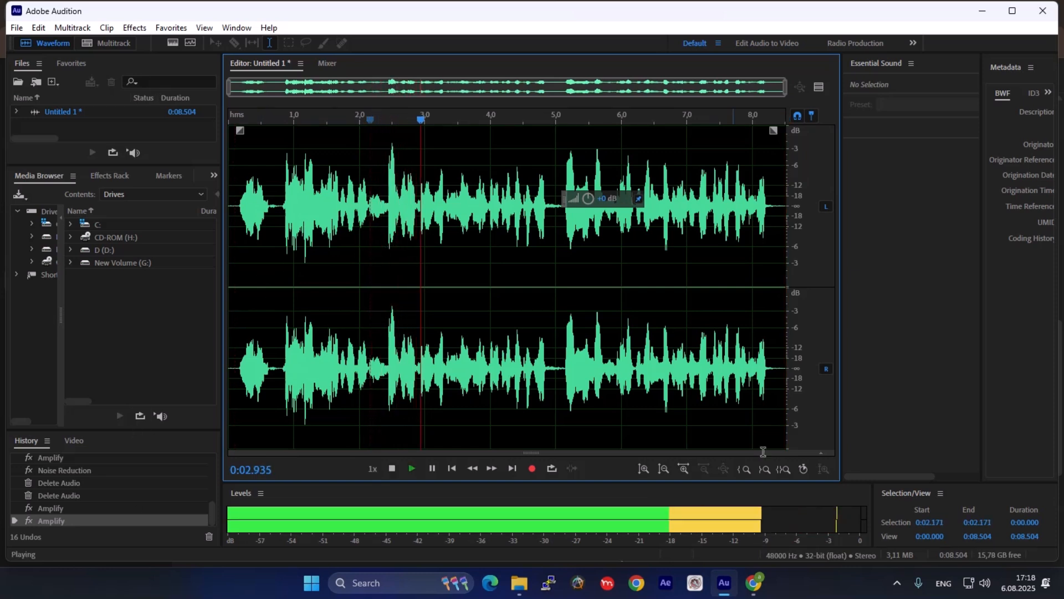
{"action": "key", "text": "space"}
{"action": "left_click_drag", "start_coordinate": [389, 217], "coordinate": [397, 218]}
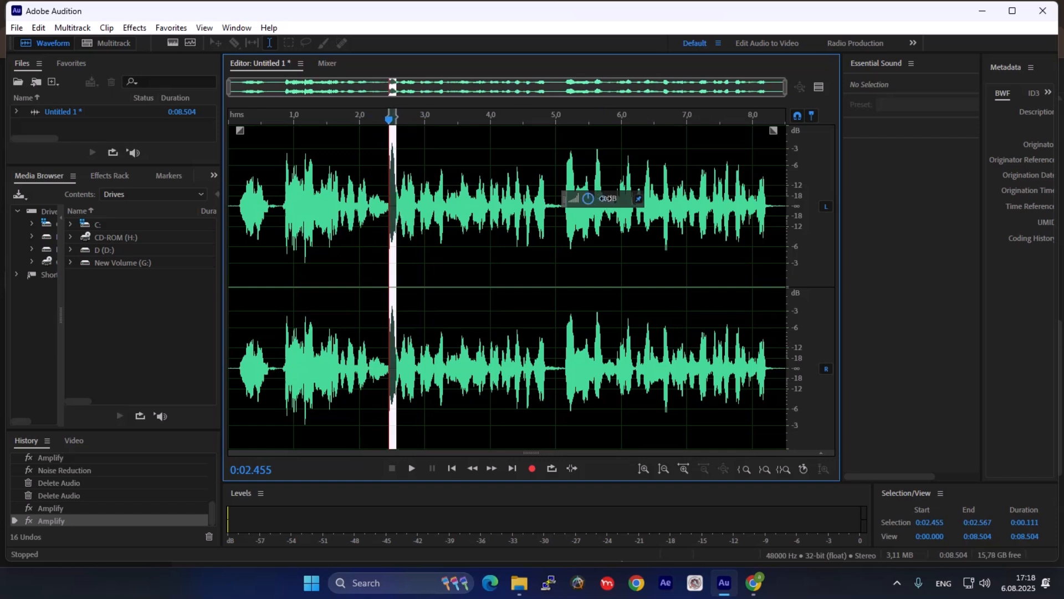
{"action": "left_click_drag", "start_coordinate": [601, 198], "coordinate": [282, 277]}
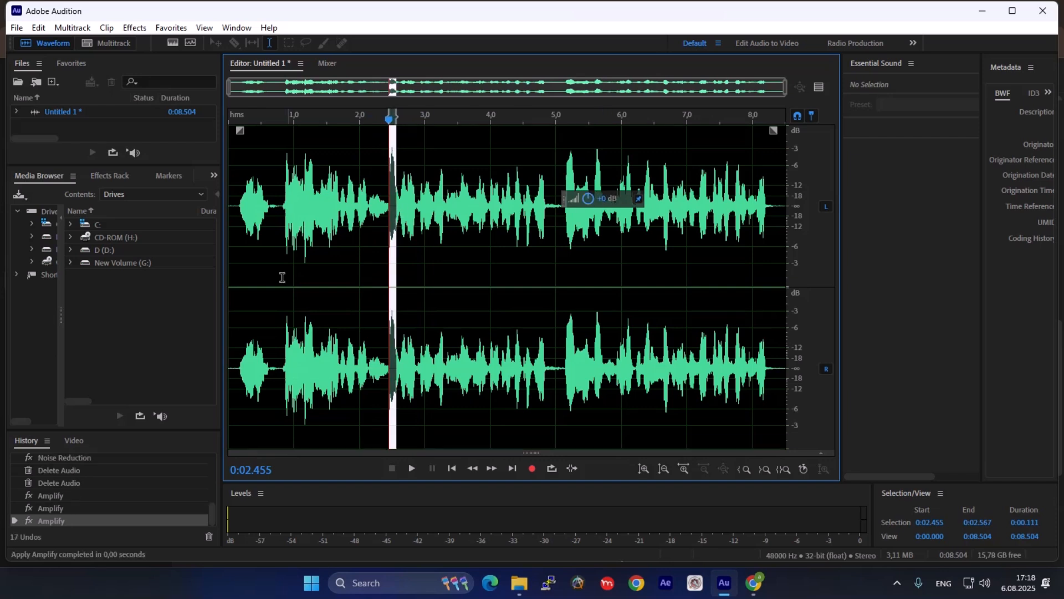
{"action": "left_click", "coordinate": [231, 254]}
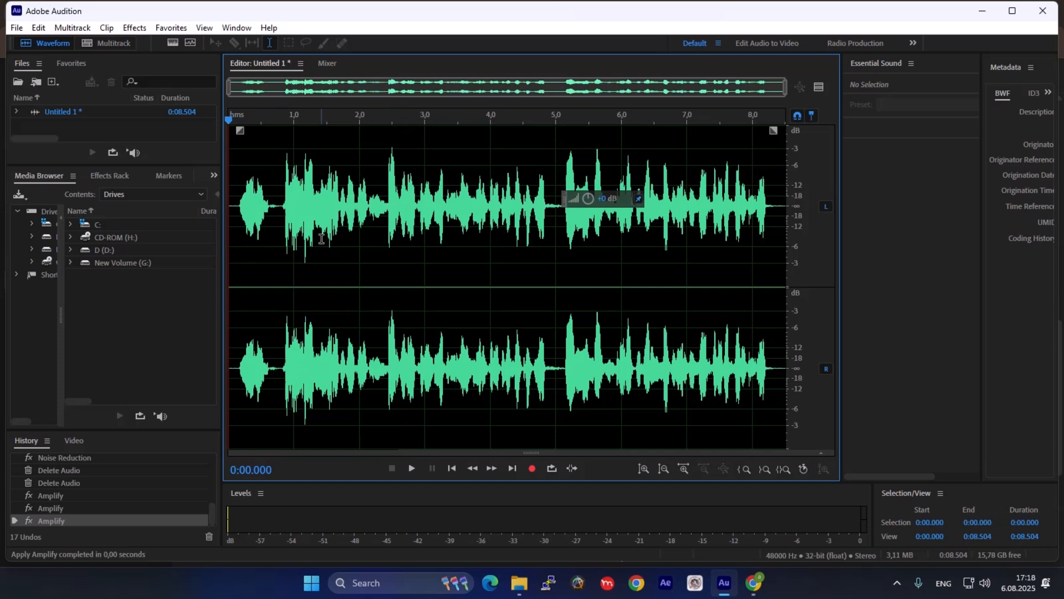
{"action": "key", "text": "space"}
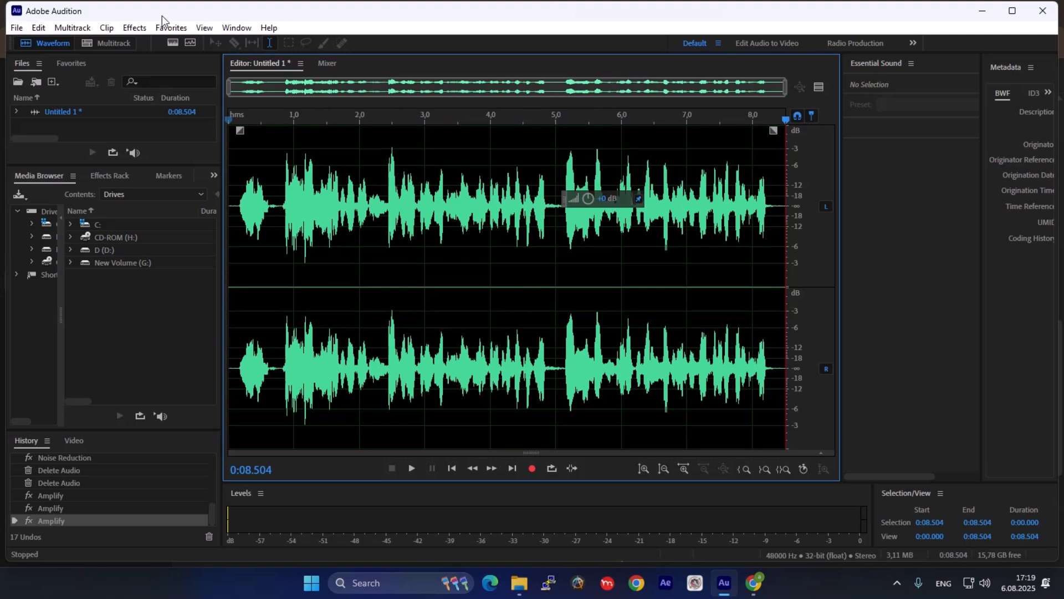
Maximize the window and start saving the voice-over as a new Wave PCM file, browsing for its save folder
{"action": "double_click", "coordinate": [241, 17]}
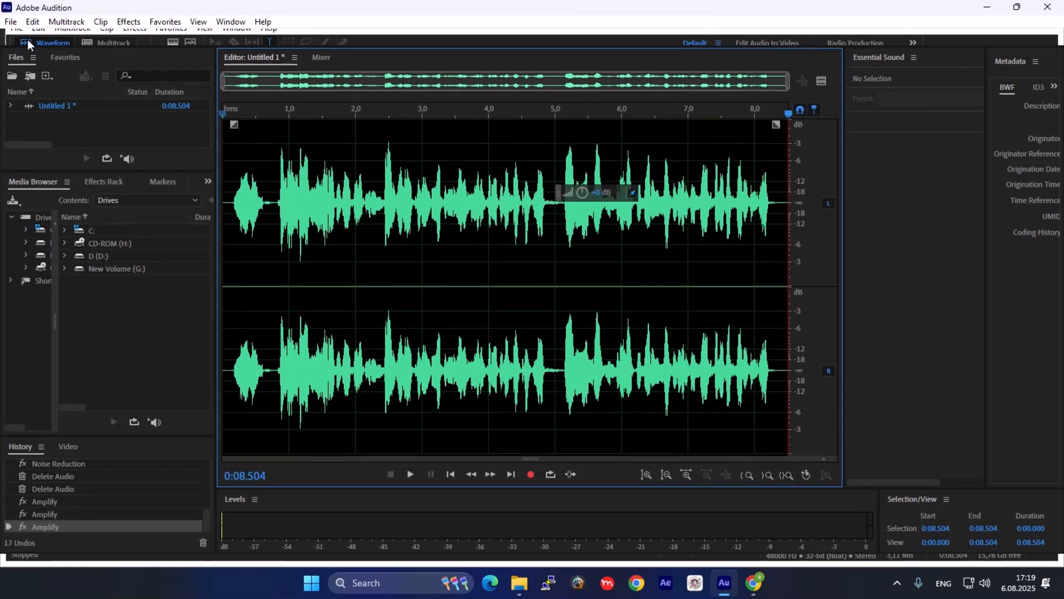
{"action": "left_click", "coordinate": [12, 22]}
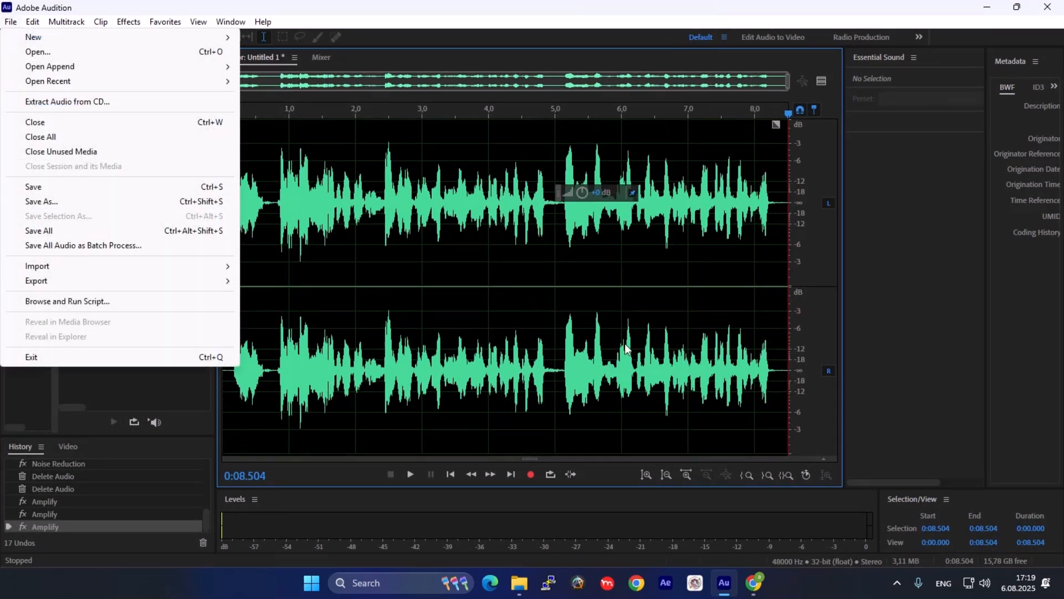
{"action": "left_click", "coordinate": [71, 204]}
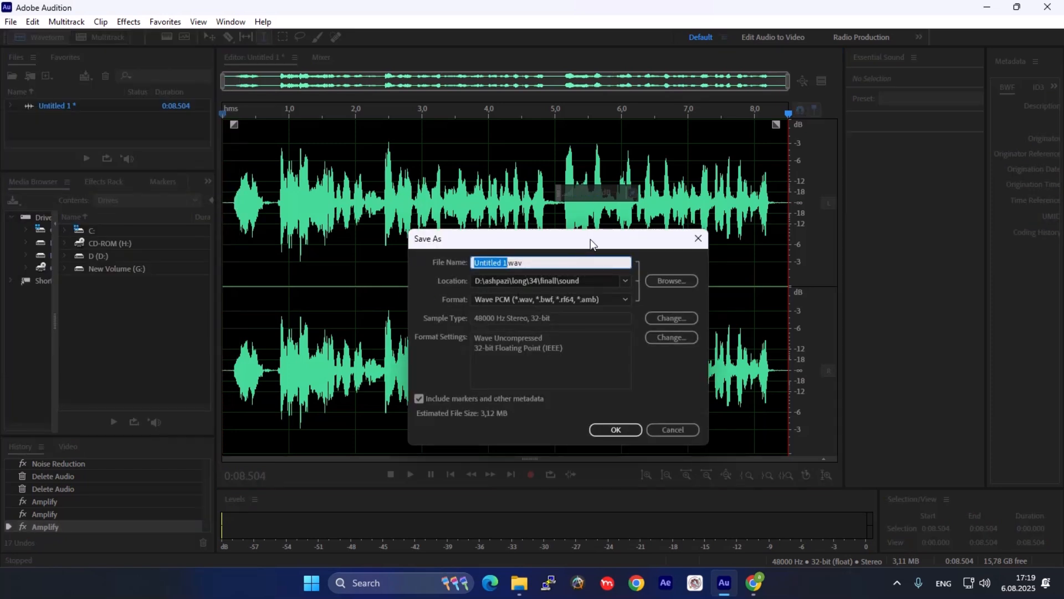
{"action": "left_click_drag", "start_coordinate": [590, 238], "coordinate": [441, 176]}
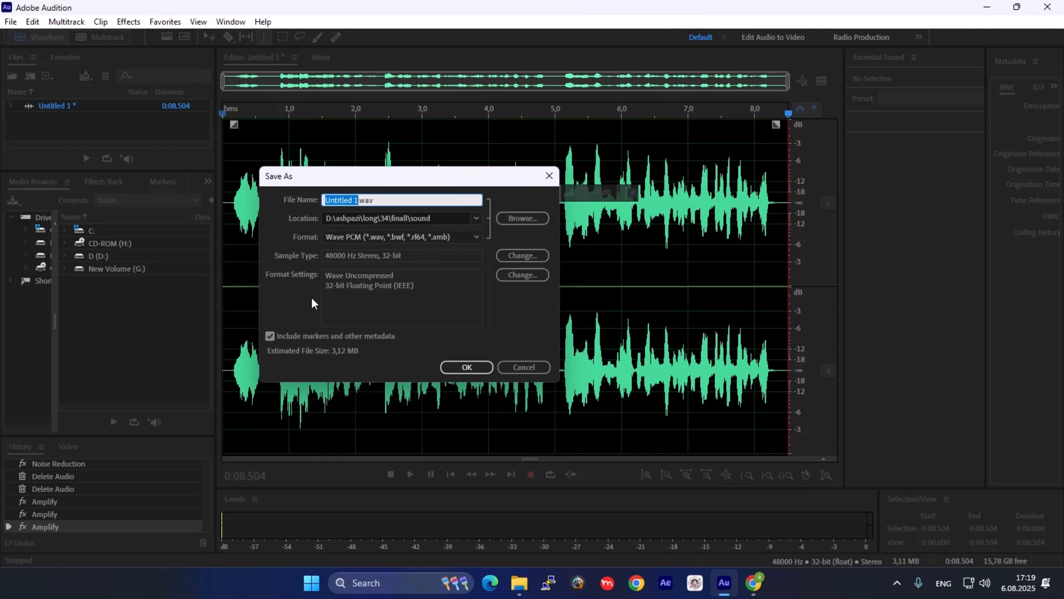
{"action": "left_click", "coordinate": [477, 220]}
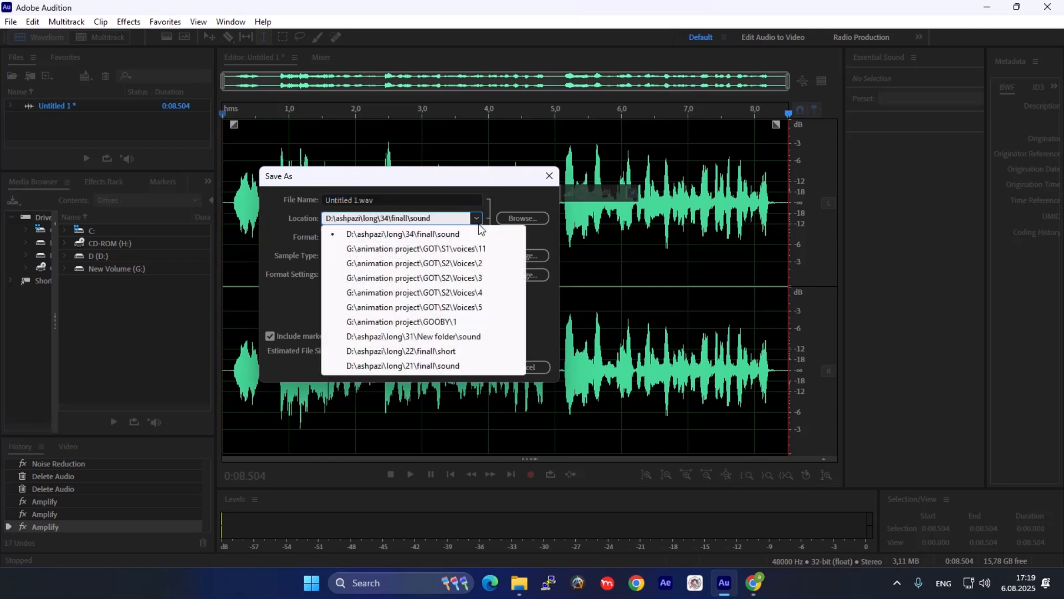
{"action": "left_click", "coordinate": [525, 223]}
{"action": "left_click", "coordinate": [526, 224]}
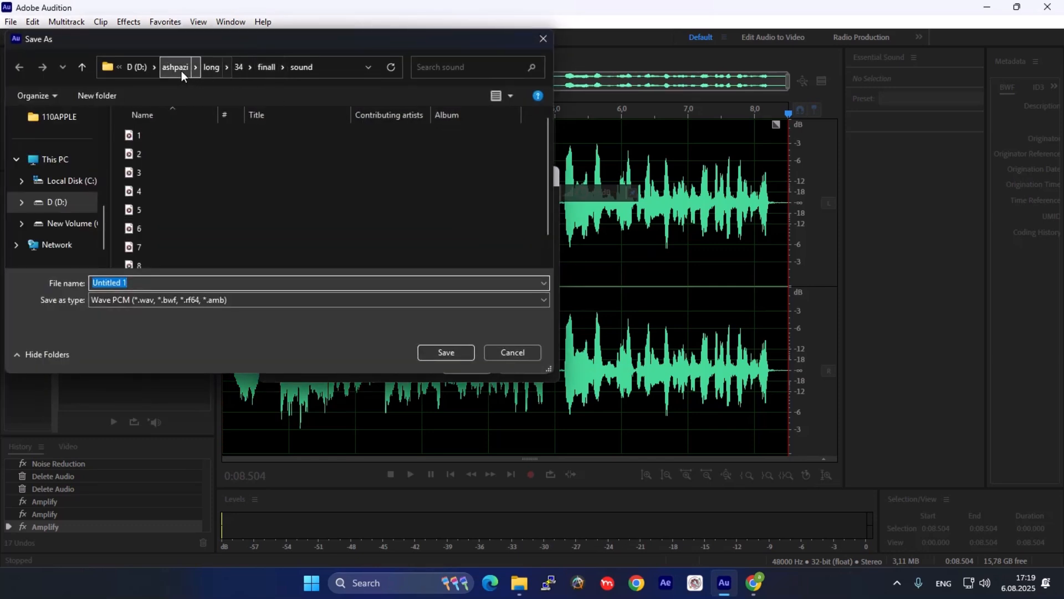
Set the save location to the sounds folder in after effect > pishrafte > 7-air plane motion graphic e2 > air plane motion on drive G
{"action": "left_click", "coordinate": [78, 223]}
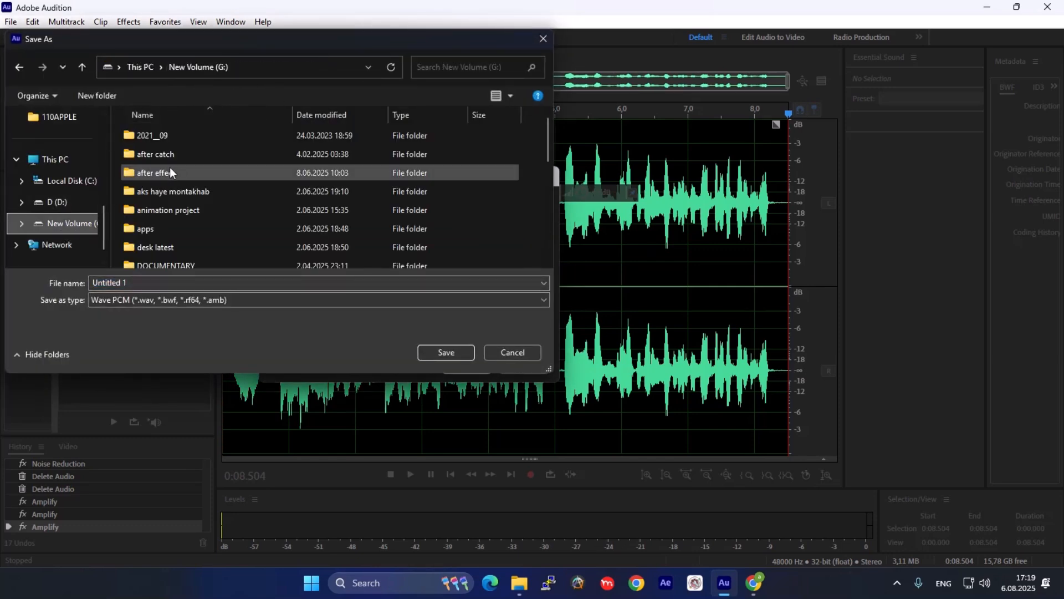
{"action": "double_click", "coordinate": [174, 172]}
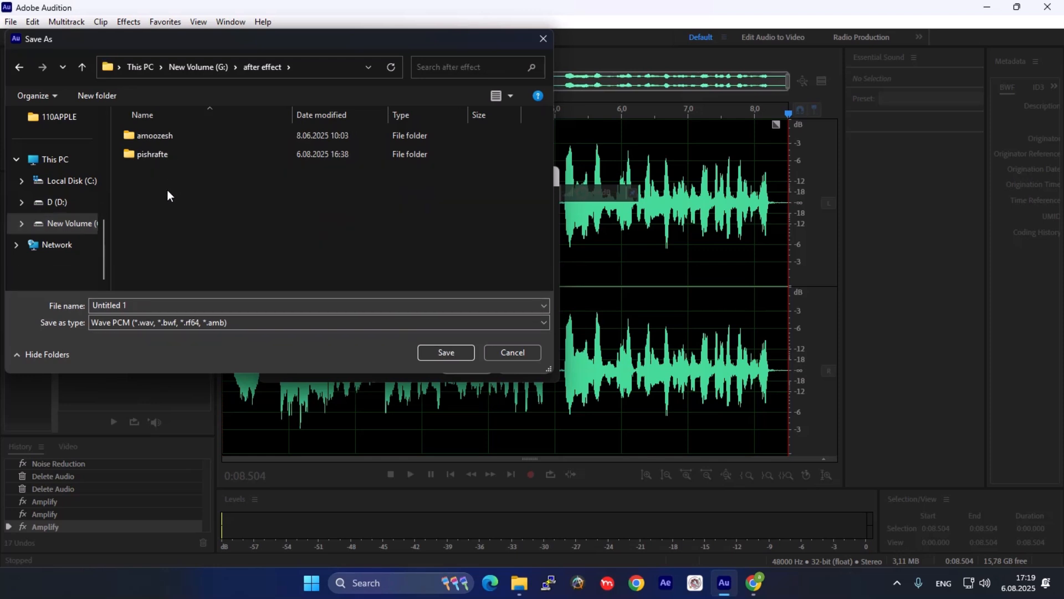
{"action": "double_click", "coordinate": [149, 155]}
{"action": "left_click", "coordinate": [172, 250]}
{"action": "double_click", "coordinate": [172, 249]}
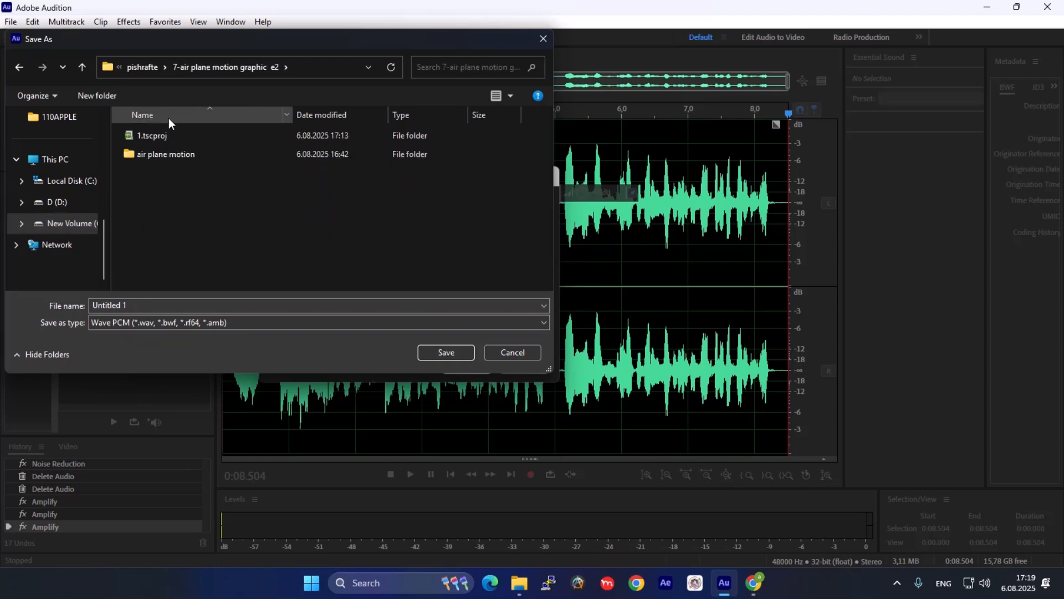
{"action": "double_click", "coordinate": [163, 157]}
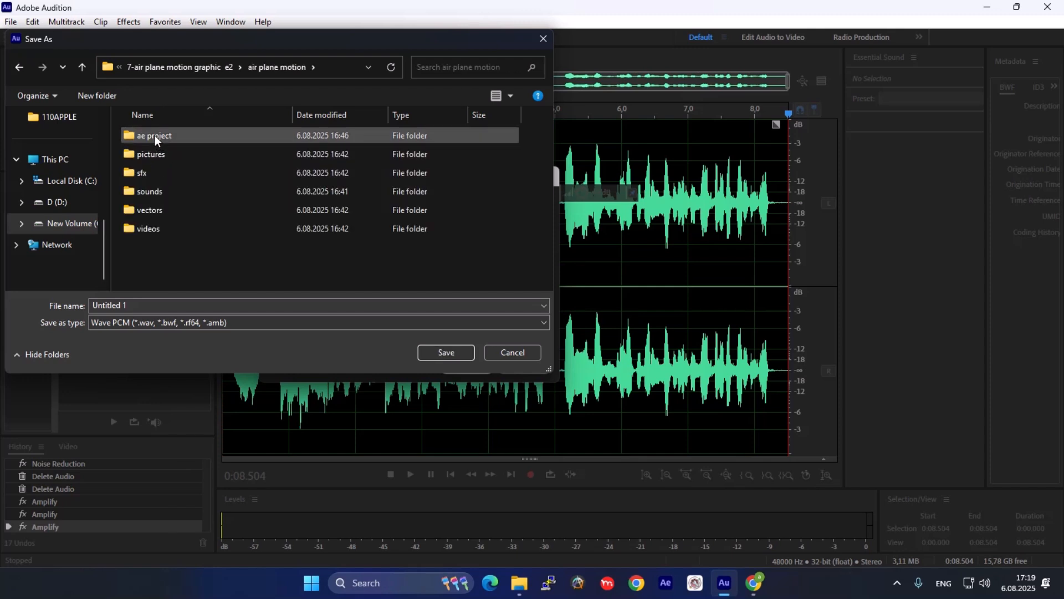
{"action": "double_click", "coordinate": [168, 191]}
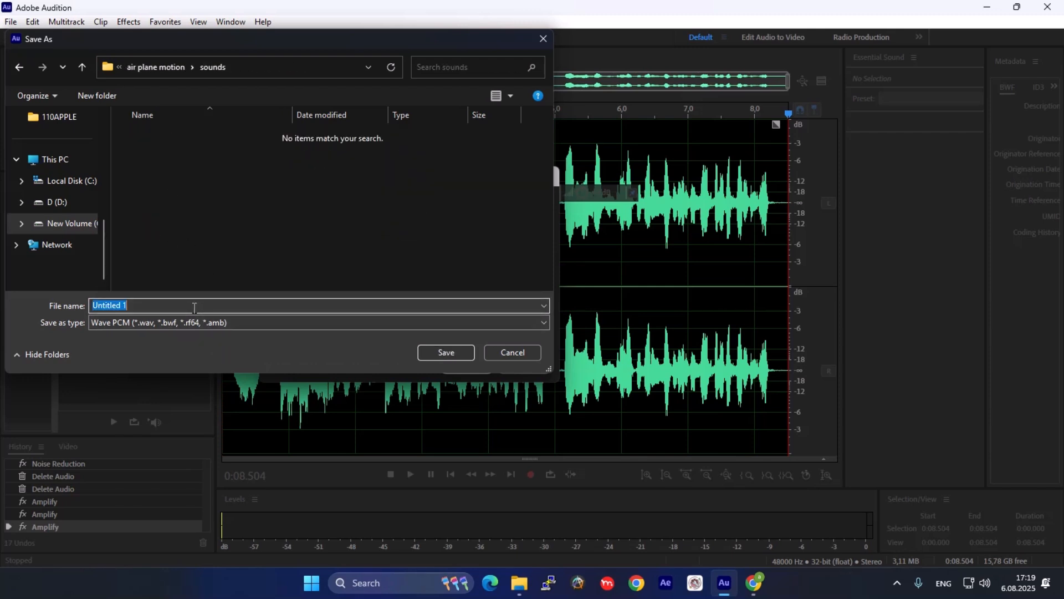
Name the voice-over file 1, keep the Wave PCM format and save it
{"action": "type", "text": "1"}
{"action": "left_click", "coordinate": [440, 353]}
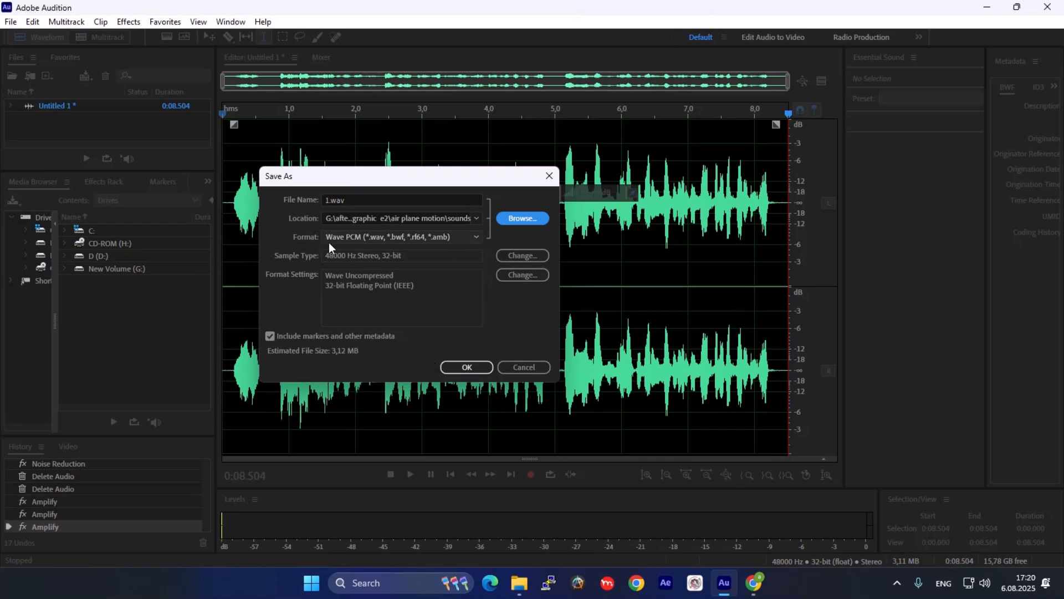
{"action": "left_click", "coordinate": [342, 238]}
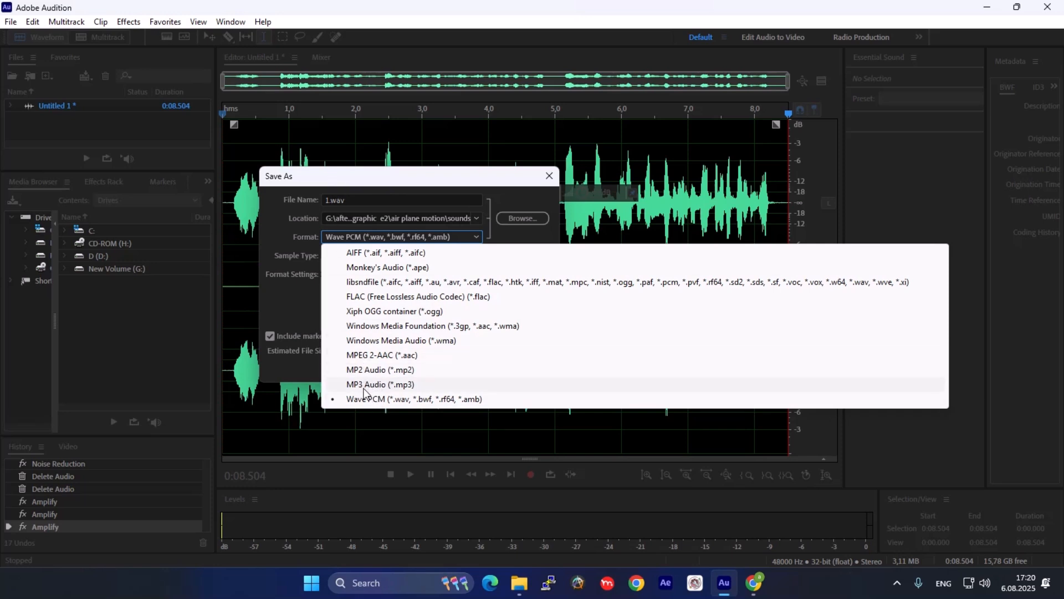
{"action": "left_click", "coordinate": [339, 180]}
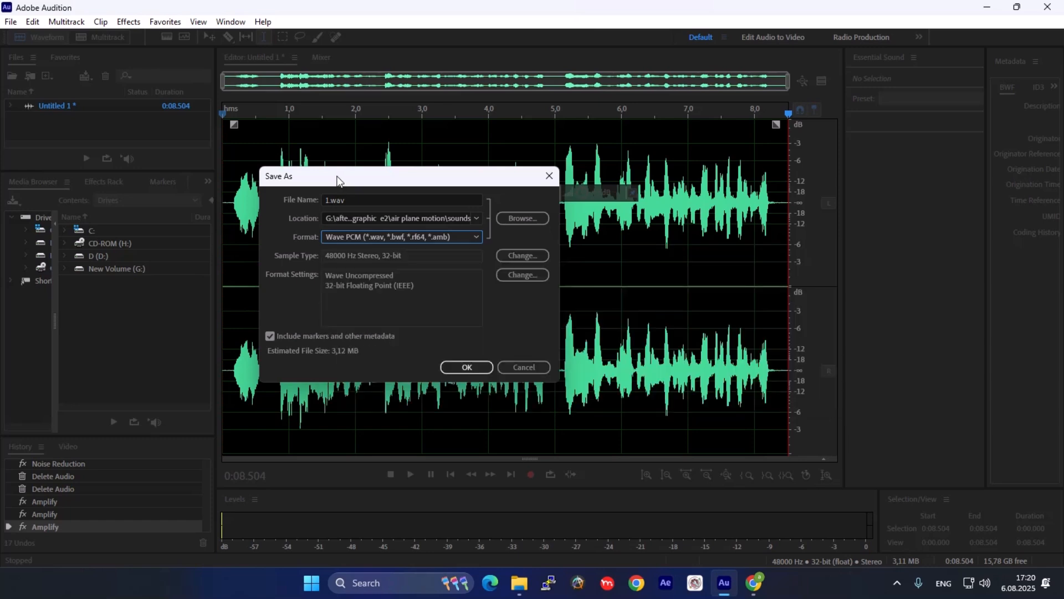
{"action": "left_click", "coordinate": [466, 367]}
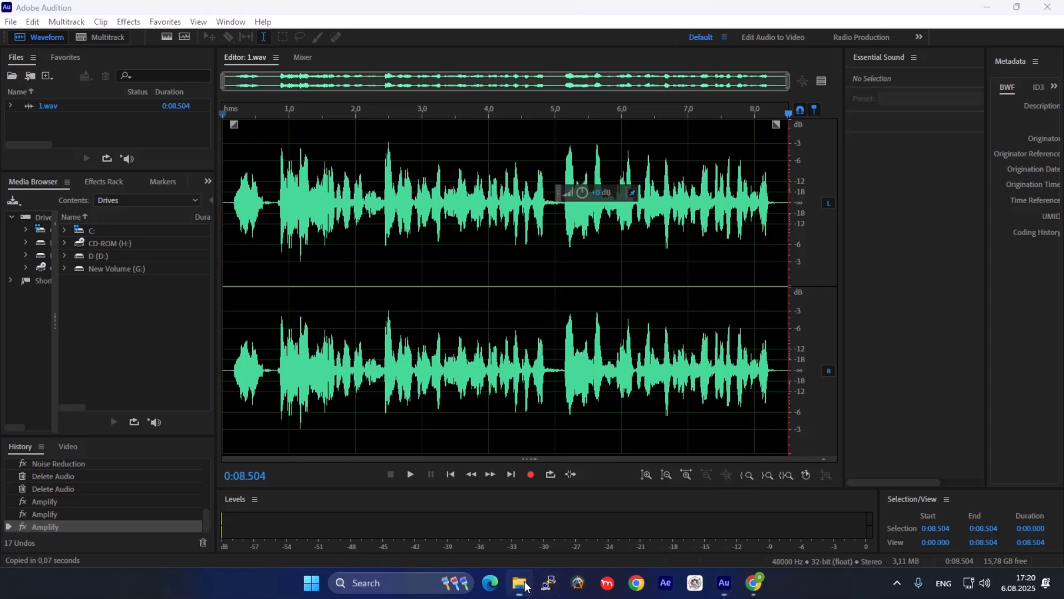
Switch to File Explorer and check the saved WAV file 1 in the sounds folder
{"action": "left_click", "coordinate": [519, 582]}
{"action": "double_click", "coordinate": [155, 169]}
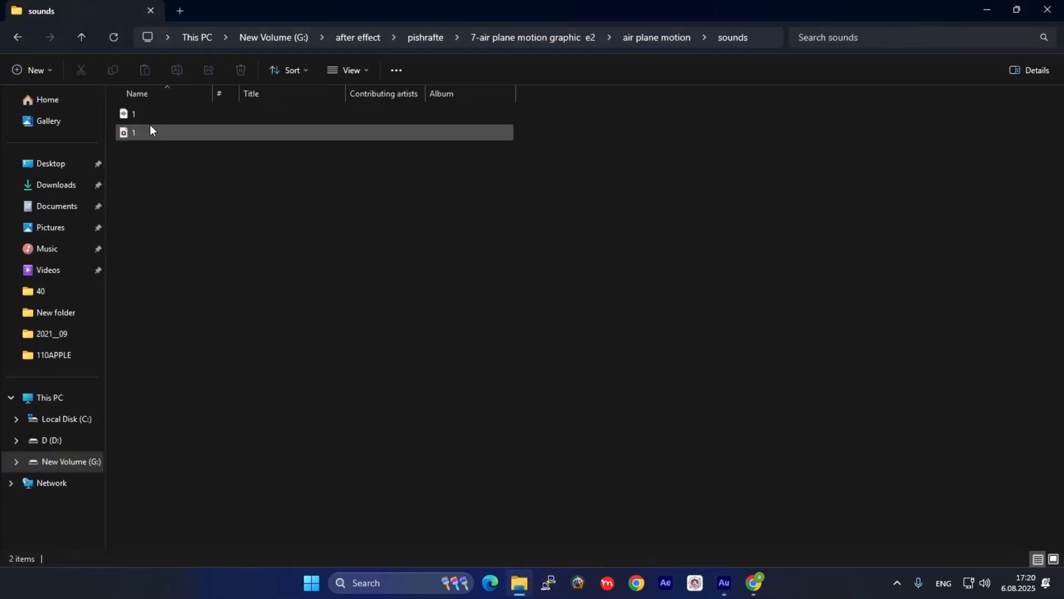
{"action": "left_click", "coordinate": [140, 133]}
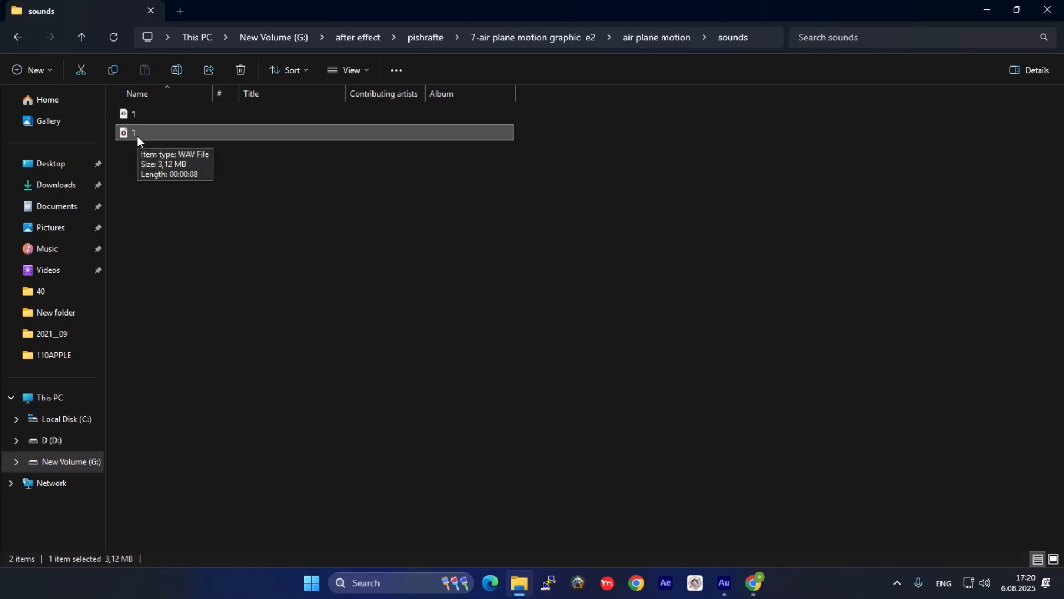
Open the air plane motion After Effects project from the ae project folder
{"action": "left_click", "coordinate": [18, 37]}
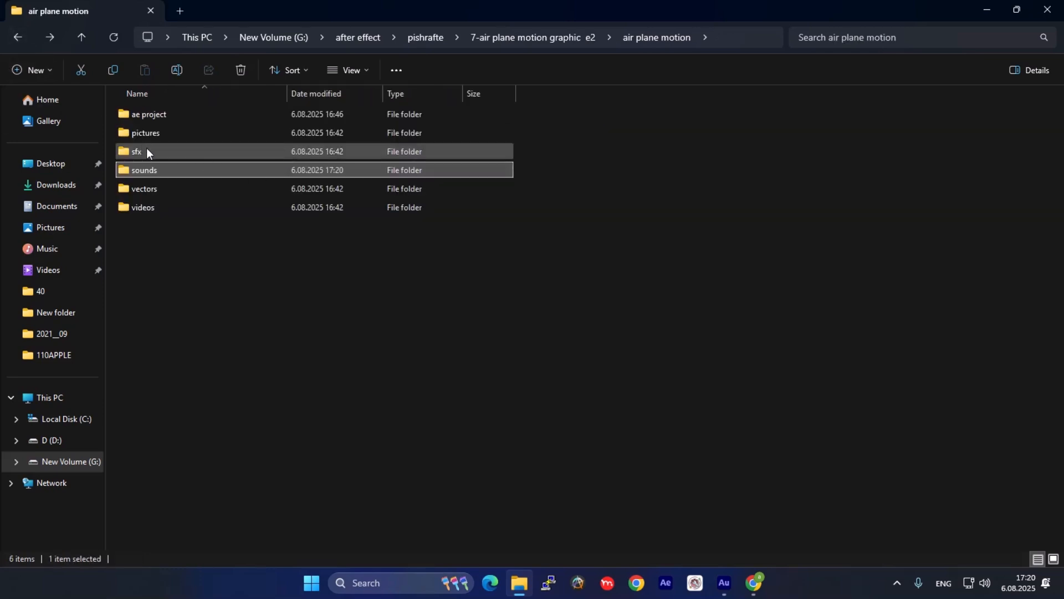
{"action": "double_click", "coordinate": [152, 112]}
{"action": "left_click", "coordinate": [174, 116]}
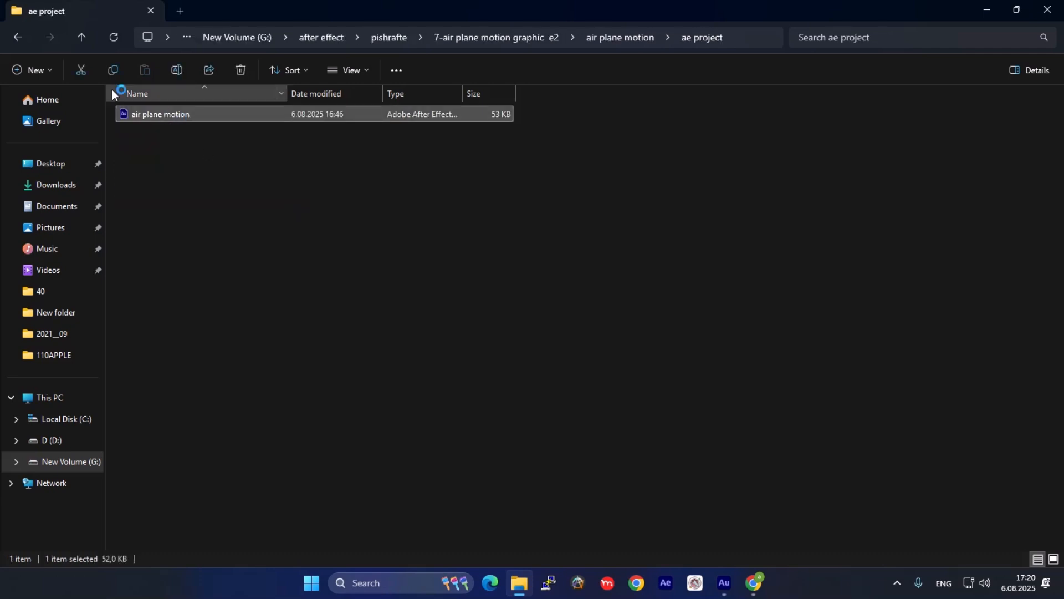
Return to the sounds folder and select the WAV file 1
{"action": "left_click", "coordinate": [18, 37]}
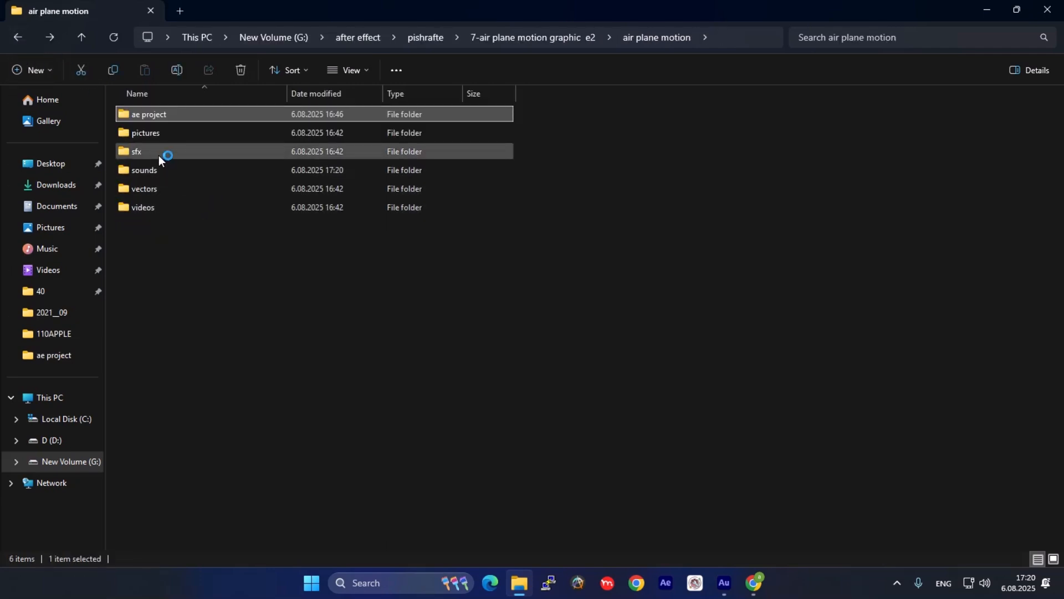
{"action": "double_click", "coordinate": [175, 169]}
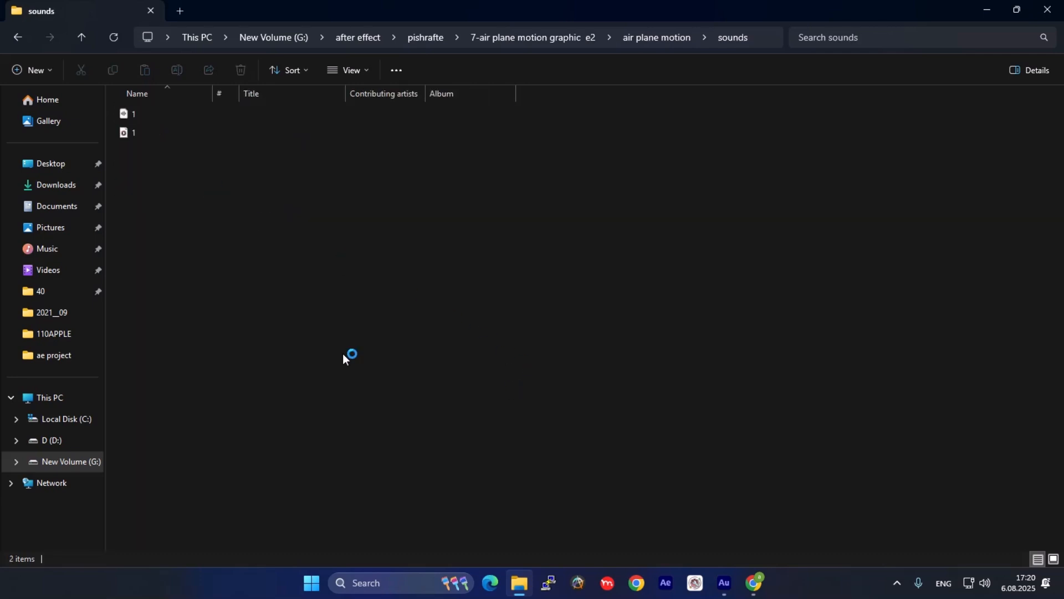
{"action": "left_click", "coordinate": [137, 113]}
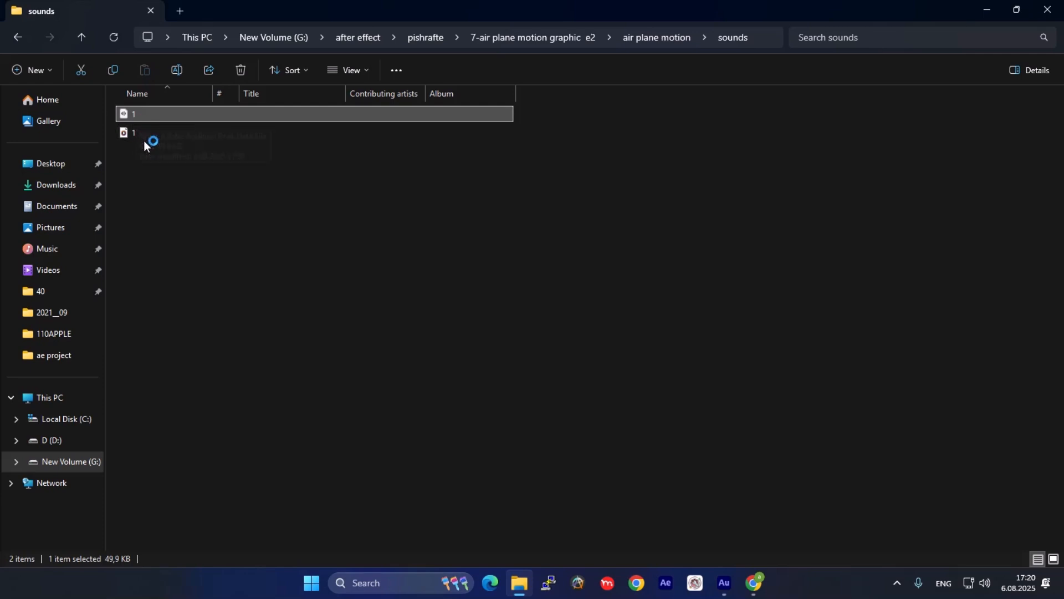
{"action": "left_click", "coordinate": [147, 136]}
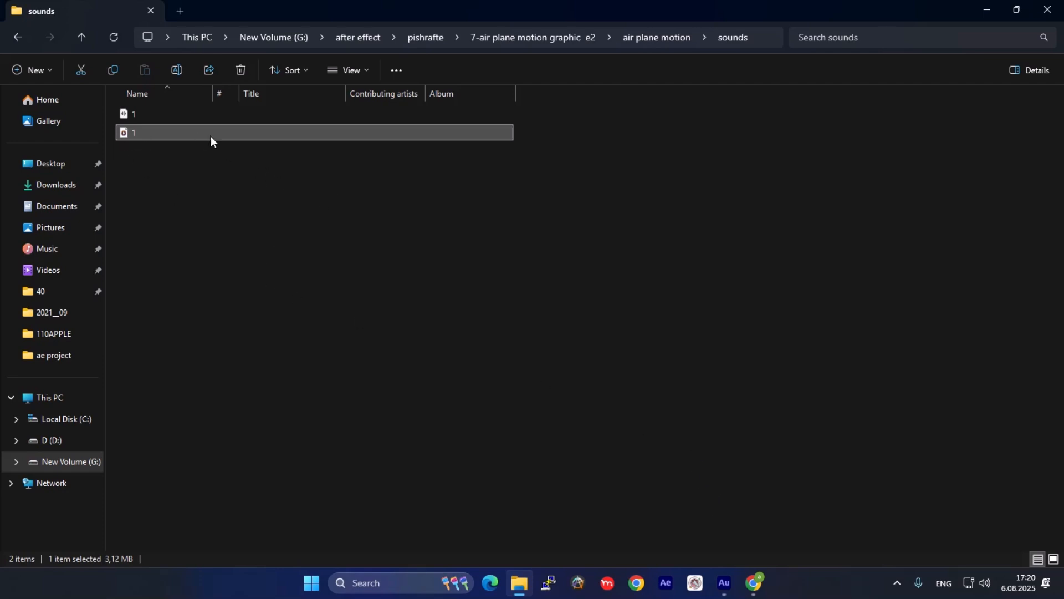
{"action": "left_click", "coordinate": [136, 138]}
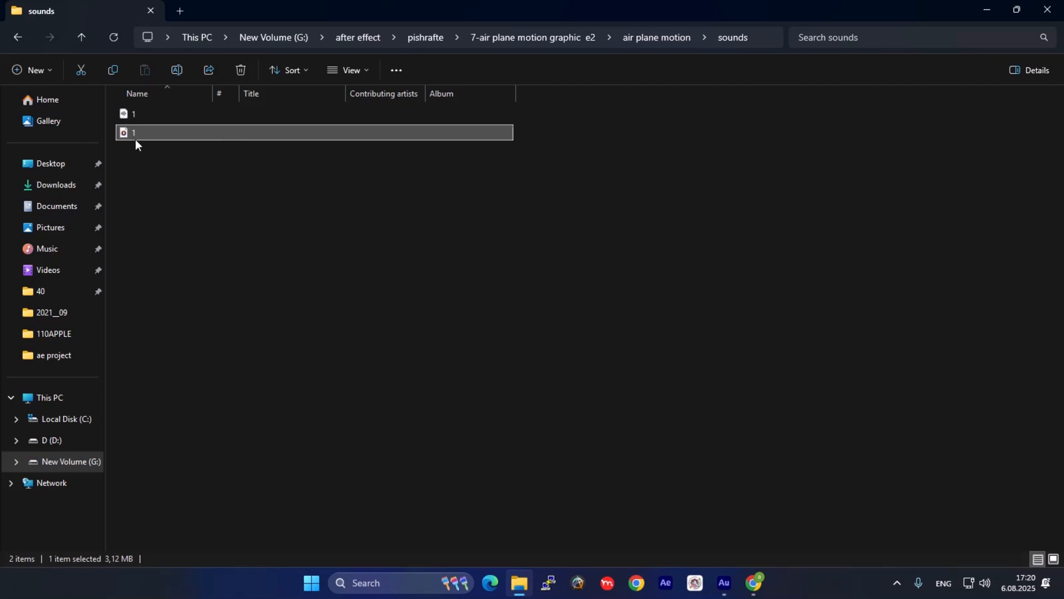
{"action": "left_click", "coordinate": [187, 135]}
Switch to After Effects and dismiss the disk cache and project file warnings
{"action": "left_click", "coordinate": [665, 583]}
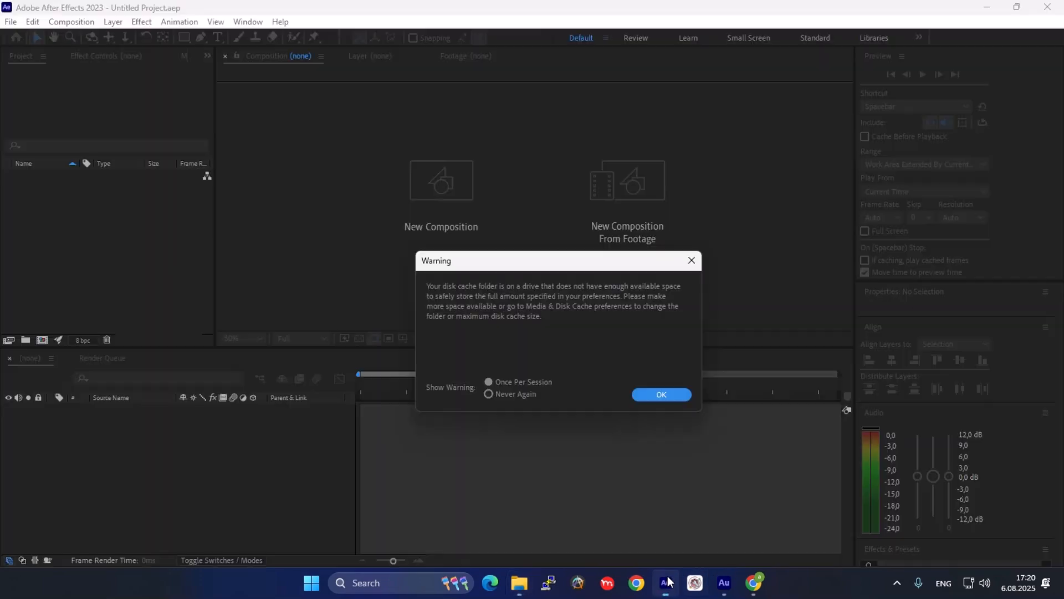
{"action": "left_click", "coordinate": [667, 397]}
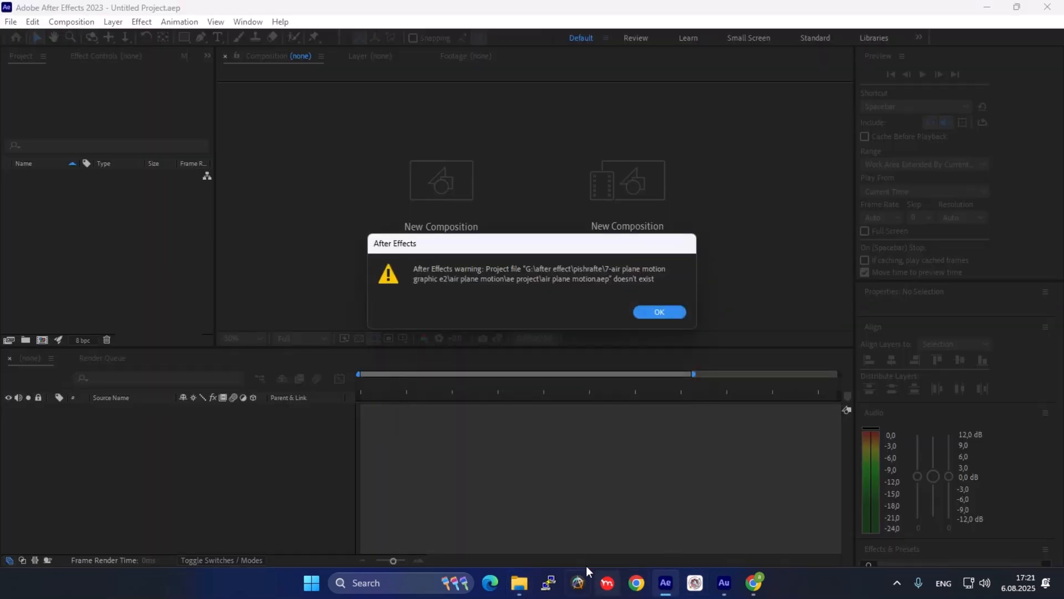
{"action": "left_click", "coordinate": [673, 310]}
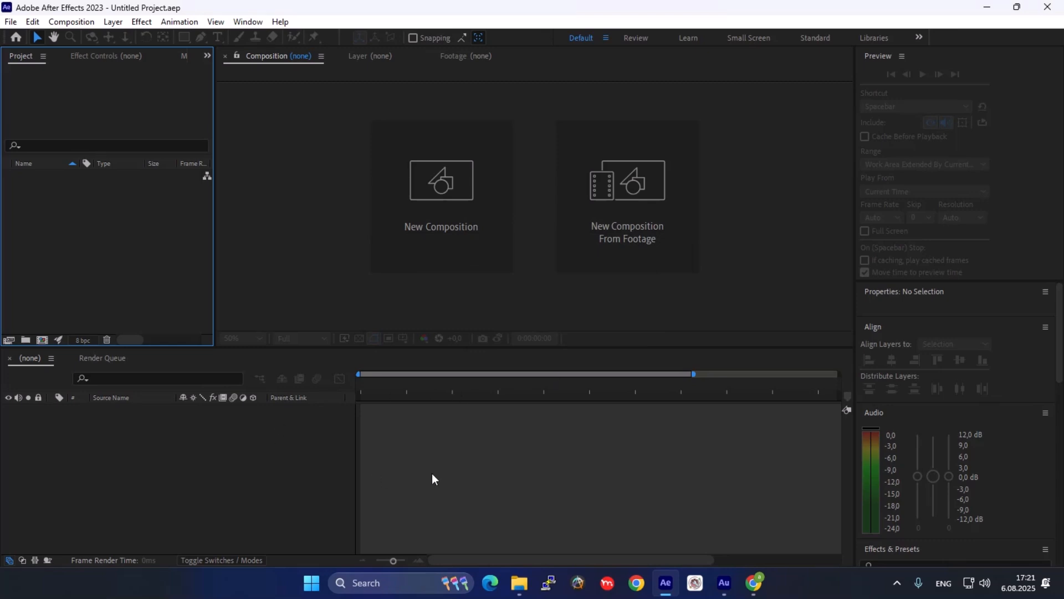
Create a composition with the offered settings and save the project as air plane motion in the ae project folder, replacing the existing file
{"action": "left_click", "coordinate": [484, 240]}
{"action": "left_click", "coordinate": [505, 408]}
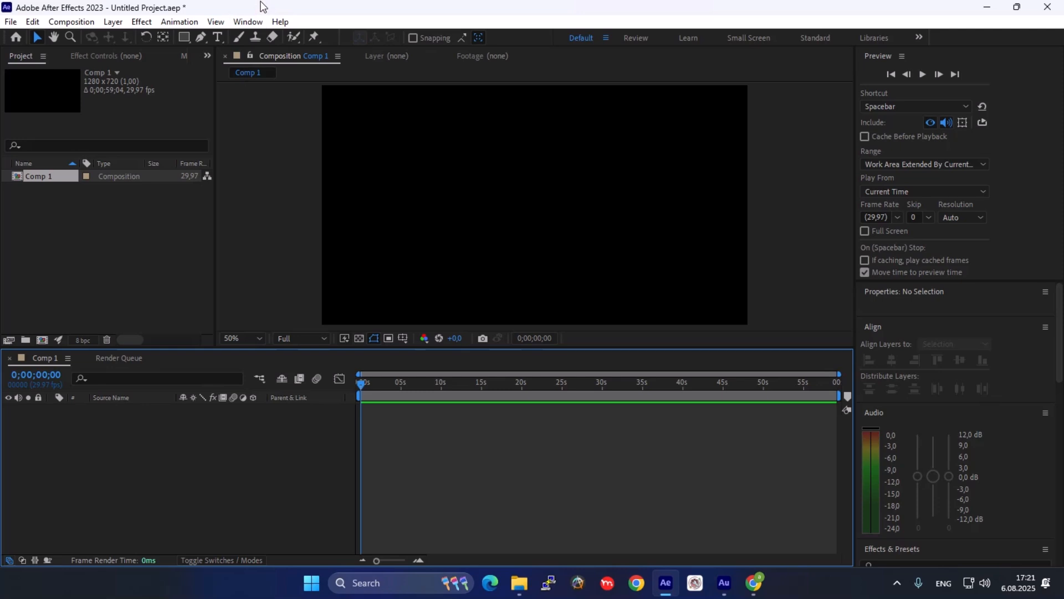
{"action": "key", "text": "ctrl+s"}
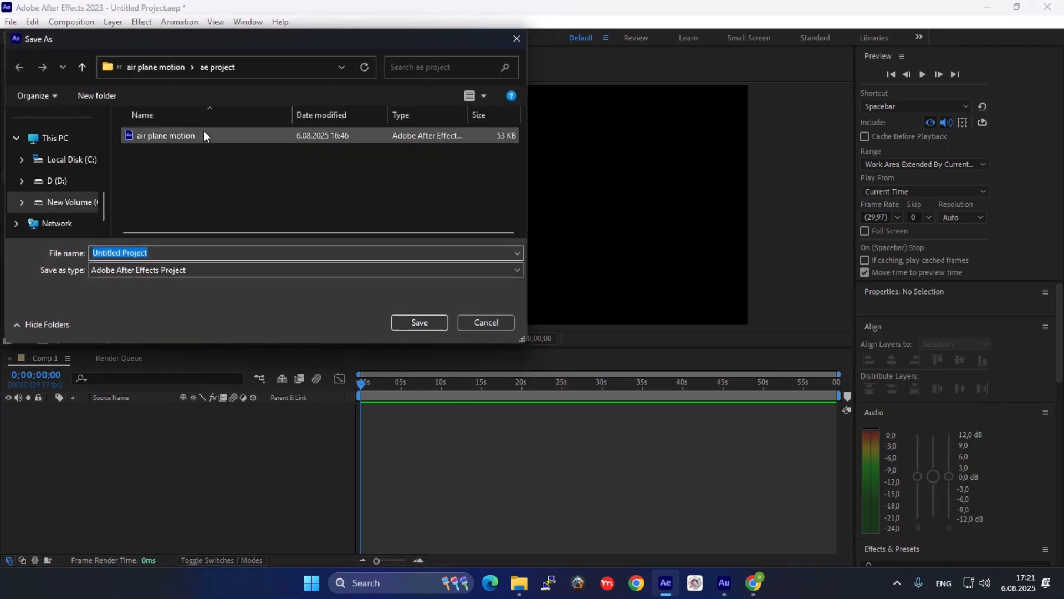
{"action": "left_click", "coordinate": [191, 137]}
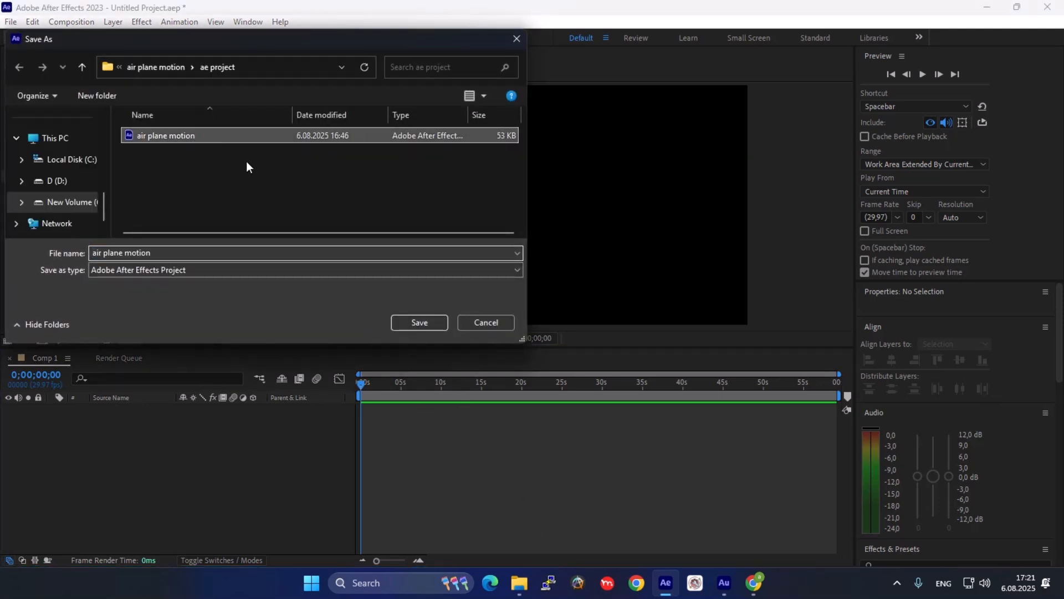
{"action": "left_click", "coordinate": [427, 323]}
{"action": "left_click", "coordinate": [571, 292]}
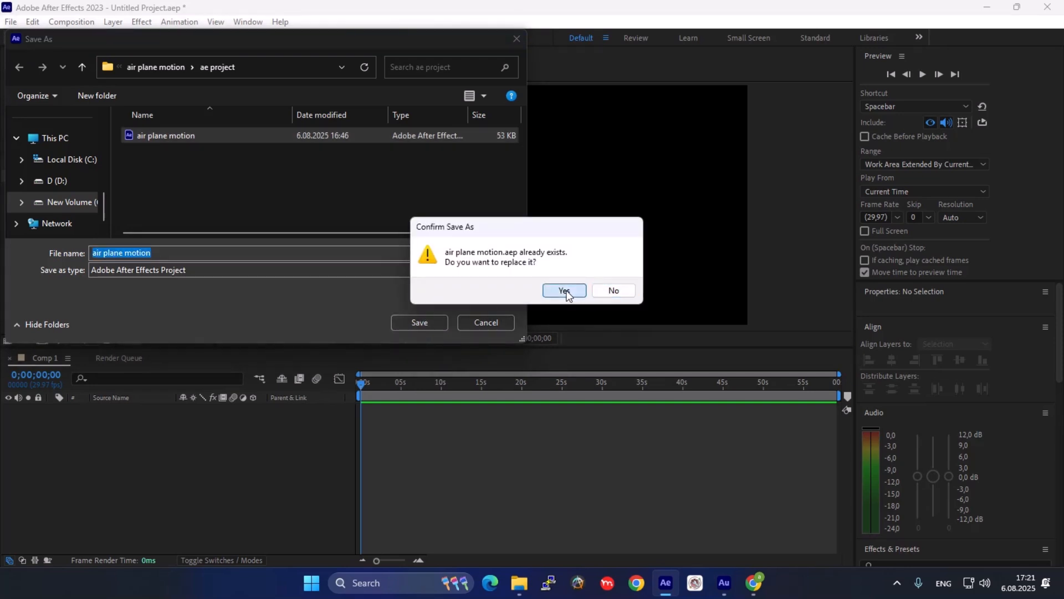
Add the WAV file 1 from the sounds folder to Comp 1's timeline and play it back with the preview resolution set to Quarter
{"action": "left_click", "coordinate": [519, 583]}
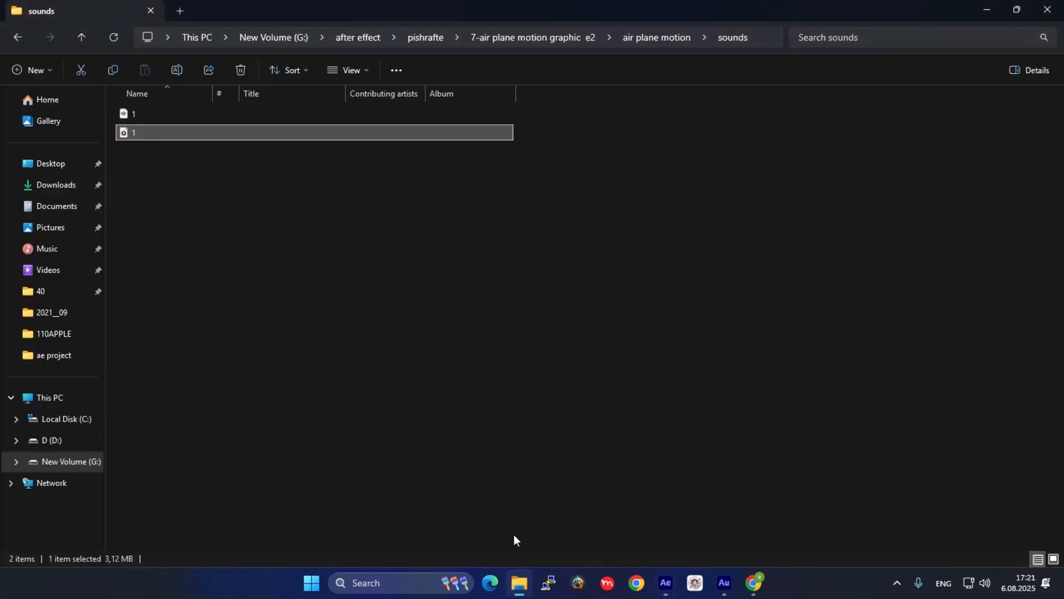
{"action": "left_click_drag", "start_coordinate": [158, 135], "coordinate": [111, 434]}
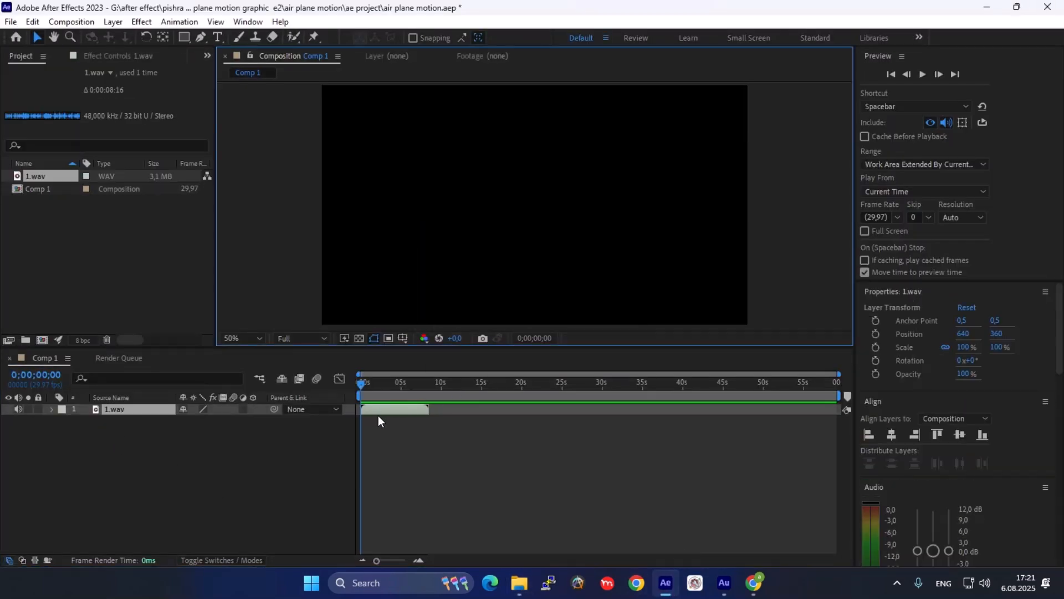
{"action": "key", "text": "space"}
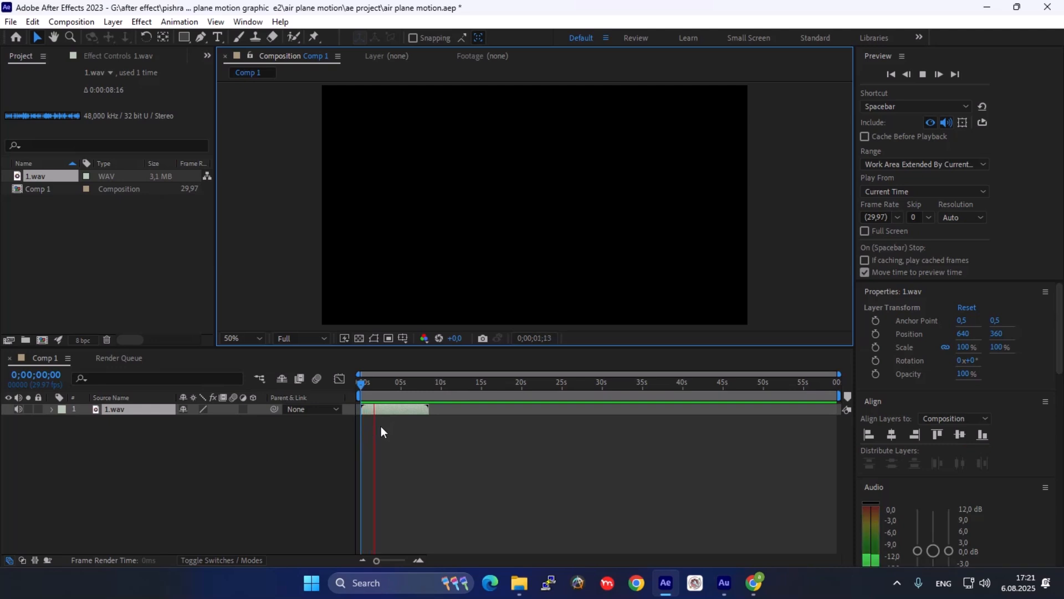
{"action": "left_click", "coordinate": [306, 338]}
{"action": "left_click", "coordinate": [300, 413]}
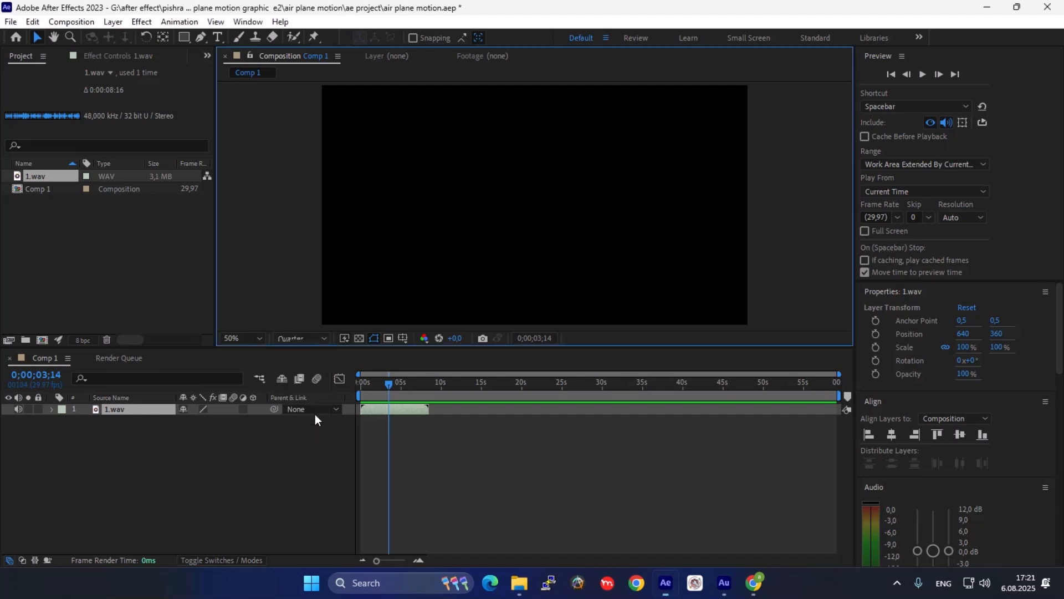
{"action": "key", "text": "space"}
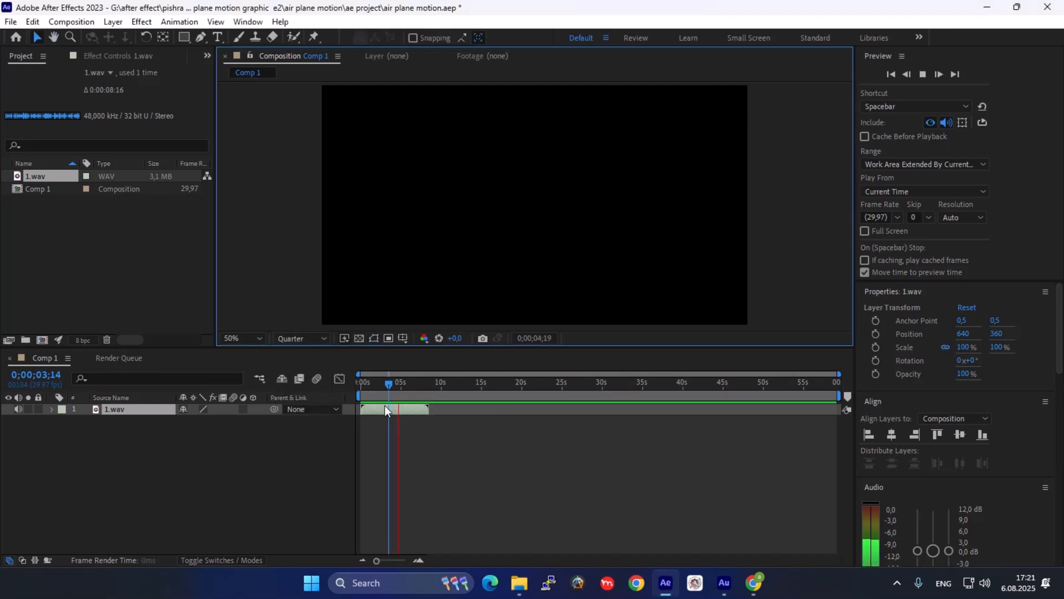
{"action": "key", "text": "space"}
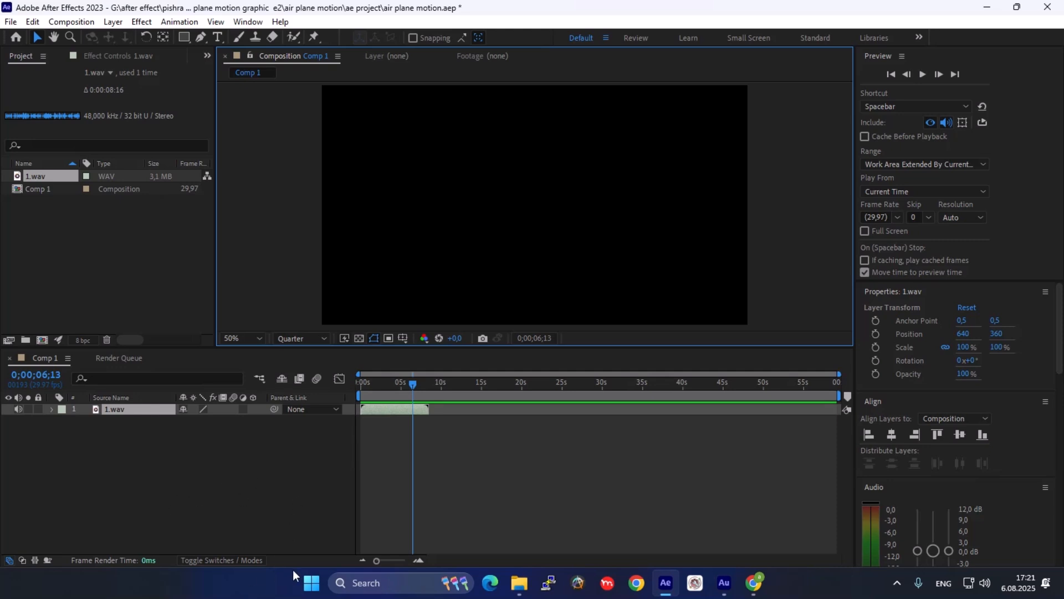
Close After Effects, accepting the closing prompt, and switch to the motion graphic script in ChatGPT
{"action": "left_click", "coordinate": [1057, 11]}
{"action": "key", "text": "Return"}
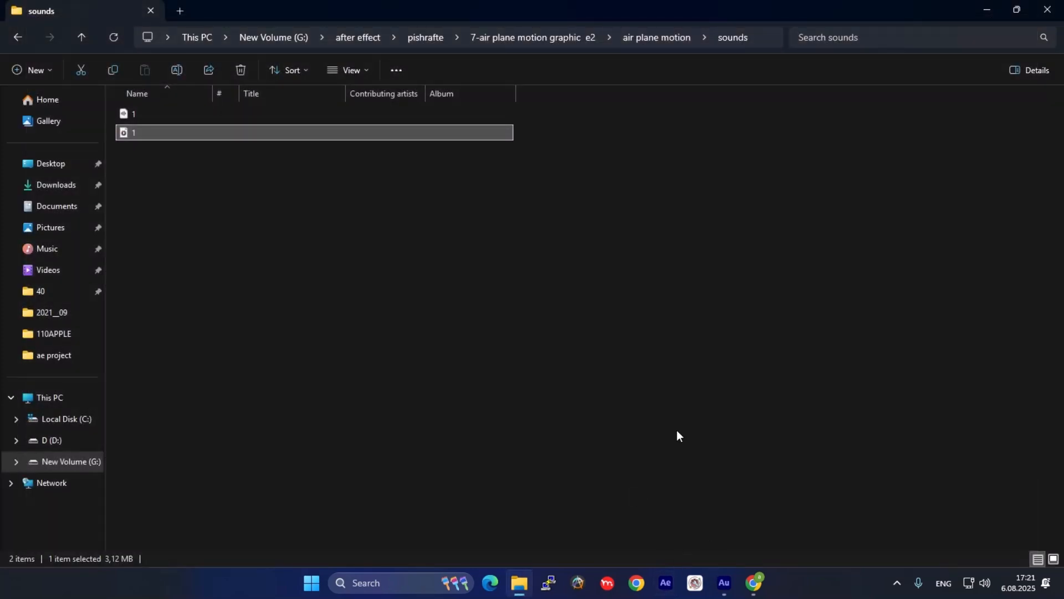
{"action": "left_click", "coordinate": [754, 582]}
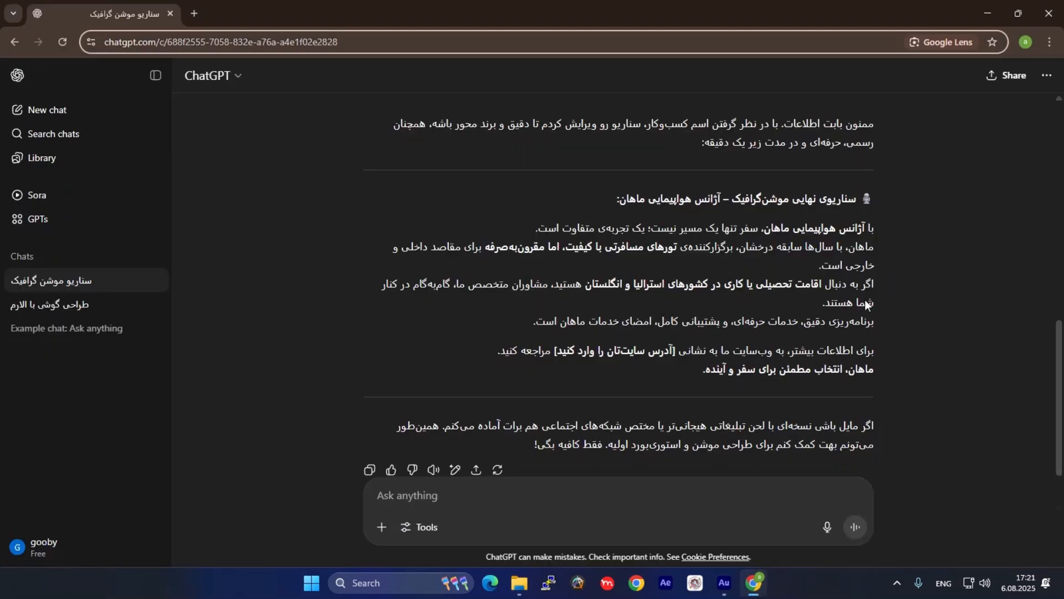
Switch to Audition and delete the entire audio of 1.wav
{"action": "left_click", "coordinate": [725, 586]}
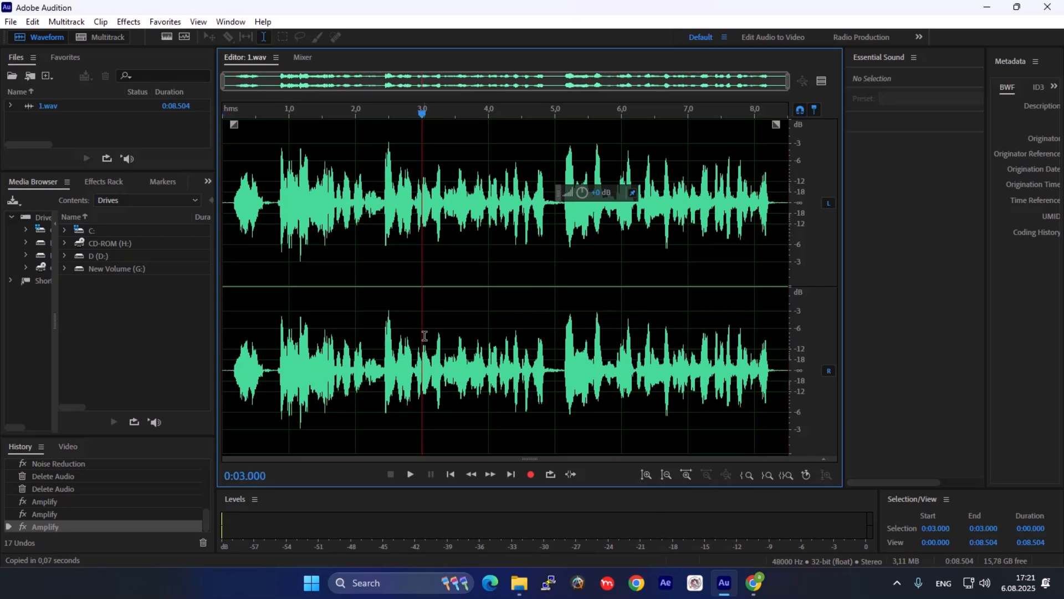
{"action": "key", "text": "ctrl+a"}
{"action": "key", "text": "Delete"}
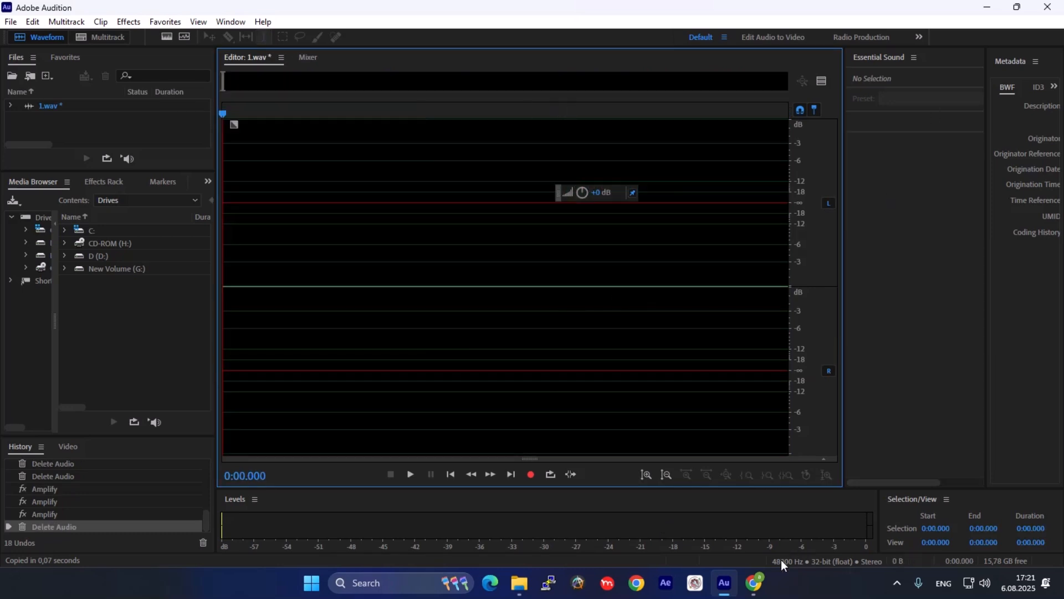
{"action": "left_click", "coordinate": [762, 593]}
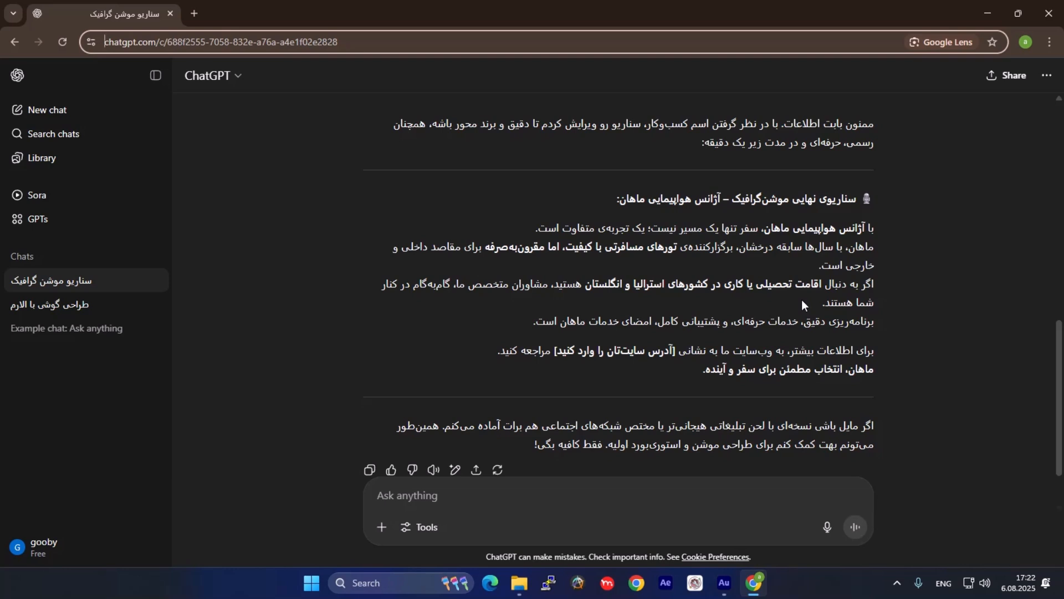
{"action": "left_click", "coordinate": [724, 582]}
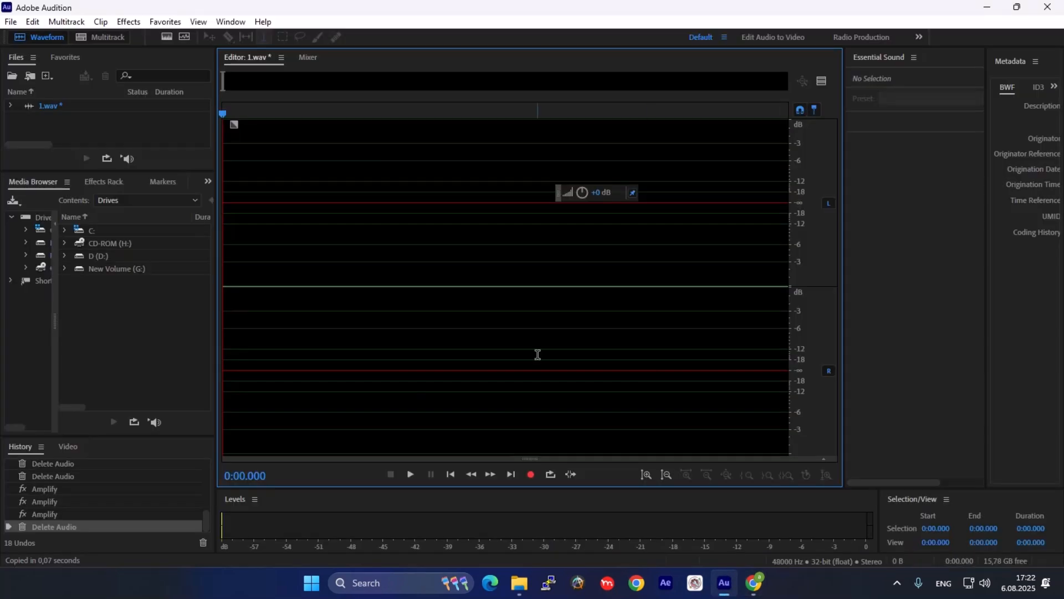
{"action": "left_click", "coordinate": [530, 474]}
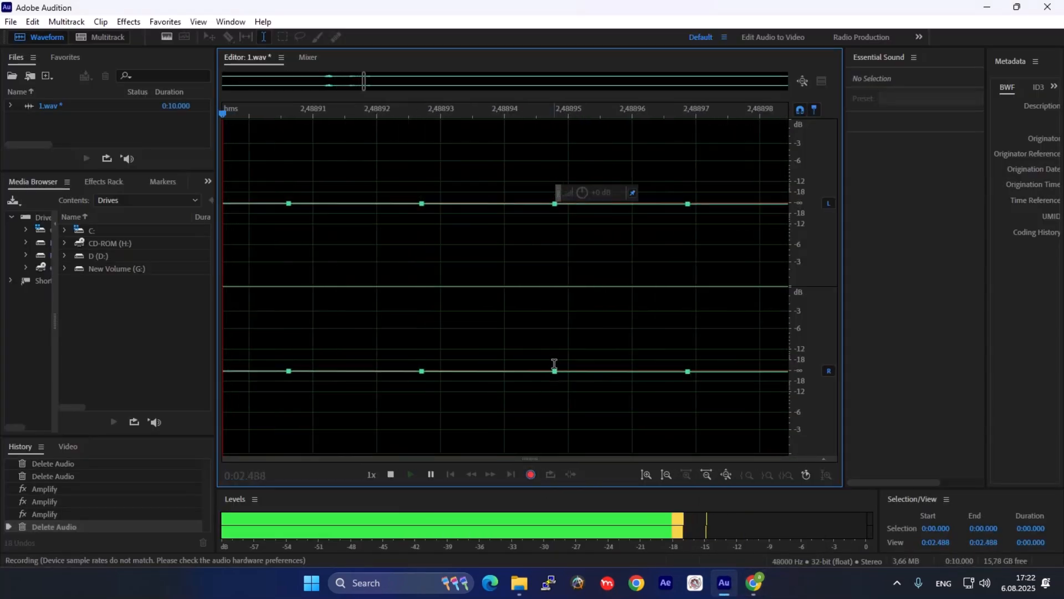
{"action": "key", "text": "space"}
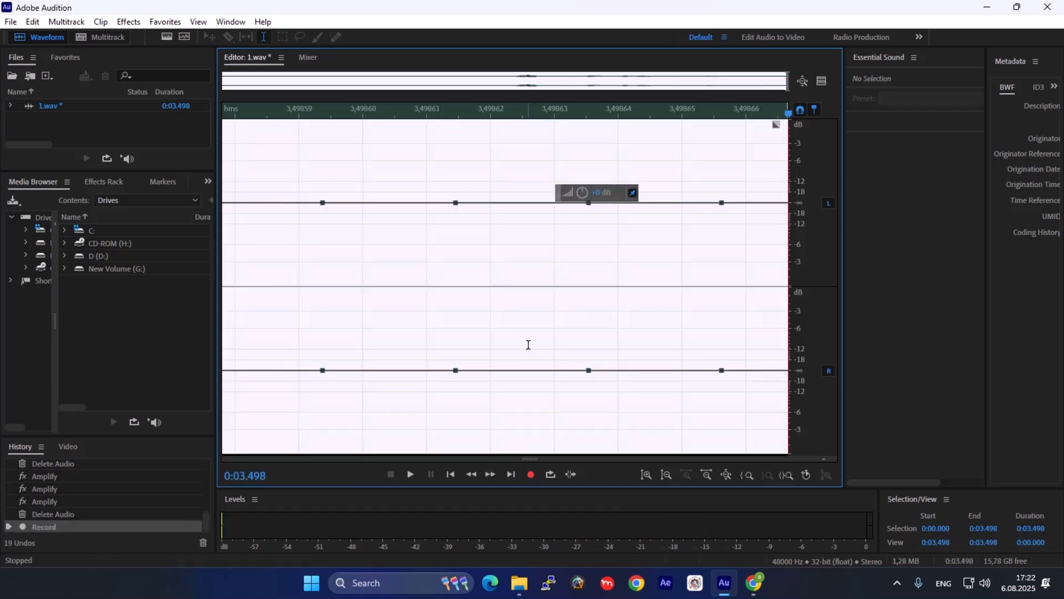
{"action": "key", "text": "Delete"}
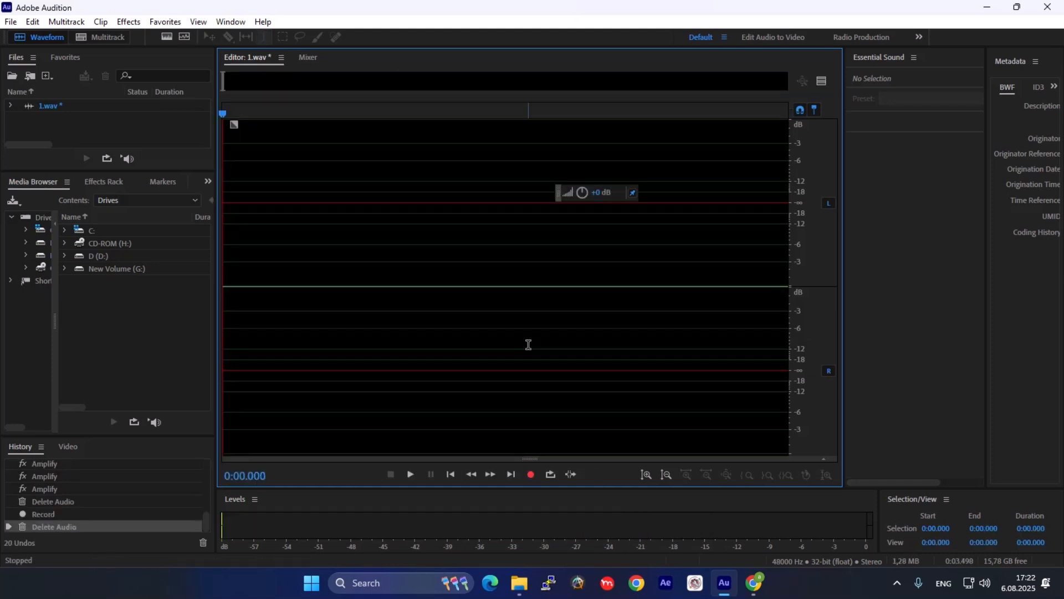
Record a voice-over take into 1.wav while reading the script in ChatGPT, and delete the whole take
{"action": "left_click", "coordinate": [531, 474]}
{"action": "left_click", "coordinate": [754, 582]}
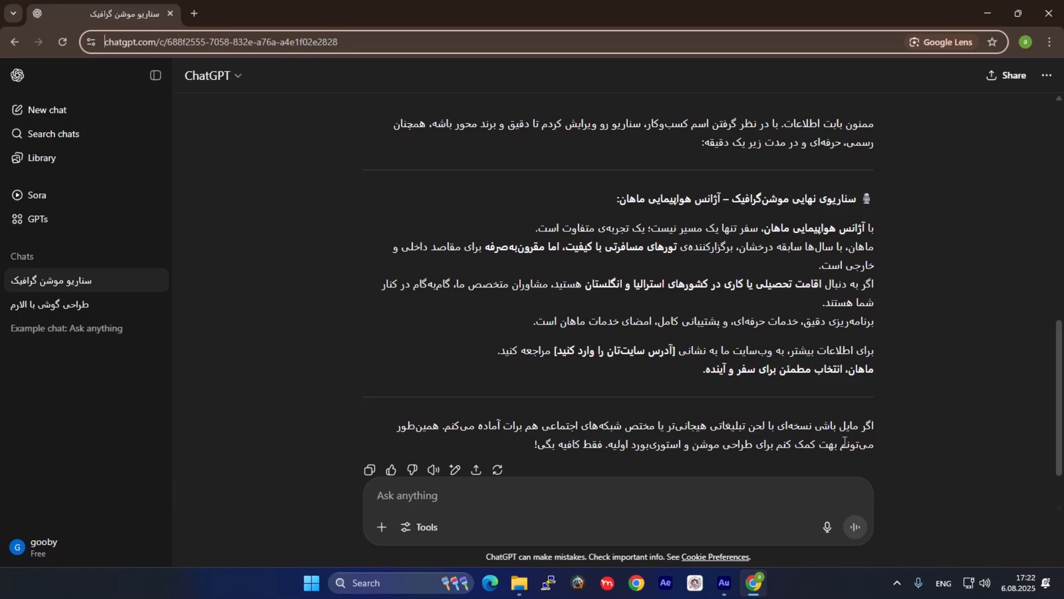
{"action": "left_click", "coordinate": [723, 582]}
{"action": "key", "text": "space"}
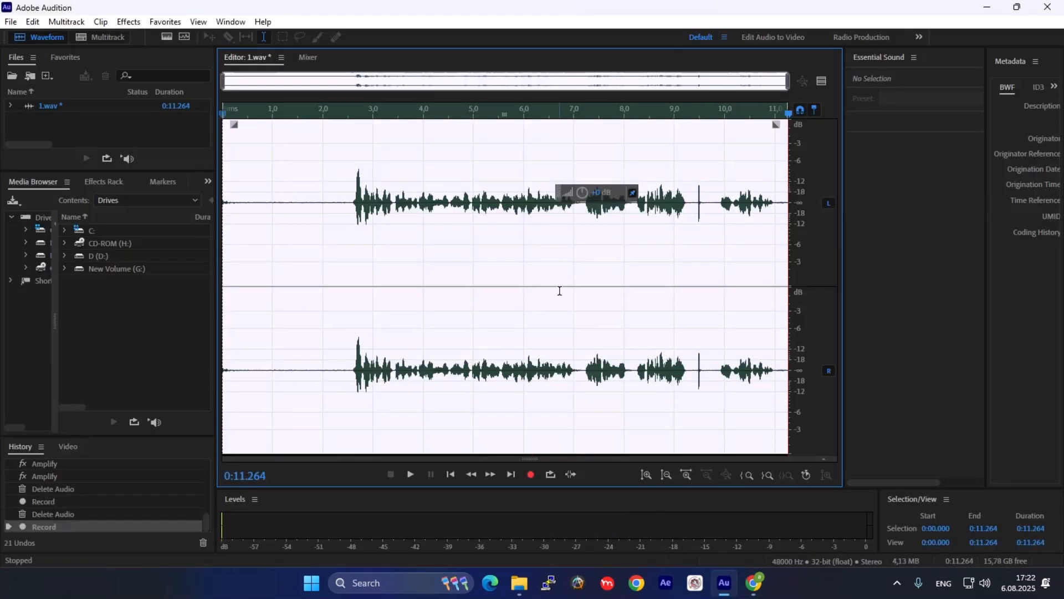
{"action": "key", "text": "Delete"}
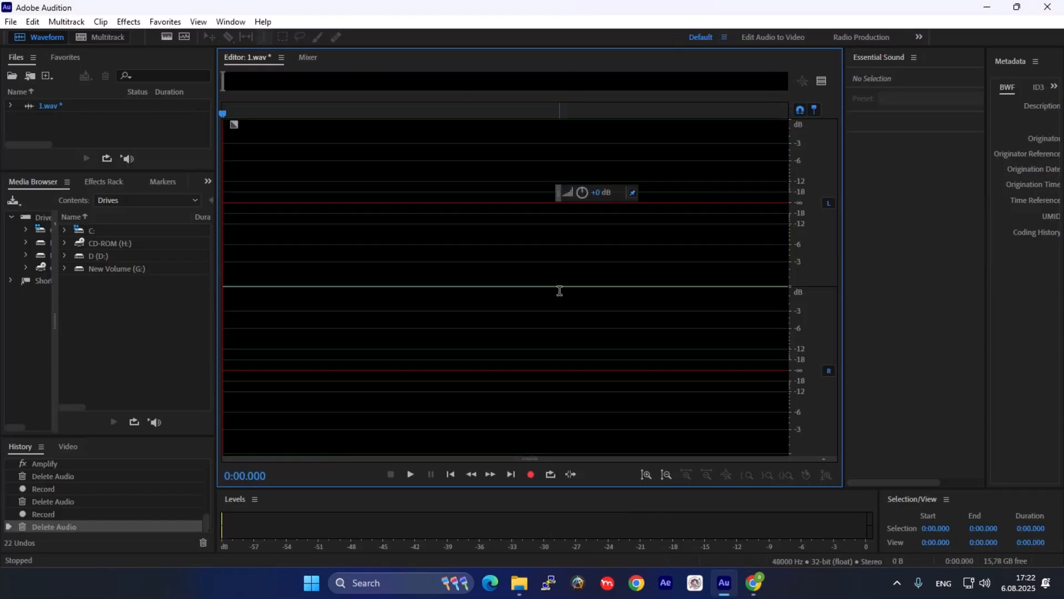
Record another voice-over take into the empty 1.wav from the ChatGPT script and stop the recording in Audition
{"action": "left_click", "coordinate": [528, 475]}
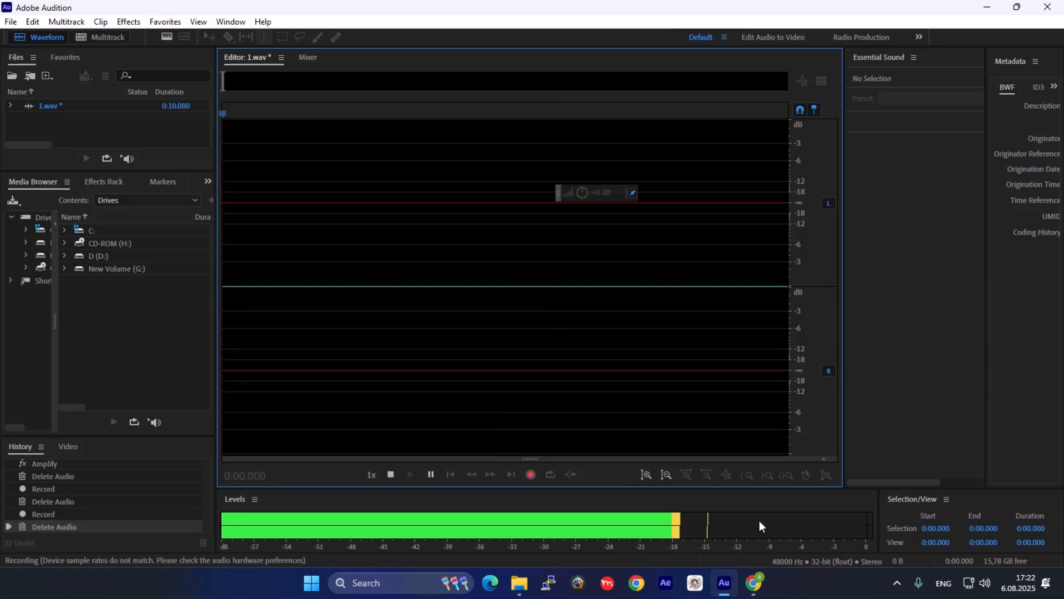
{"action": "left_click", "coordinate": [762, 590]}
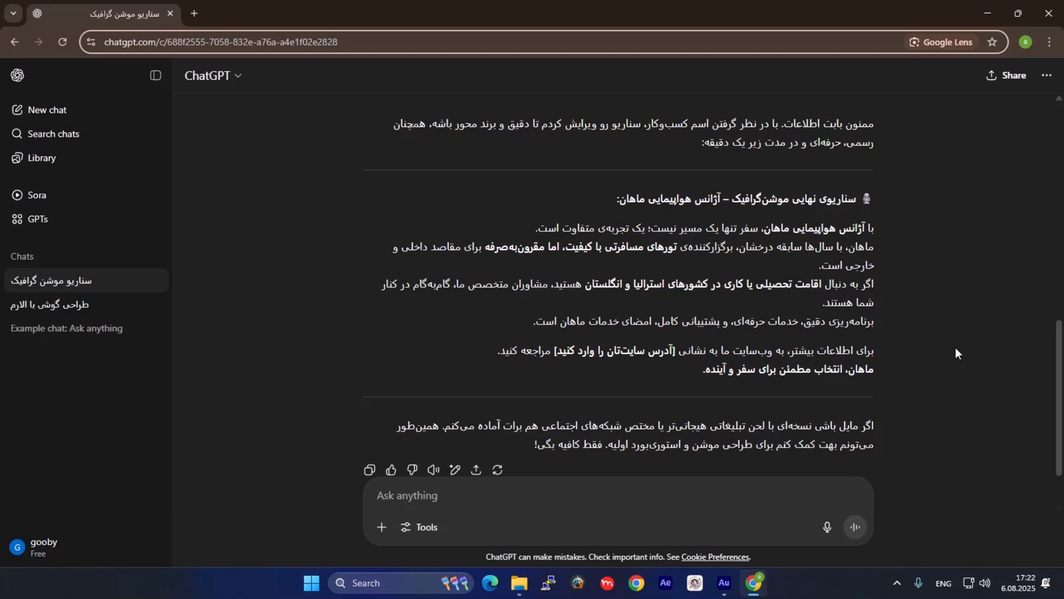
{"action": "left_click", "coordinate": [724, 583]}
{"action": "key", "text": "space"}
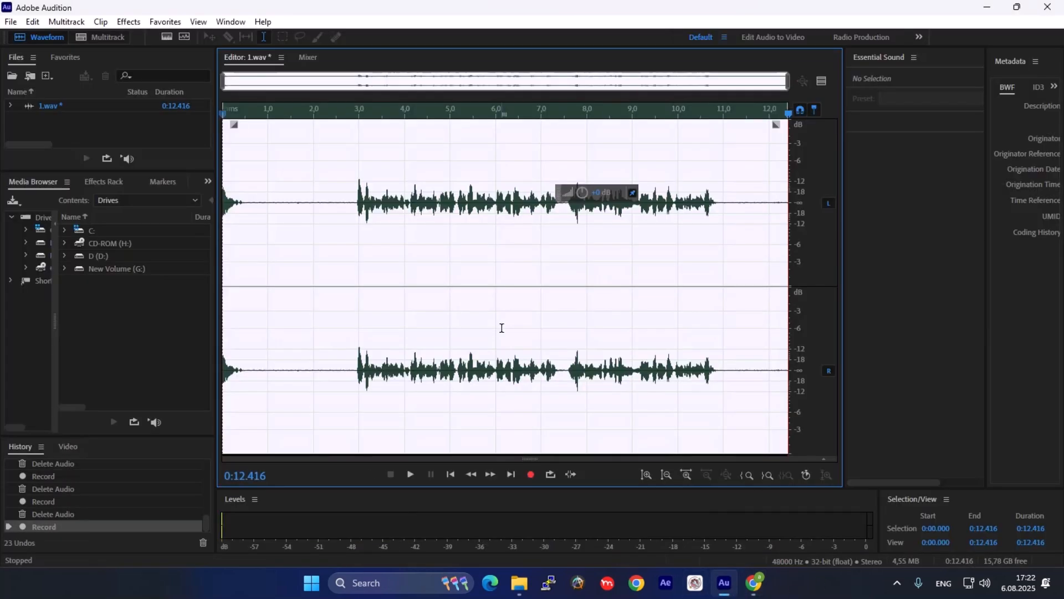
Play back the new take from its start and from just before the speech, and delete all its audio
{"action": "left_click", "coordinate": [233, 205]}
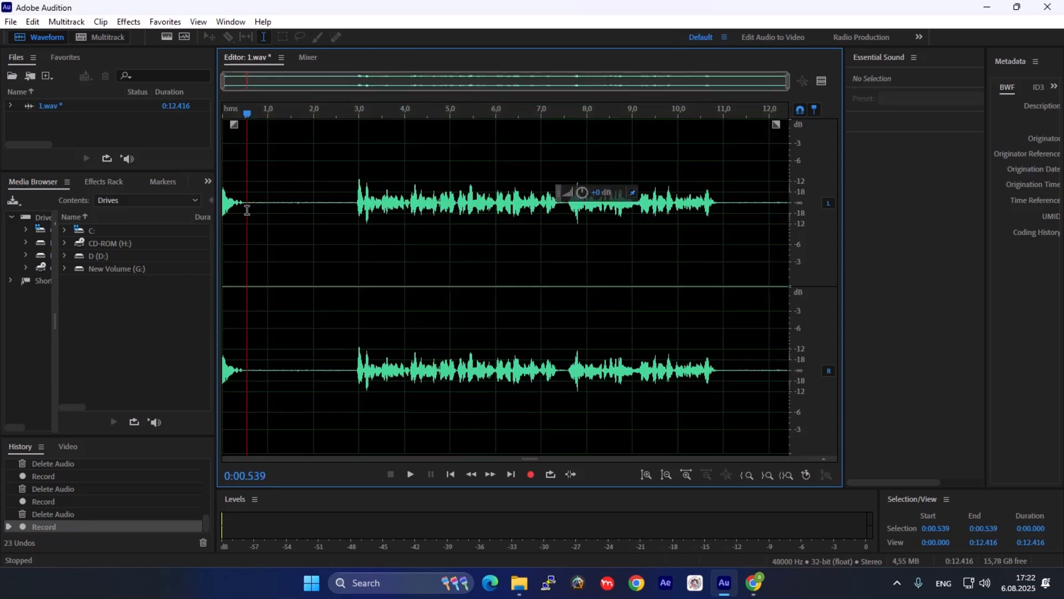
{"action": "left_click", "coordinate": [224, 240]}
{"action": "key", "text": "space"}
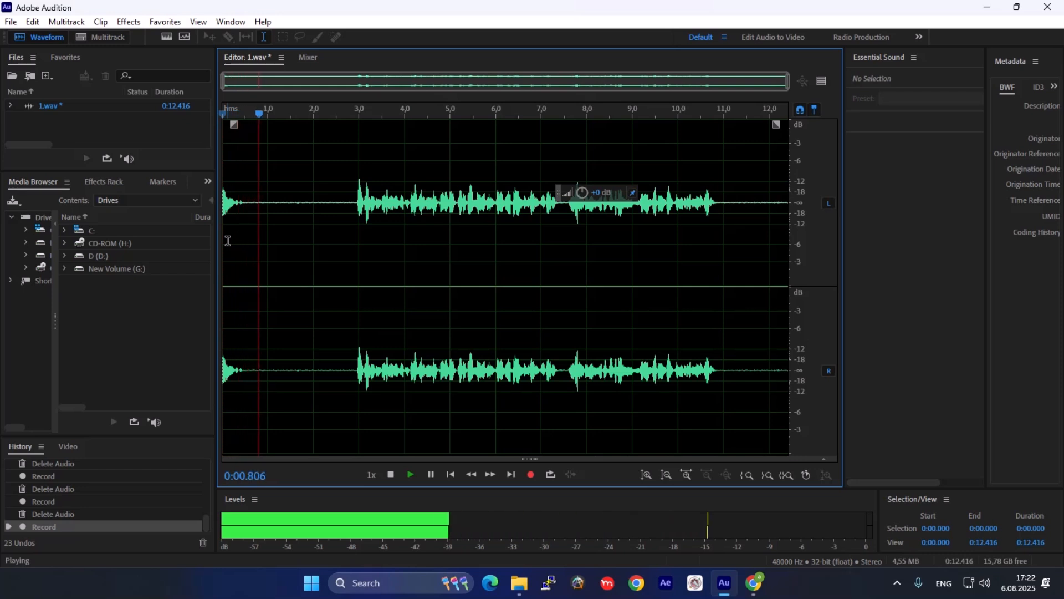
{"action": "double_click", "coordinate": [584, 261]}
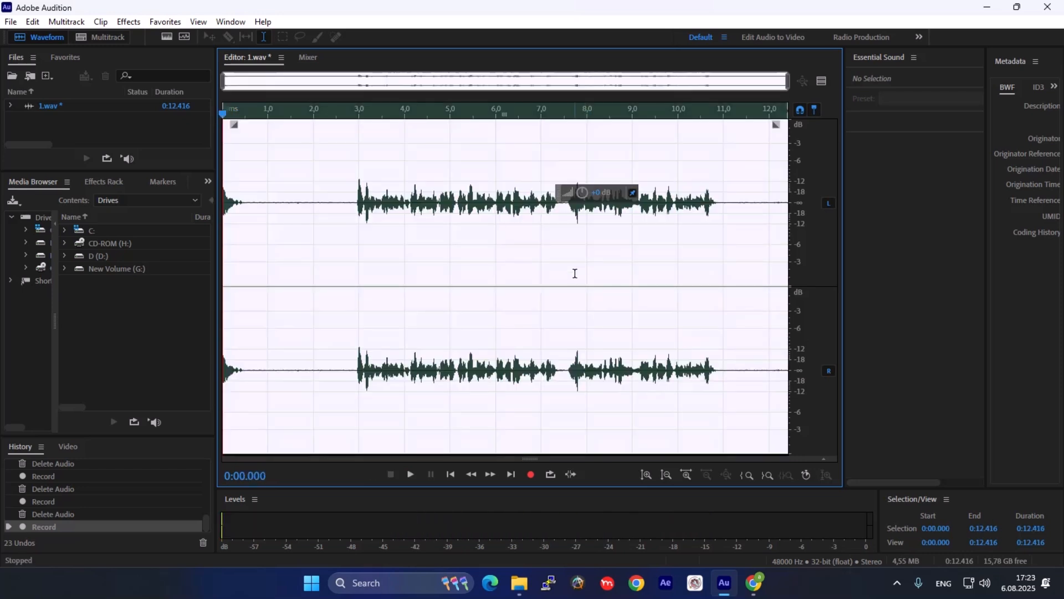
{"action": "left_click", "coordinate": [474, 295]}
{"action": "left_click", "coordinate": [352, 282]}
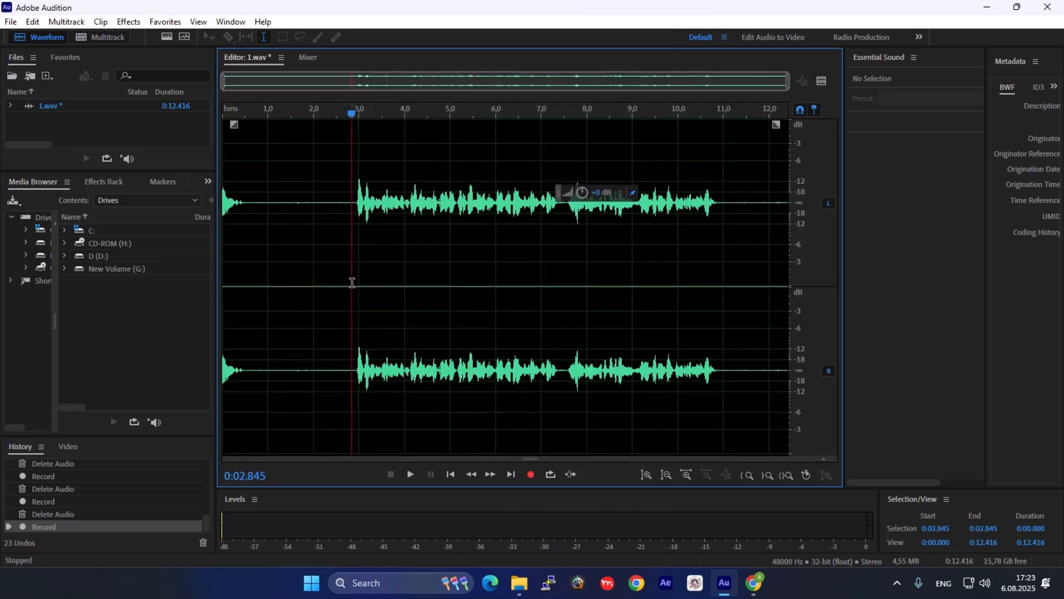
{"action": "key", "text": "space"}
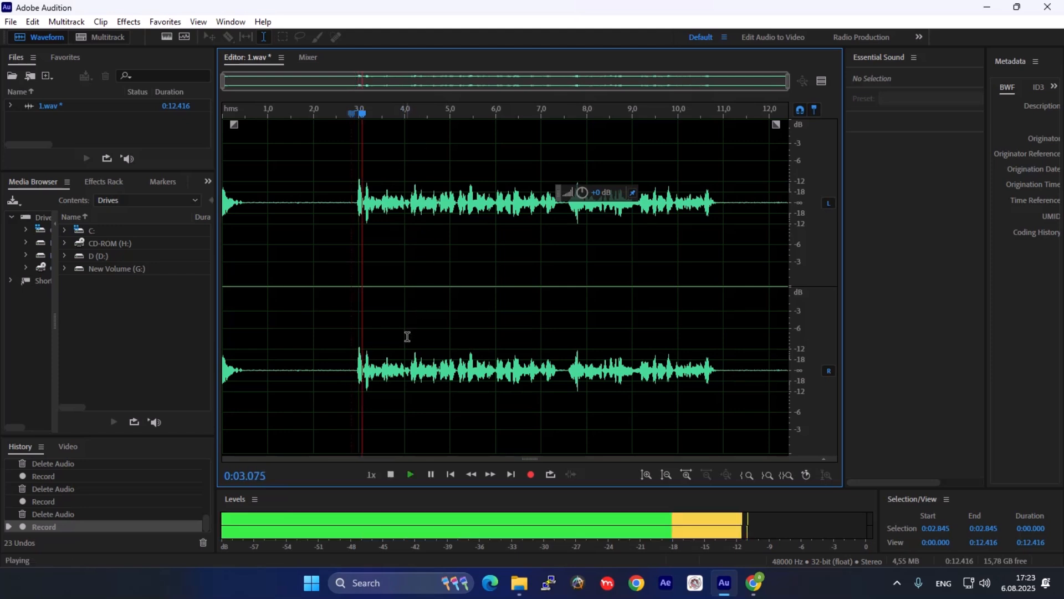
{"action": "key", "text": "space"}
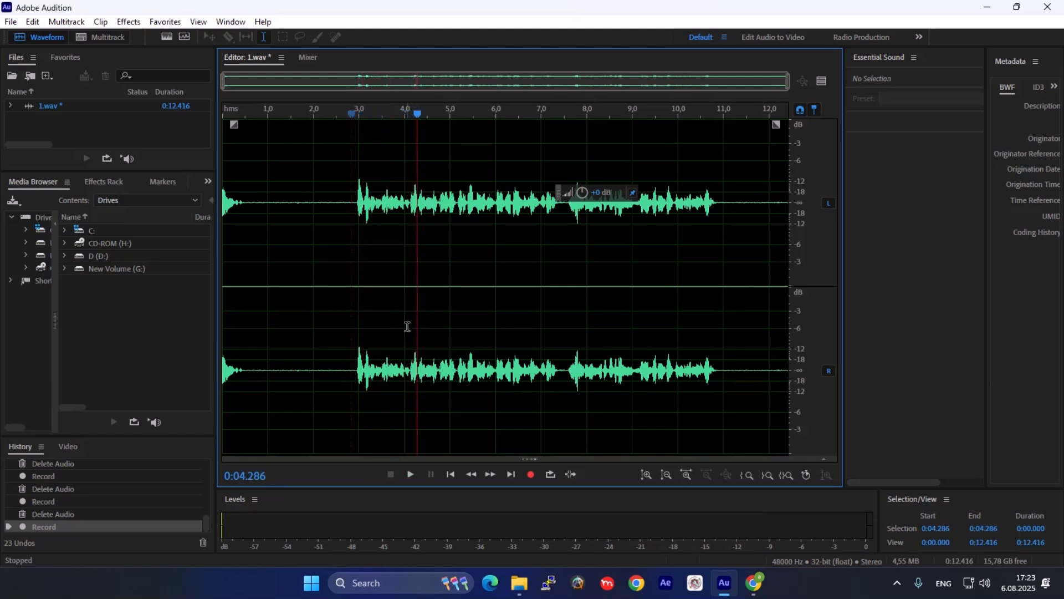
{"action": "key", "text": "ctrl+a"}
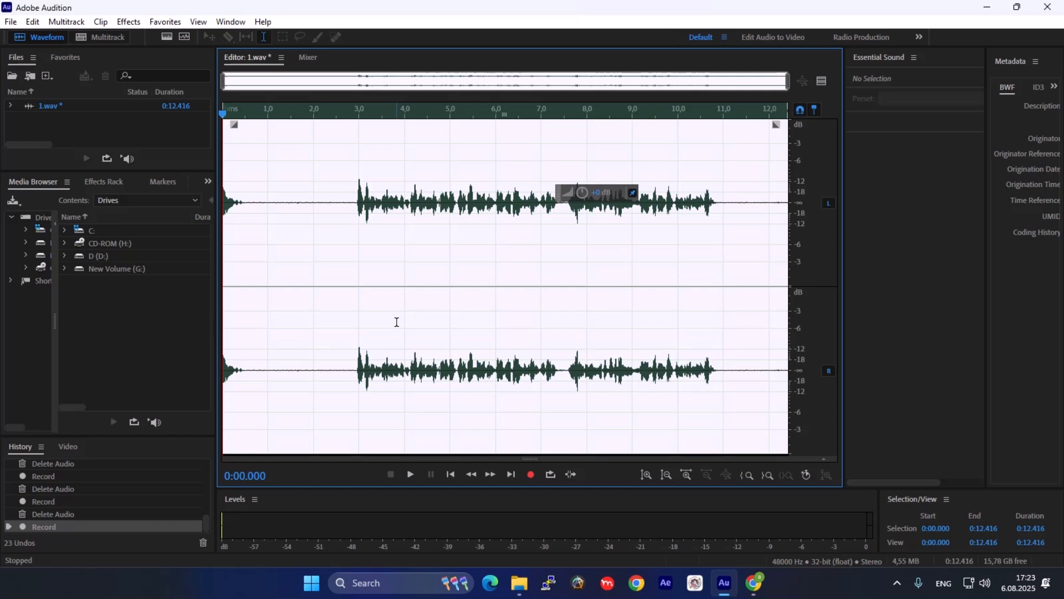
{"action": "key", "text": "Delete"}
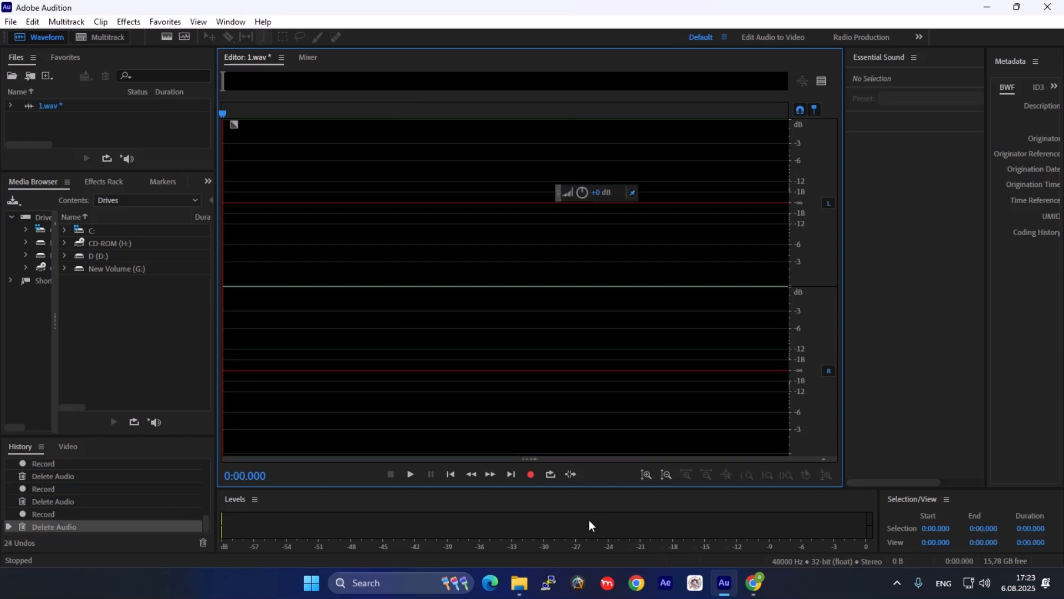
Record a fresh voice-over take of about 12.6 seconds into 1.wav while reading the ChatGPT script
{"action": "left_click", "coordinate": [531, 474]}
{"action": "left_click", "coordinate": [755, 582]}
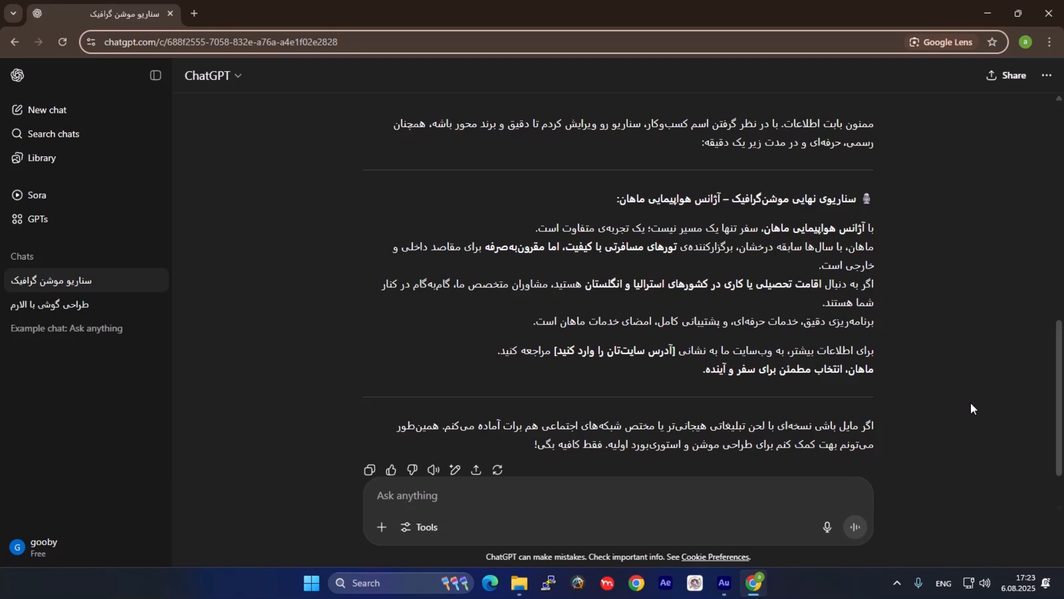
{"action": "left_click", "coordinate": [724, 582]}
{"action": "double_click", "coordinate": [633, 331]}
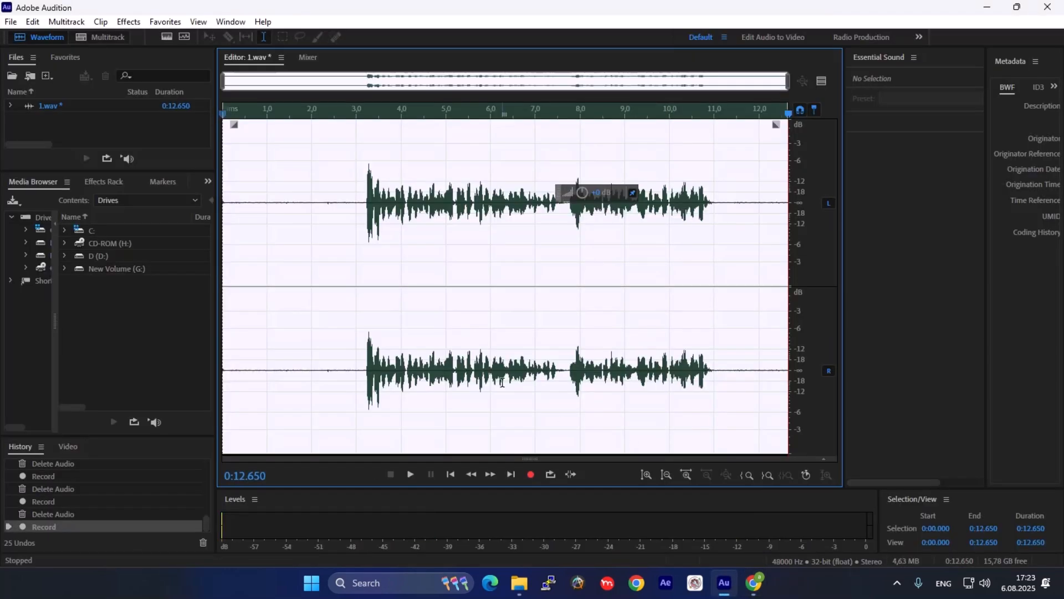
Amplify the entire voice-over take and apply Noise Reduction to it with the reduction amount raised
{"action": "left_click", "coordinate": [357, 287]}
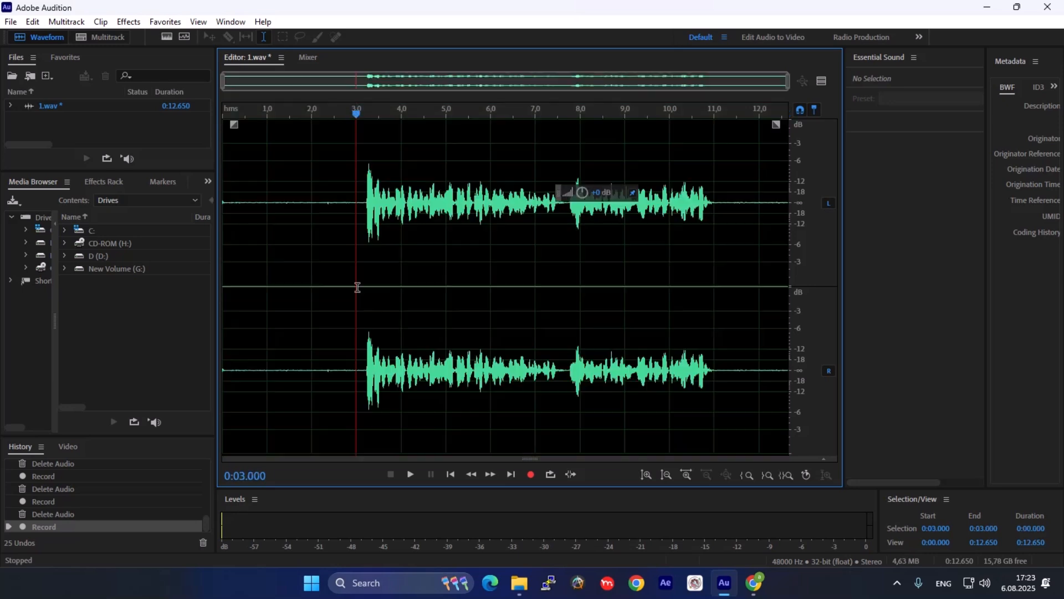
{"action": "left_click_drag", "start_coordinate": [601, 194], "coordinate": [617, 195]}
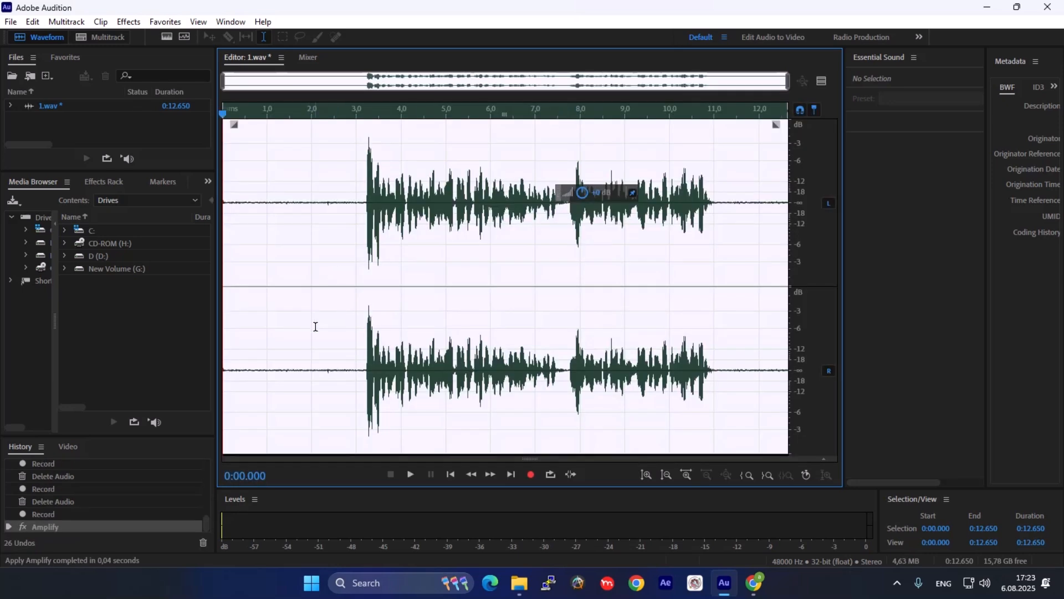
{"action": "left_click", "coordinate": [235, 288]}
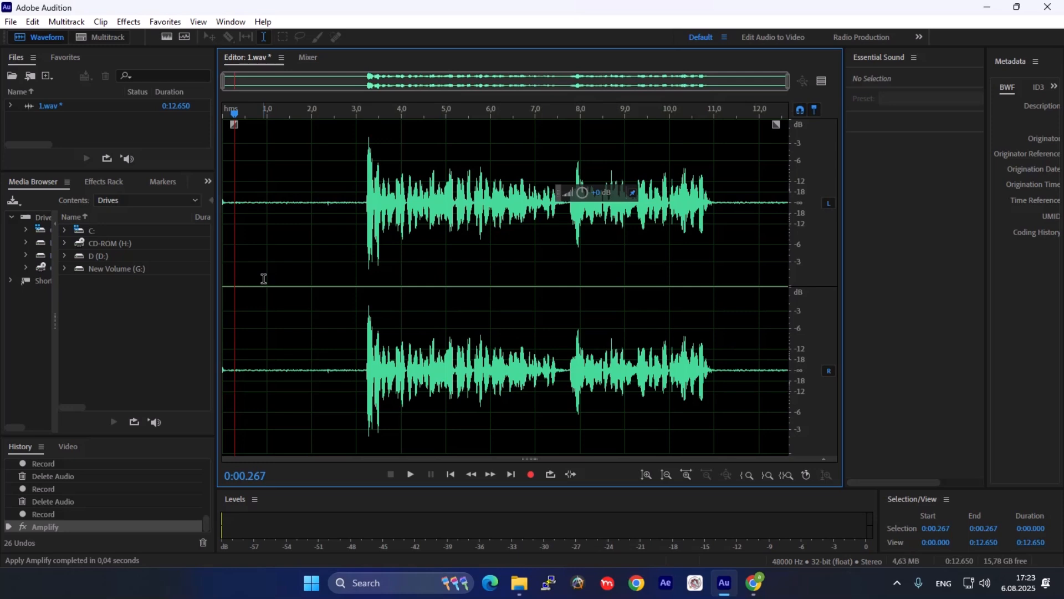
{"action": "key", "text": "ctrl+a"}
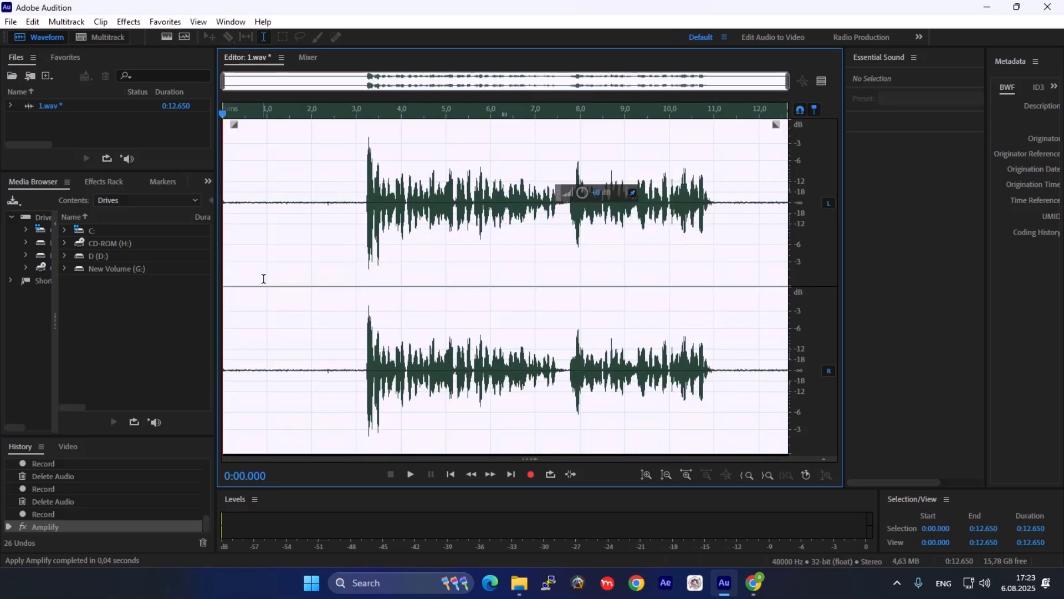
{"action": "key", "text": "ctrl+shift+p"}
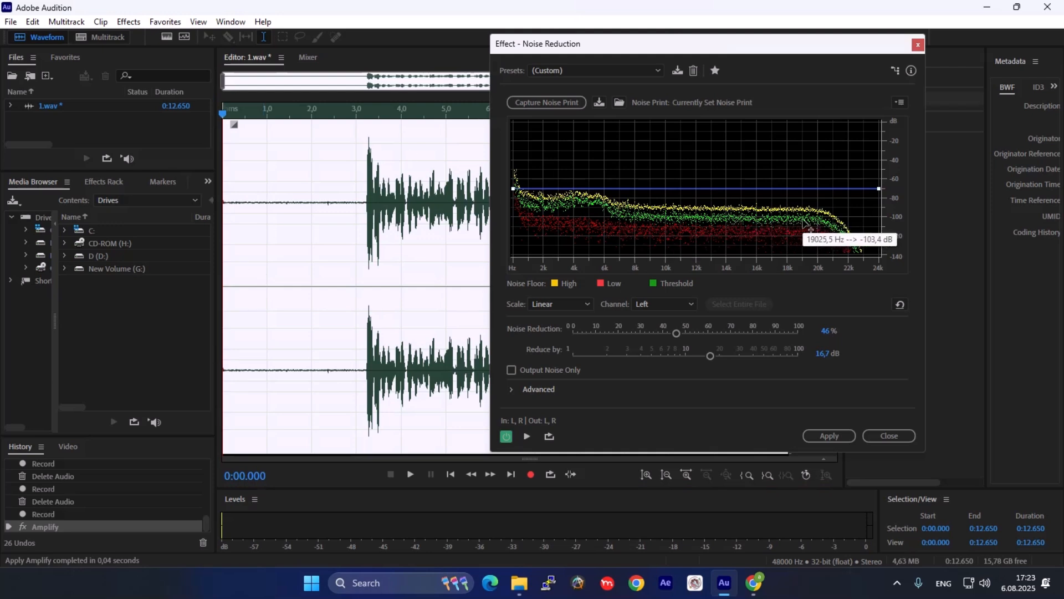
{"action": "left_click_drag", "start_coordinate": [674, 335], "coordinate": [706, 335]}
{"action": "left_click", "coordinate": [837, 433]}
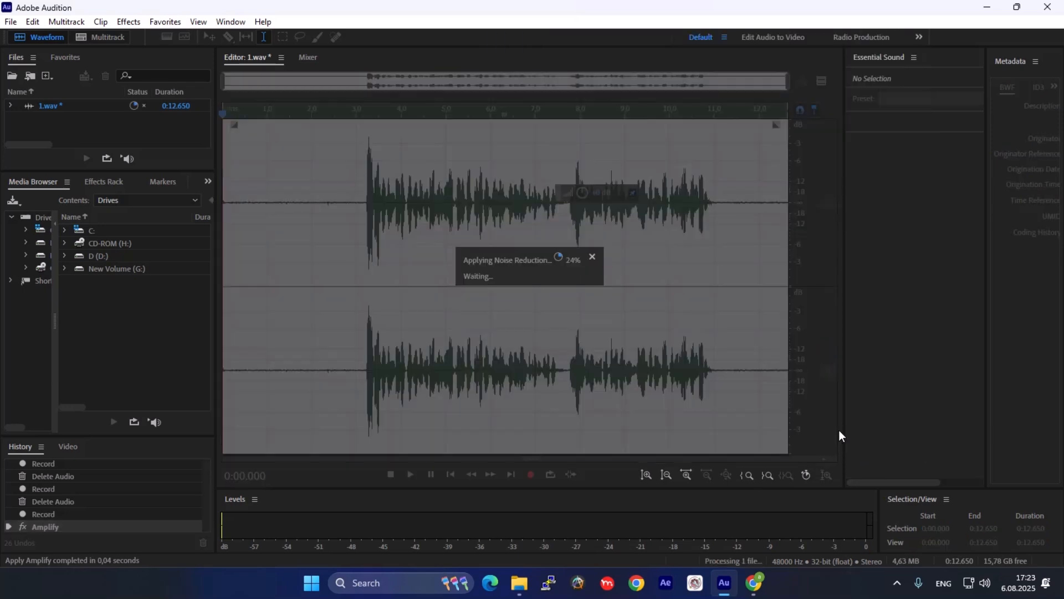
Delete about 2.8 seconds of silence before the first words and play back the trimmed voice-over
{"action": "left_click_drag", "start_coordinate": [349, 254], "coordinate": [219, 286]}
{"action": "key", "text": "Delete"}
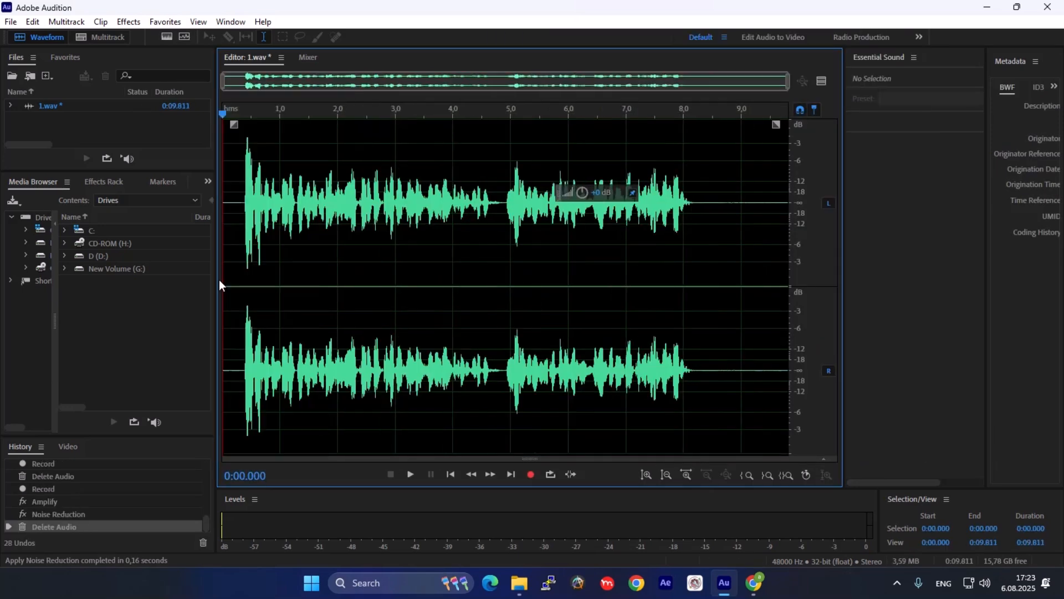
{"action": "key", "text": "space"}
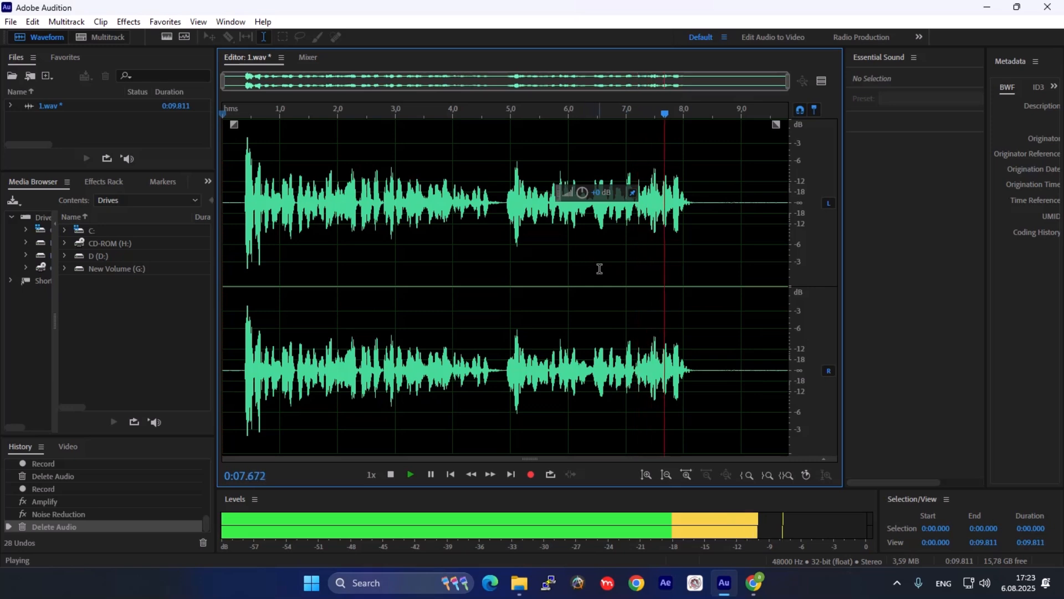
Boost the volume of the second phrase, from about 4.9 to 8.4 s, and lower the opening peak at 0.38–0.73 s by 1.2 dB
{"action": "left_click_drag", "start_coordinate": [707, 257], "coordinate": [504, 256]}
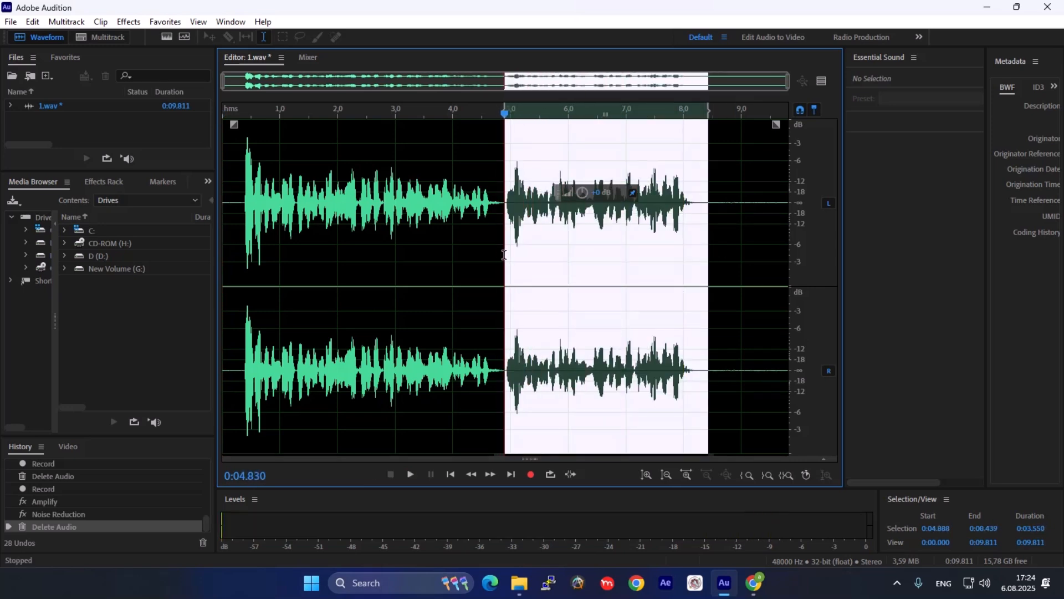
{"action": "left_click_drag", "start_coordinate": [598, 191], "coordinate": [609, 195]}
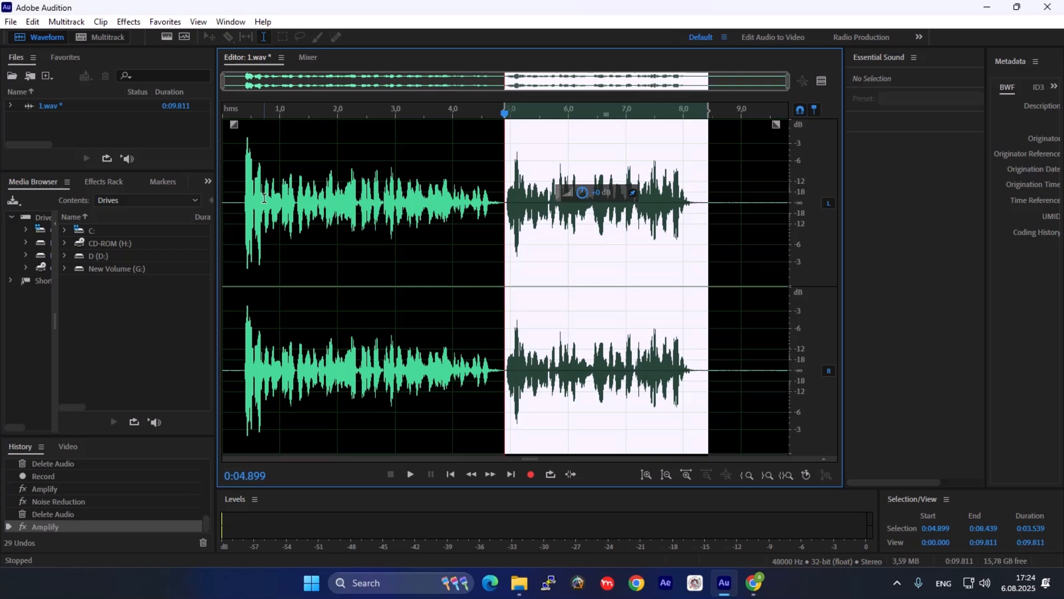
{"action": "left_click", "coordinate": [241, 212]}
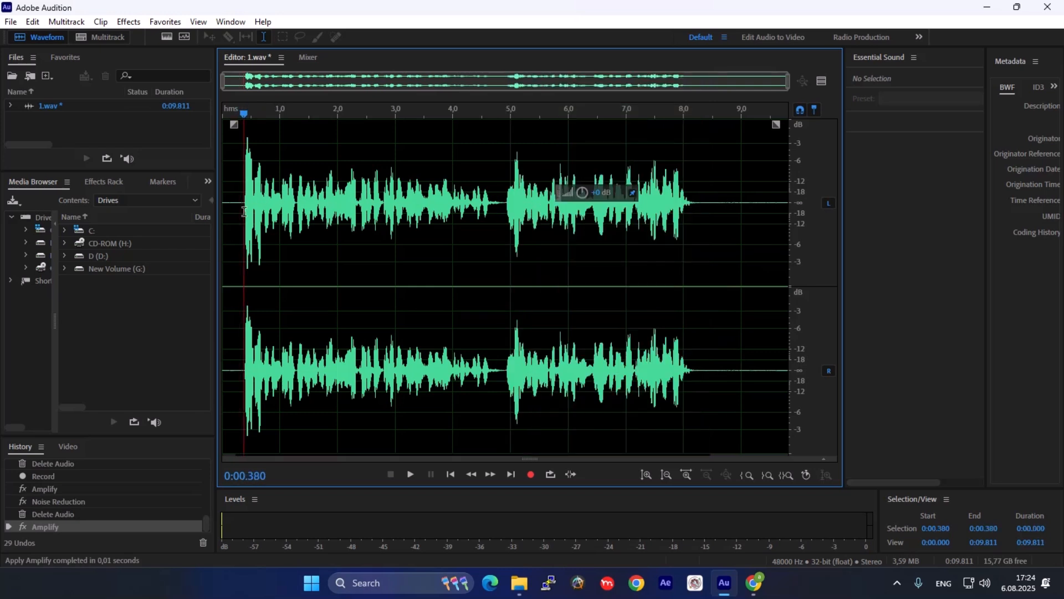
{"action": "left_click_drag", "start_coordinate": [243, 211], "coordinate": [264, 212]}
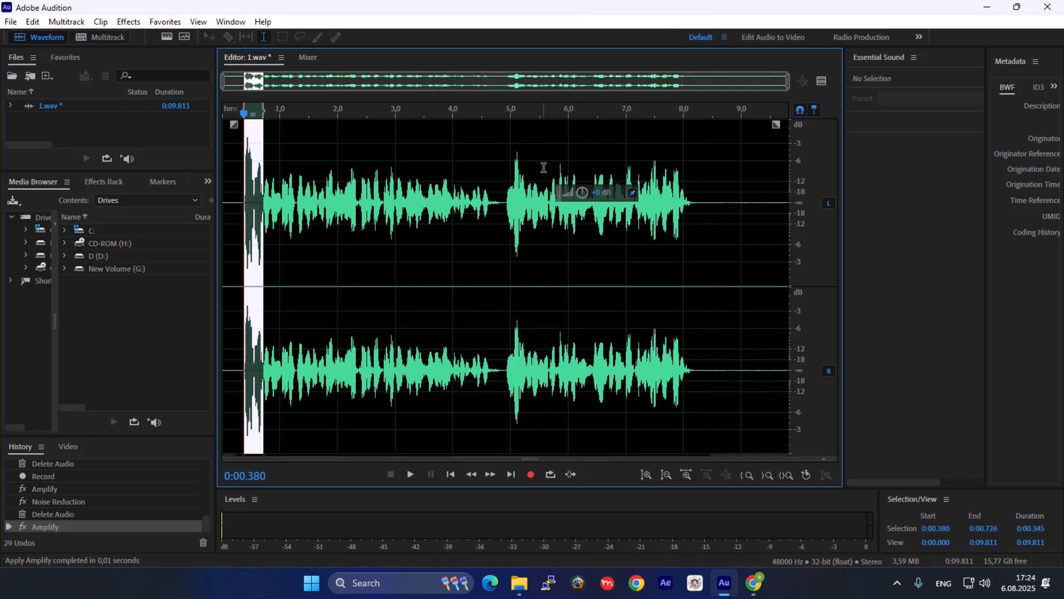
{"action": "mouse_move", "coordinate": [599, 195]}
{"action": "left_mouse_down"}
{"action": "mouse_move", "coordinate": [591, 196]}
{"action": "mouse_move", "coordinate": [600, 198]}
{"action": "left_mouse_up"}
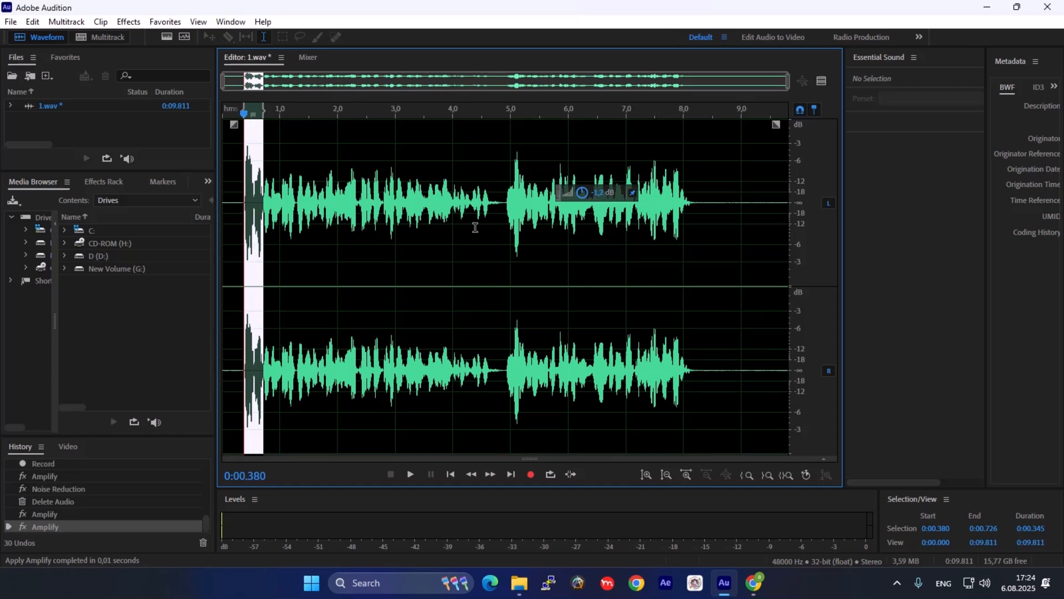
{"action": "left_click", "coordinate": [235, 277]}
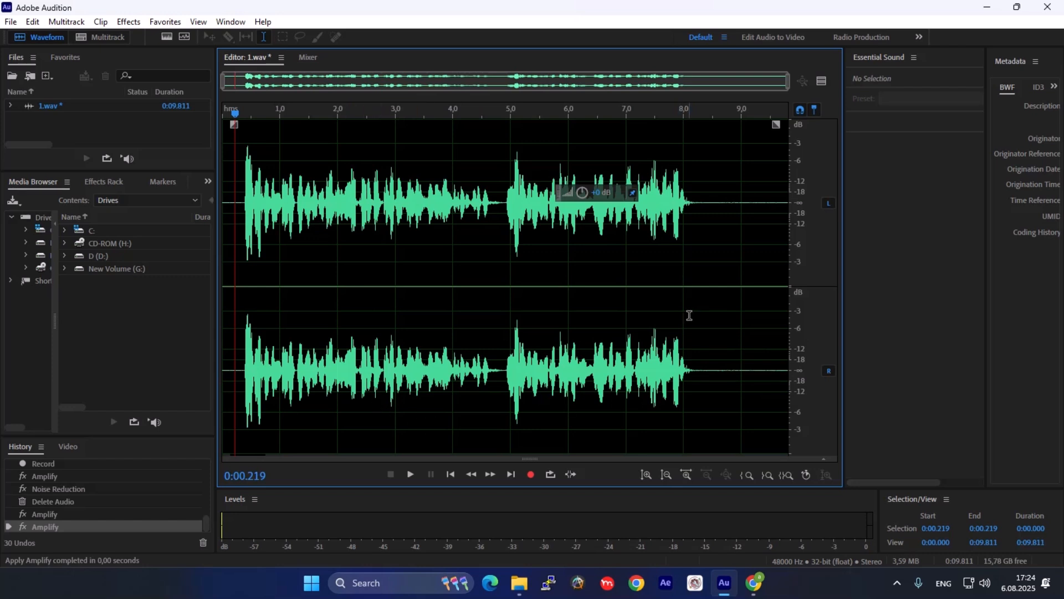
Play back the adjusted voice-over and save it as 2.wav in the sounds folder
{"action": "key", "text": "space"}
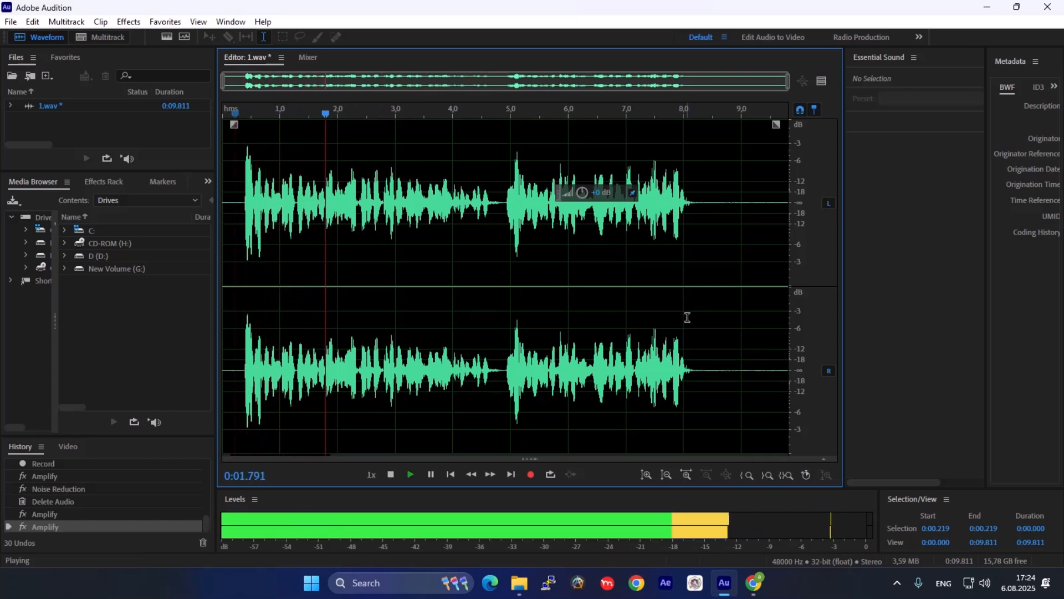
{"action": "key", "text": "space"}
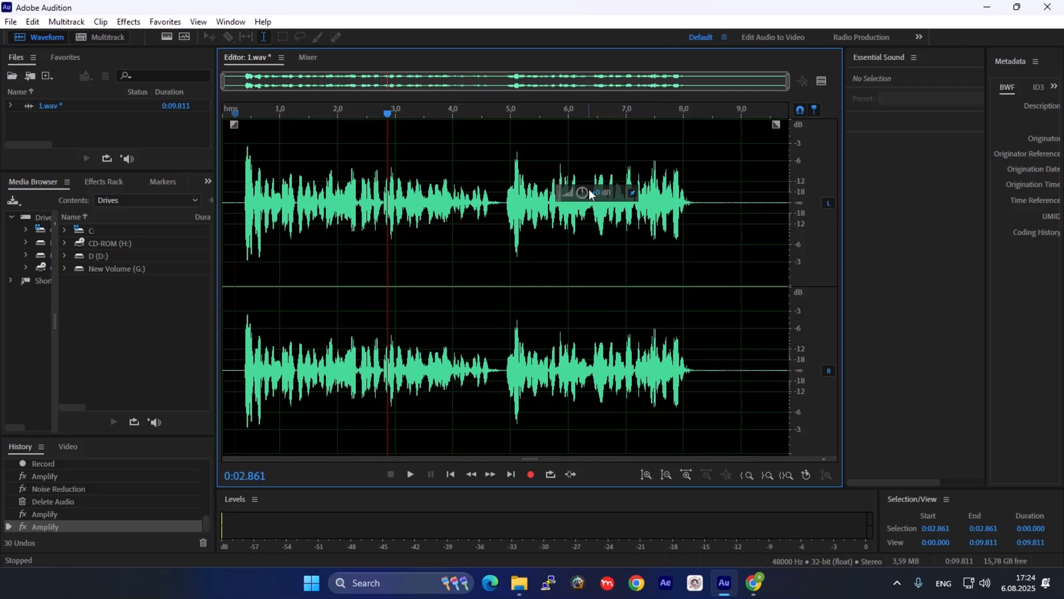
{"action": "key", "text": "ctrl+shift+s"}
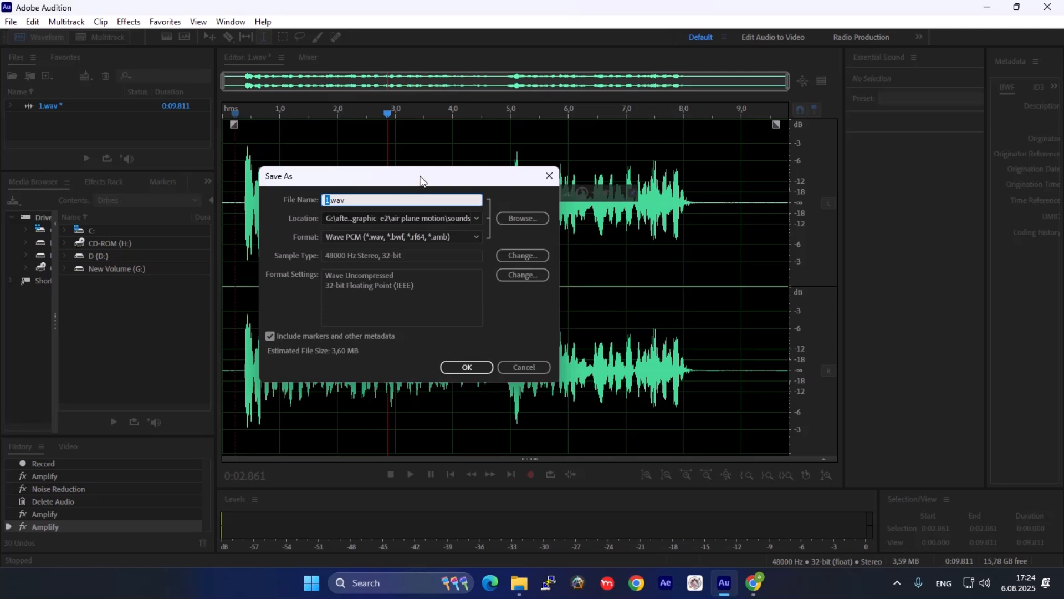
{"action": "left_click_drag", "start_coordinate": [420, 179], "coordinate": [622, 187]}
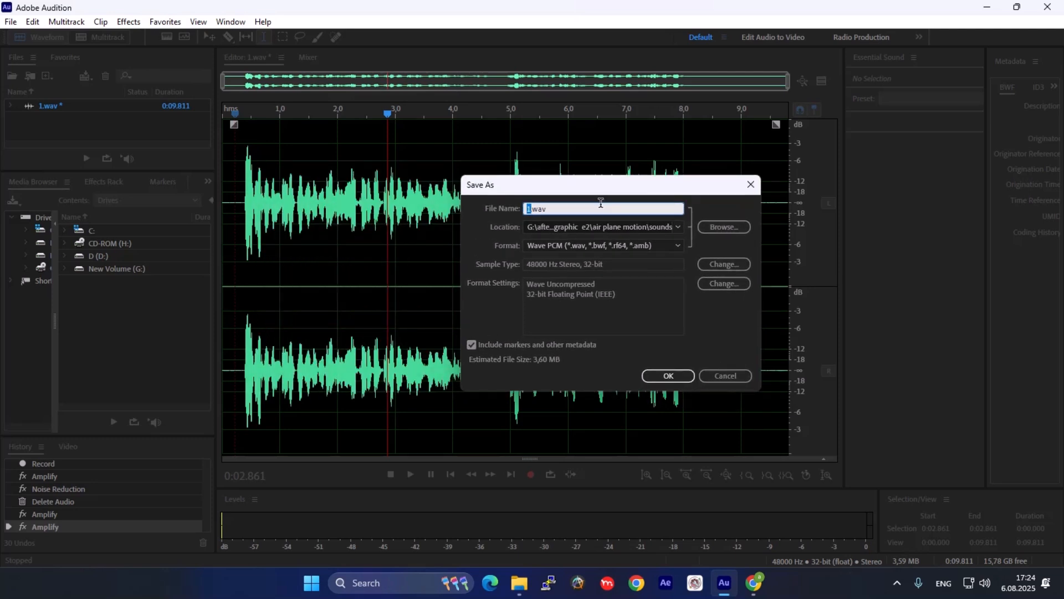
{"action": "type", "text": "2"}
{"action": "left_click", "coordinate": [710, 227]}
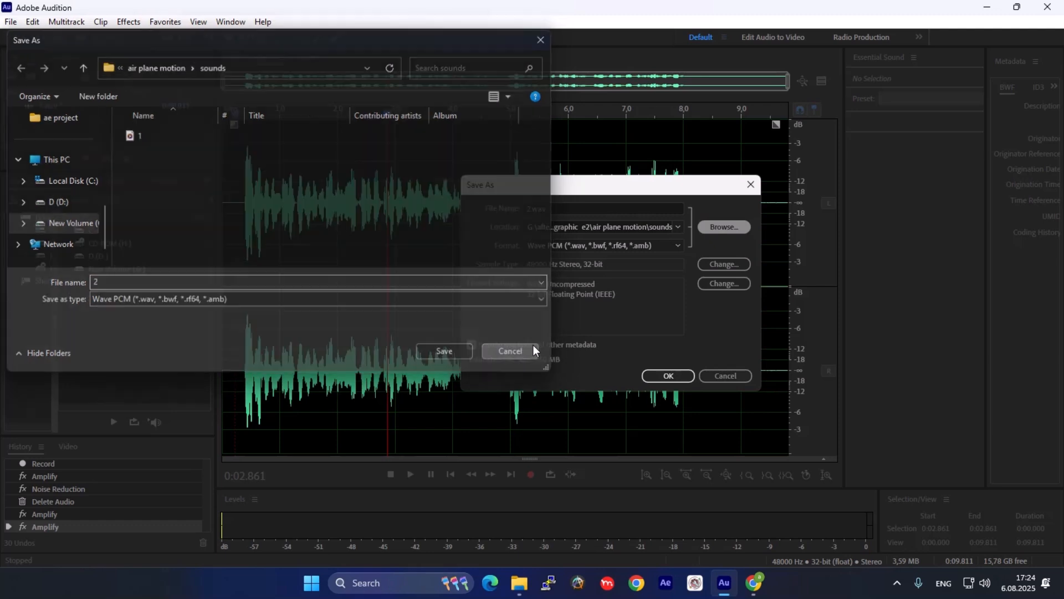
{"action": "left_click", "coordinate": [532, 350]}
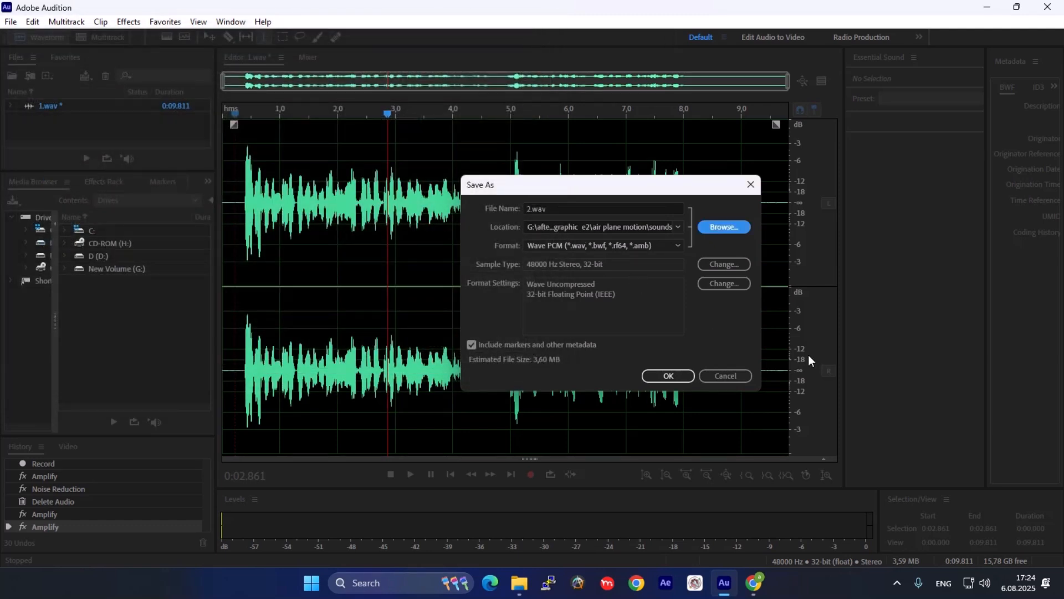
{"action": "left_click", "coordinate": [670, 377]}
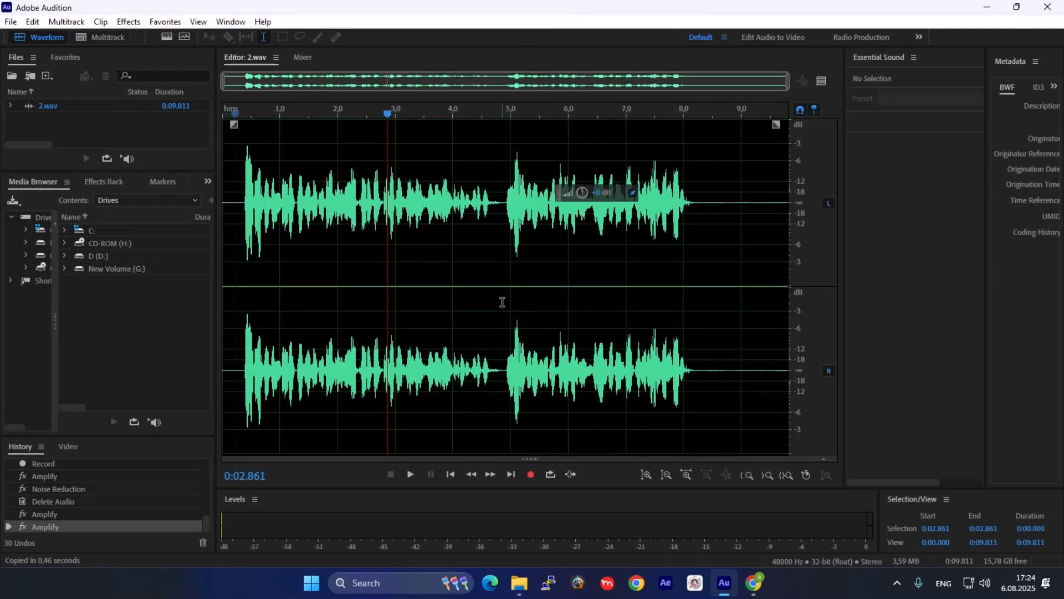
Clear all audio from 2.wav and record a new take of about 9.3 seconds while reading the ChatGPT script
{"action": "left_click", "coordinate": [502, 302]}
{"action": "key", "text": "ctrl+a"}
{"action": "key", "text": "Delete"}
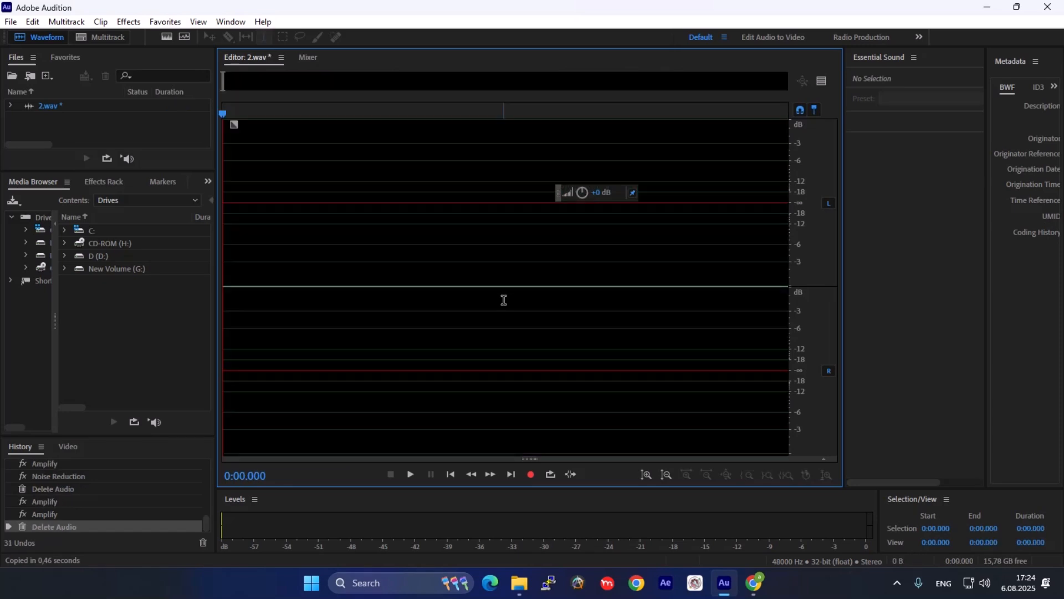
{"action": "left_click", "coordinate": [755, 582]}
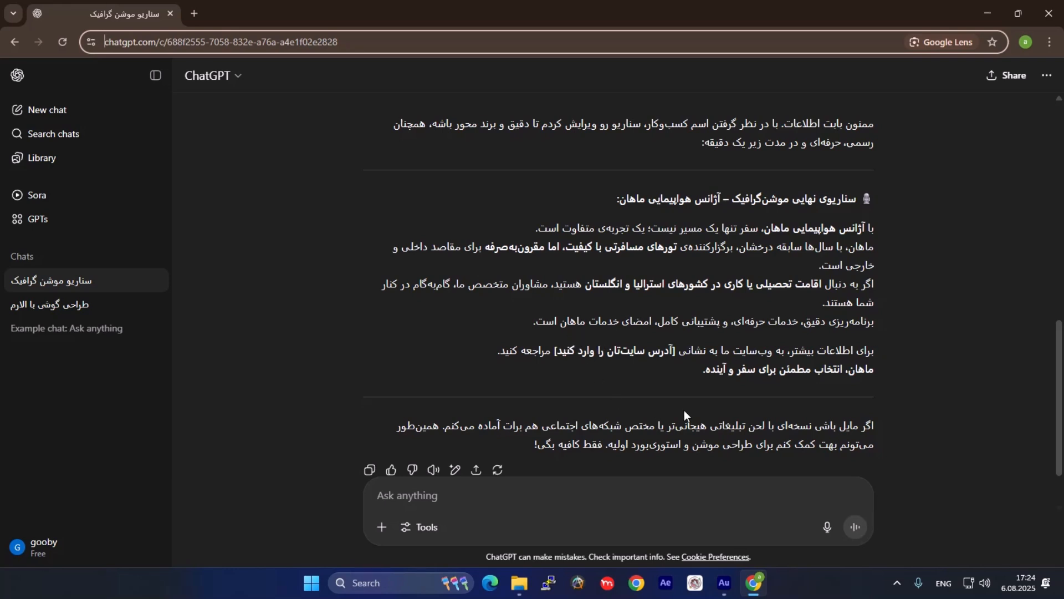
{"action": "left_click", "coordinate": [726, 582]}
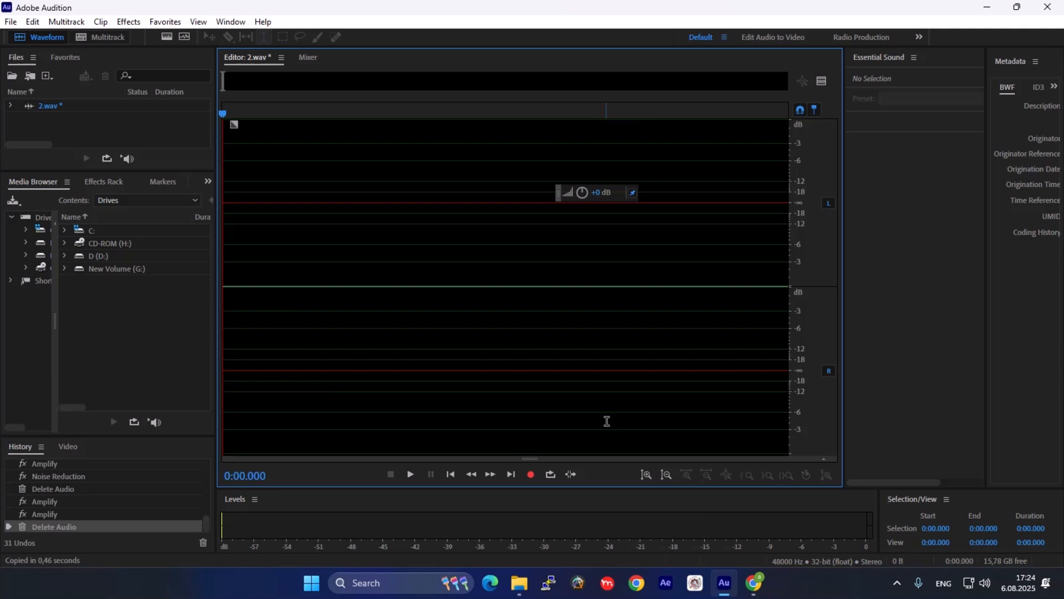
{"action": "left_click", "coordinate": [532, 474]}
{"action": "left_click", "coordinate": [755, 582]}
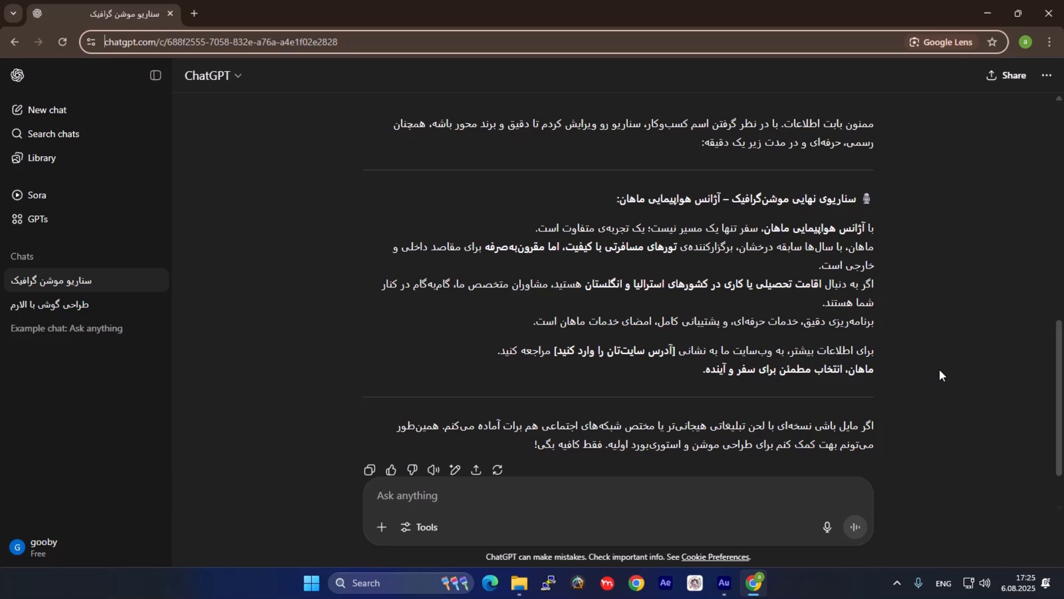
{"action": "left_click", "coordinate": [725, 589]}
{"action": "key", "text": "space"}
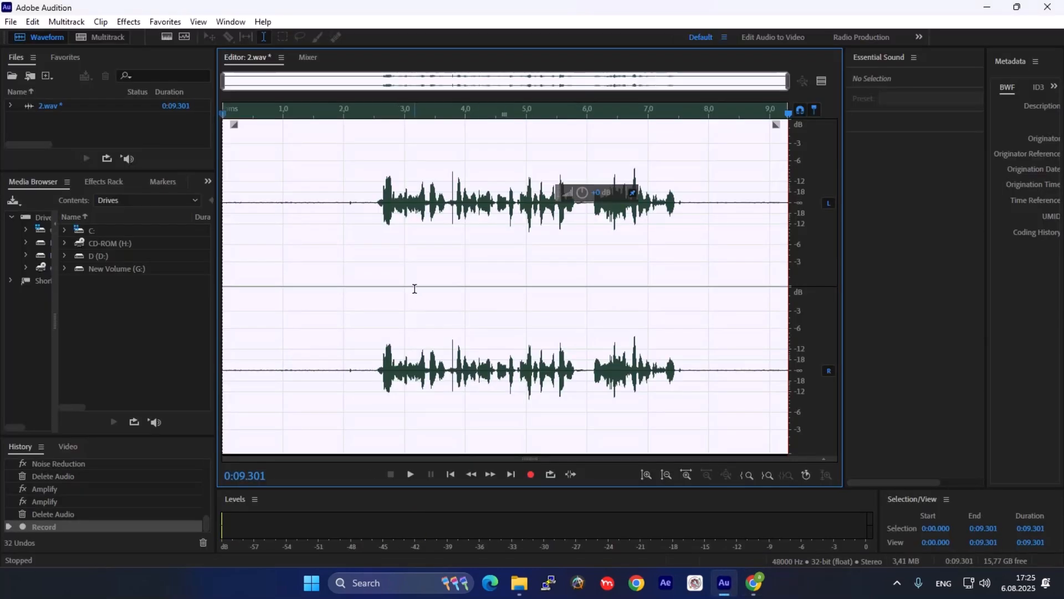
Apply Noise Reduction to the entire new take and amplify it
{"action": "left_click_drag", "start_coordinate": [364, 263], "coordinate": [132, 268]}
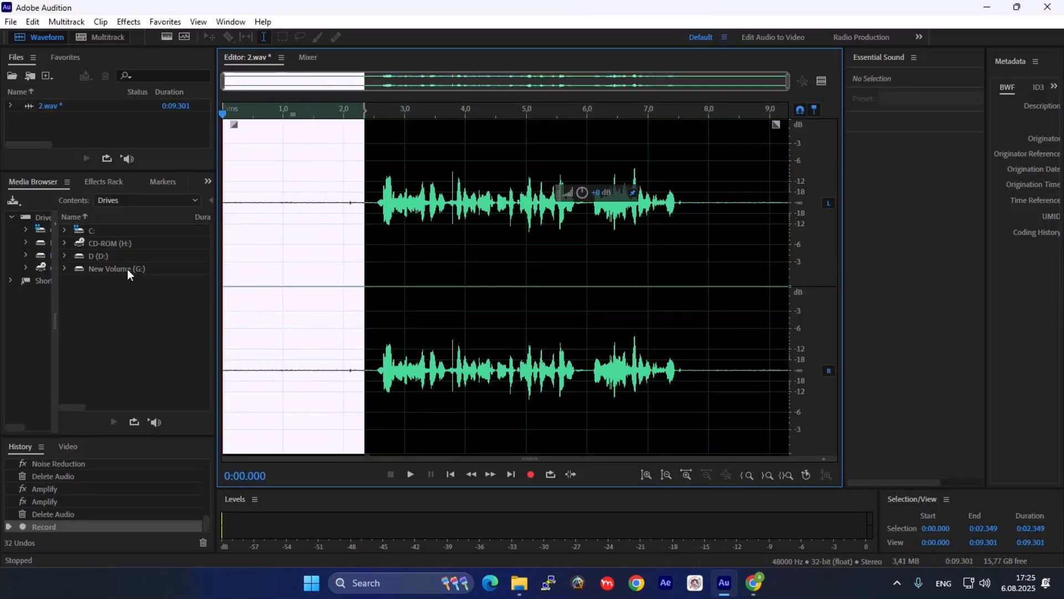
{"action": "key", "text": "ctrl+a"}
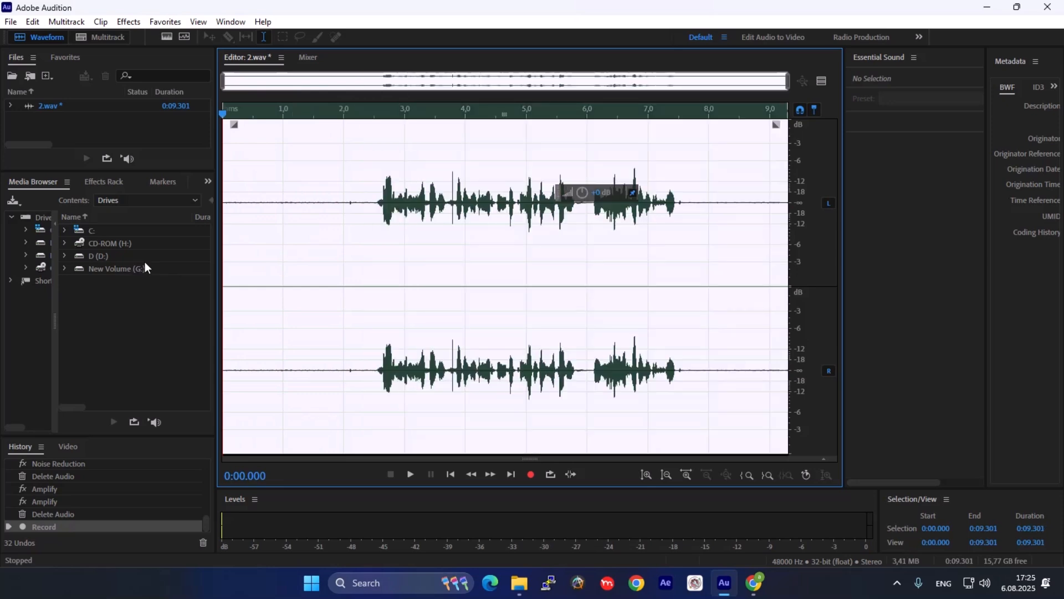
{"action": "key", "text": "ctrl+shift+p"}
{"action": "key", "text": "Return"}
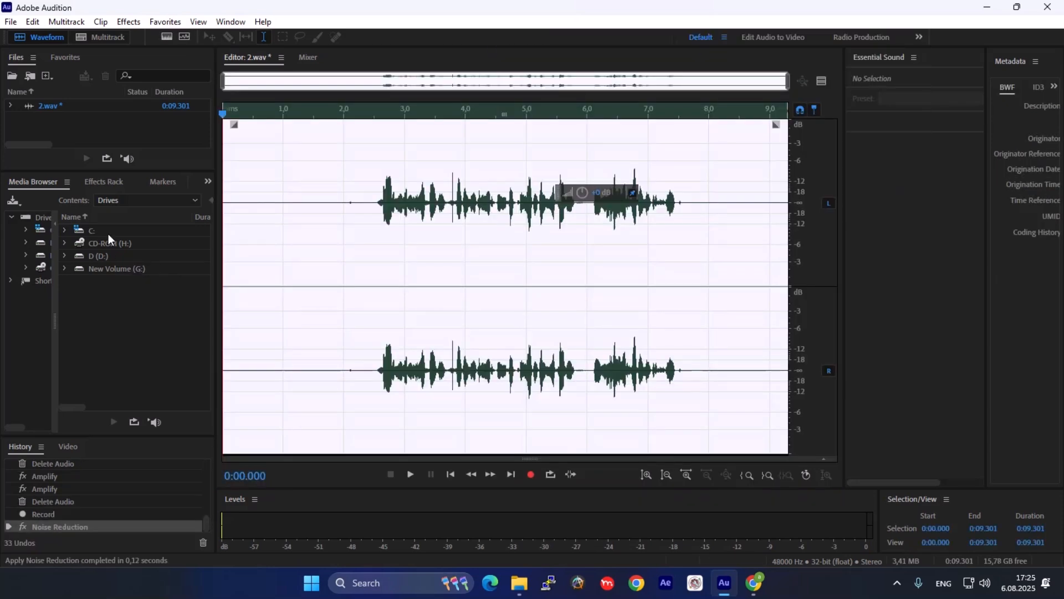
{"action": "left_click_drag", "start_coordinate": [602, 192], "coordinate": [613, 190]}
Delete about 2.5 seconds of silence before the first words and save the take as 3.wav in the sounds folder
{"action": "left_click_drag", "start_coordinate": [371, 266], "coordinate": [134, 263]}
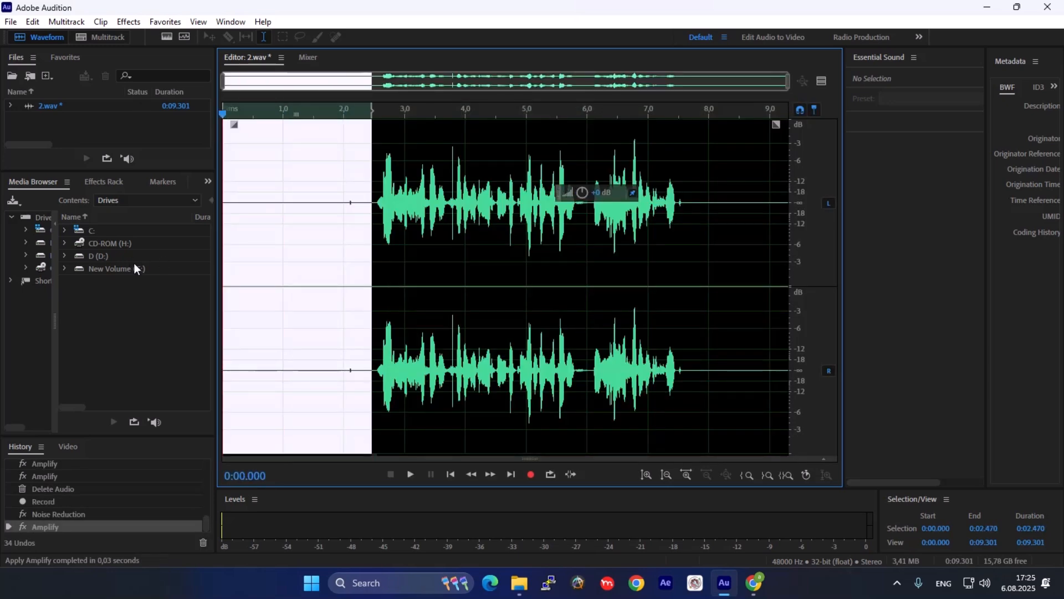
{"action": "key", "text": "Delete"}
{"action": "key", "text": "ctrl+shift+s"}
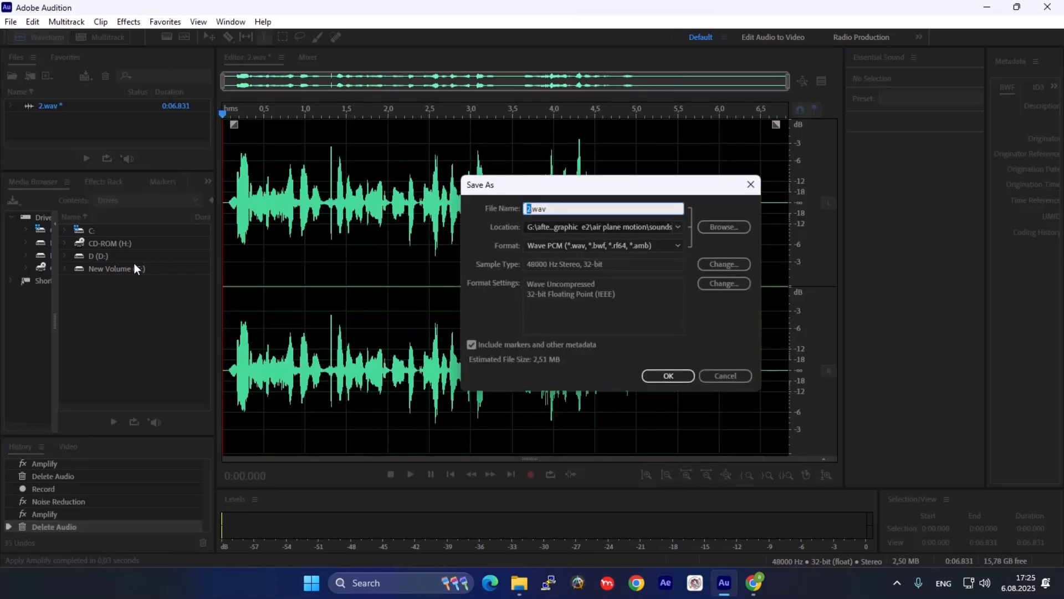
{"action": "left_click", "coordinate": [668, 376]}
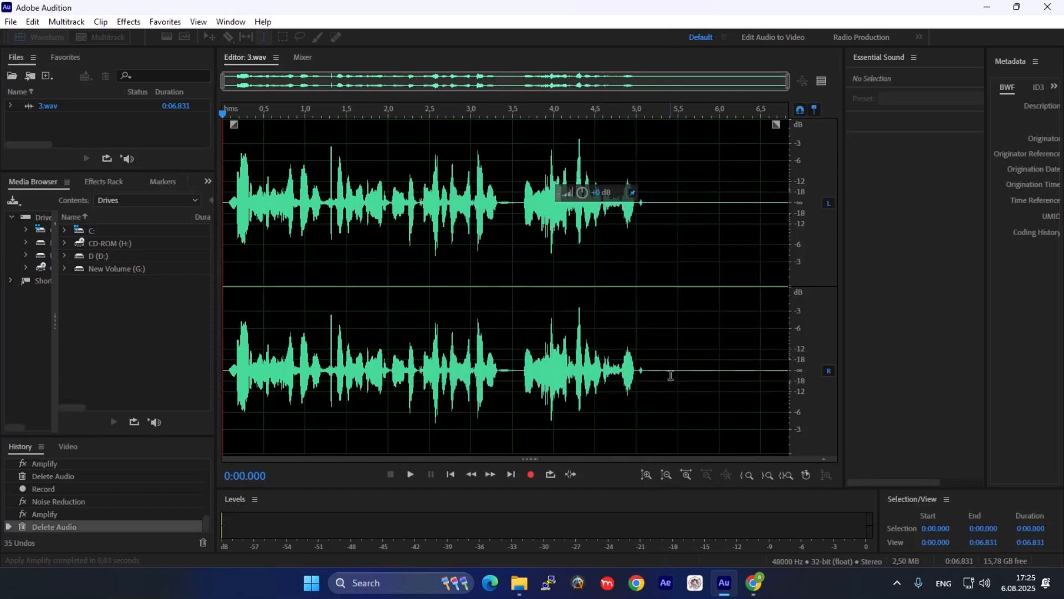
Delete about 1.7 seconds of trailing silence after the last words and save over 3.wav
{"action": "left_click_drag", "start_coordinate": [650, 281], "coordinate": [1061, 282]}
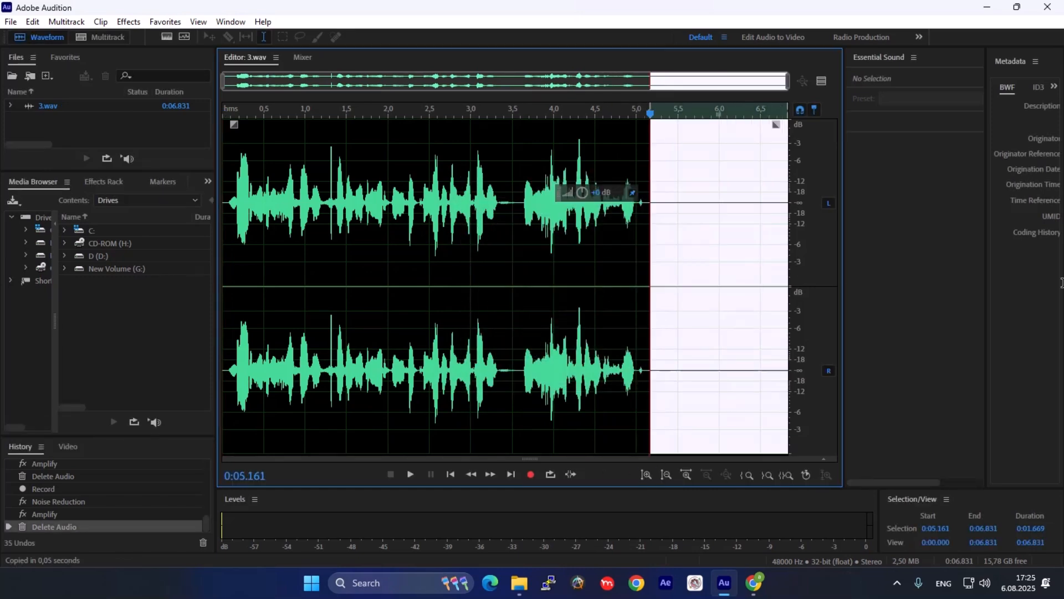
{"action": "key", "text": "Delete"}
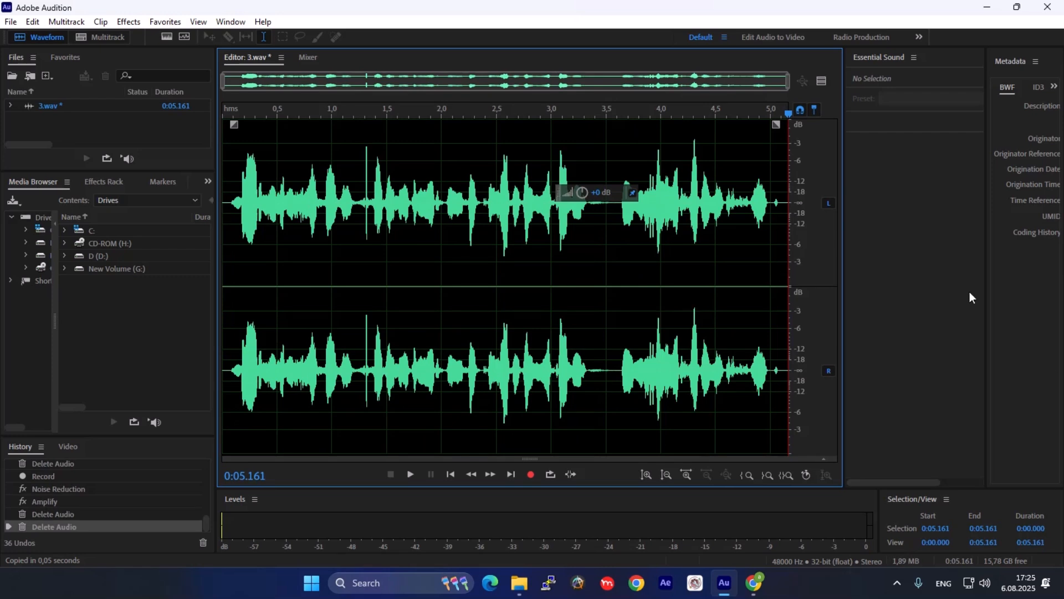
{"action": "key", "text": "ctrl+shift+s"}
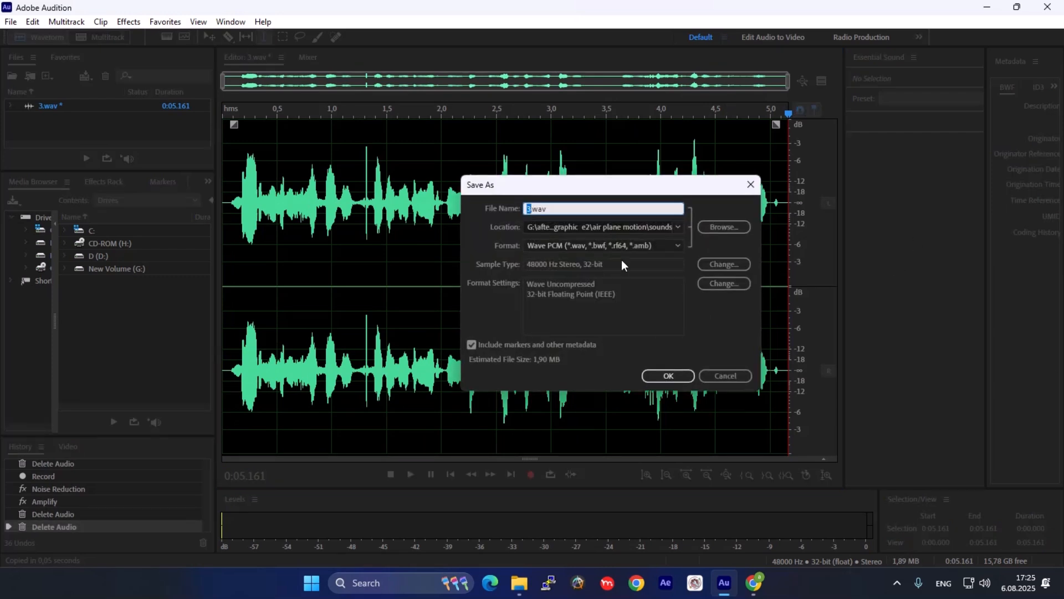
{"action": "left_click", "coordinate": [672, 376]}
{"action": "left_click", "coordinate": [697, 306]}
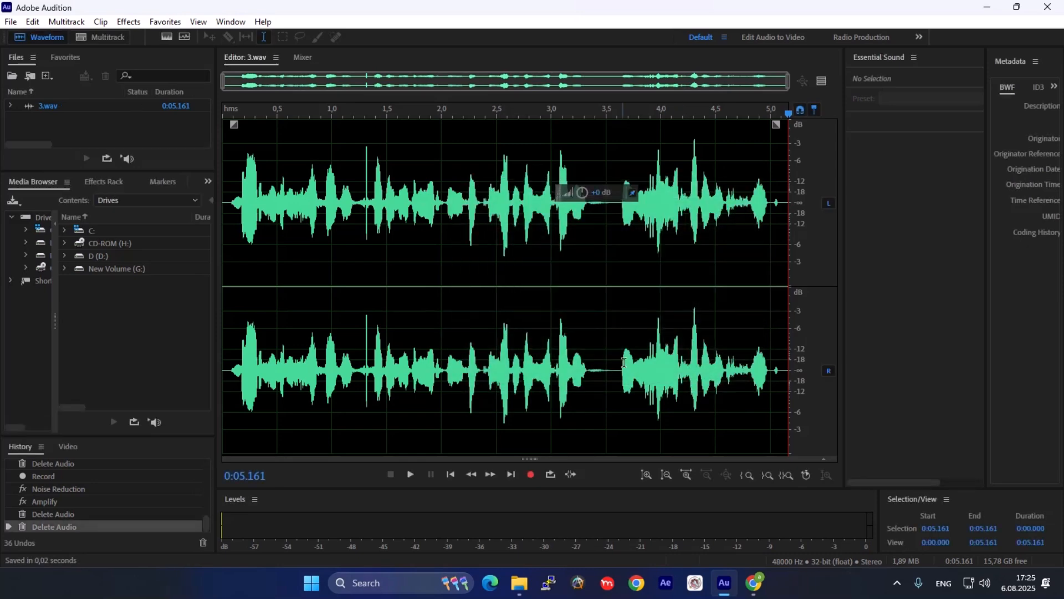
Clear all the saved audio from the open 3.wav and read the next script lines in ChatGPT
{"action": "double_click", "coordinate": [631, 333]}
{"action": "key", "text": "Delete"}
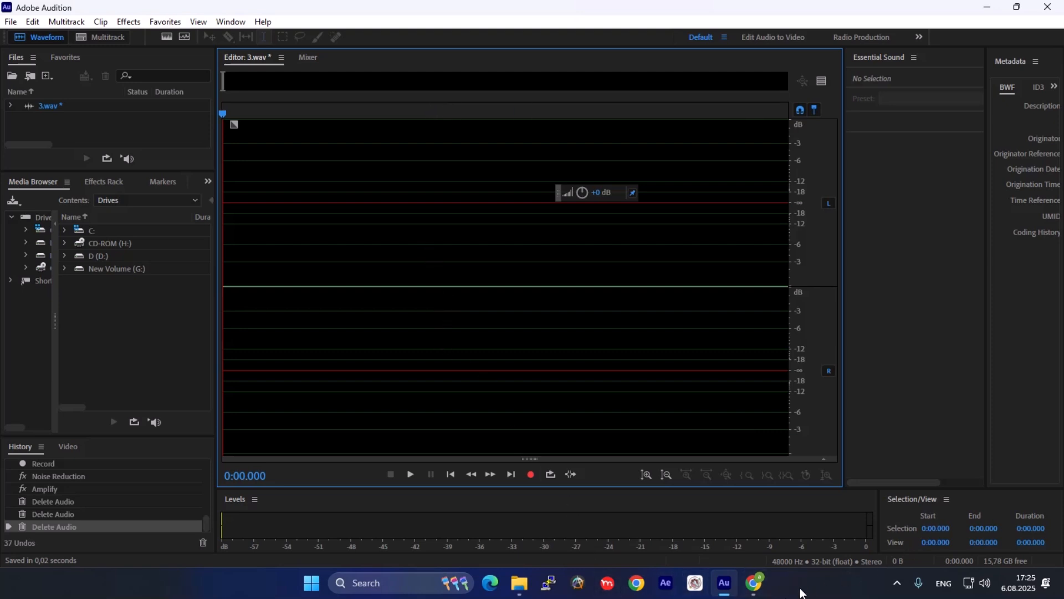
{"action": "mouse_move", "coordinate": [760, 573]}
{"action": "left_click", "coordinate": [725, 523]}
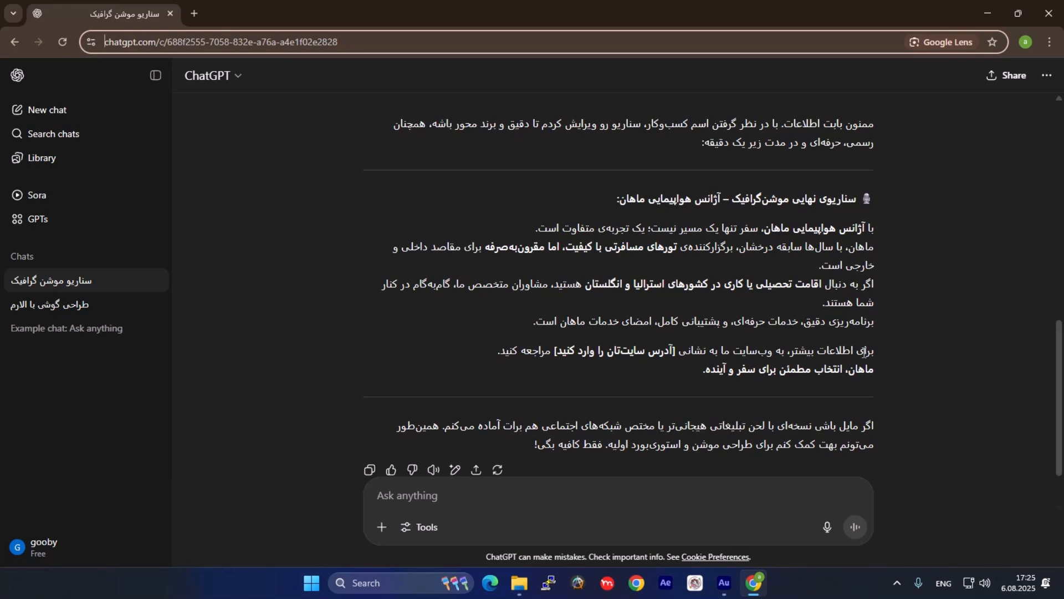
{"action": "left_click", "coordinate": [724, 581]}
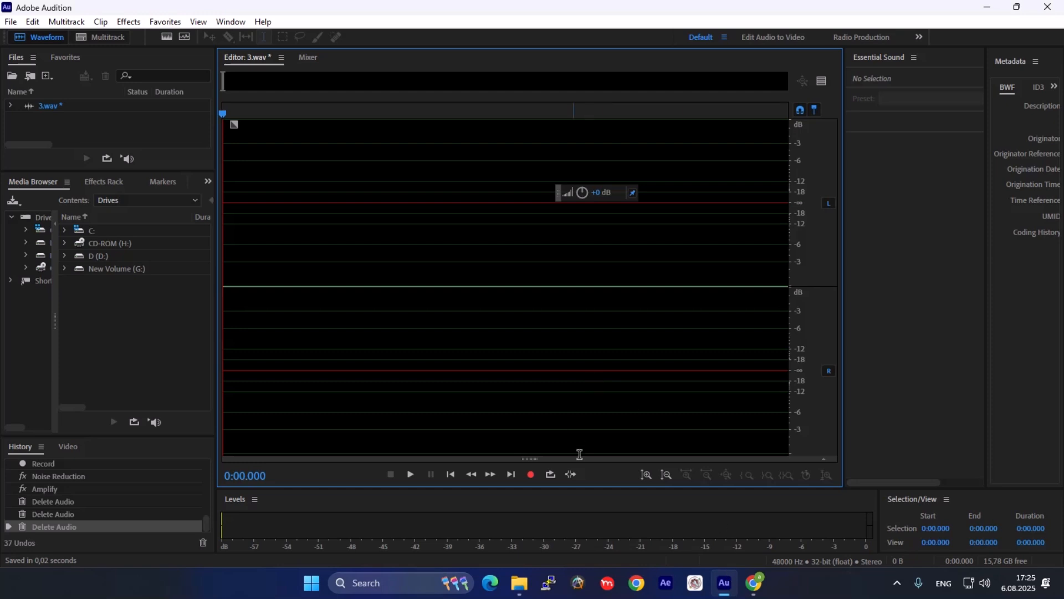
{"action": "left_click", "coordinate": [534, 472]}
{"action": "key", "text": "alt+Tab"}
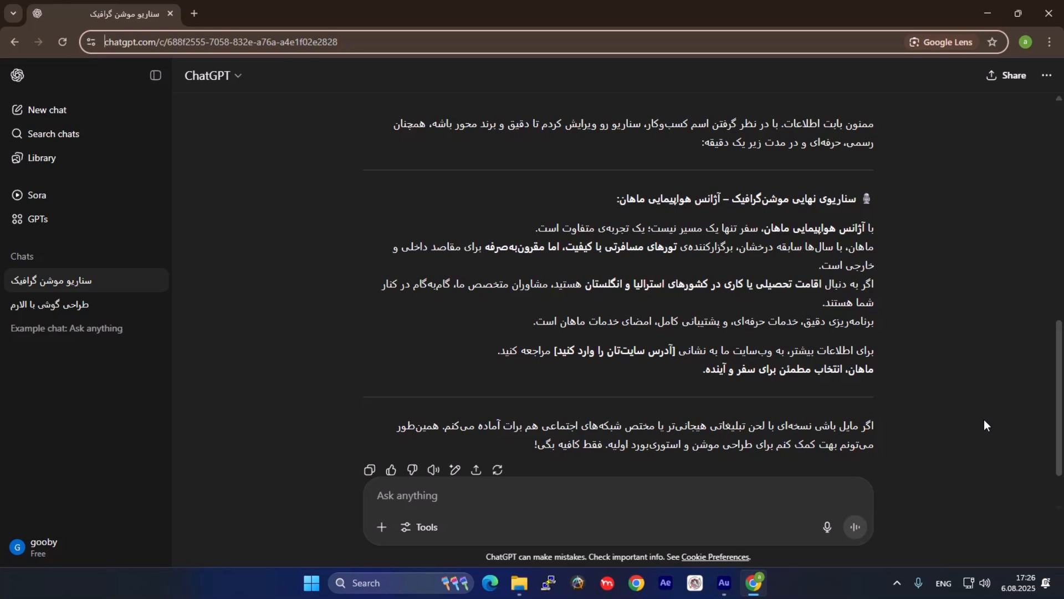
{"action": "left_click", "coordinate": [724, 581]}
{"action": "key", "text": "ctrl+a"}
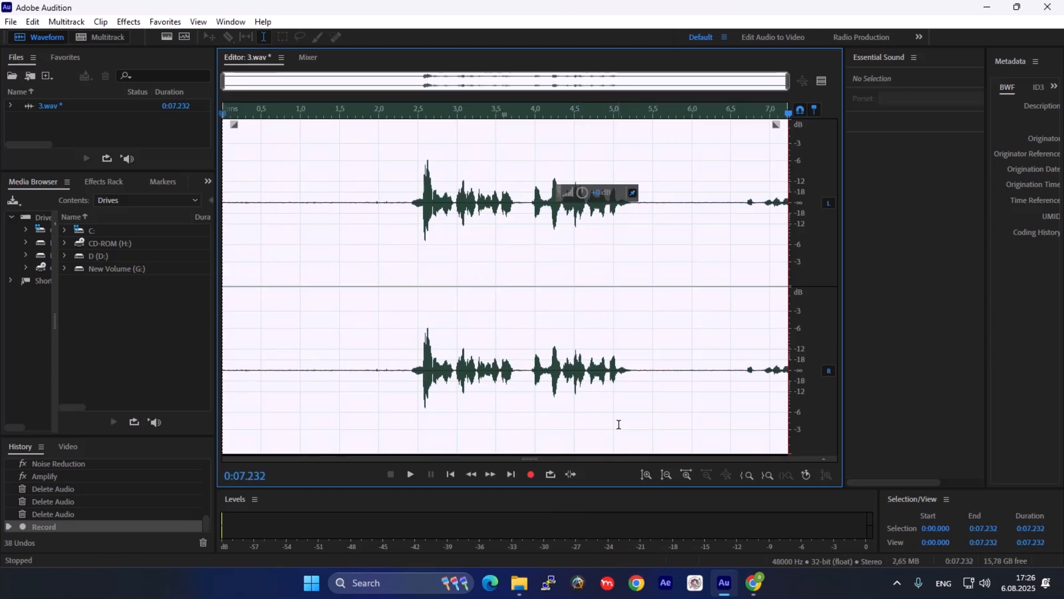
{"action": "key", "text": "Delete"}
Record a take of about 8.3 seconds while reading the ChatGPT script and amplify the whole take
{"action": "left_click", "coordinate": [748, 592]}
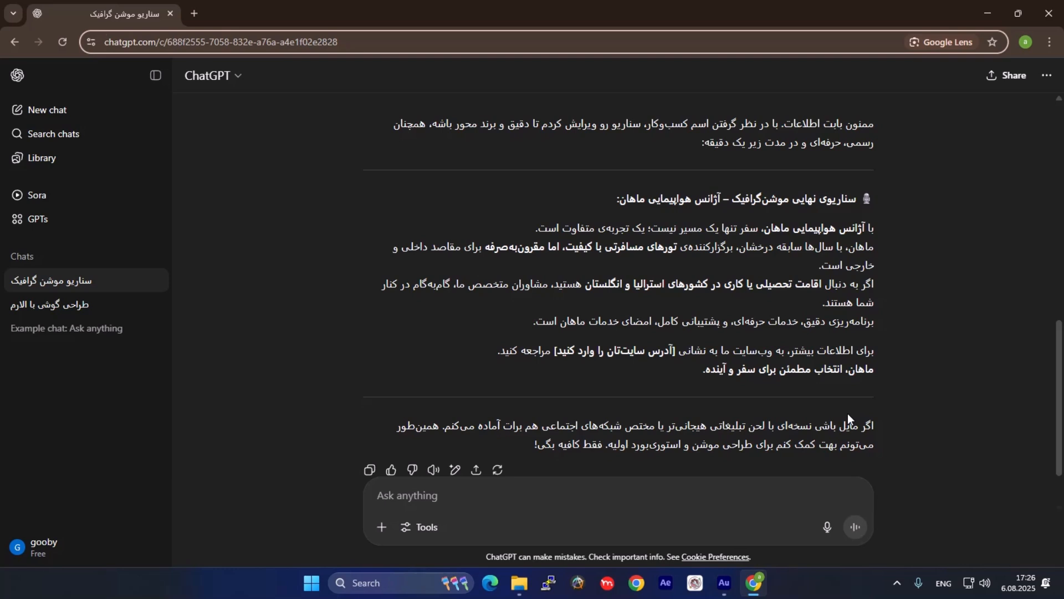
{"action": "left_click", "coordinate": [724, 582]}
{"action": "key", "text": "space"}
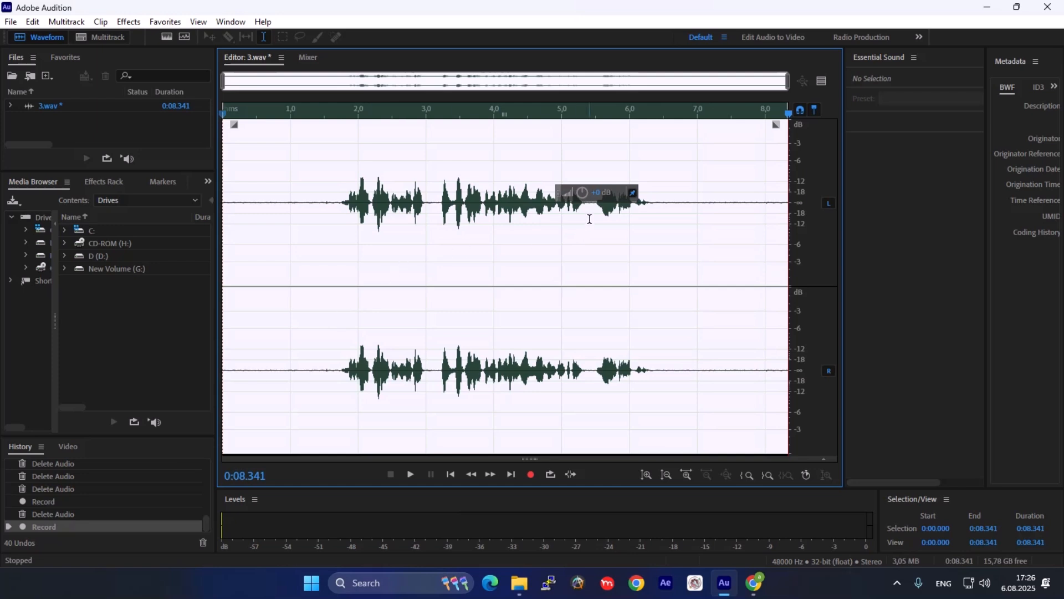
{"action": "left_click_drag", "start_coordinate": [602, 192], "coordinate": [615, 192]}
{"action": "left_click_drag", "start_coordinate": [322, 265], "coordinate": [211, 270]}
{"action": "key", "text": "ctrl+a"}
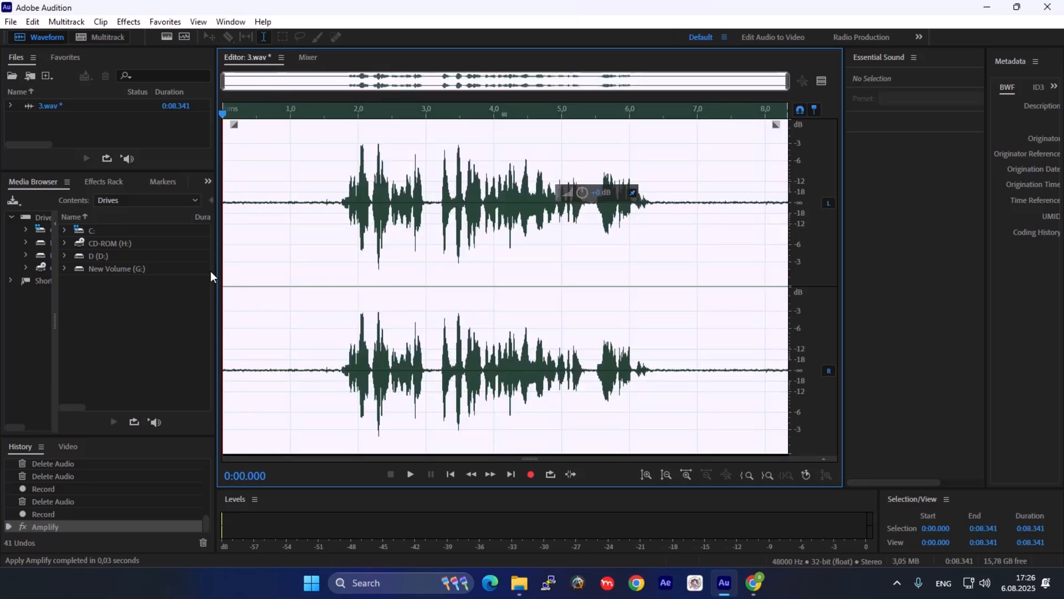
{"action": "key", "text": "ctrl+shift+p"}
{"action": "key", "text": "Return"}
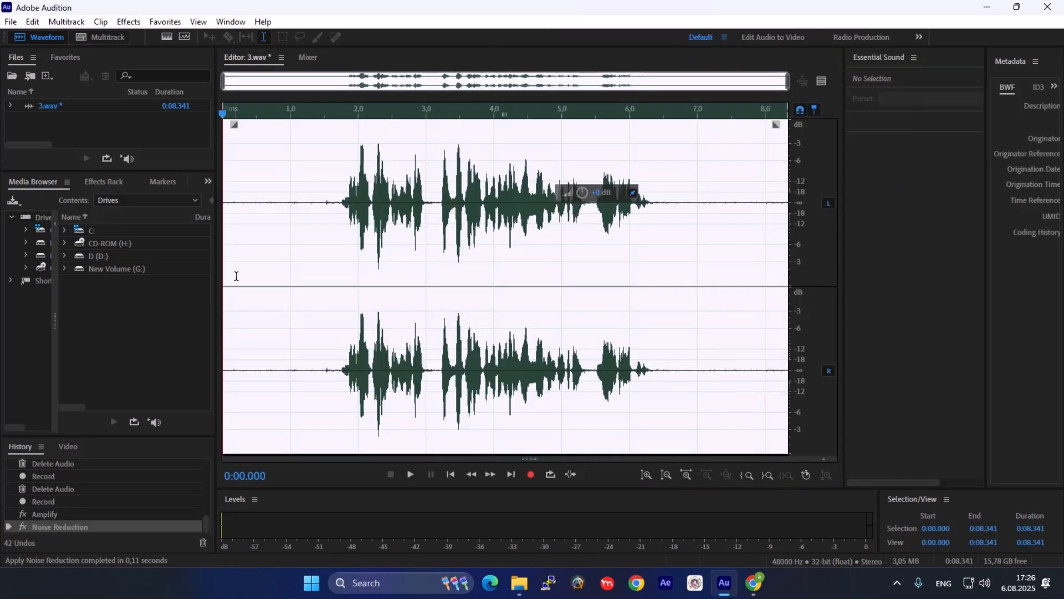
{"action": "left_click_drag", "start_coordinate": [339, 253], "coordinate": [149, 253]}
{"action": "key", "text": "Delete"}
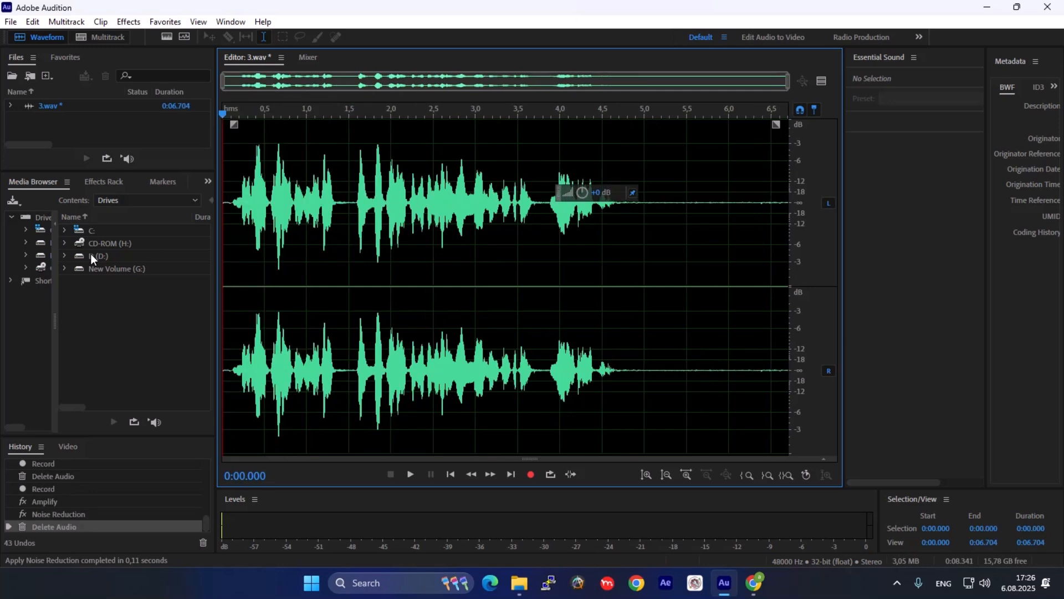
{"action": "key", "text": "ctrl+z"}
{"action": "key", "text": "ctrl+z"}
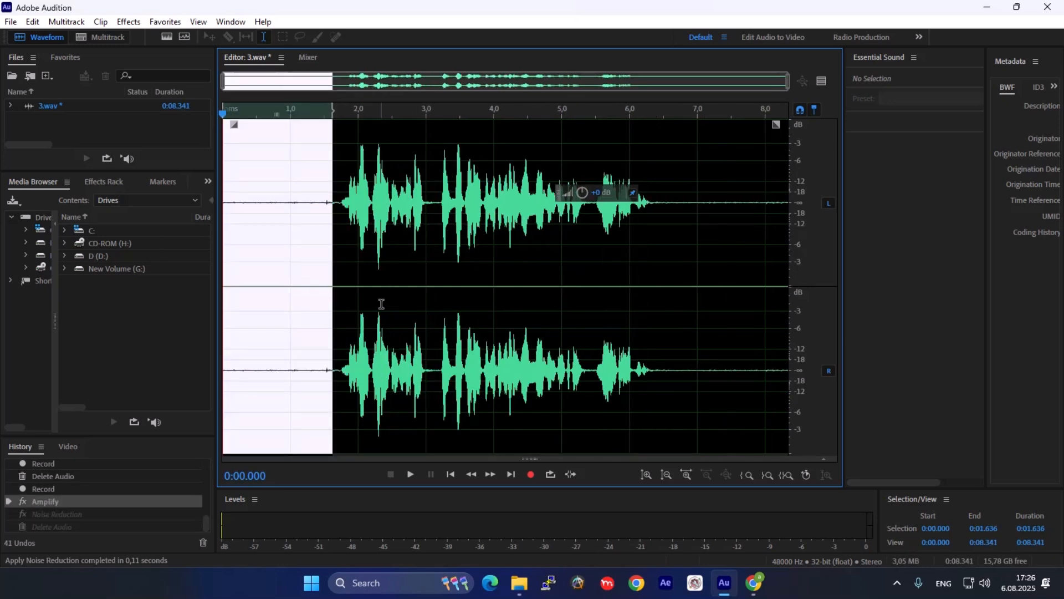
Capture a noise print from the silence between about 0.8 and 1.7 seconds and apply 74% Noise Reduction to the whole take
{"action": "left_click_drag", "start_coordinate": [337, 239], "coordinate": [277, 238]}
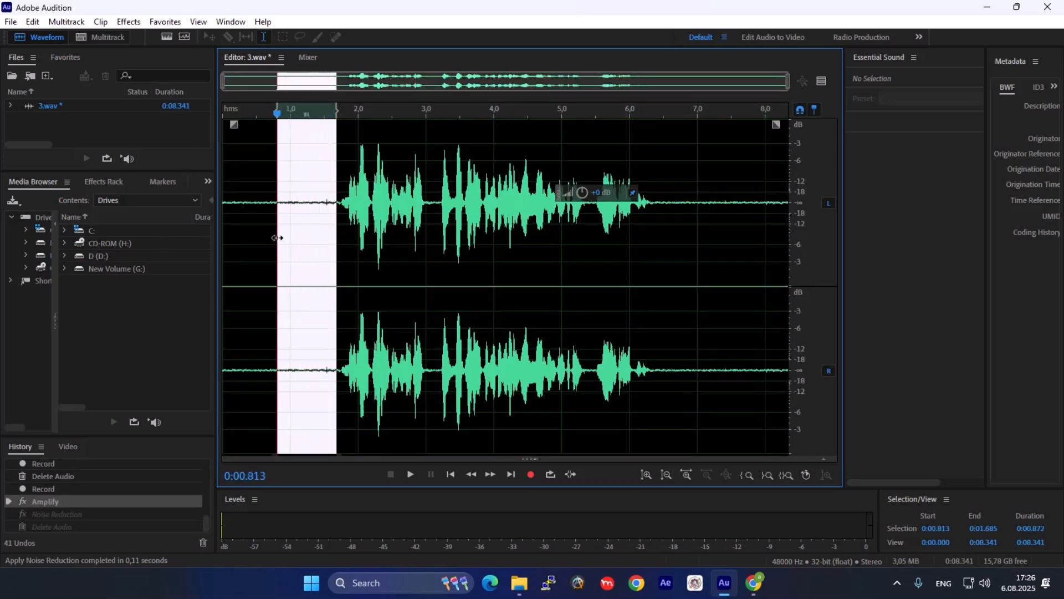
{"action": "key", "text": "shift+p"}
{"action": "key", "text": "ctrl+a"}
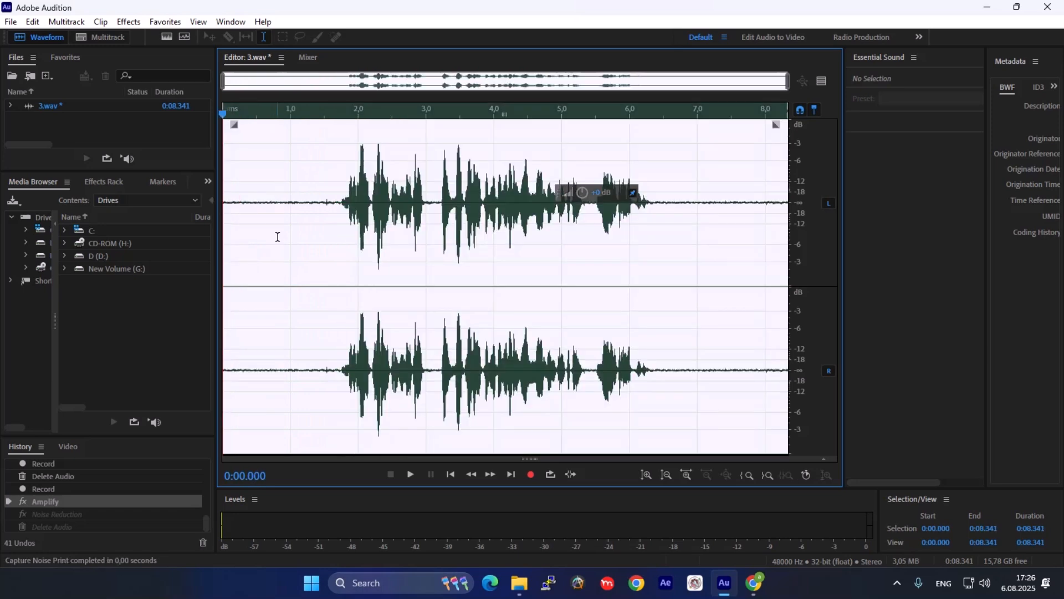
{"action": "key", "text": "ctrl+shift+p"}
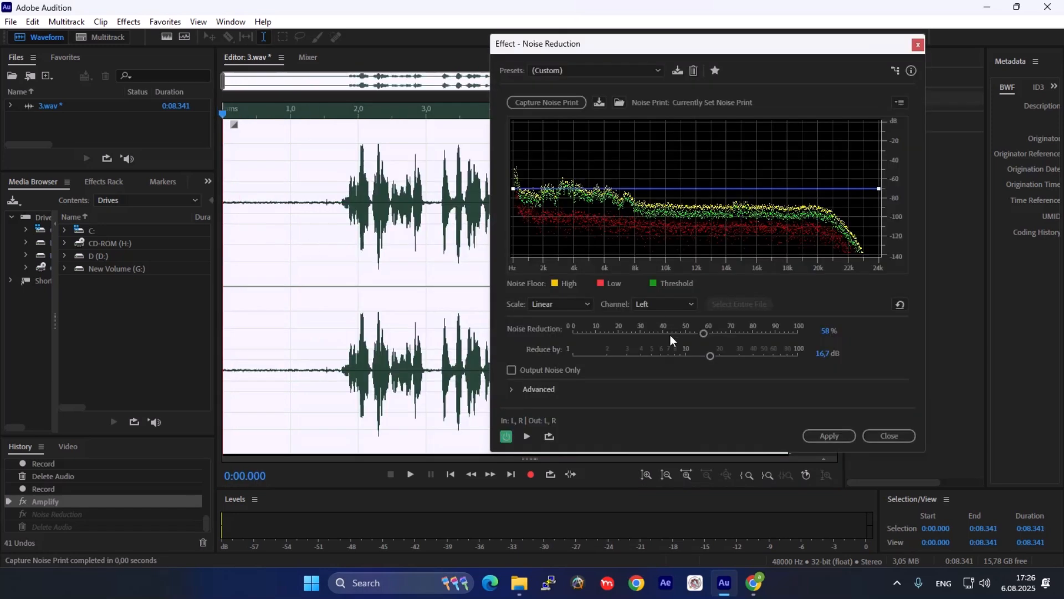
{"action": "left_click_drag", "start_coordinate": [704, 332], "coordinate": [736, 333]}
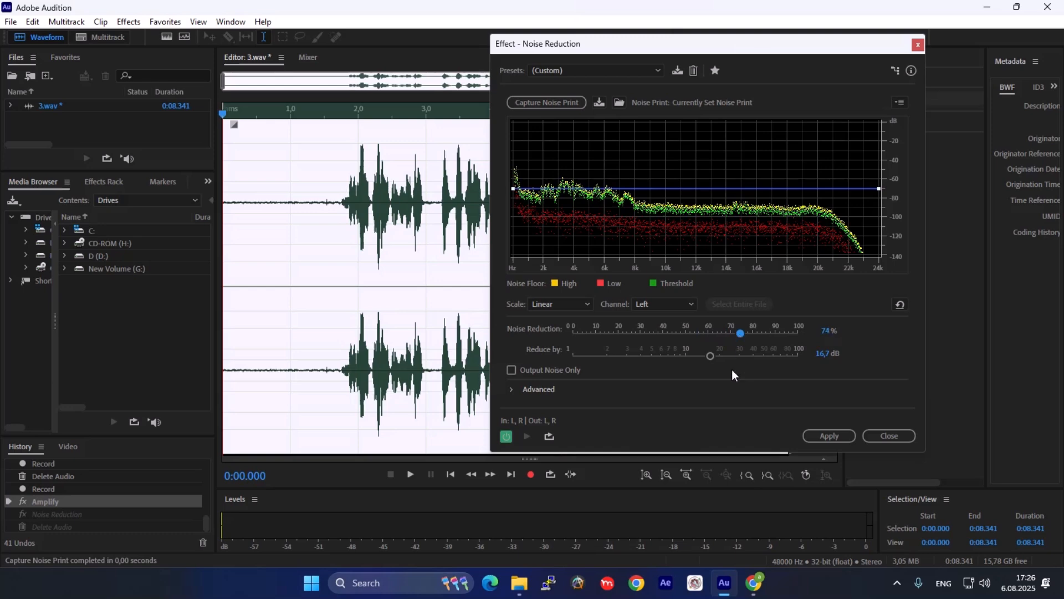
{"action": "left_click", "coordinate": [840, 436]}
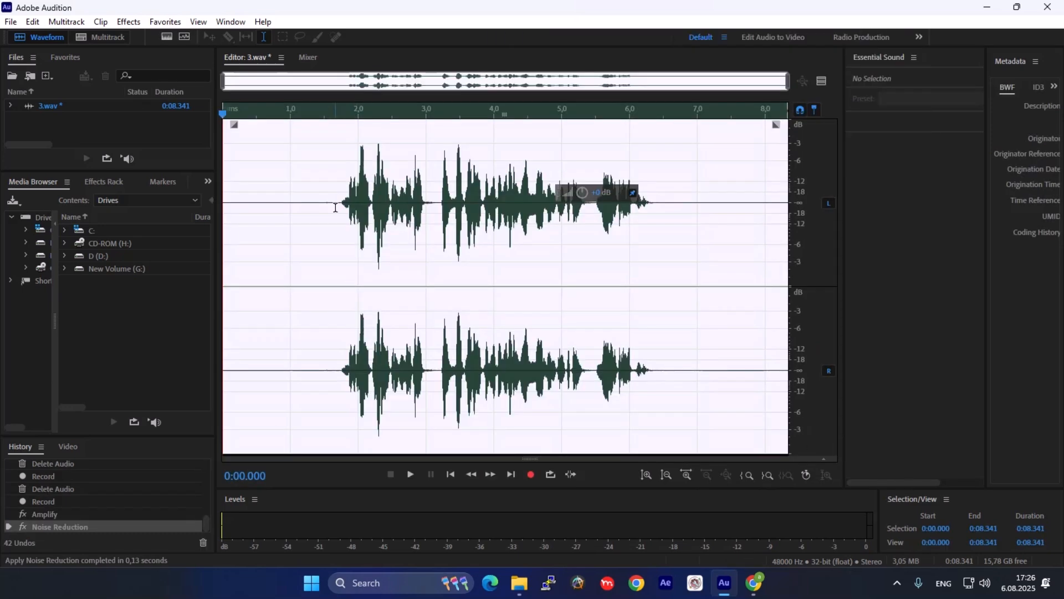
Delete about 1.7 seconds of silence before the first words and amplify the closing words between about 3.7 and 4.8 seconds
{"action": "left_click_drag", "start_coordinate": [334, 199], "coordinate": [33, 191]}
{"action": "key", "text": "Delete"}
{"action": "key", "text": "space"}
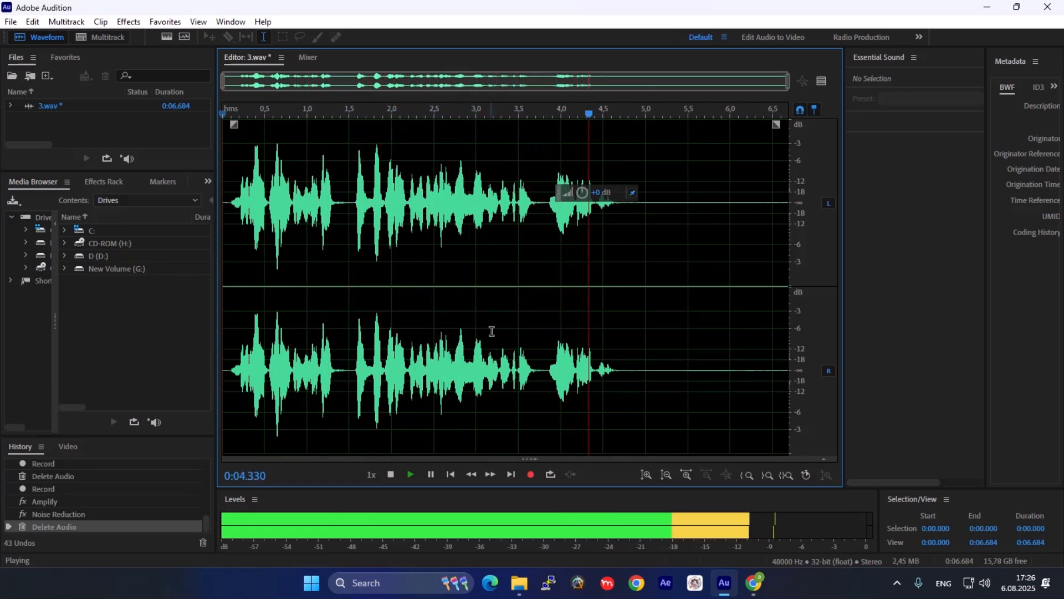
{"action": "left_click_drag", "start_coordinate": [632, 316], "coordinate": [536, 315]}
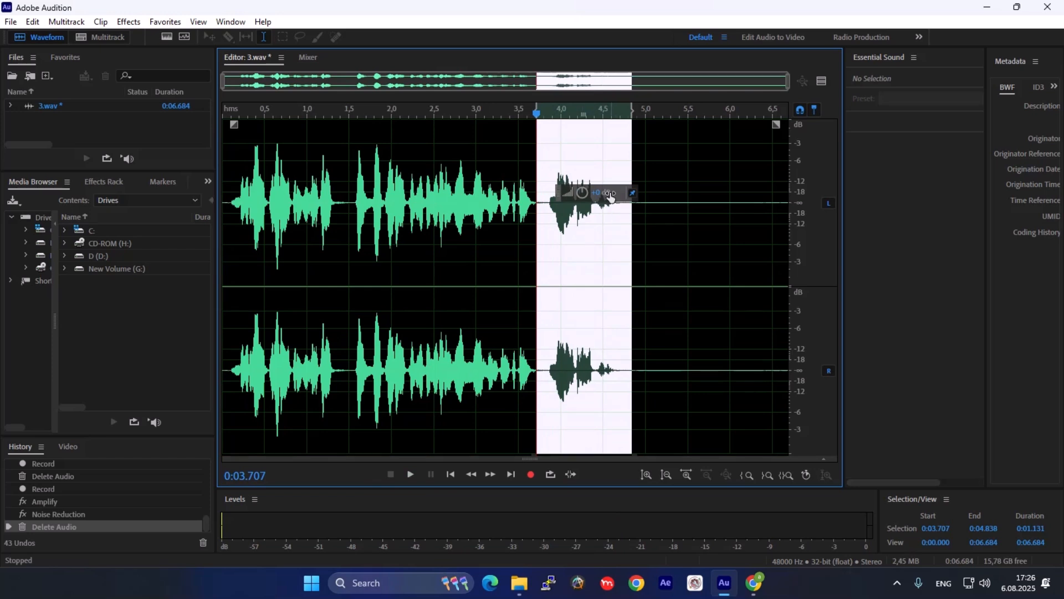
{"action": "left_click_drag", "start_coordinate": [606, 192], "coordinate": [629, 192]}
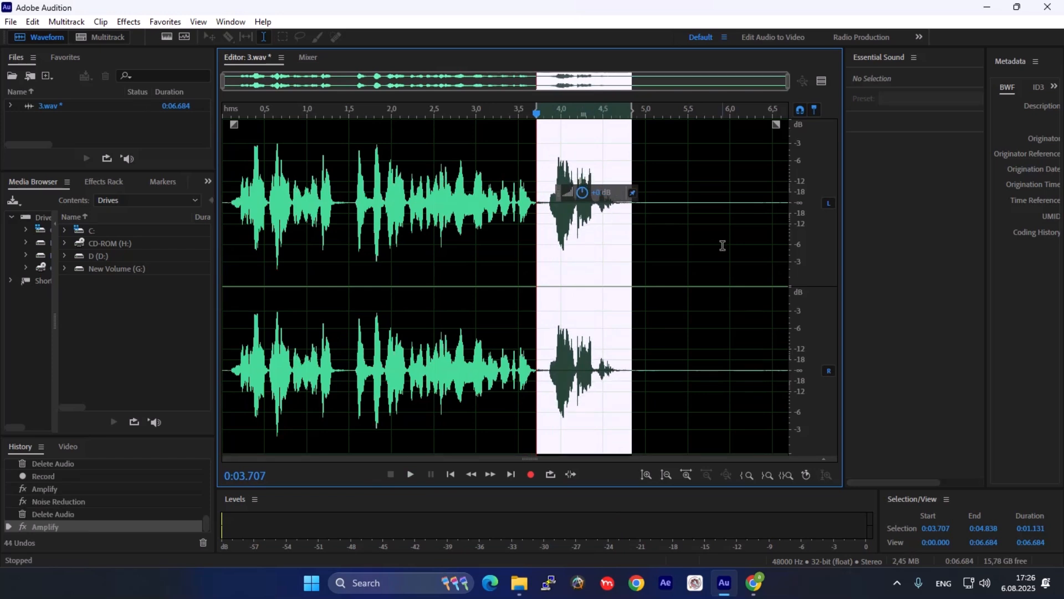
Delete about 1.7 seconds of trailing silence after the last words and save the take as 4.wav in the sounds folder
{"action": "left_click_drag", "start_coordinate": [641, 263], "coordinate": [1062, 262]}
{"action": "key", "text": "Delete"}
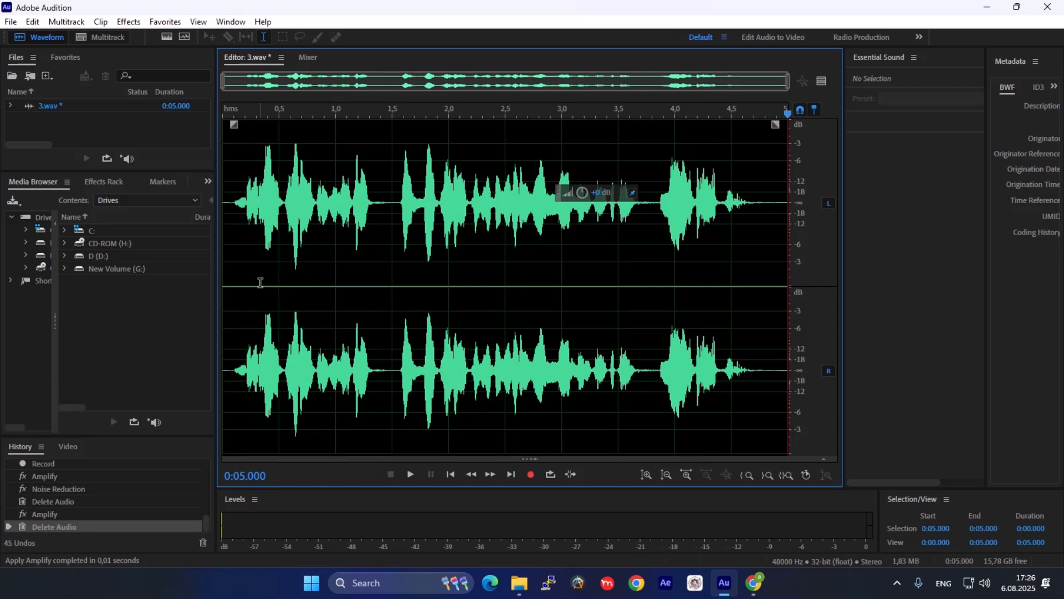
{"action": "key", "text": "space"}
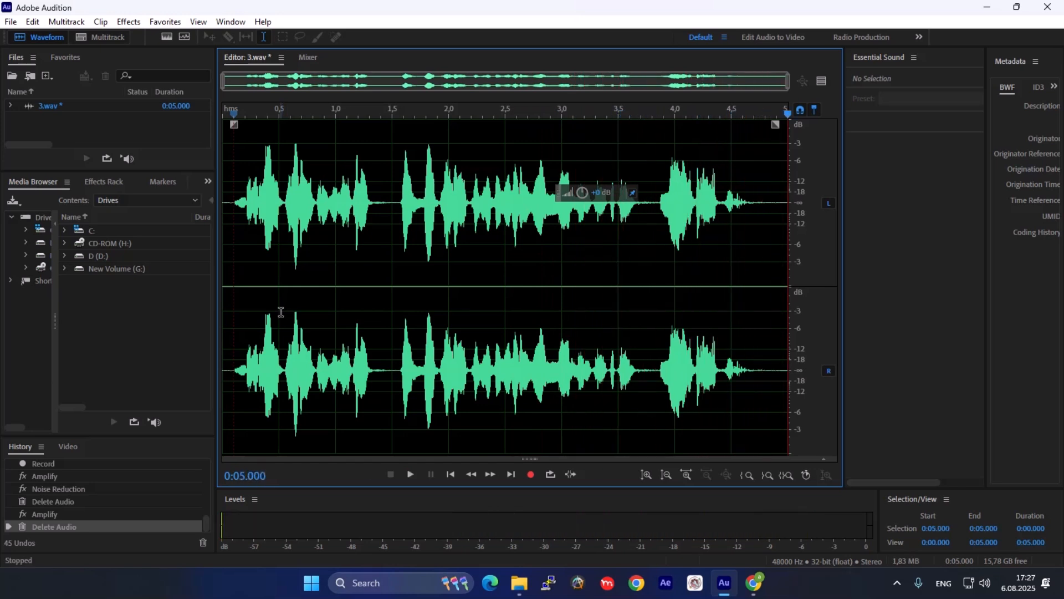
{"action": "key", "text": "ctrl+shift+s"}
{"action": "type", "text": "4"}
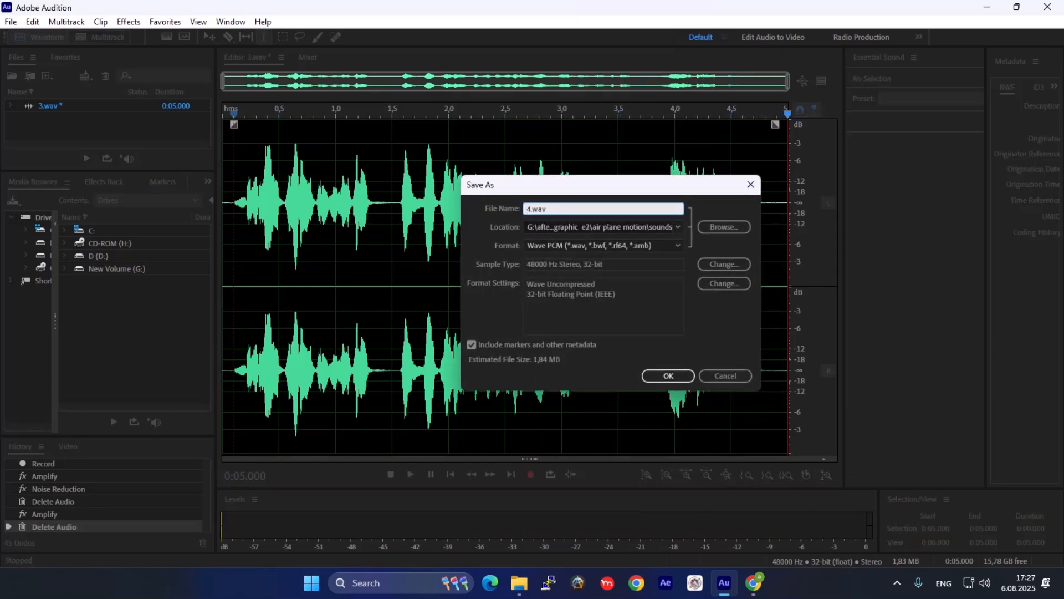
{"action": "left_click", "coordinate": [667, 376]}
Clear all the saved audio from the open 4.wav and read the next script lines in ChatGPT before returning to Audition
{"action": "double_click", "coordinate": [447, 249]}
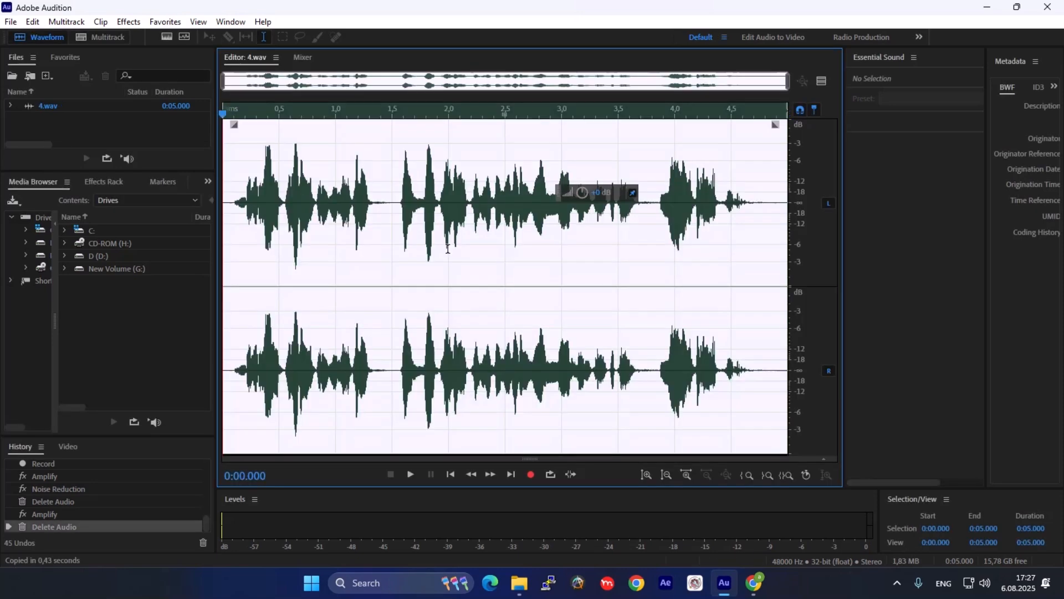
{"action": "key", "text": "Delete"}
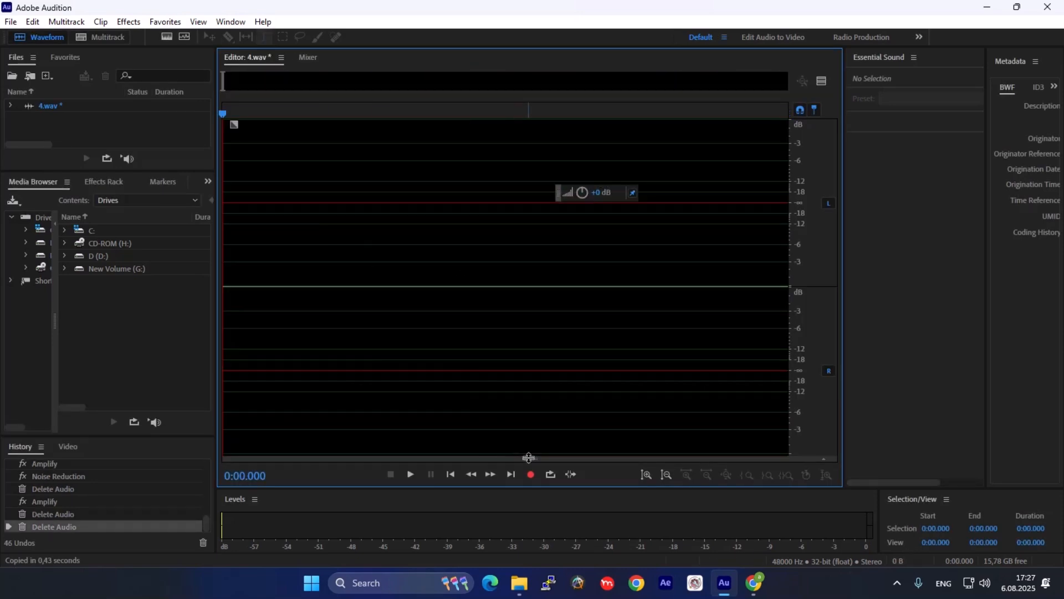
{"action": "left_click", "coordinate": [754, 582]}
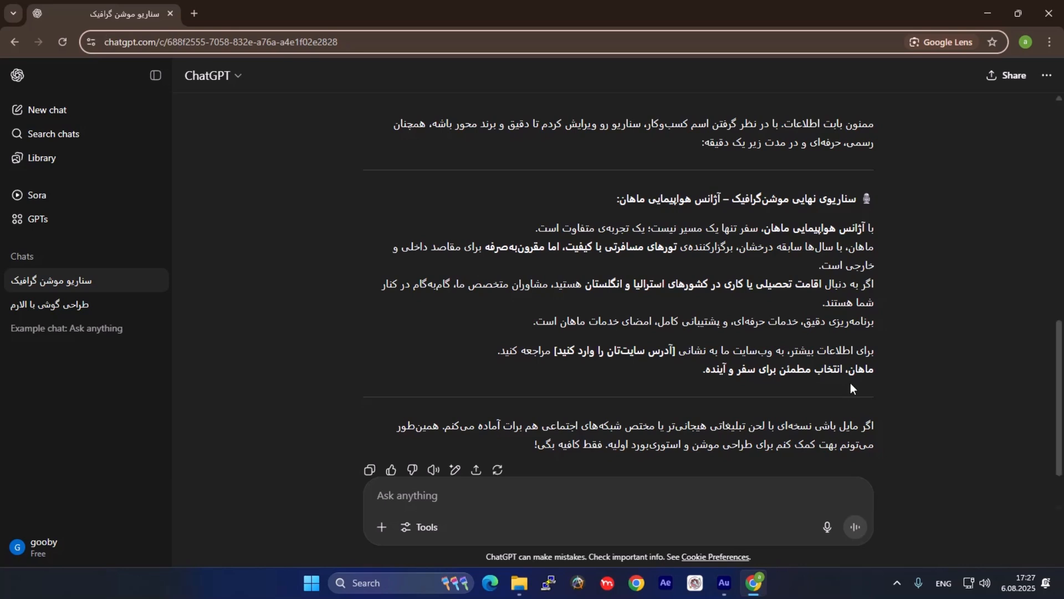
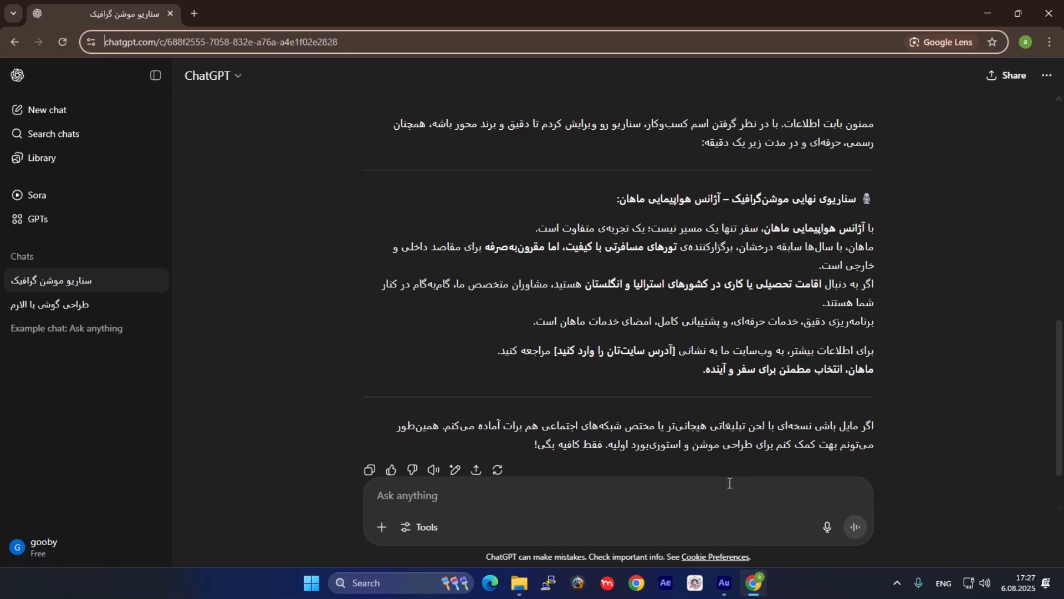
{"action": "left_click", "coordinate": [724, 582]}
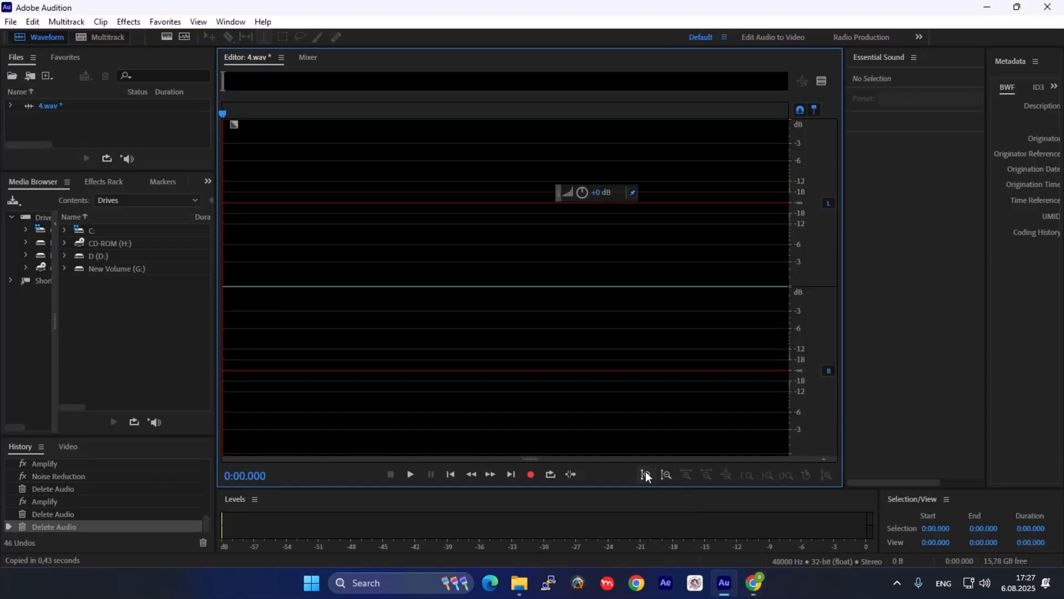
Record and amplify a trial take of about 5.2 seconds, listen to it and discard it
{"action": "left_click", "coordinate": [533, 476]}
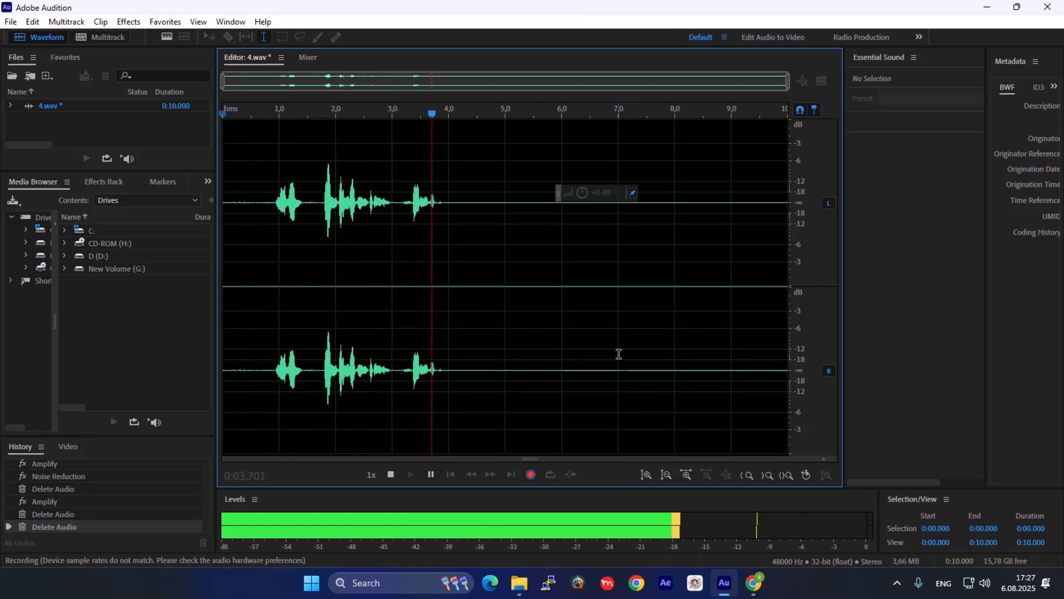
{"action": "key", "text": "space"}
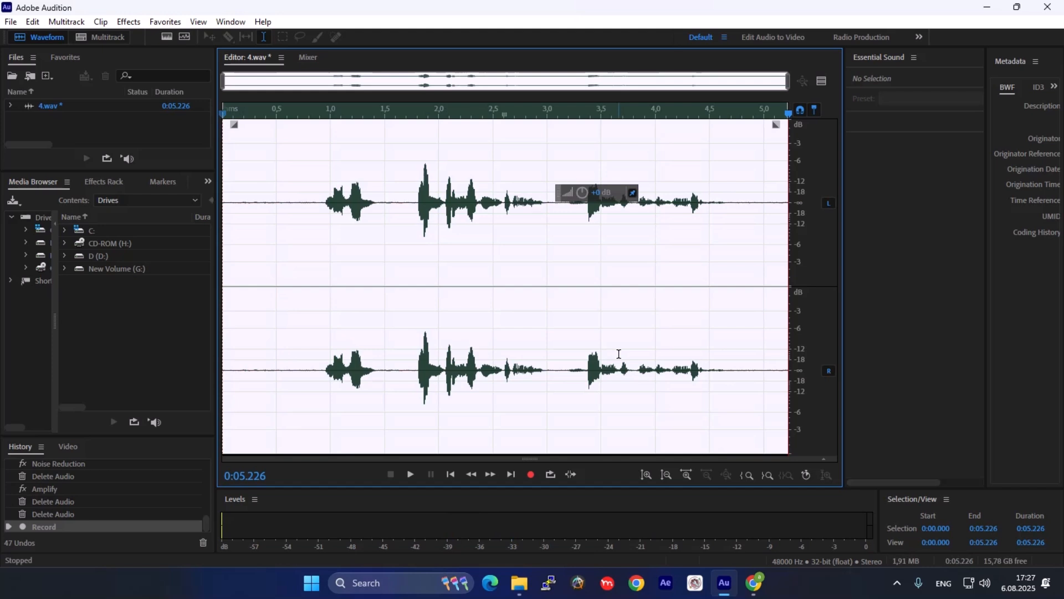
{"action": "left_click_drag", "start_coordinate": [601, 191], "coordinate": [605, 188]}
{"action": "left_click", "coordinate": [291, 290]}
{"action": "key", "text": "space"}
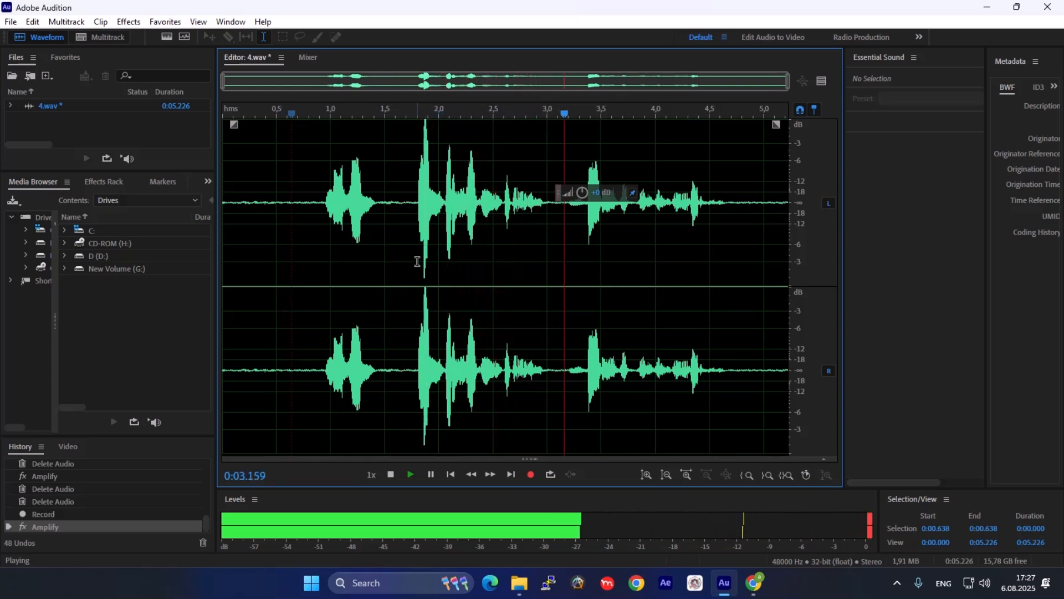
{"action": "key", "text": "space"}
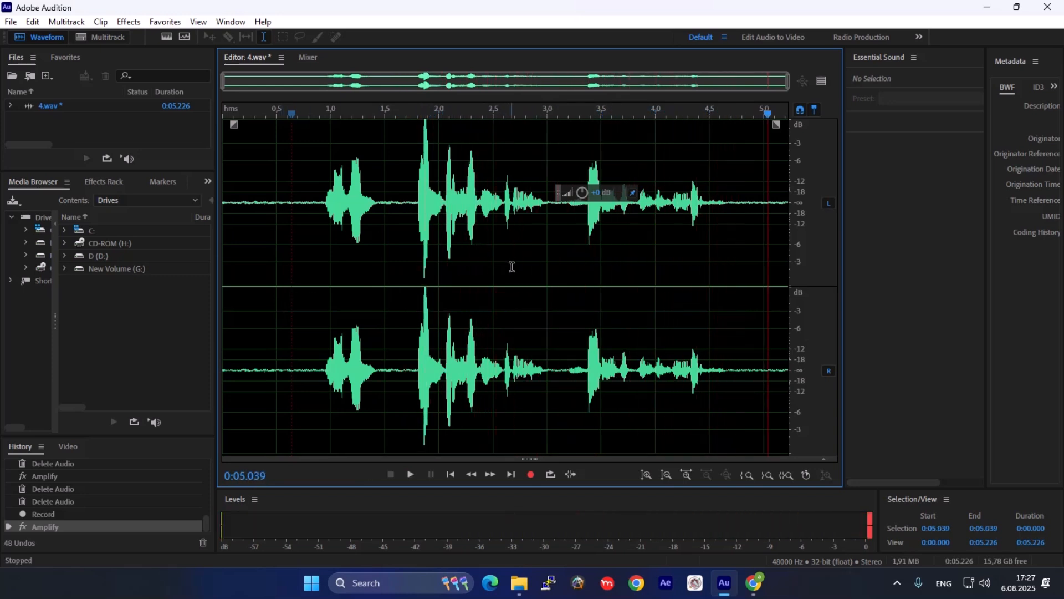
{"action": "key", "text": "ctrl+a"}
{"action": "key", "text": "Delete"}
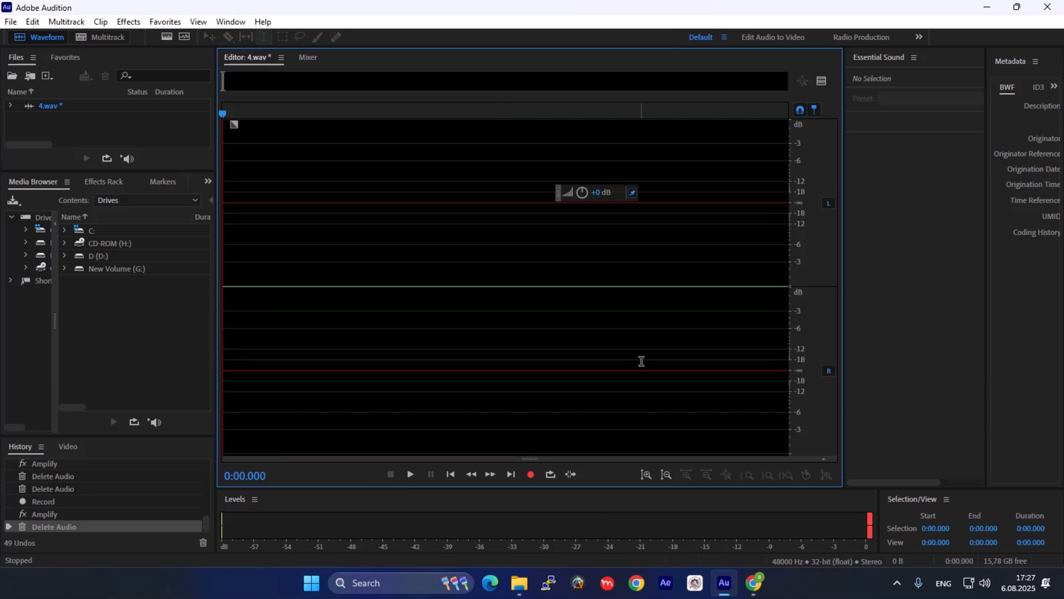
Record another trial take of about 3.9 seconds and discard it
{"action": "left_click", "coordinate": [531, 478]}
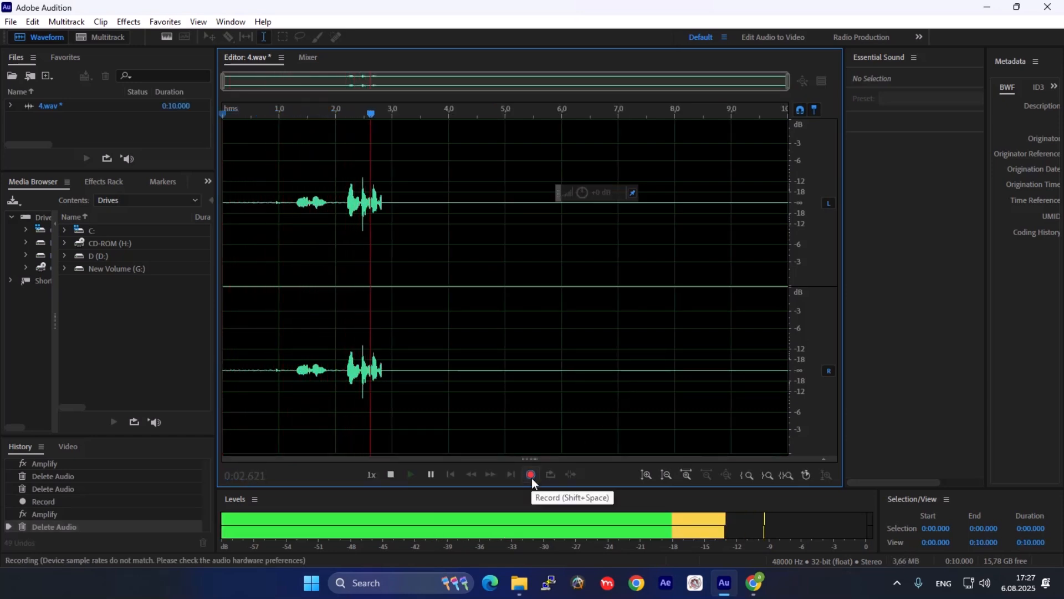
{"action": "left_click", "coordinate": [531, 478]}
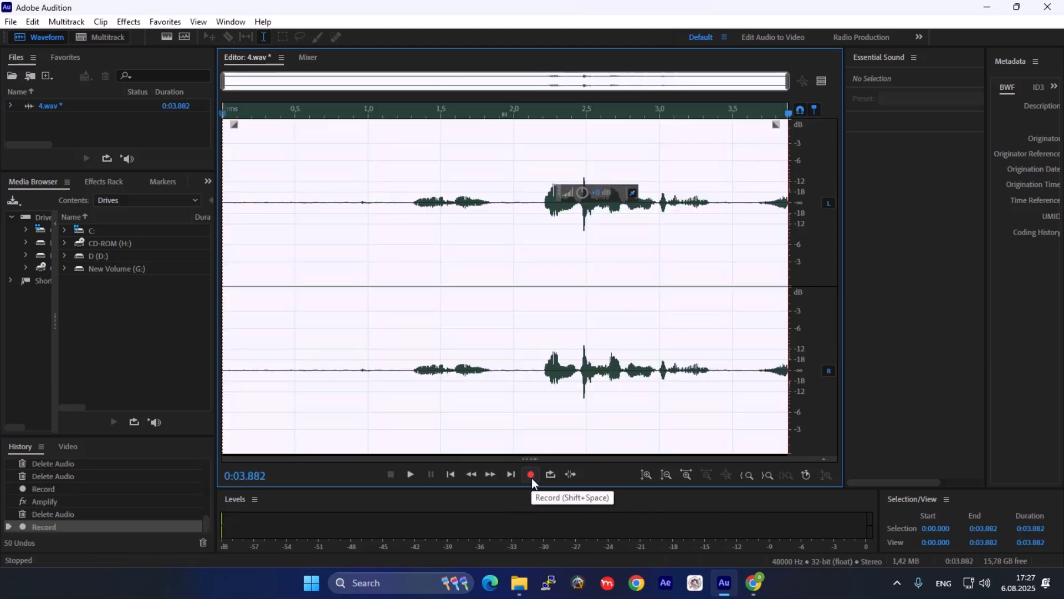
{"action": "key", "text": "Delete"}
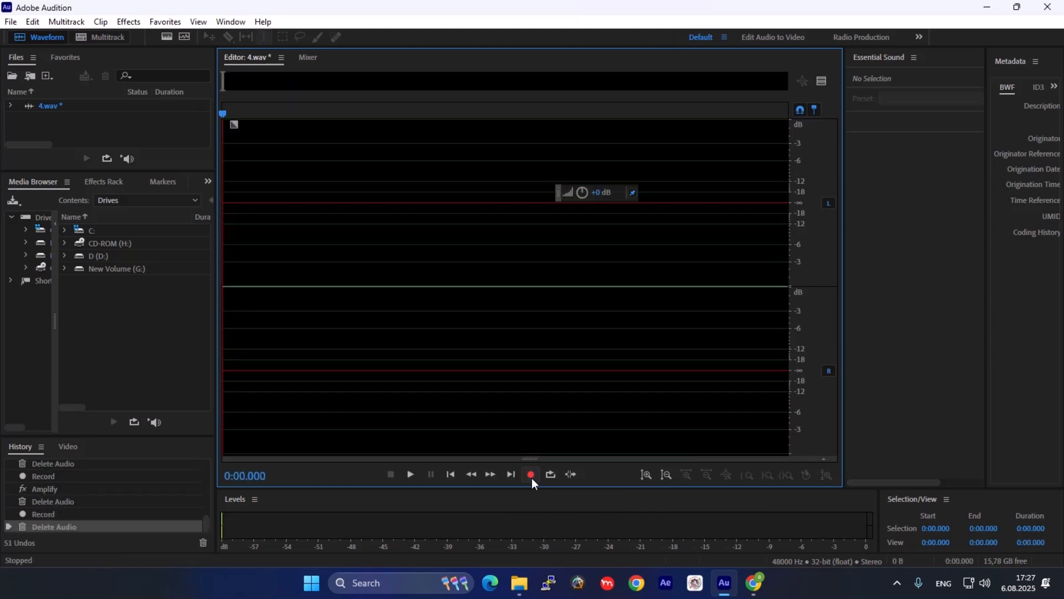
Record a take of about 5.4 seconds, amplify its first words between about 0.9 and 1.7 seconds, and discard it
{"action": "left_click", "coordinate": [531, 475]}
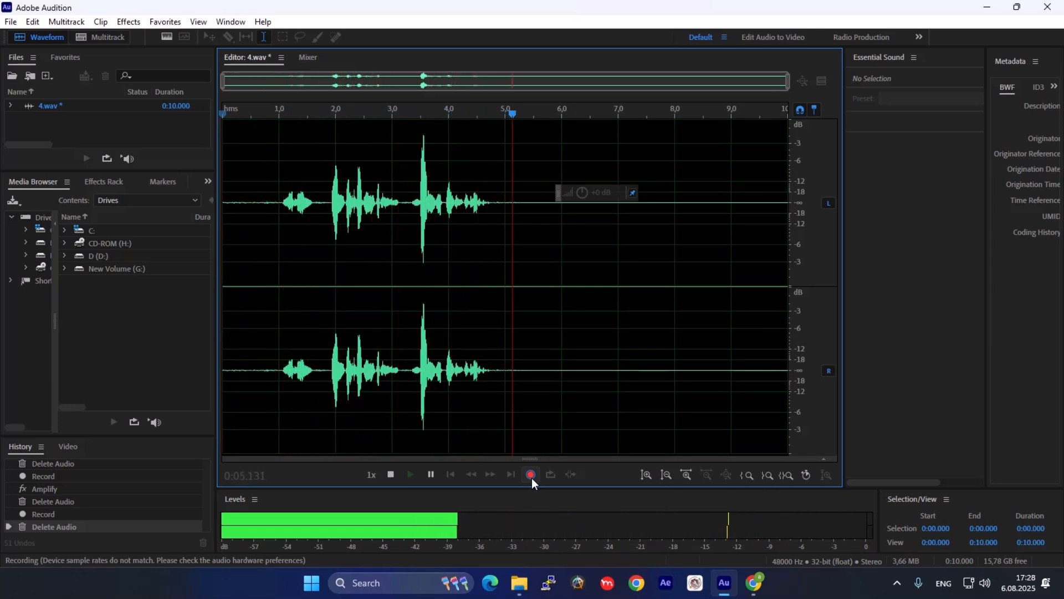
{"action": "left_click", "coordinate": [530, 478]}
{"action": "left_click_drag", "start_coordinate": [318, 277], "coordinate": [398, 288]}
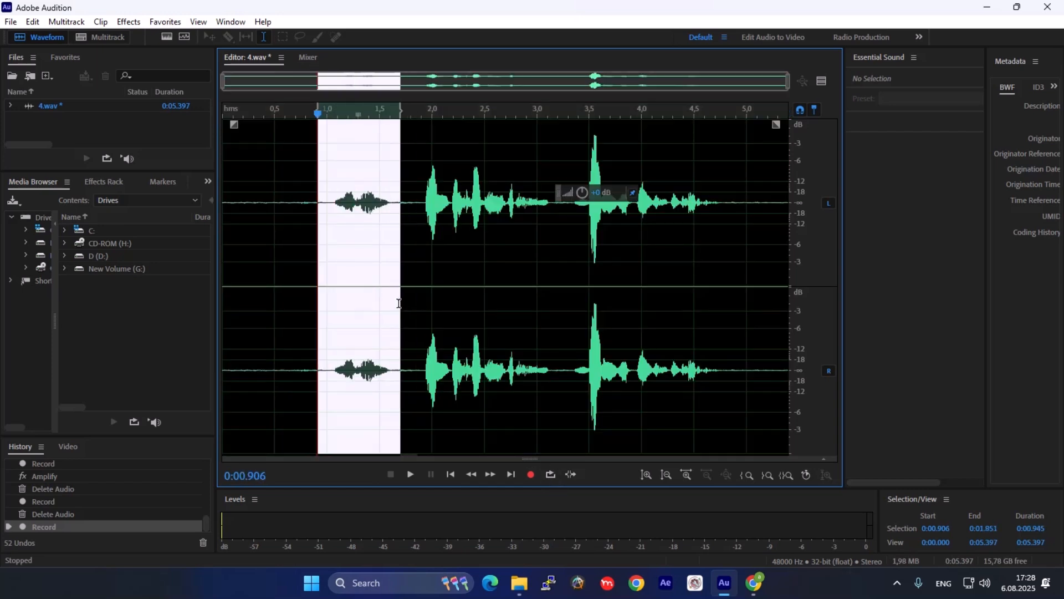
{"action": "left_click_drag", "start_coordinate": [606, 193], "coordinate": [622, 192]}
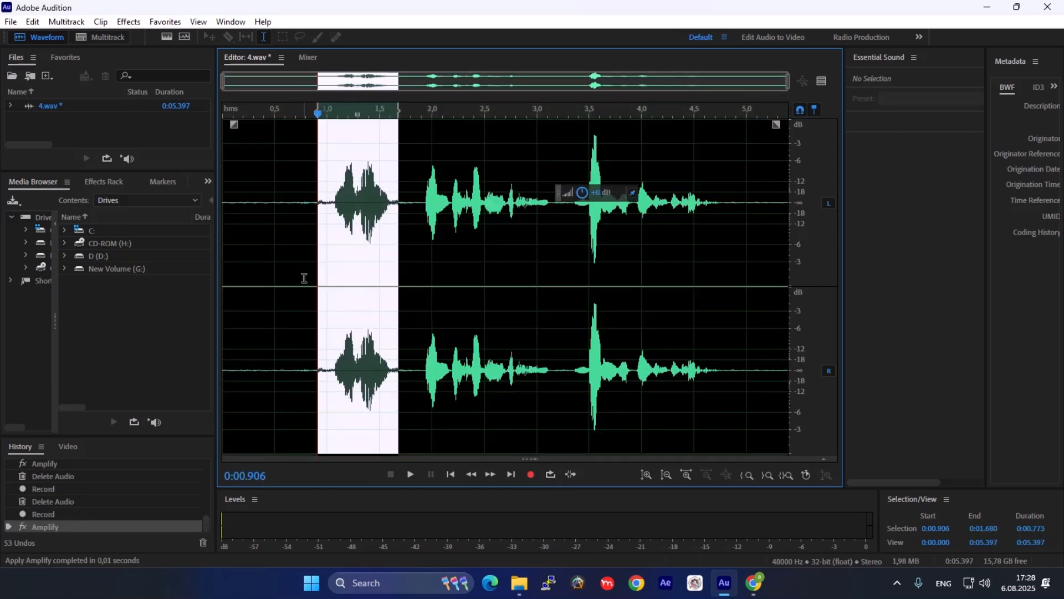
{"action": "left_click", "coordinate": [303, 278]}
{"action": "key", "text": "space"}
{"action": "key", "text": "space"}
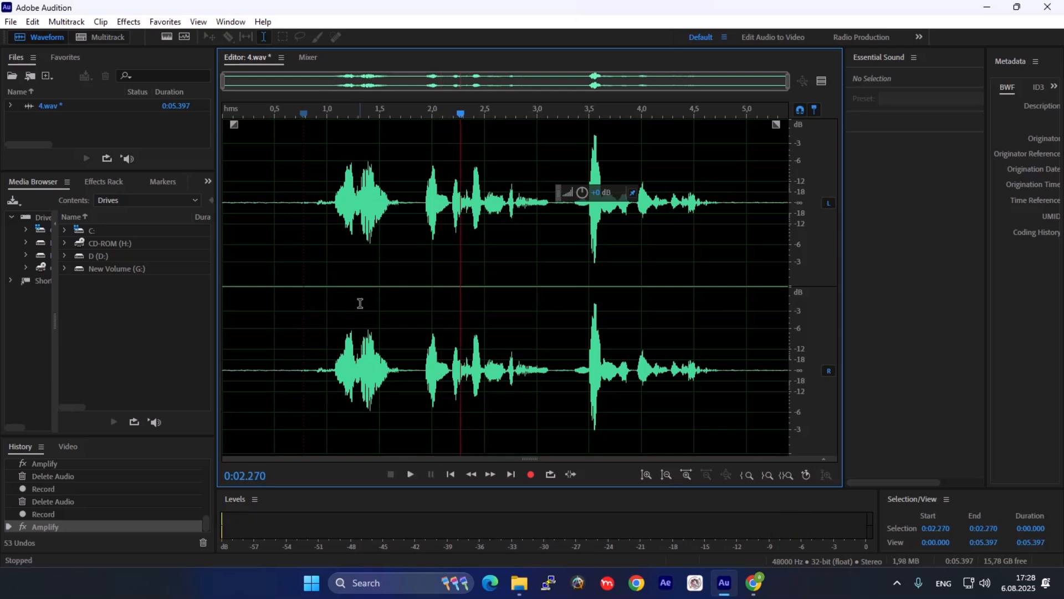
{"action": "key", "text": "ctrl+a"}
{"action": "key", "text": "Delete"}
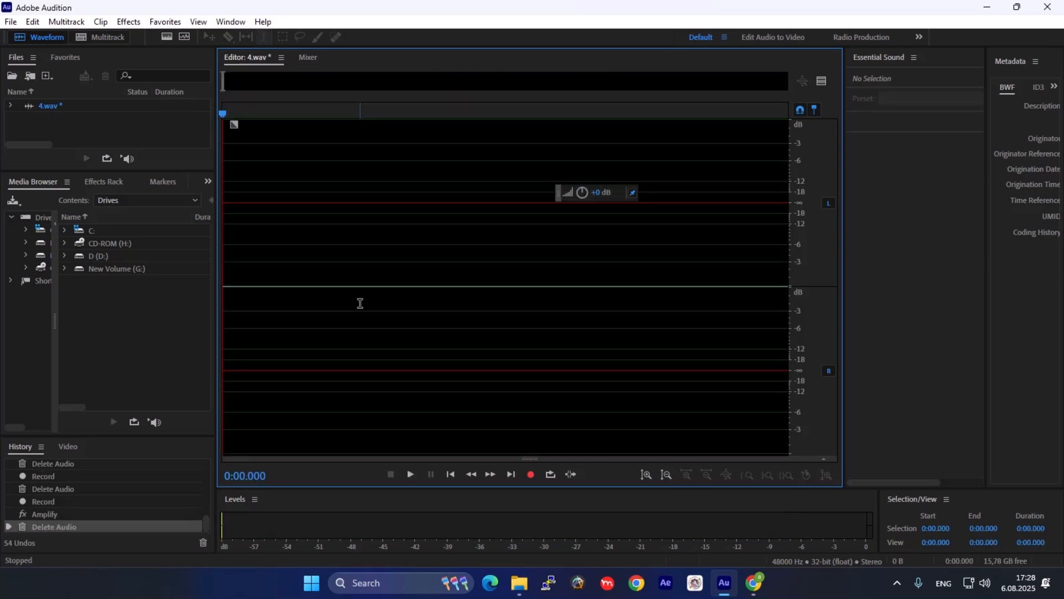
Record a new take of about 5.6 seconds and apply Noise Reduction to the whole take with the current noise print
{"action": "left_click", "coordinate": [531, 474]}
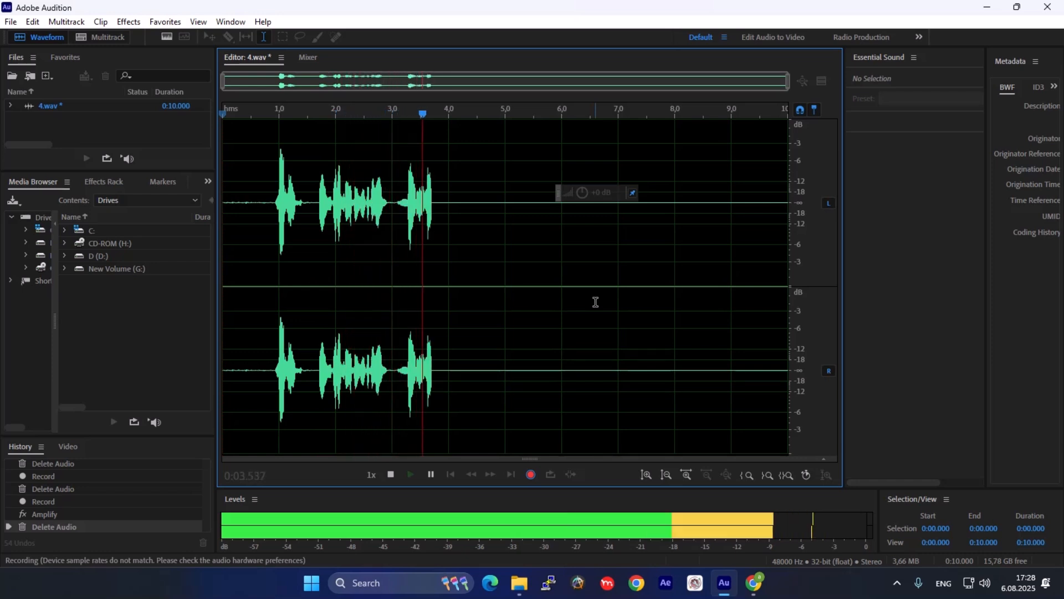
{"action": "key", "text": "space"}
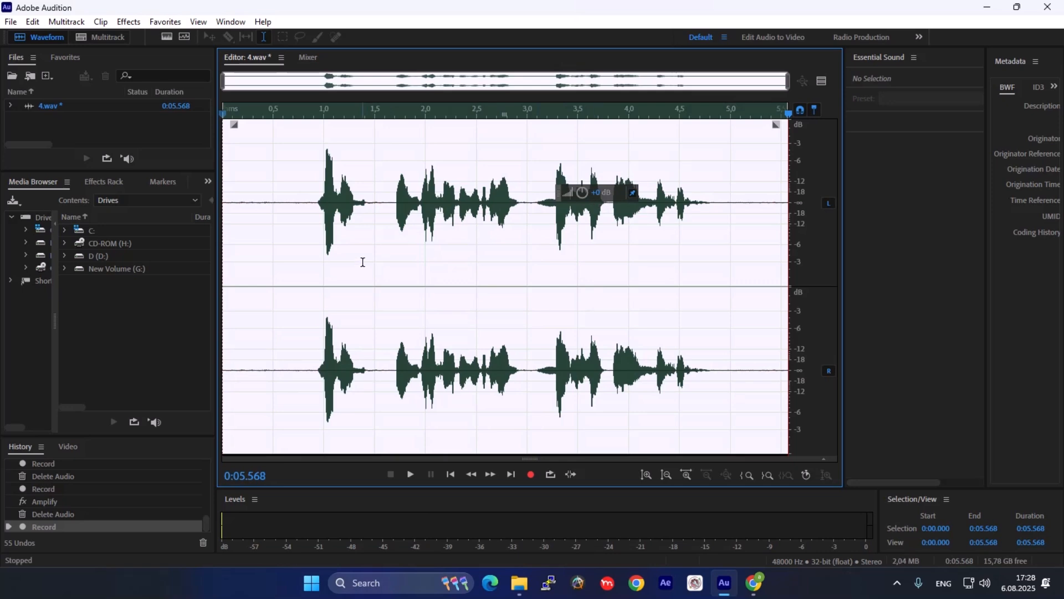
{"action": "left_click", "coordinate": [303, 277]}
{"action": "key", "text": "ctrl+a"}
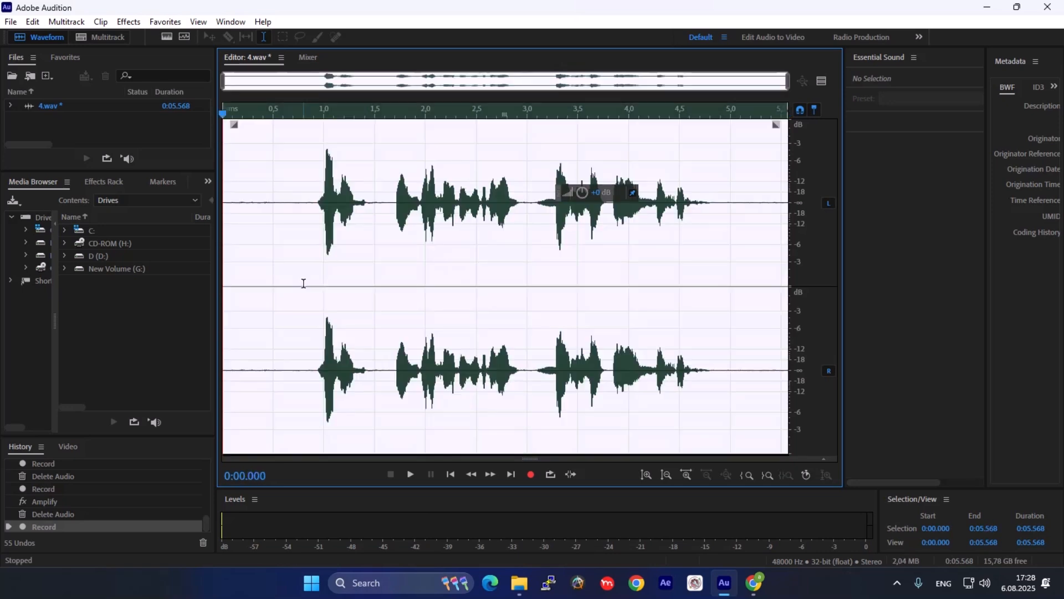
{"action": "key", "text": "ctrl+shift+p"}
{"action": "key", "text": "Return"}
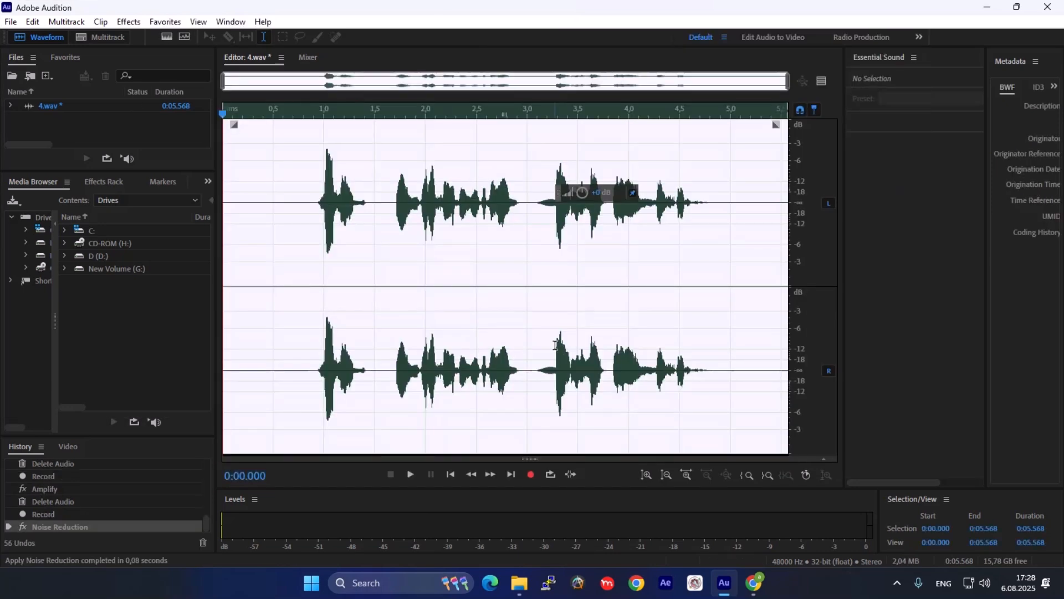
Delete about 0.8 seconds of silence before the first words and about 0.7 seconds after the last words
{"action": "left_click_drag", "start_coordinate": [314, 277], "coordinate": [0, 280]}
{"action": "key", "text": "Delete"}
{"action": "key", "text": "space"}
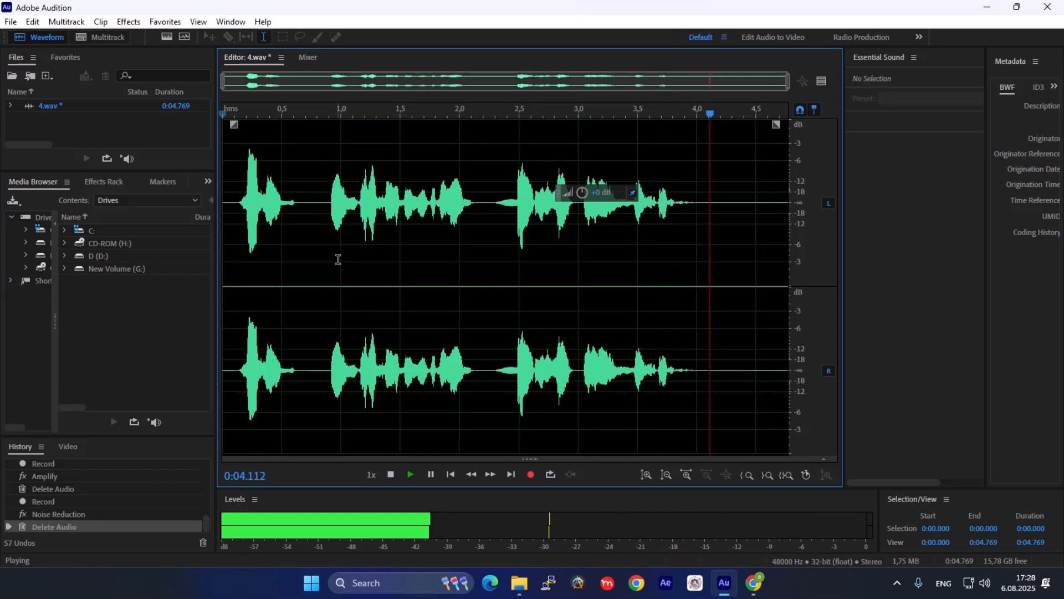
{"action": "key", "text": "space"}
{"action": "left_click_drag", "start_coordinate": [709, 281], "coordinate": [789, 280]}
{"action": "key", "text": "Delete"}
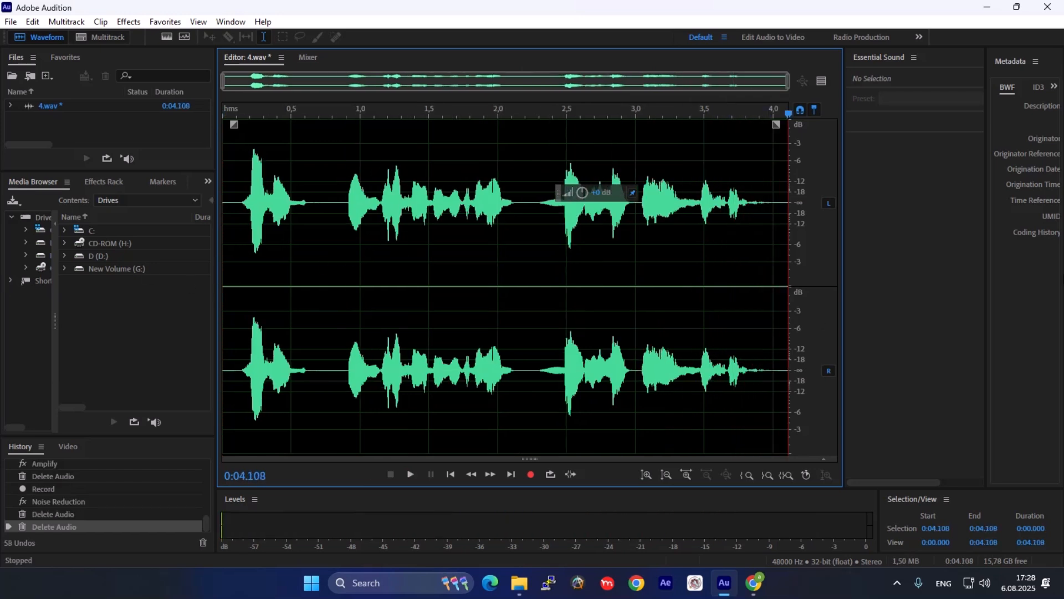
Save the trimmed take as 5.wav in the sounds folder and close Audition
{"action": "key", "text": "ctrl+shift+s"}
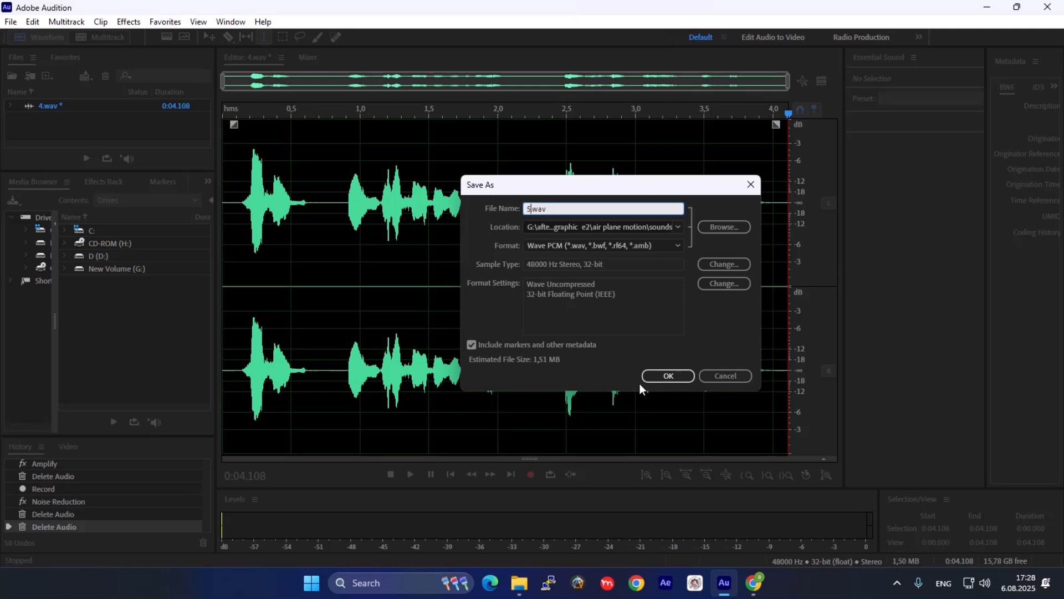
{"action": "left_click", "coordinate": [656, 376]}
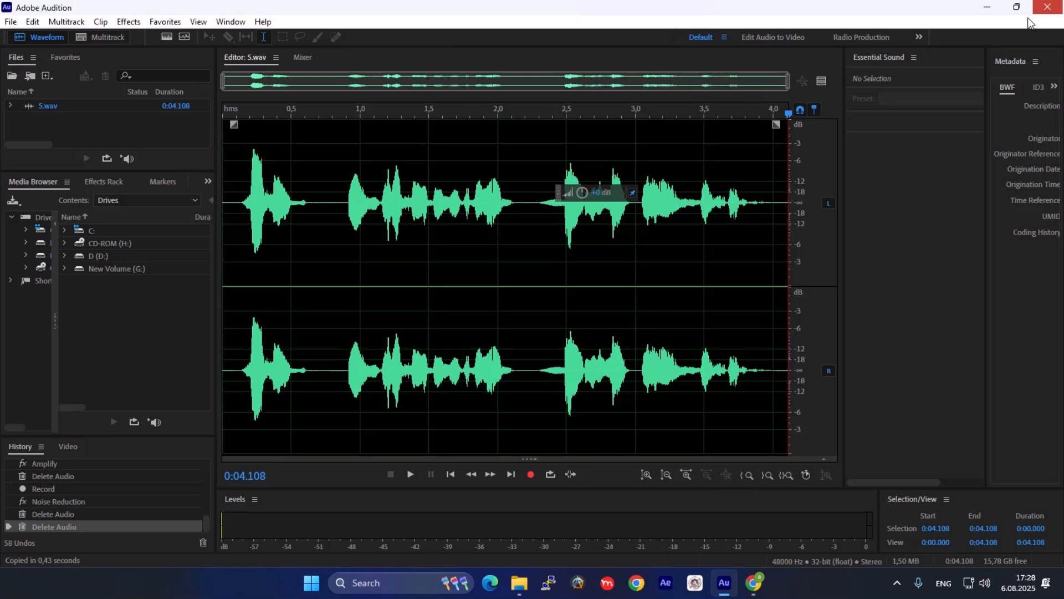
{"action": "left_click", "coordinate": [1030, 21]}
Switch to File Explorer and open the air plane motion After Effects project from the ae project folder
{"action": "left_click", "coordinate": [519, 582]}
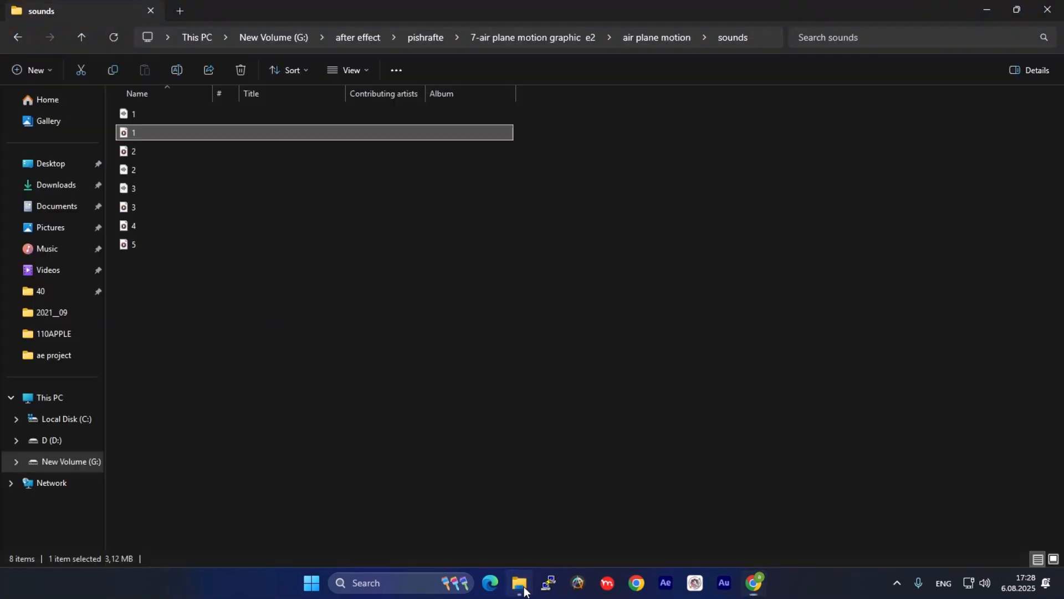
{"action": "left_click", "coordinate": [432, 311]}
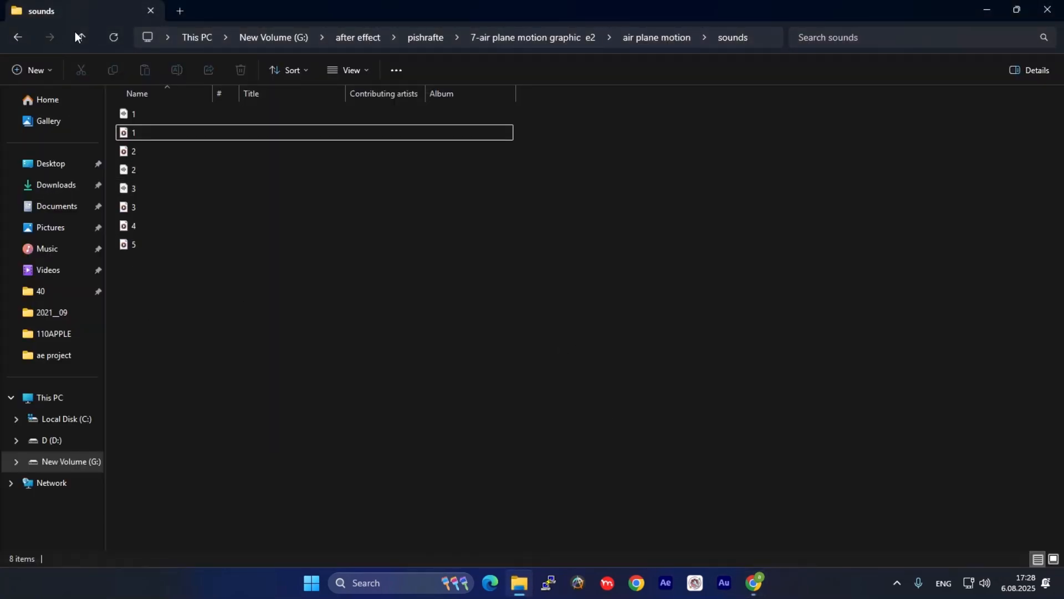
{"action": "left_click", "coordinate": [9, 38]}
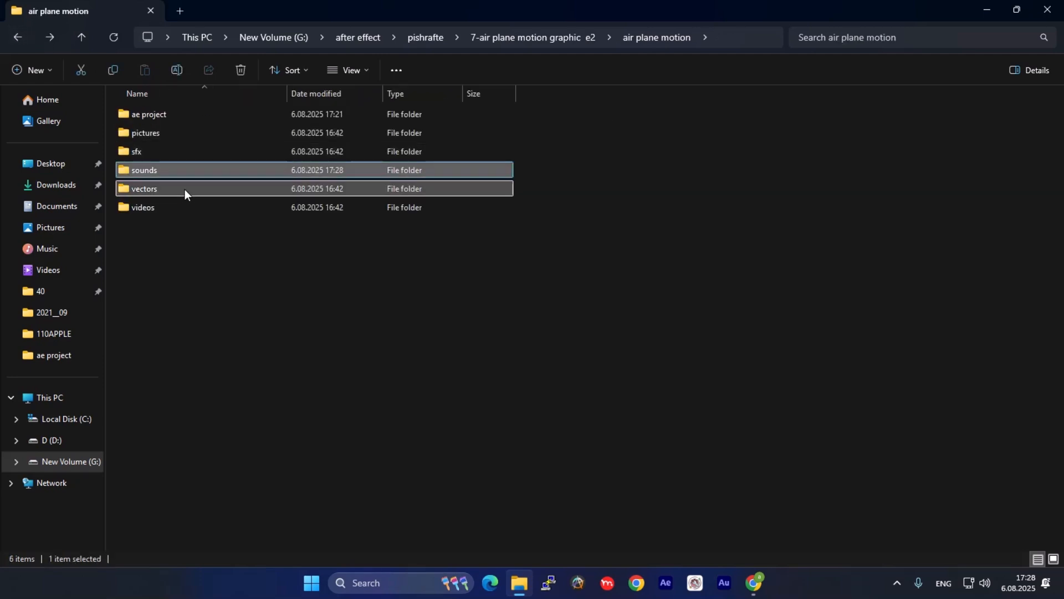
{"action": "left_click", "coordinate": [184, 189]}
{"action": "double_click", "coordinate": [162, 111]}
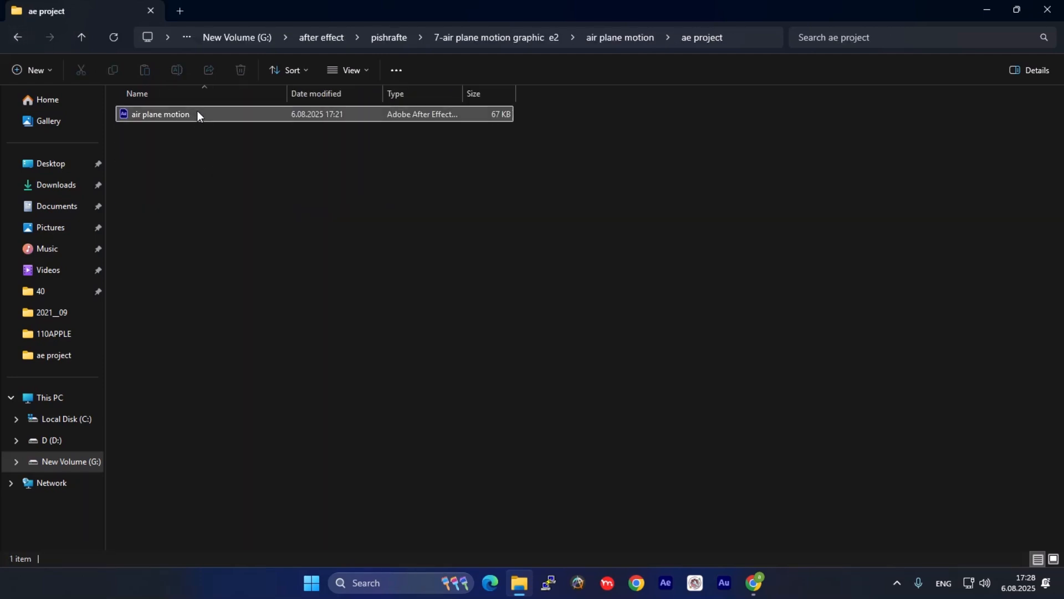
{"action": "double_click", "coordinate": [197, 113]}
Look through the sounds folder, examining which files are the voice-over recordings 1 to 5 and which are companion files
{"action": "left_click", "coordinate": [19, 38]}
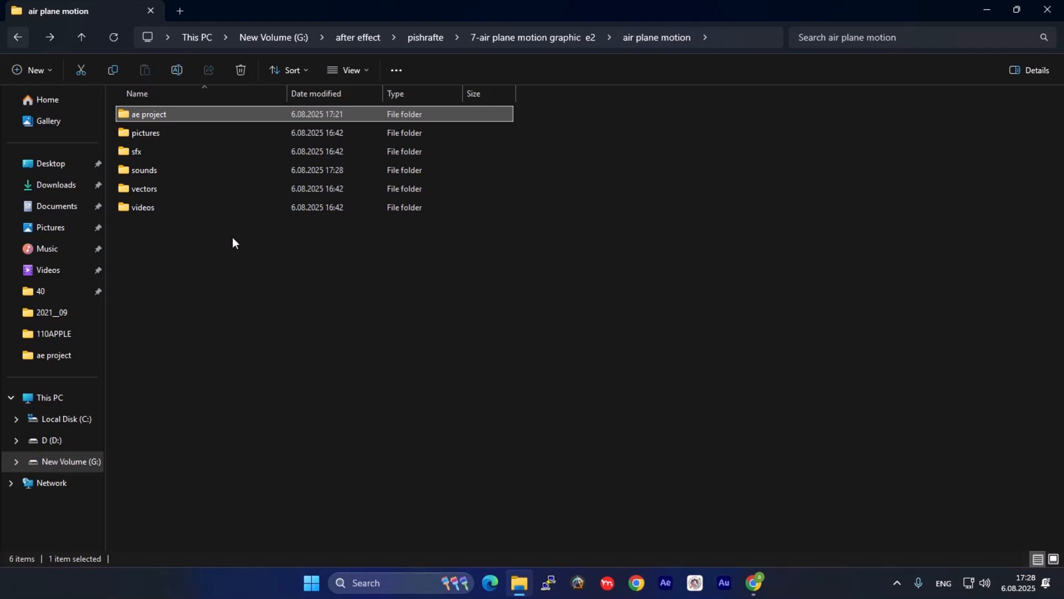
{"action": "double_click", "coordinate": [209, 173]}
{"action": "key", "text": "ctrl+a"}
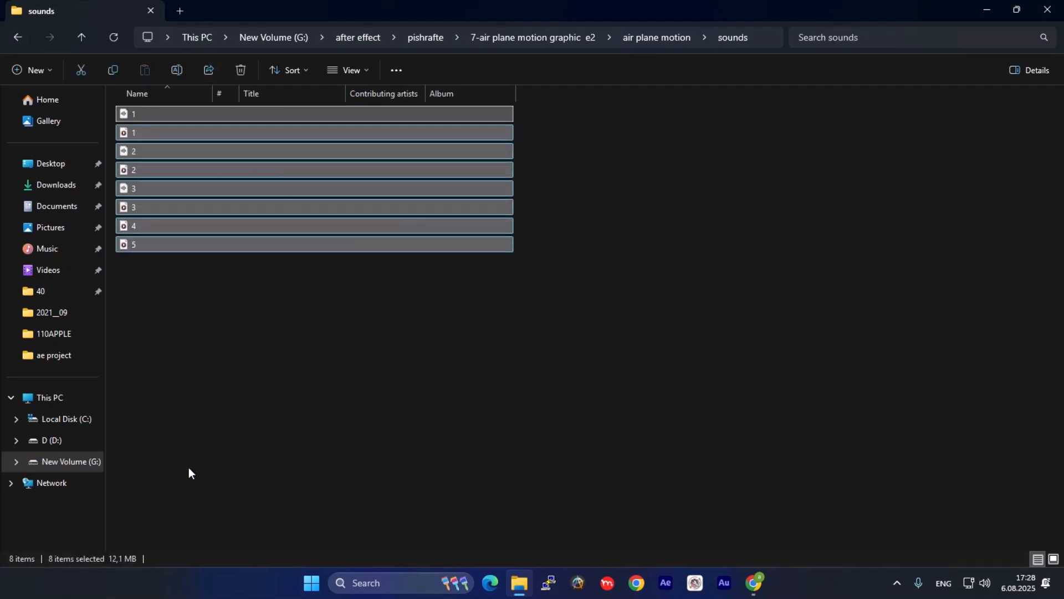
{"action": "left_click", "coordinate": [188, 467]}
{"action": "left_click", "coordinate": [138, 114]}
{"action": "left_click", "coordinate": [158, 151]}
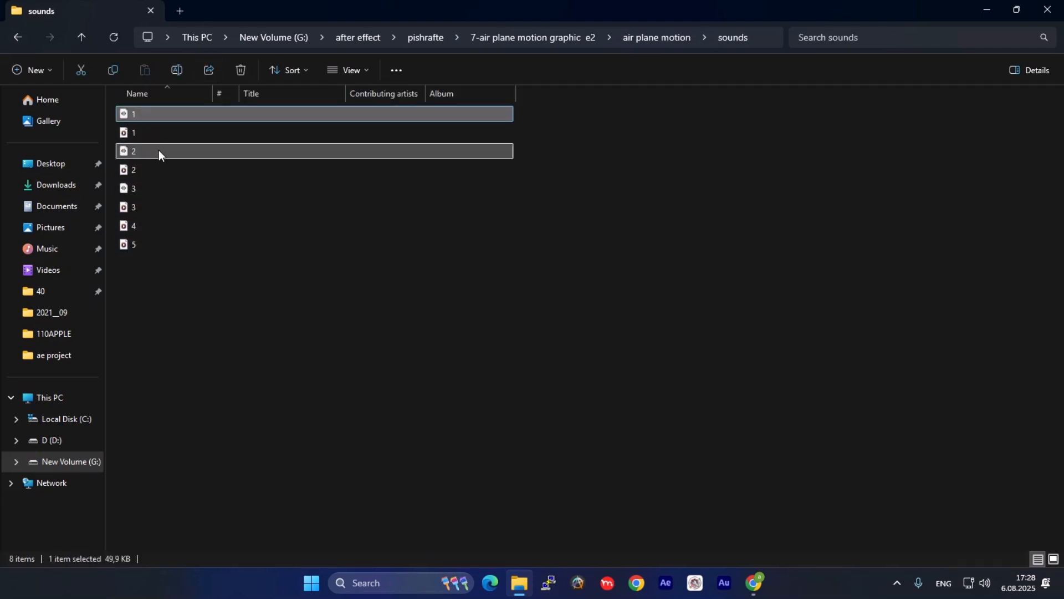
{"action": "left_click", "coordinate": [164, 184]}
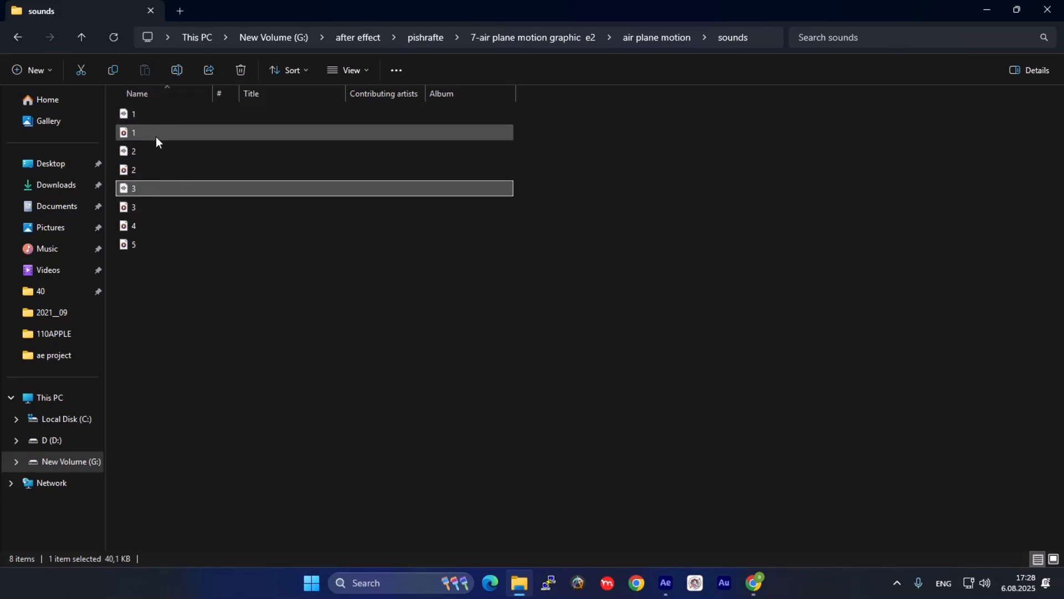
{"action": "left_click", "coordinate": [143, 113]}
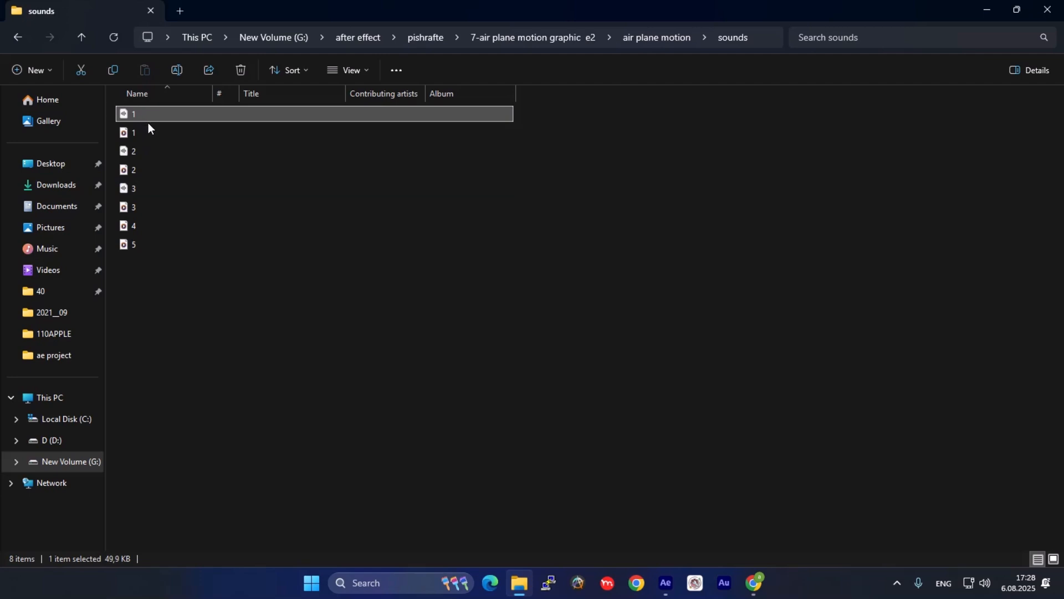
{"action": "left_click", "coordinate": [148, 132]}
{"action": "left_click", "coordinate": [145, 171]}
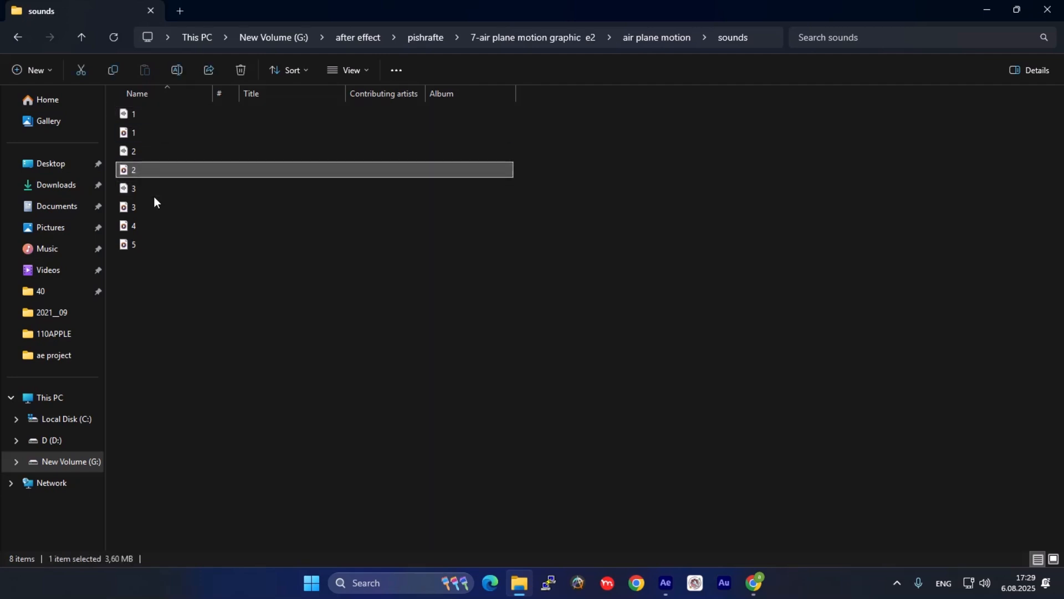
{"action": "left_click", "coordinate": [156, 207]}
{"action": "left_click", "coordinate": [158, 230]}
{"action": "left_click", "coordinate": [154, 247]}
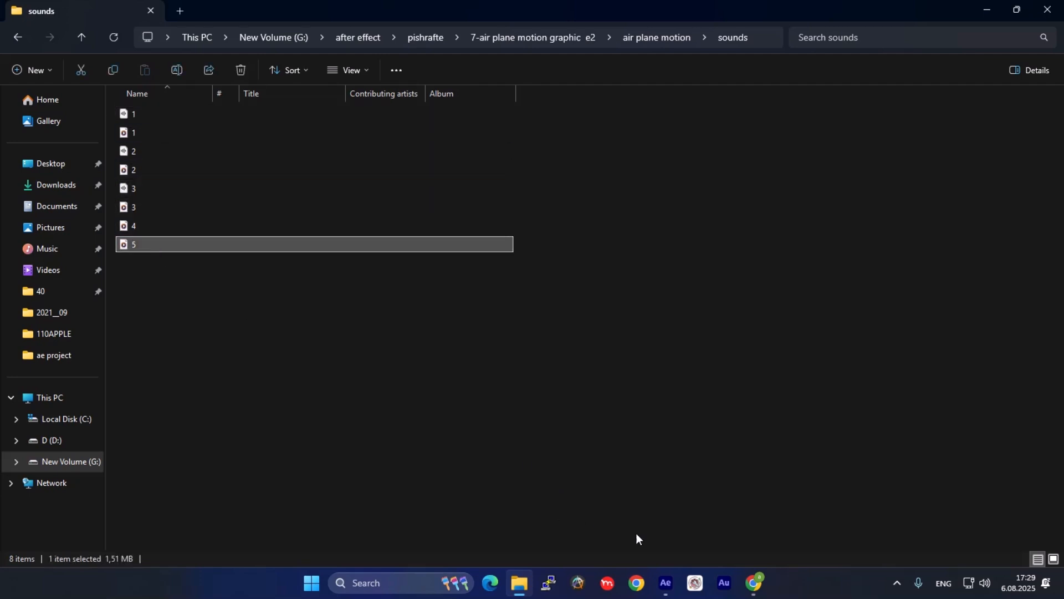
Switch to After Effects, dismiss the missing-project warning and save the empty project as Untitled Project in the ae project folder
{"action": "left_click", "coordinate": [666, 583]}
{"action": "left_click", "coordinate": [661, 395]}
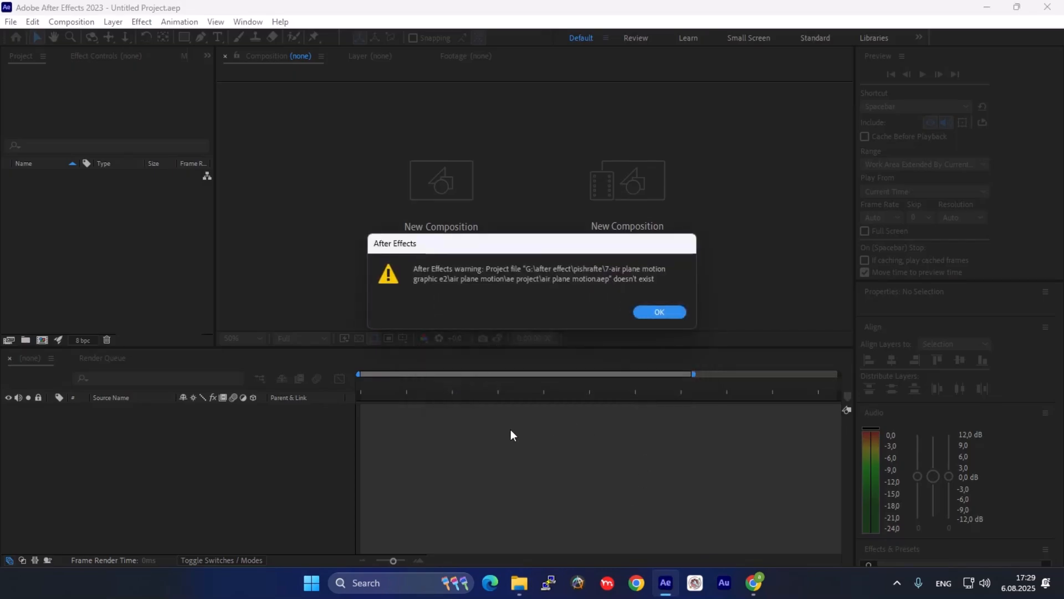
{"action": "left_click", "coordinate": [659, 312]}
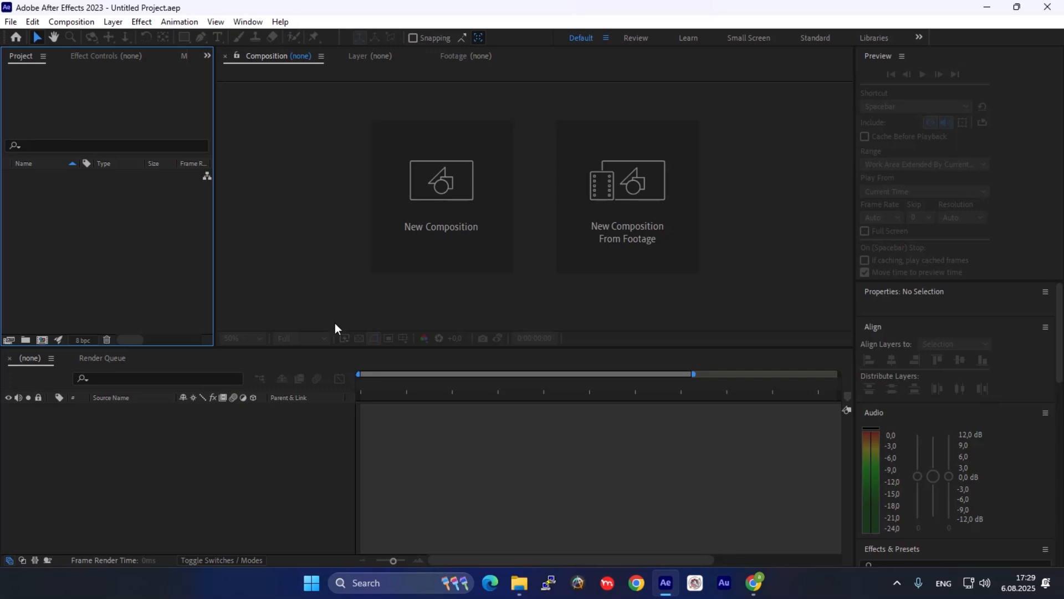
{"action": "key", "text": "ctrl+s"}
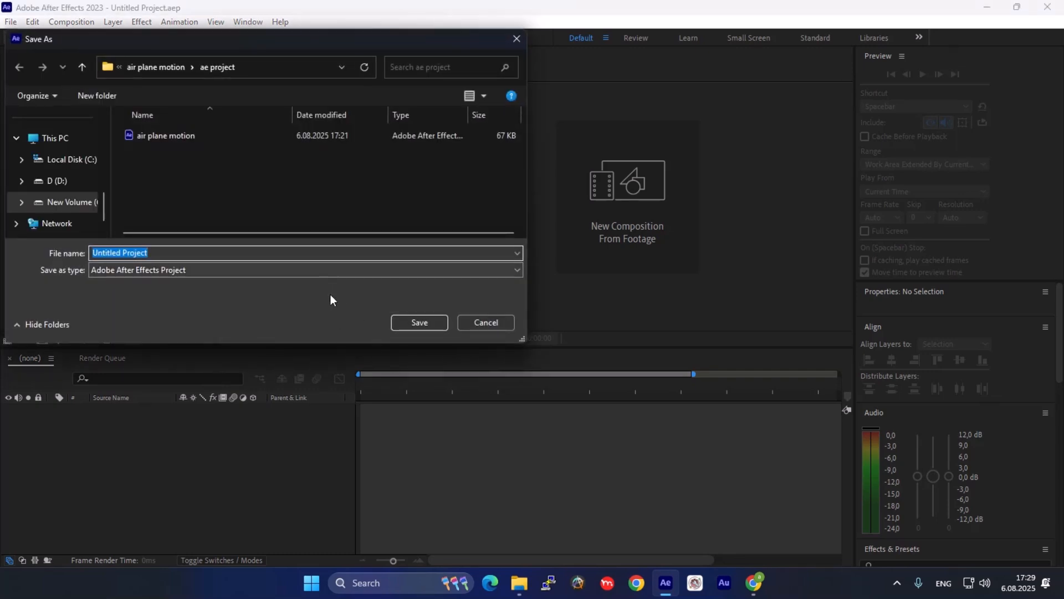
{"action": "left_click", "coordinate": [420, 323]}
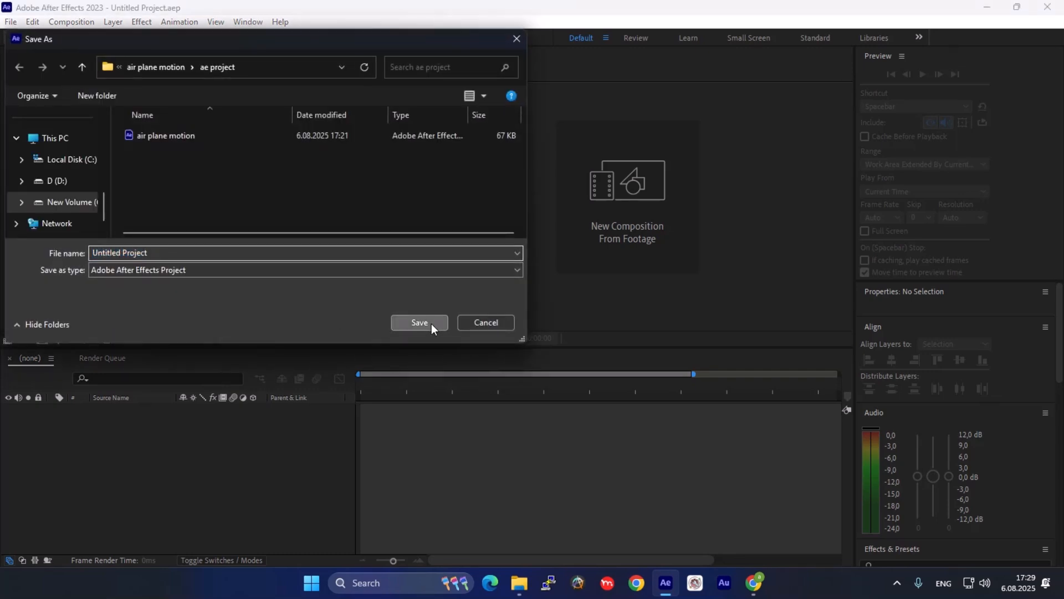
Try importing 1.wav from the sounds folder into the empty project, and undo the import
{"action": "left_click", "coordinate": [518, 581]}
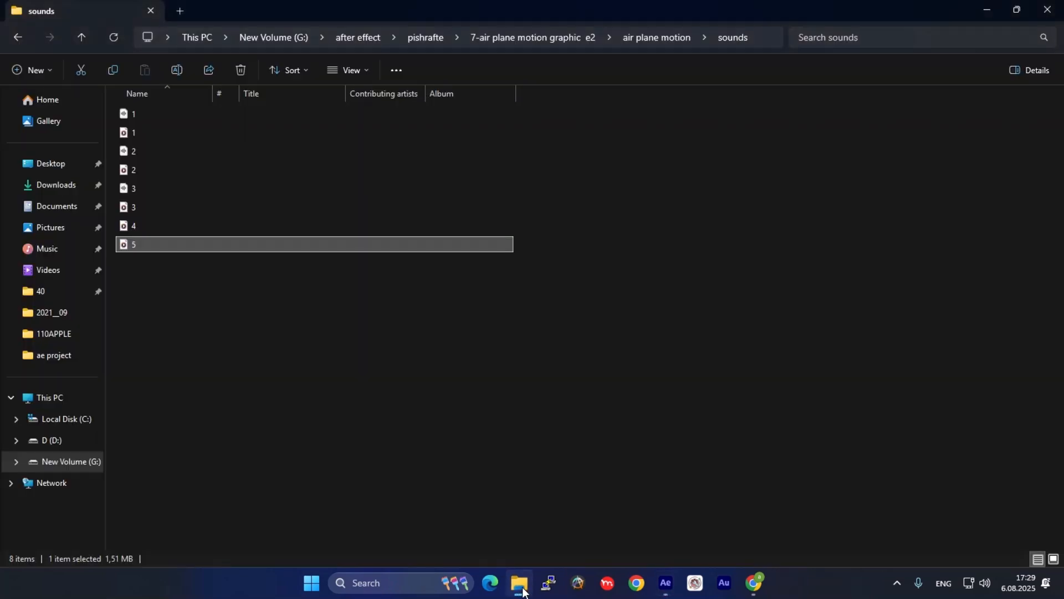
{"action": "left_click_drag", "start_coordinate": [319, 3], "coordinate": [777, 168]}
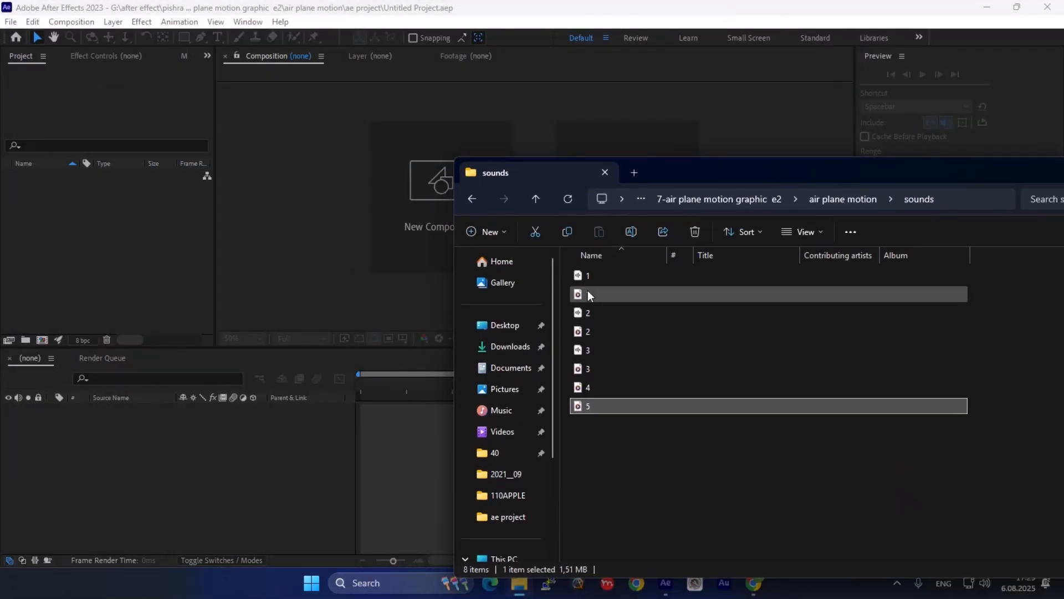
{"action": "left_click", "coordinate": [591, 294]}
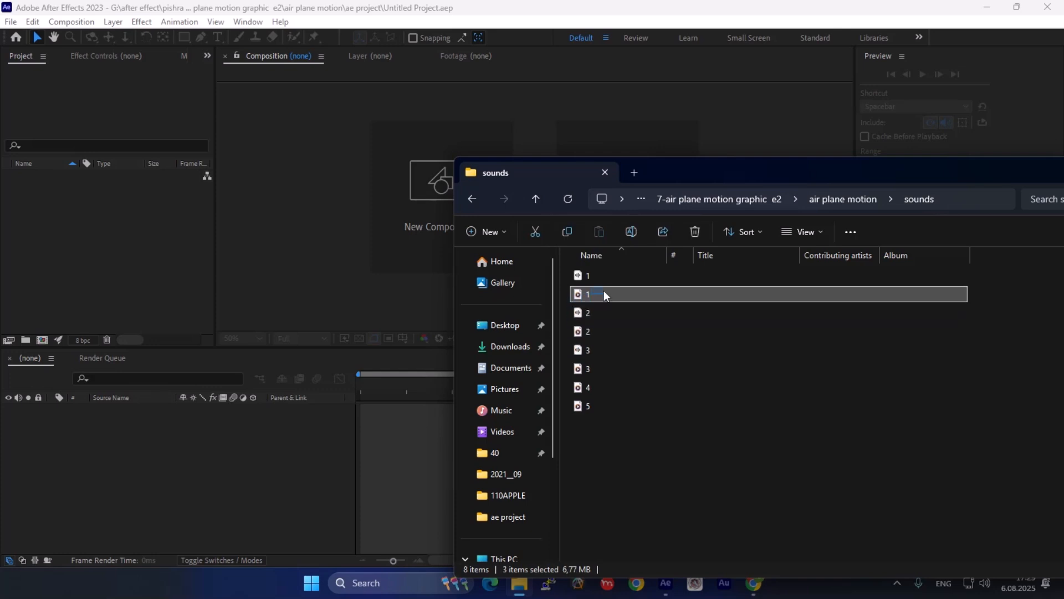
{"action": "left_click_drag", "start_coordinate": [595, 290], "coordinate": [244, 431]}
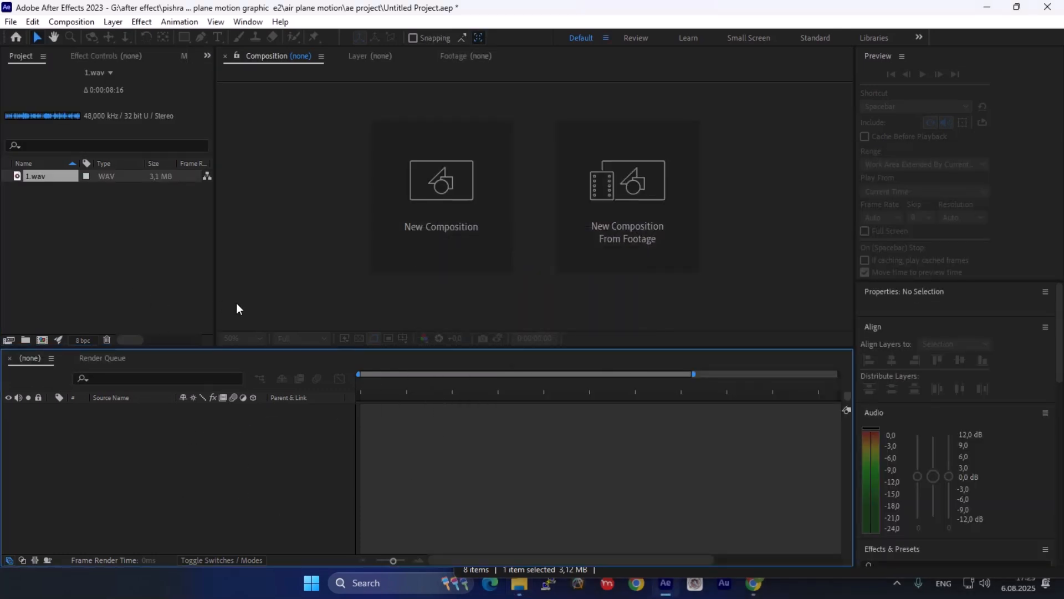
{"action": "key", "text": "ctrl+z"}
Create a new composition named Comp 1 with the HDV/HDTV 1280x720 29,97 fps preset and a duration of 0;00;59;04
{"action": "left_click", "coordinate": [433, 228]}
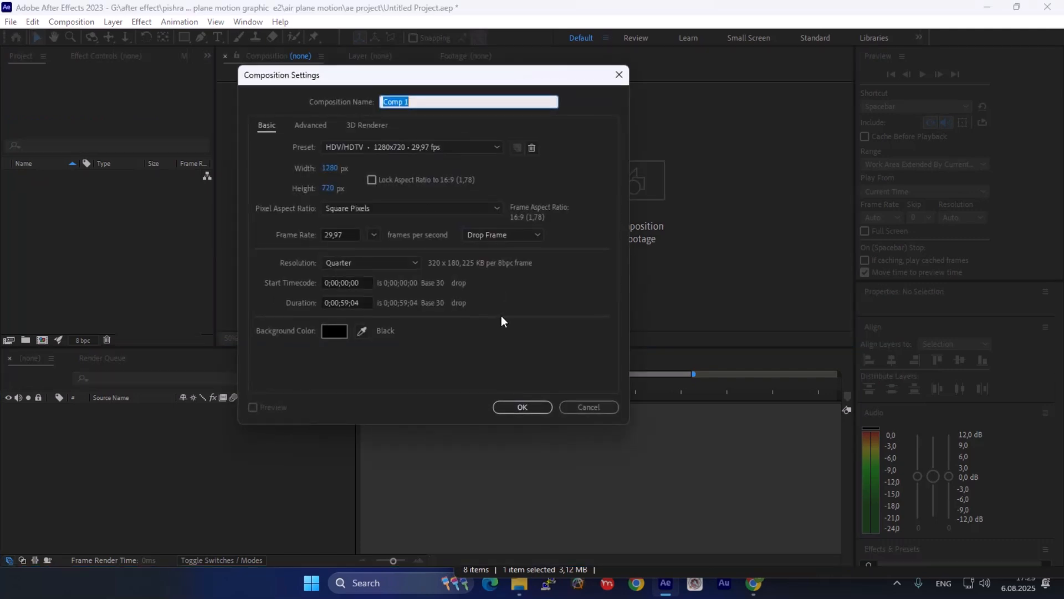
{"action": "left_click", "coordinate": [522, 408]}
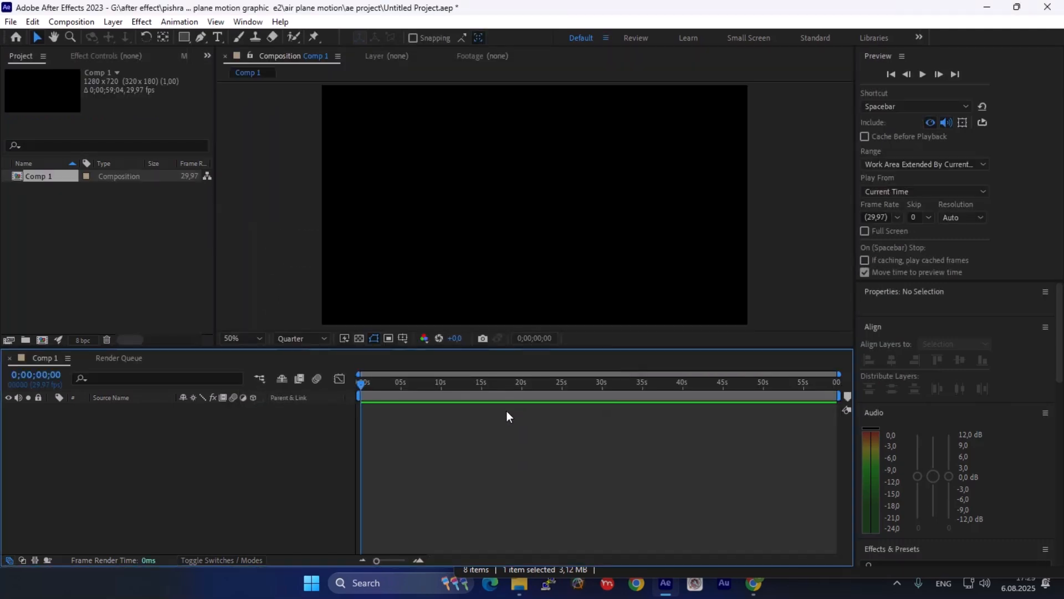
Try to bring the first two WAV recordings from the sounds folder into the project
{"action": "left_click", "coordinate": [520, 583]}
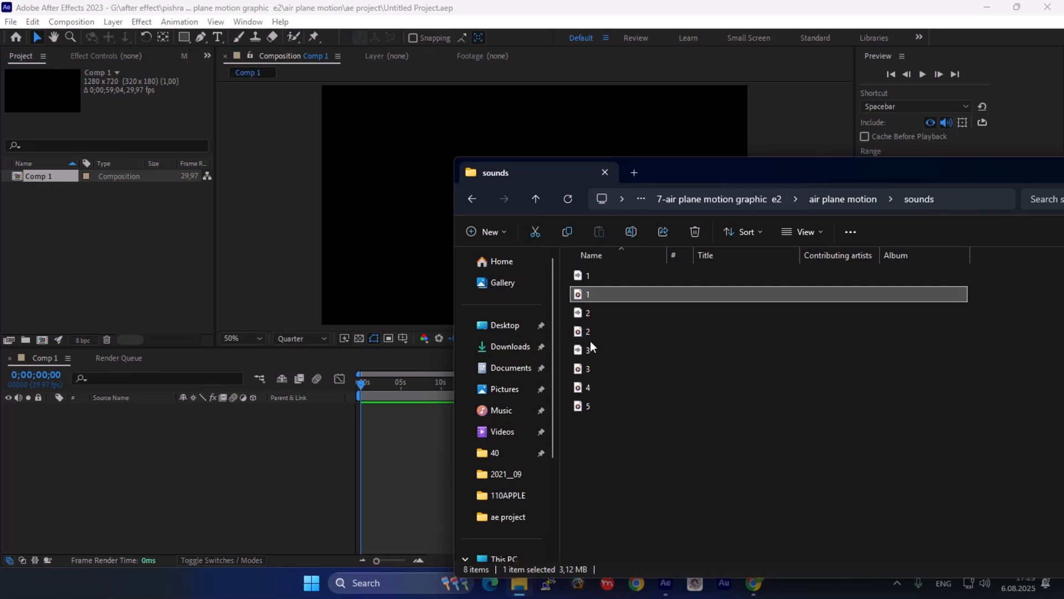
{"action": "left_click_drag", "start_coordinate": [588, 333], "coordinate": [9, 182]}
{"action": "left_click_drag", "start_coordinate": [96, 214], "coordinate": [16, 171]}
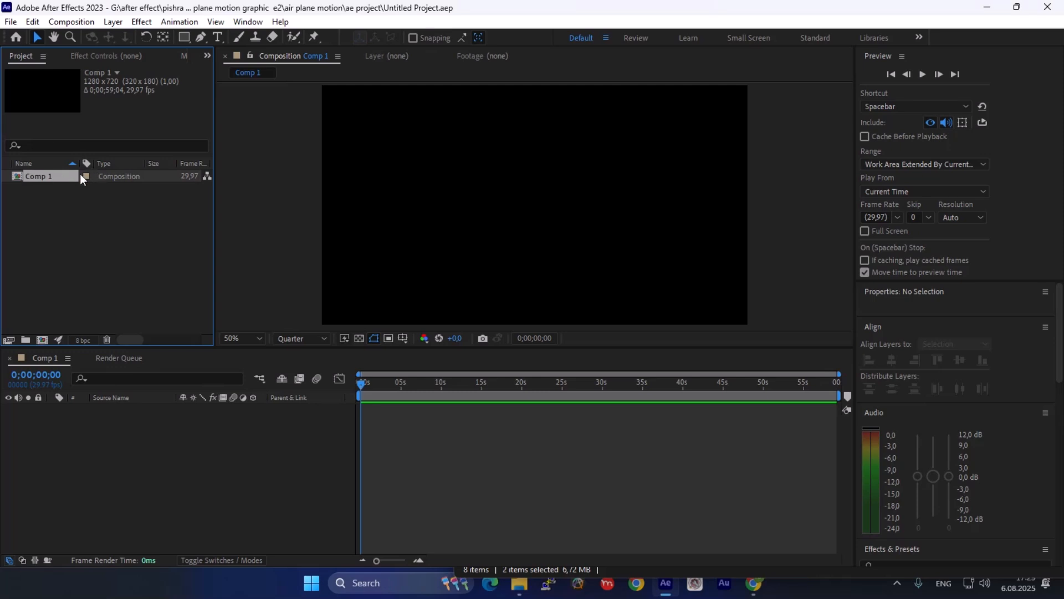
{"action": "double_click", "coordinate": [61, 175]}
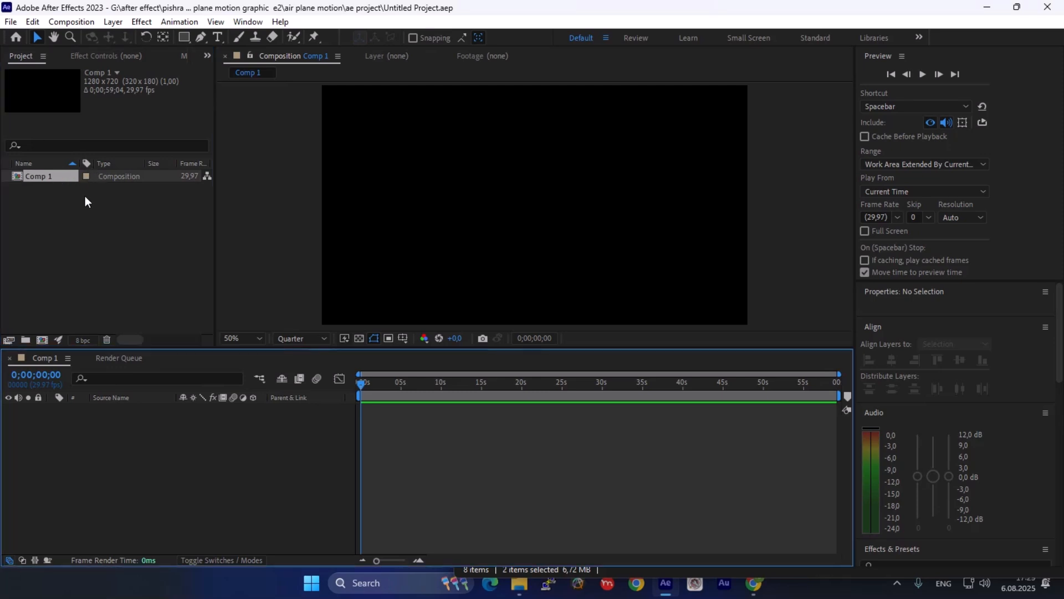
{"action": "left_click", "coordinate": [117, 304]}
Import recordings 1.wav to 5.wav from the sounds folder and add them as layers in Comp 1
{"action": "left_click", "coordinate": [519, 583]}
{"action": "left_click", "coordinate": [626, 294]}
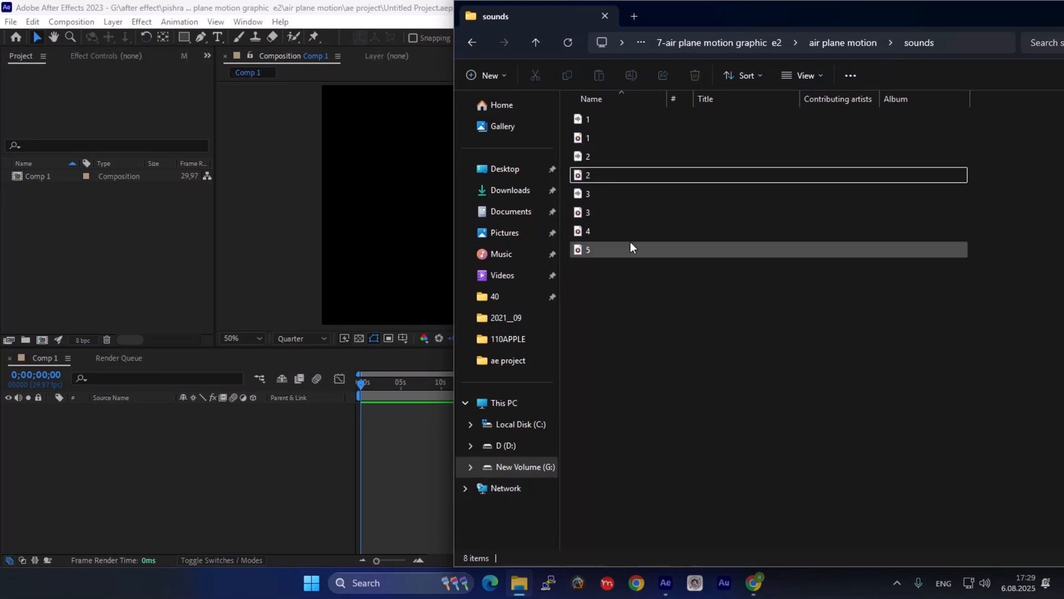
{"action": "left_click", "coordinate": [601, 142]}
{"action": "left_click", "coordinate": [617, 176], "text": "ctrl"}
{"action": "left_click", "coordinate": [611, 210], "text": "ctrl"}
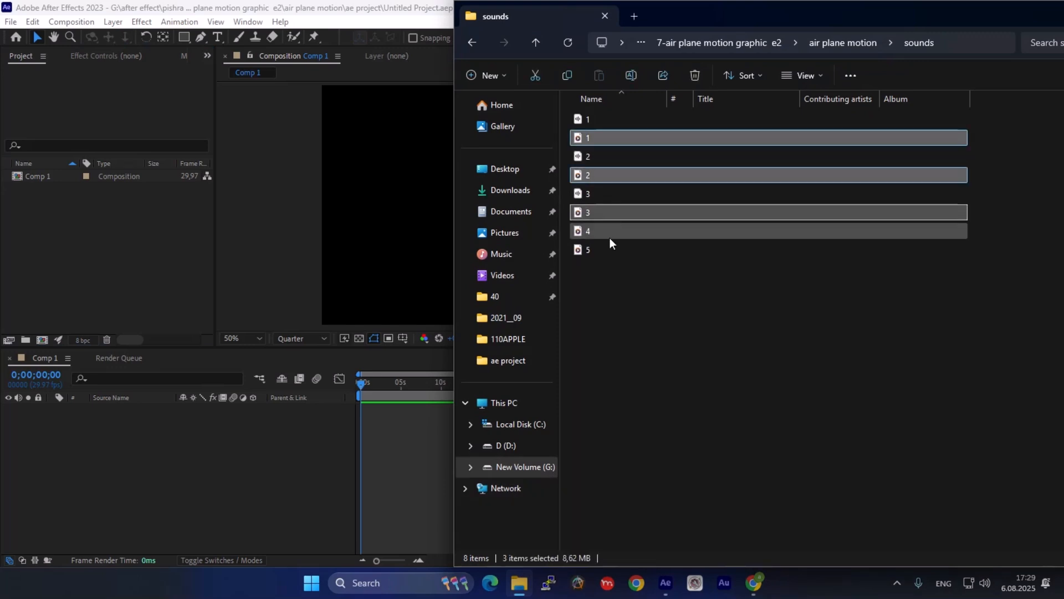
{"action": "left_click", "coordinate": [610, 233], "text": "ctrl"}
{"action": "left_click", "coordinate": [607, 249], "text": "ctrl"}
{"action": "left_click_drag", "start_coordinate": [605, 174], "coordinate": [158, 454]}
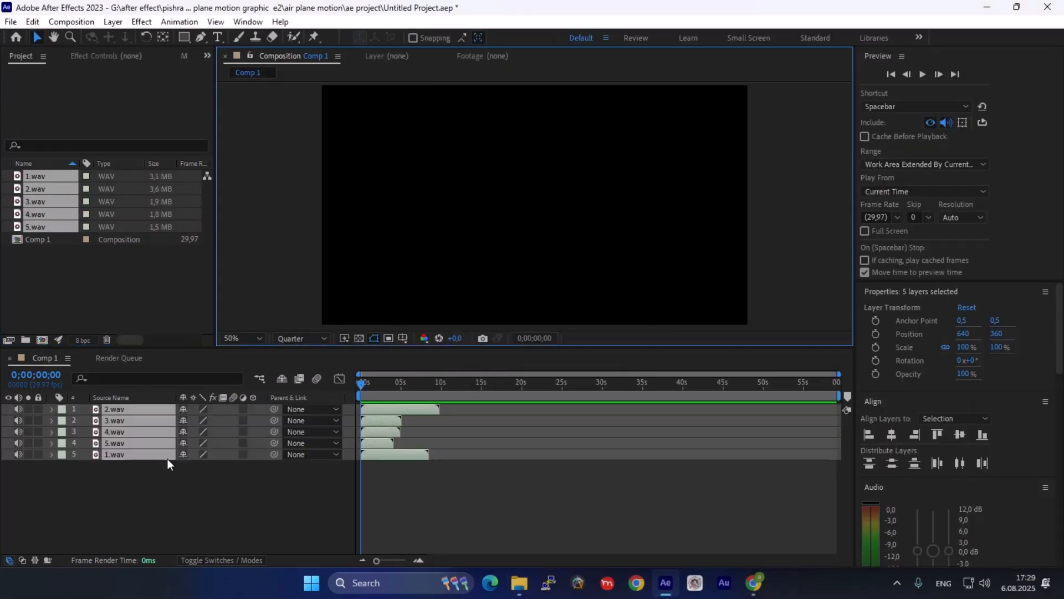
Move the 1.wav layer above 2.wav so the audio layers are stacked in numerical order
{"action": "left_click", "coordinate": [194, 509]}
{"action": "left_click", "coordinate": [108, 453]}
{"action": "left_click_drag", "start_coordinate": [109, 451], "coordinate": [107, 407]}
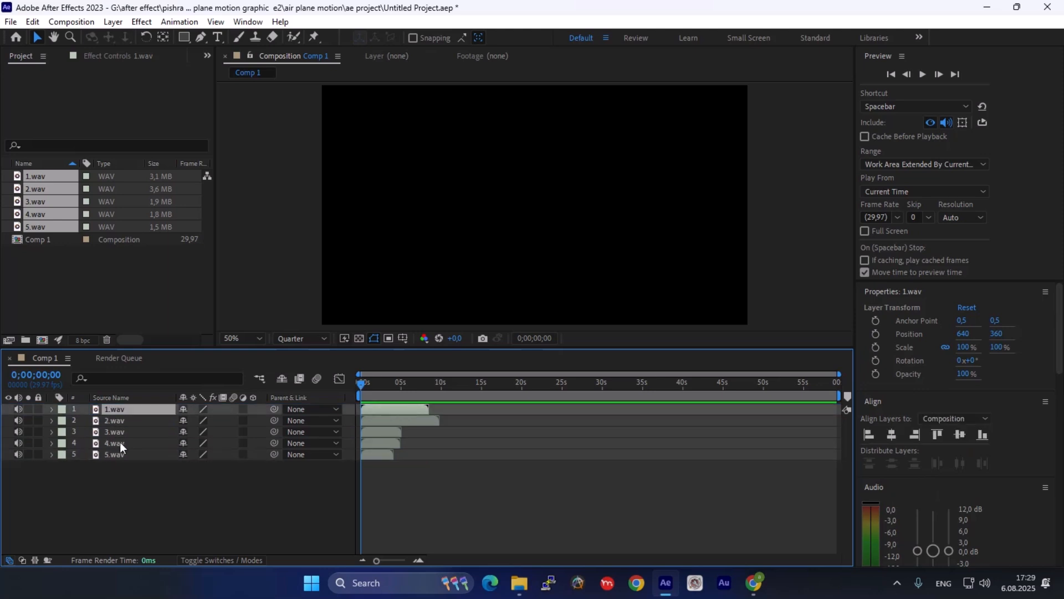
Stagger the audio layers in sequence, starting 2.wav at about 7.4 s, 3.wav at 16.5 s, 4.wav at 21 s and 5.wav at 25.5 s
{"action": "left_click_drag", "start_coordinate": [396, 421], "coordinate": [454, 421]}
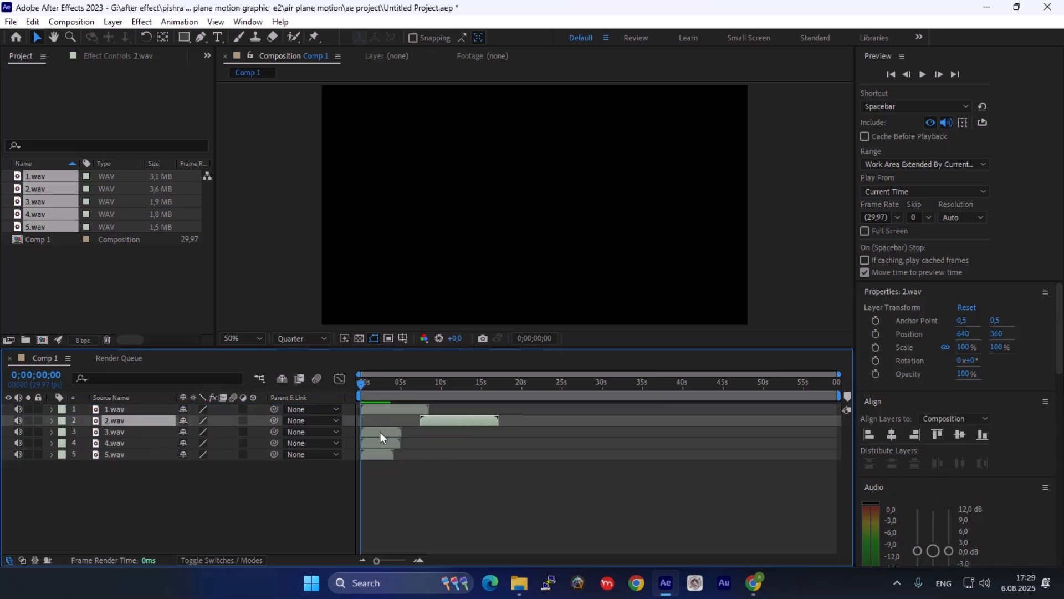
{"action": "left_click_drag", "start_coordinate": [381, 431], "coordinate": [493, 432]}
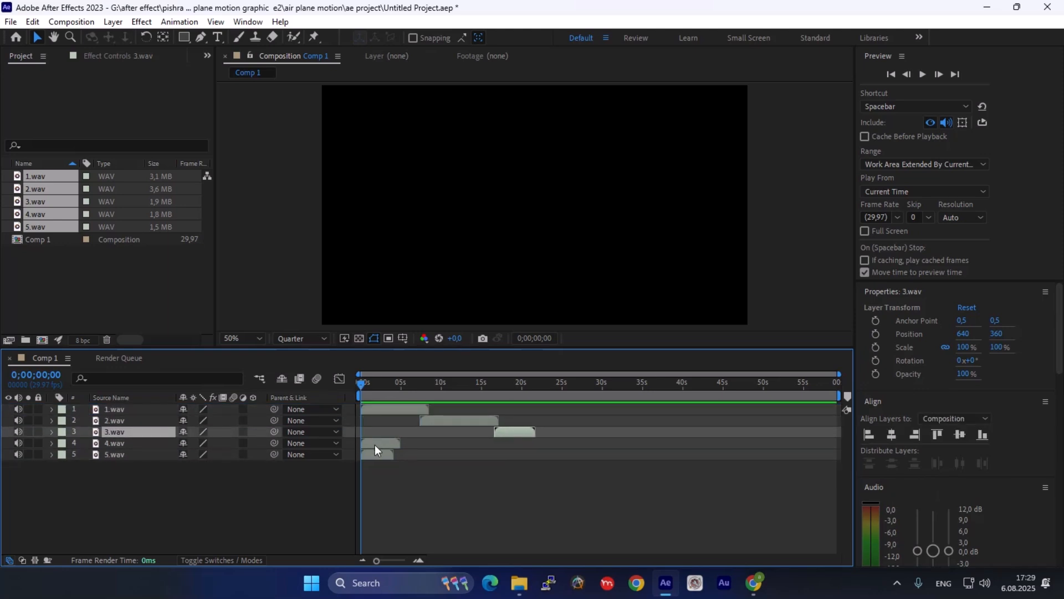
{"action": "left_click_drag", "start_coordinate": [375, 444], "coordinate": [545, 433]}
{"action": "left_click_drag", "start_coordinate": [368, 459], "coordinate": [616, 461]}
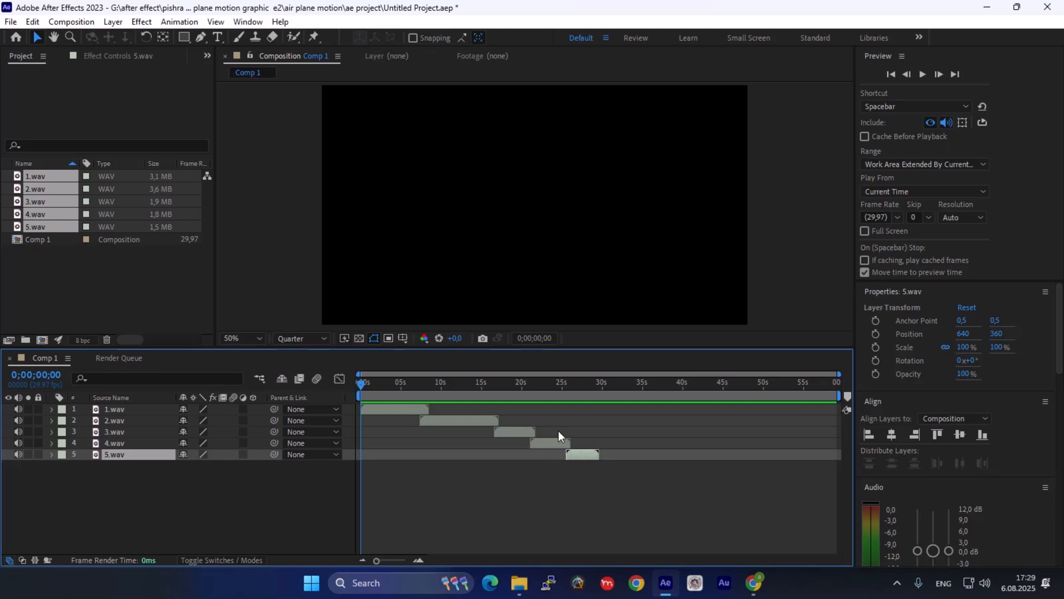
Play Comp 1 from the start to check the handover from 1.wav to 2.wav
{"action": "left_click", "coordinate": [387, 563]}
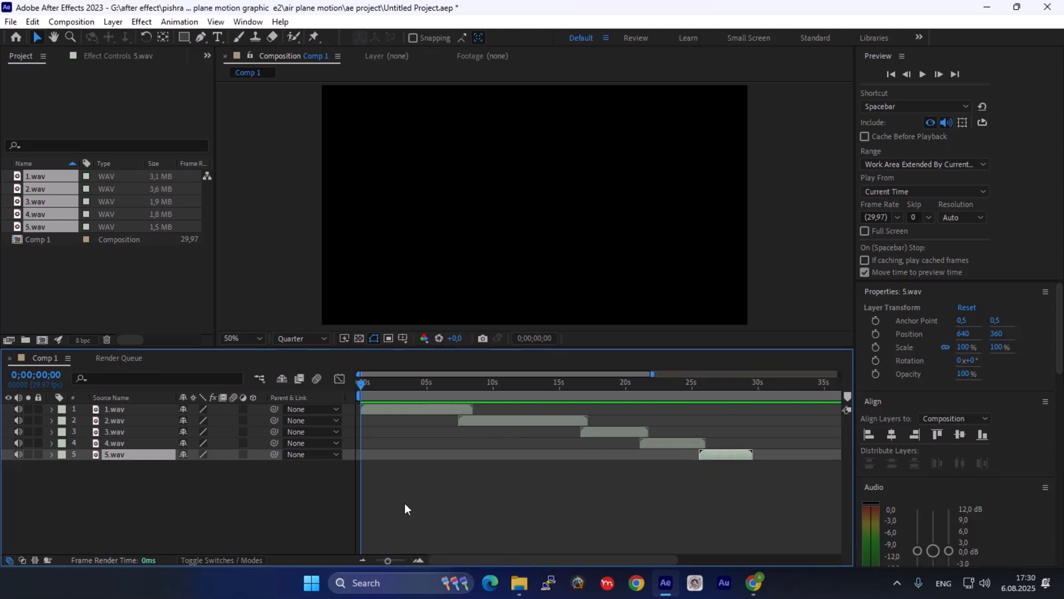
{"action": "key", "text": "space"}
{"action": "left_click_drag", "start_coordinate": [389, 561], "coordinate": [399, 560]}
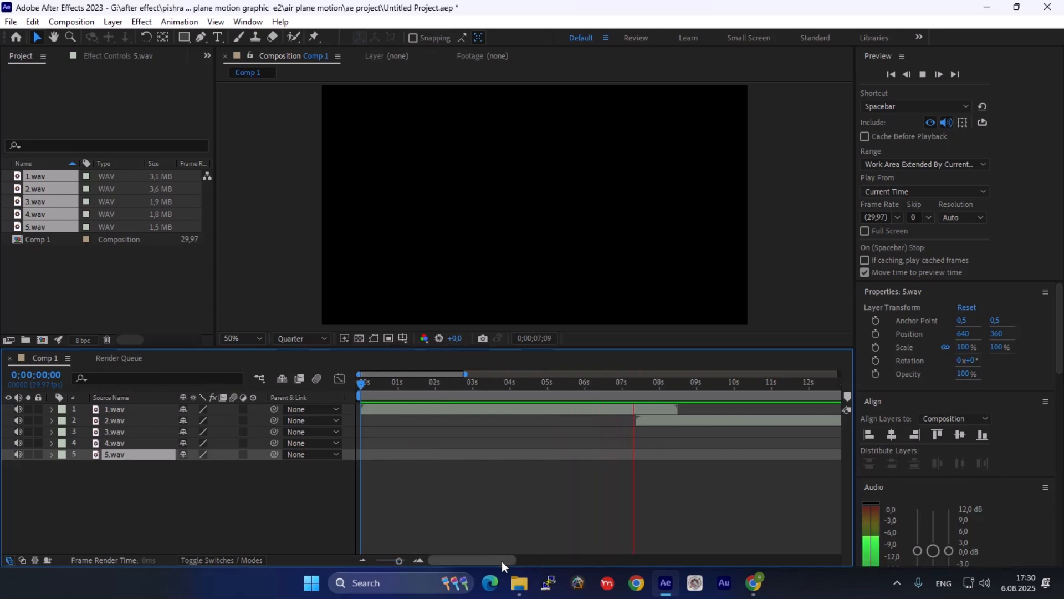
{"action": "key", "text": "space"}
Shift 2.wav to start at about 7.9 s, previewing the transition from 1.wav after each adjustment
{"action": "left_click_drag", "start_coordinate": [495, 560], "coordinate": [536, 561]}
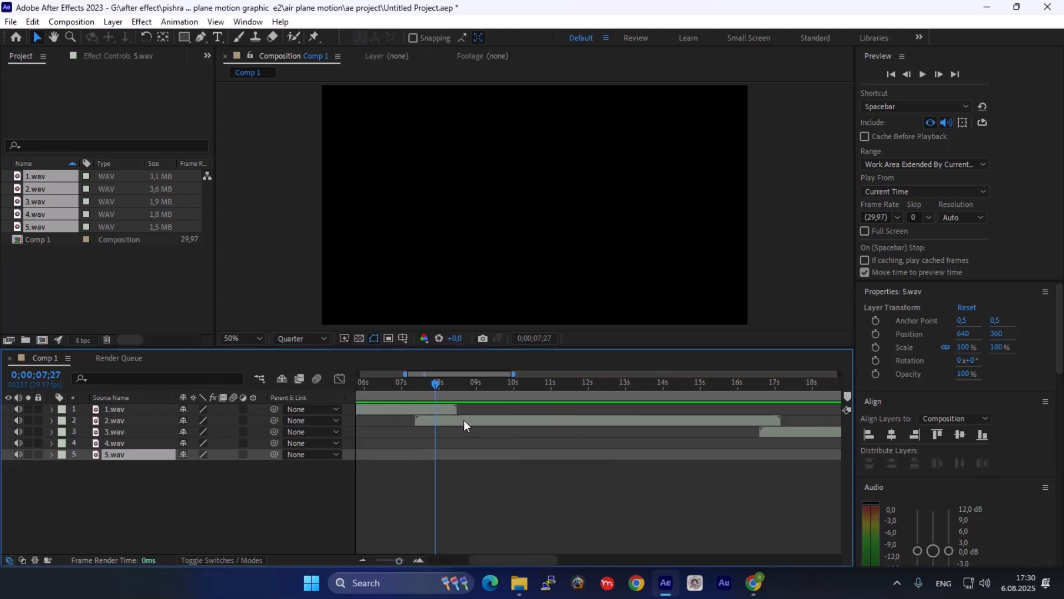
{"action": "left_click_drag", "start_coordinate": [464, 421], "coordinate": [501, 425]}
{"action": "left_click", "coordinate": [399, 383]}
{"action": "key", "text": "space"}
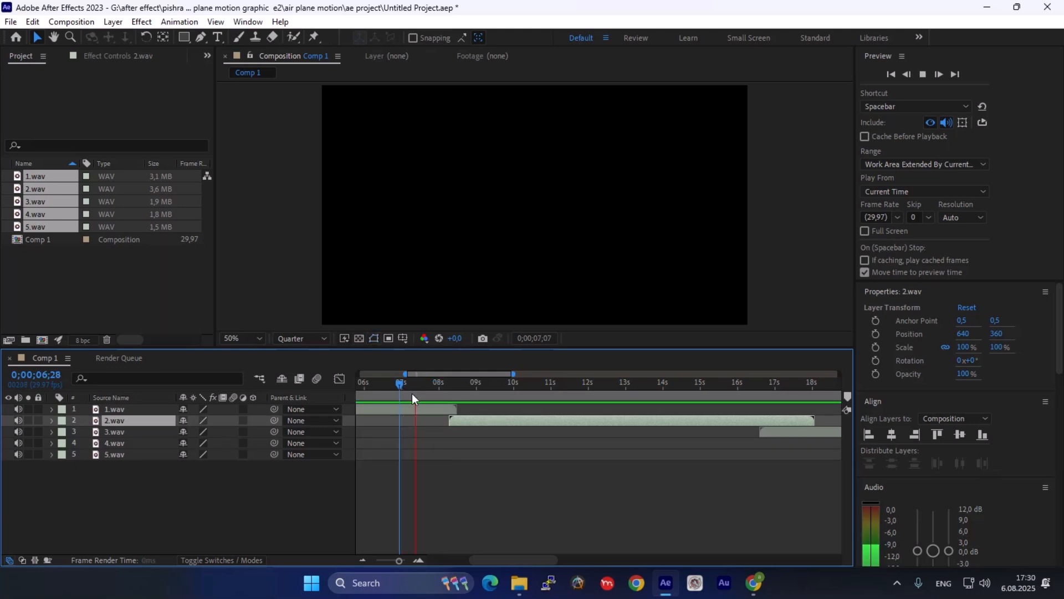
{"action": "key", "text": "space"}
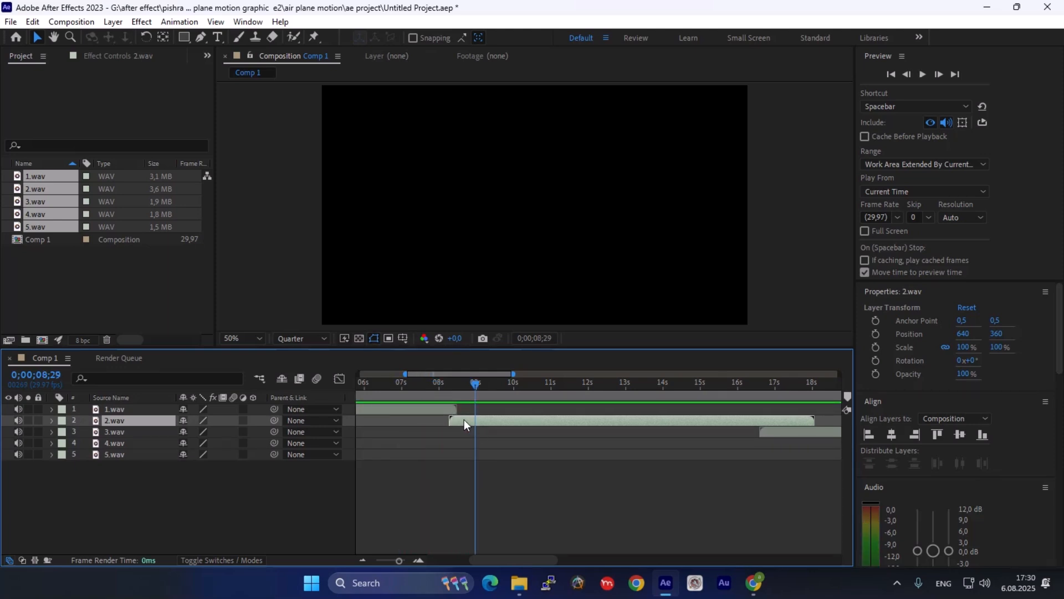
{"action": "left_click_drag", "start_coordinate": [458, 420], "coordinate": [454, 420]}
{"action": "left_click", "coordinate": [413, 385]}
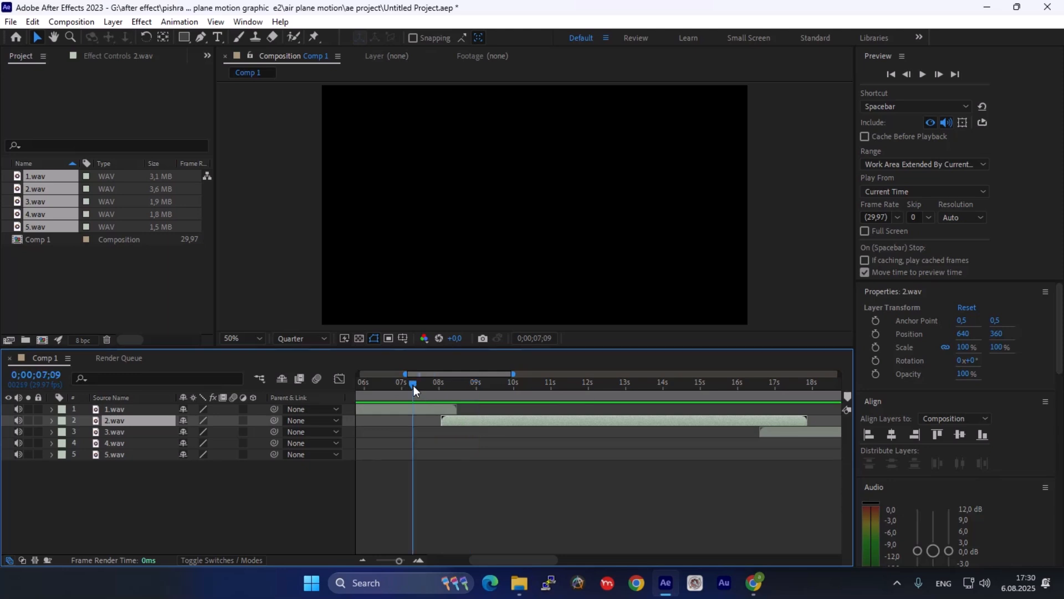
{"action": "key", "text": "space"}
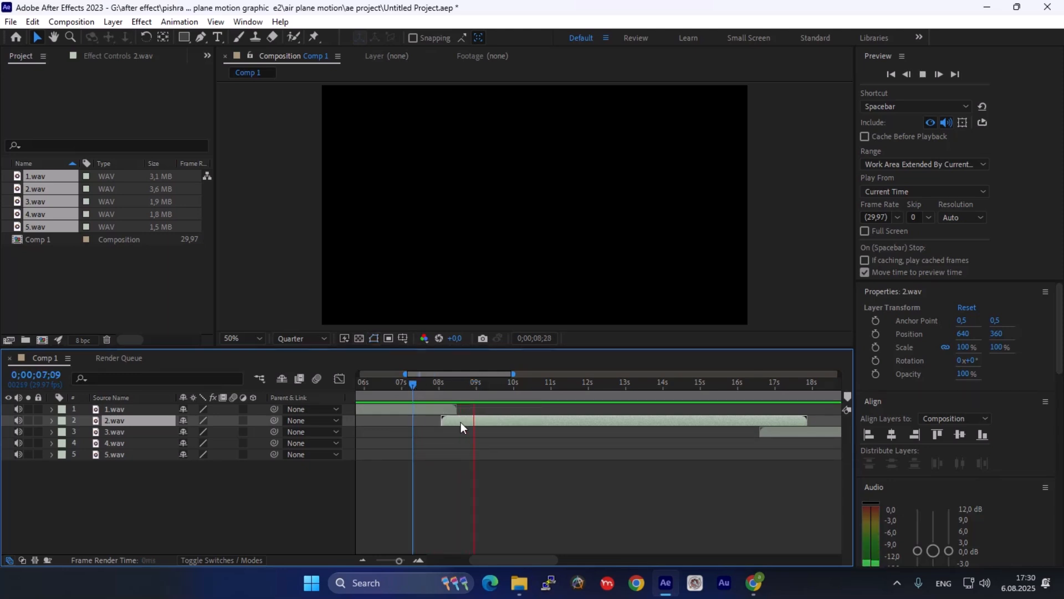
{"action": "left_click_drag", "start_coordinate": [460, 421], "coordinate": [452, 422]}
{"action": "left_click", "coordinate": [403, 385]}
{"action": "key", "text": "space"}
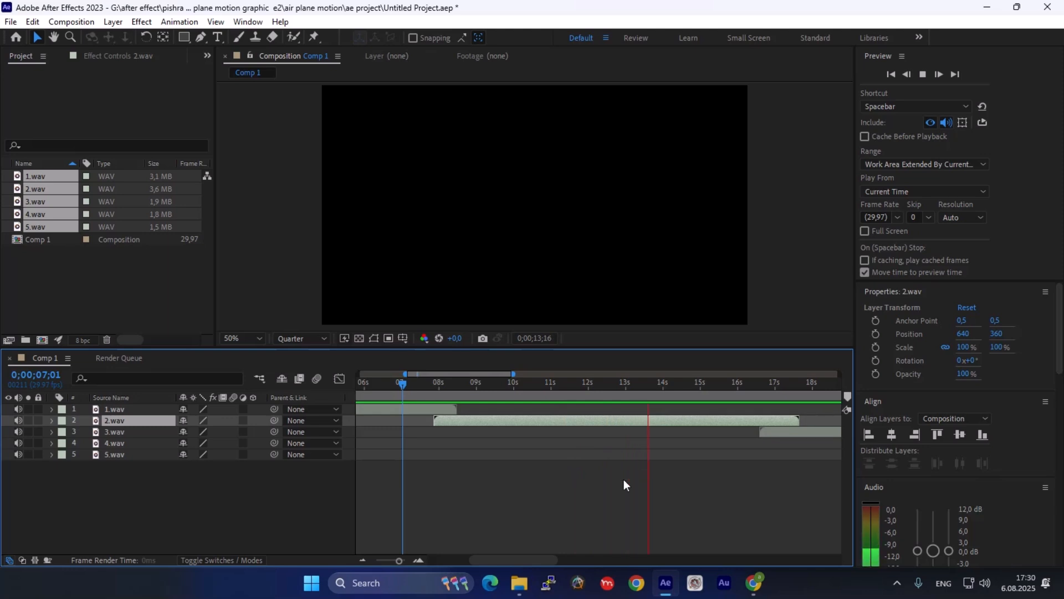
Shift 3.wav to start at about 16 s, previewing the transition from 2.wav after each adjustment
{"action": "left_click_drag", "start_coordinate": [548, 558], "coordinate": [571, 561]}
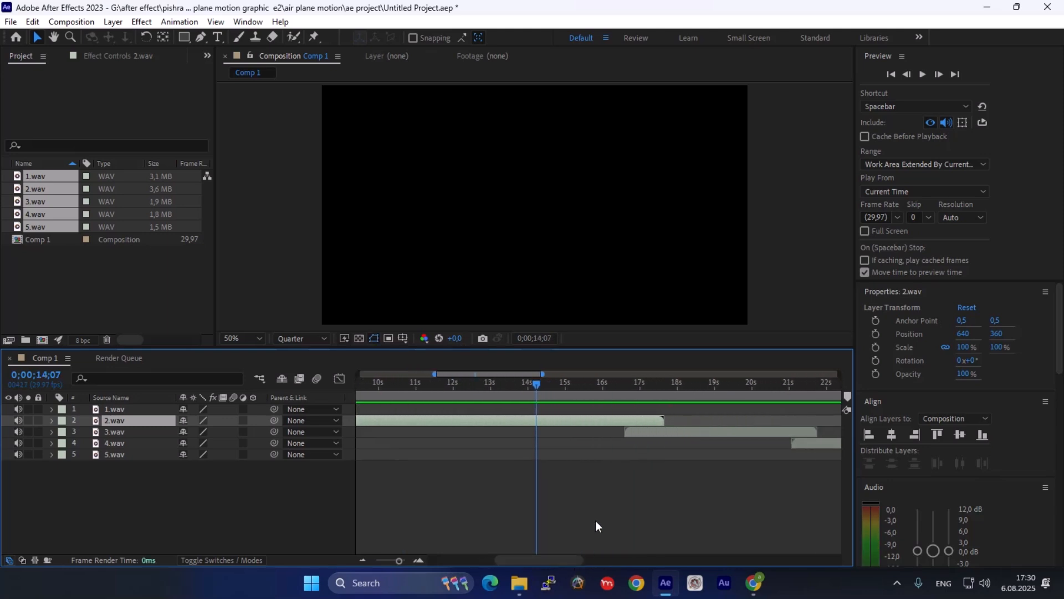
{"action": "left_click_drag", "start_coordinate": [647, 430], "coordinate": [668, 430]}
{"action": "key", "text": "space"}
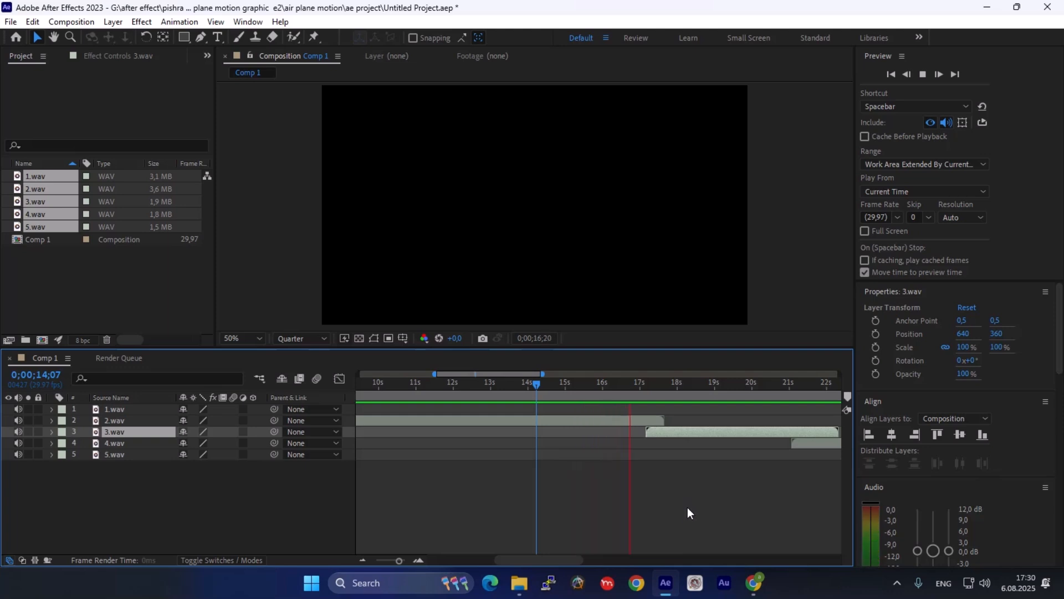
{"action": "key", "text": "space"}
{"action": "left_click_drag", "start_coordinate": [665, 433], "coordinate": [639, 431]}
{"action": "left_click", "coordinate": [578, 384]}
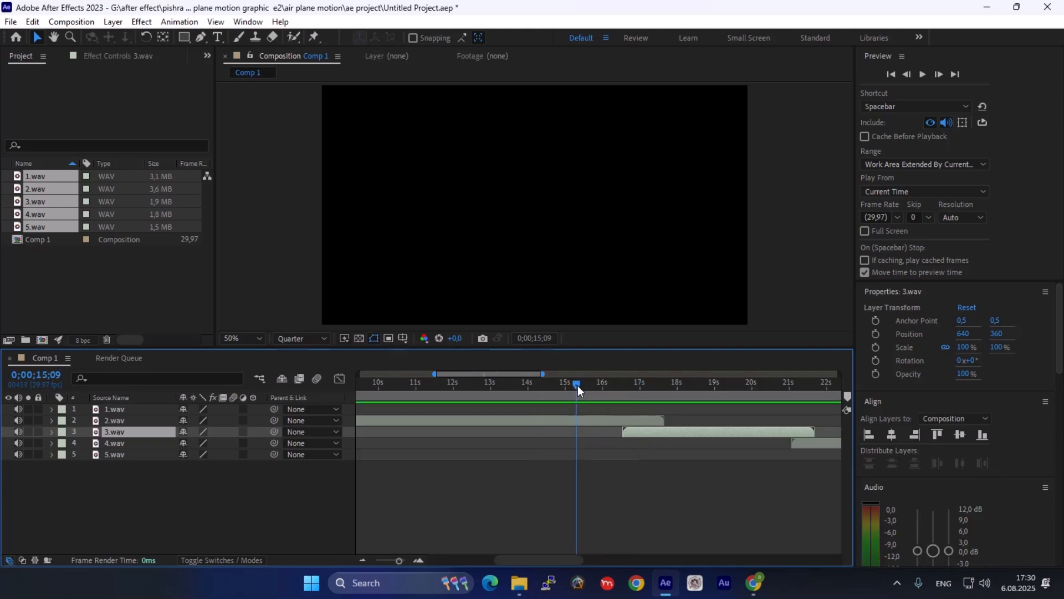
{"action": "key", "text": "space"}
{"action": "key", "text": "space"}
{"action": "left_click_drag", "start_coordinate": [638, 430], "coordinate": [617, 430]}
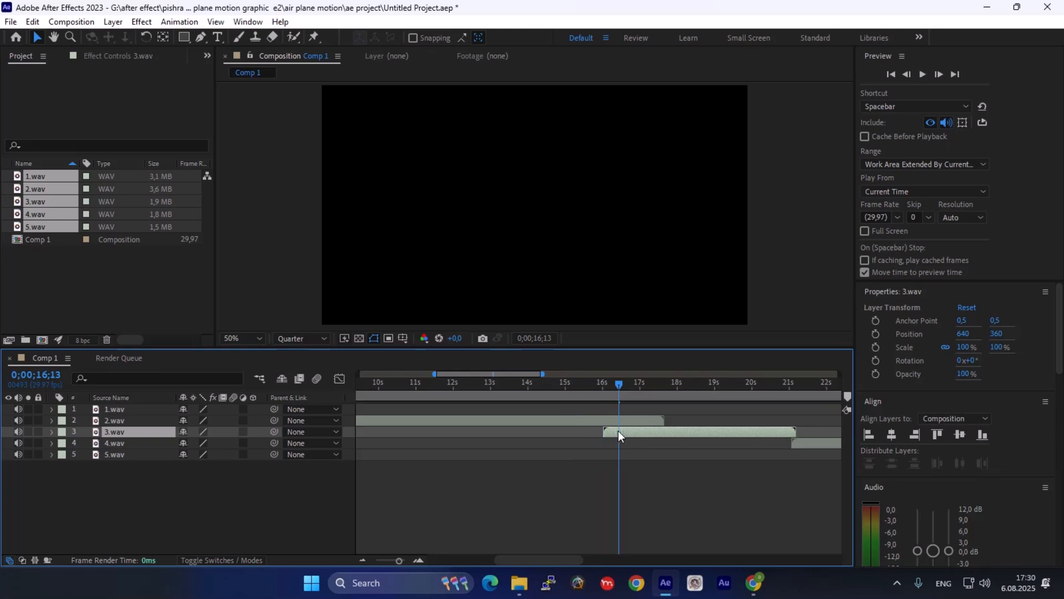
{"action": "left_click", "coordinate": [562, 381]}
{"action": "key", "text": "space"}
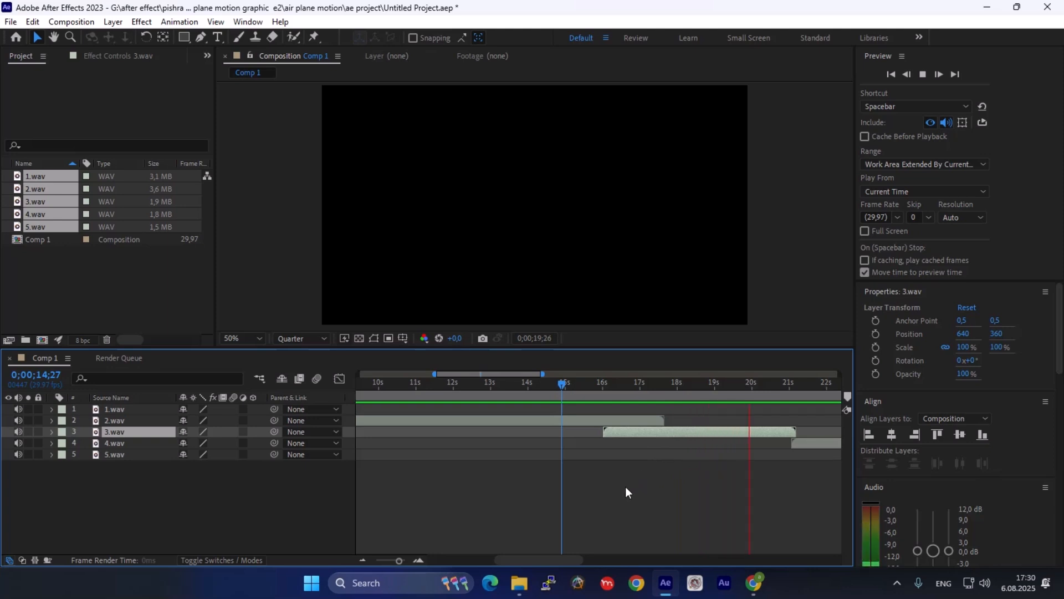
{"action": "key", "text": "space"}
Nudge 4.wav slightly earlier to start at about 21 s and play the rest of the sequence
{"action": "left_click_drag", "start_coordinate": [556, 562], "coordinate": [598, 563]}
{"action": "left_click", "coordinate": [584, 444]}
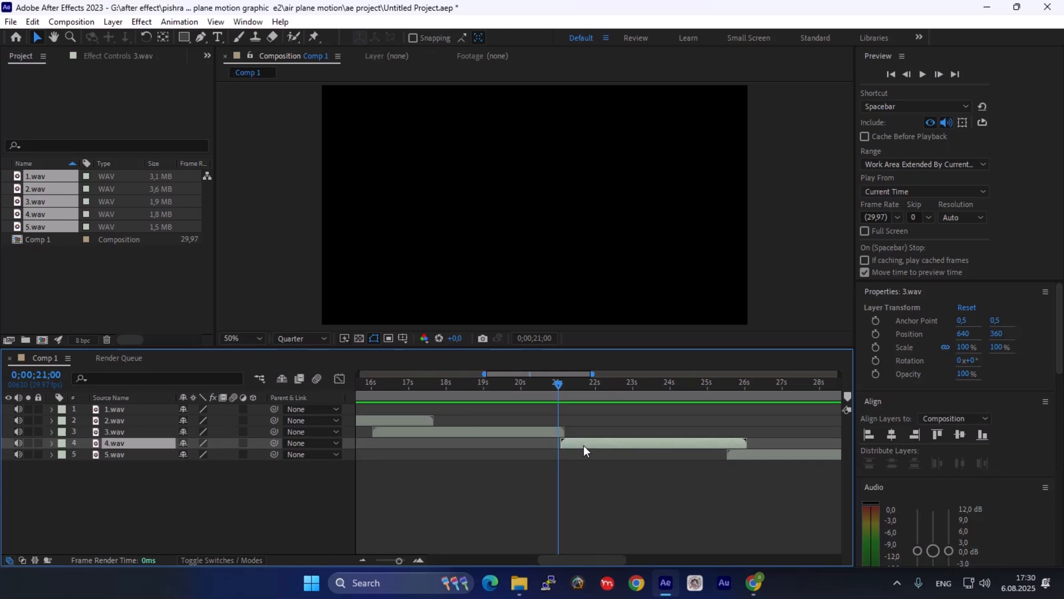
{"action": "left_click_drag", "start_coordinate": [582, 448], "coordinate": [581, 449]}
{"action": "left_click", "coordinate": [531, 385]}
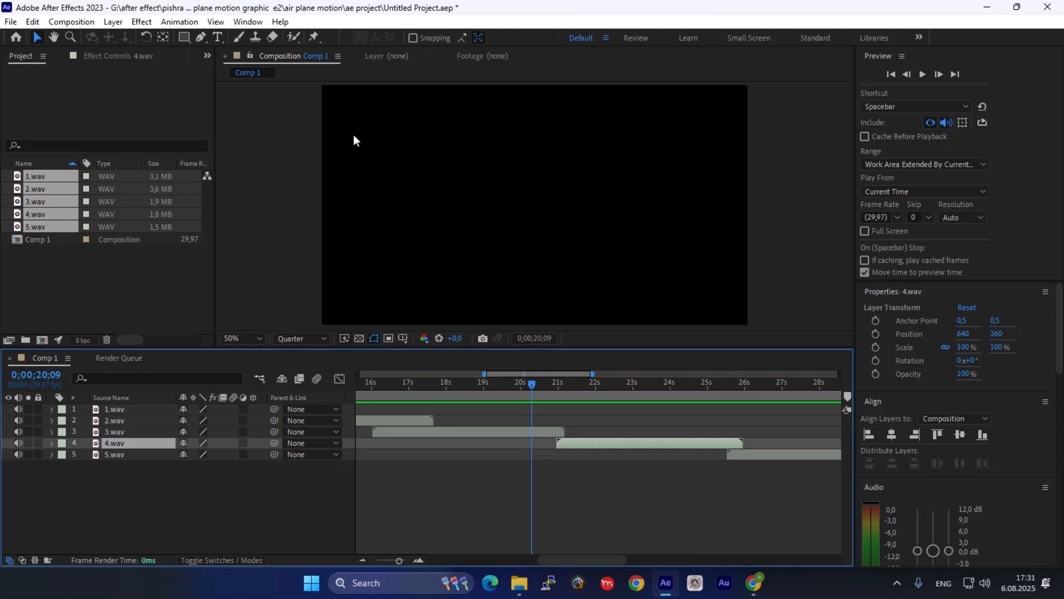
{"action": "left_click", "coordinate": [494, 389]}
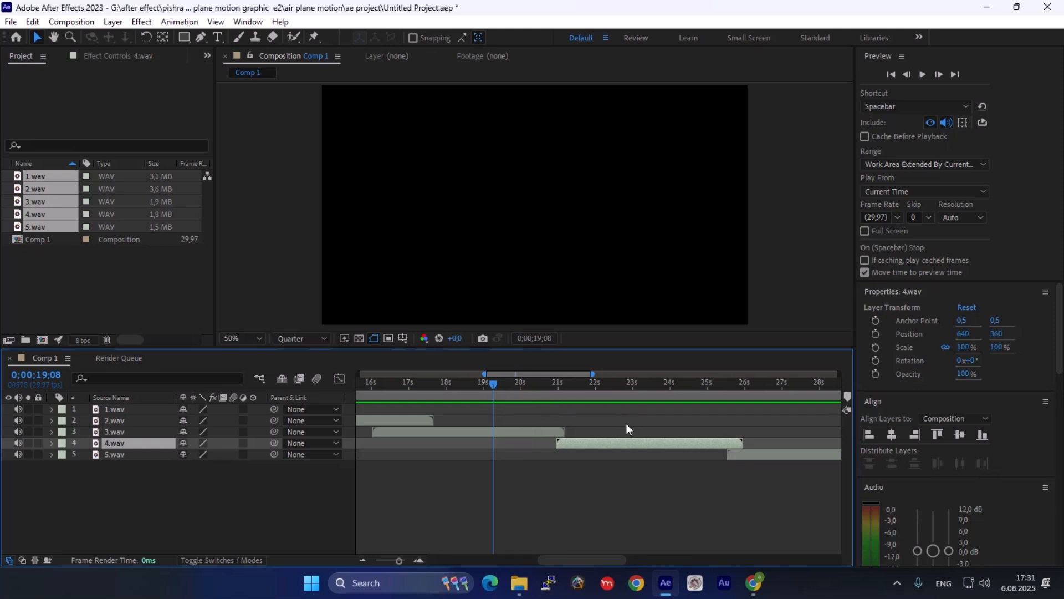
{"action": "key", "text": "space"}
{"action": "key", "text": "space"}
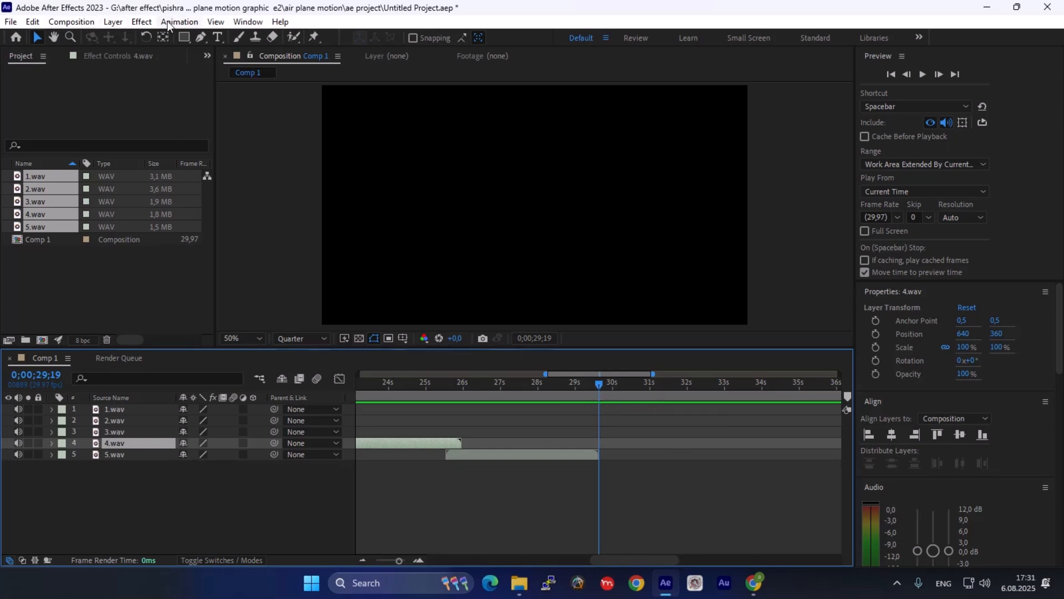
Set the duration of Comp 1 to 0;00;30;04 in the composition settings
{"action": "left_click", "coordinate": [93, 23]}
{"action": "left_click", "coordinate": [123, 58]}
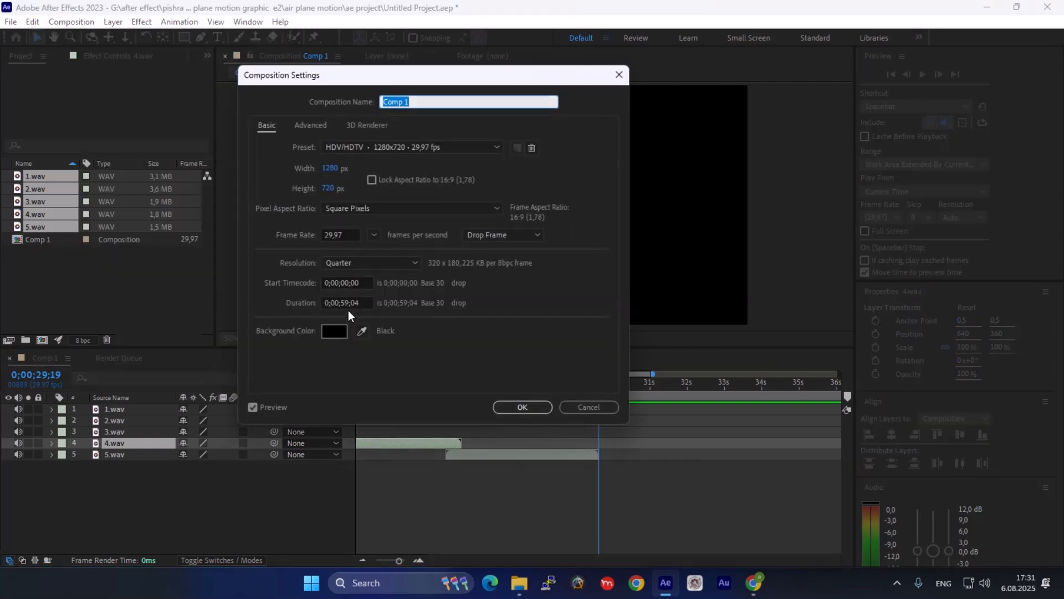
{"action": "left_click", "coordinate": [349, 302]}
{"action": "left_click_drag", "start_coordinate": [349, 304], "coordinate": [342, 303]}
{"action": "left_click", "coordinate": [349, 303]}
{"action": "type", "text": "30"}
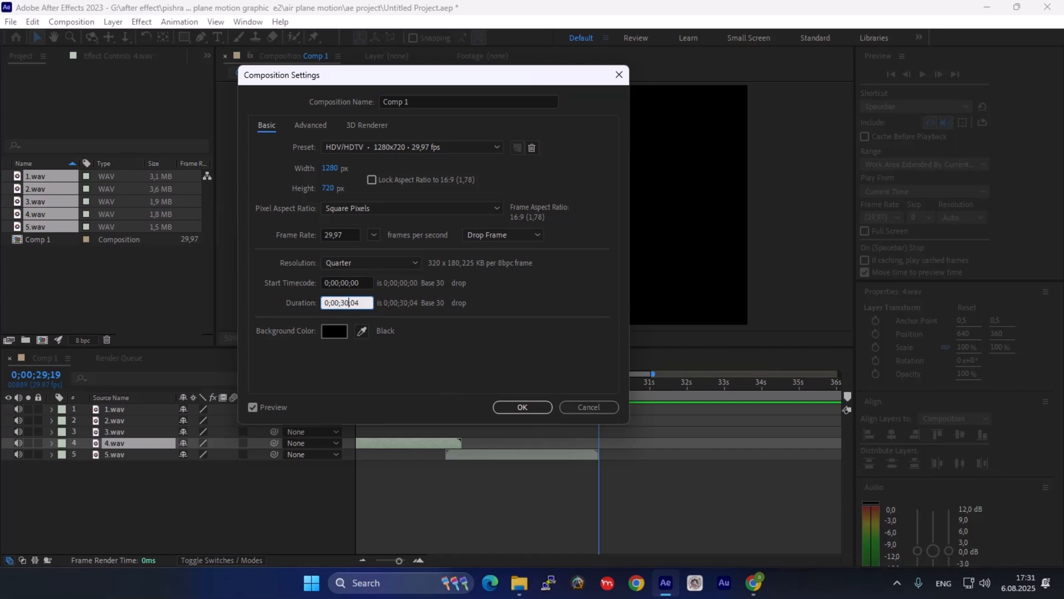
{"action": "left_click", "coordinate": [530, 409]}
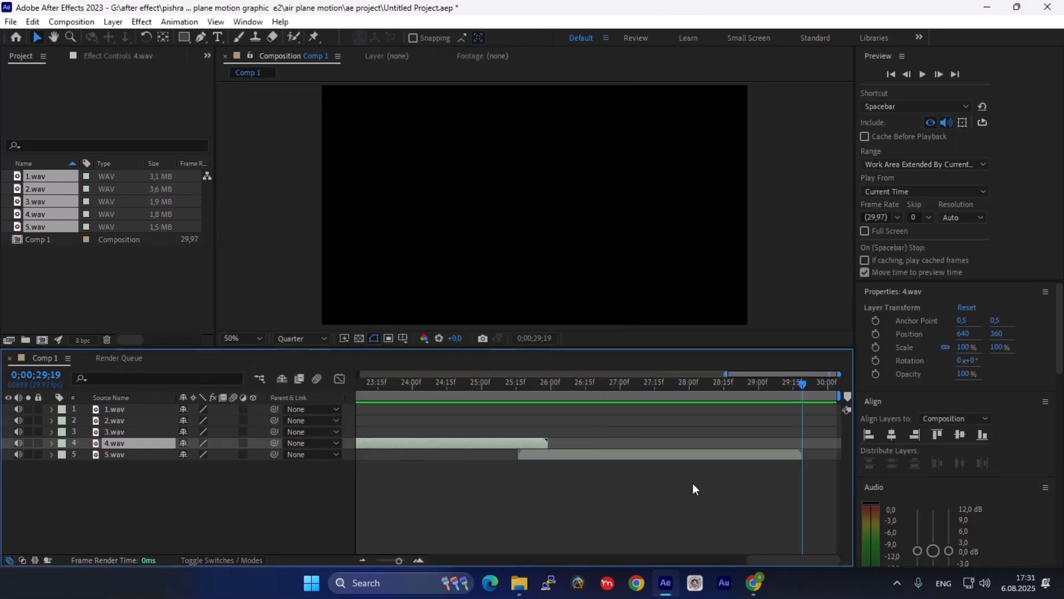
Return the current time to 0;00;00;00 and save the project
{"action": "left_click_drag", "start_coordinate": [840, 395], "coordinate": [864, 418]}
{"action": "left_click", "coordinate": [357, 557]}
{"action": "left_click", "coordinate": [356, 557]}
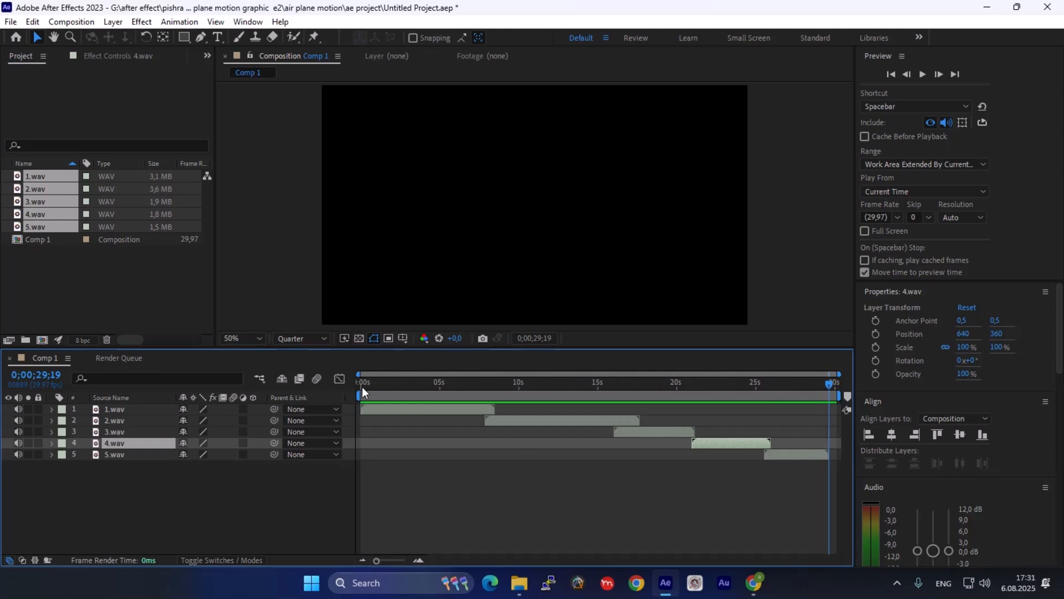
{"action": "left_click_drag", "start_coordinate": [376, 382], "coordinate": [183, 397]}
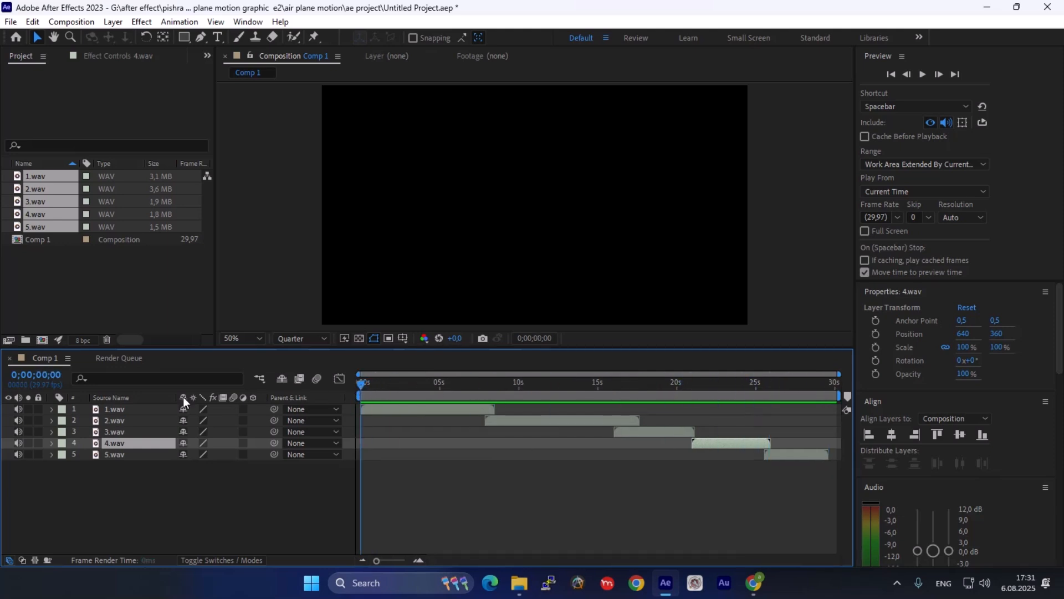
{"action": "key", "text": "ctrl+s"}
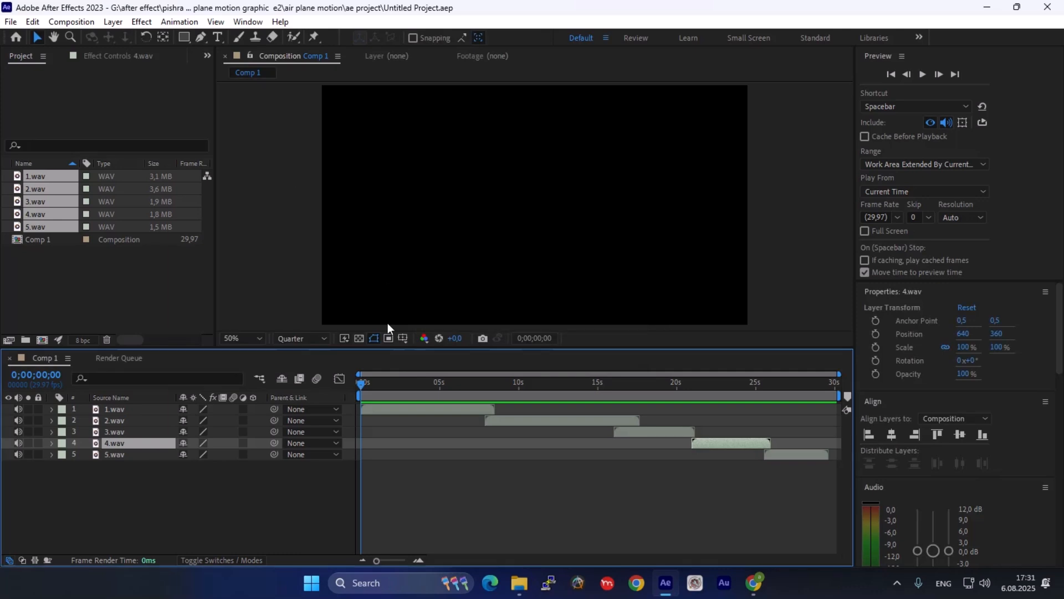